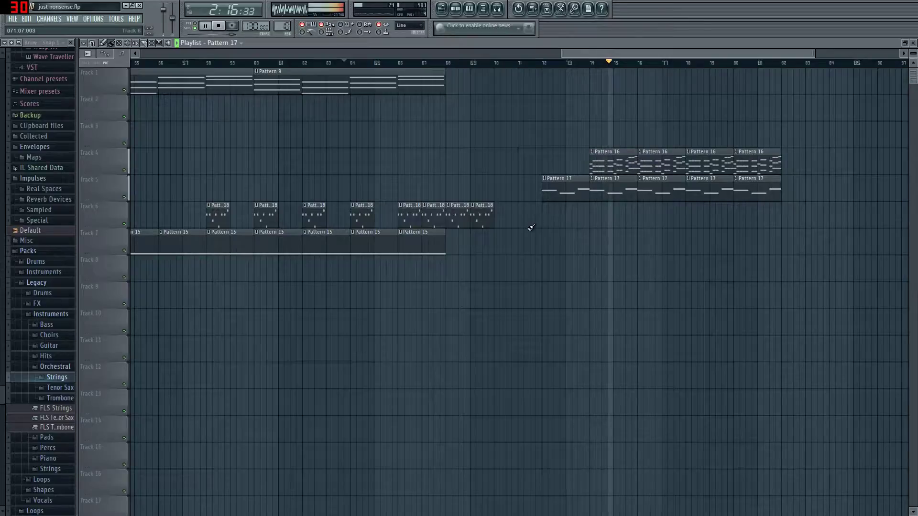
- Stop the song, open Pattern 17 from Track 5 in the piano roll and play it in pattern mode
key(space)
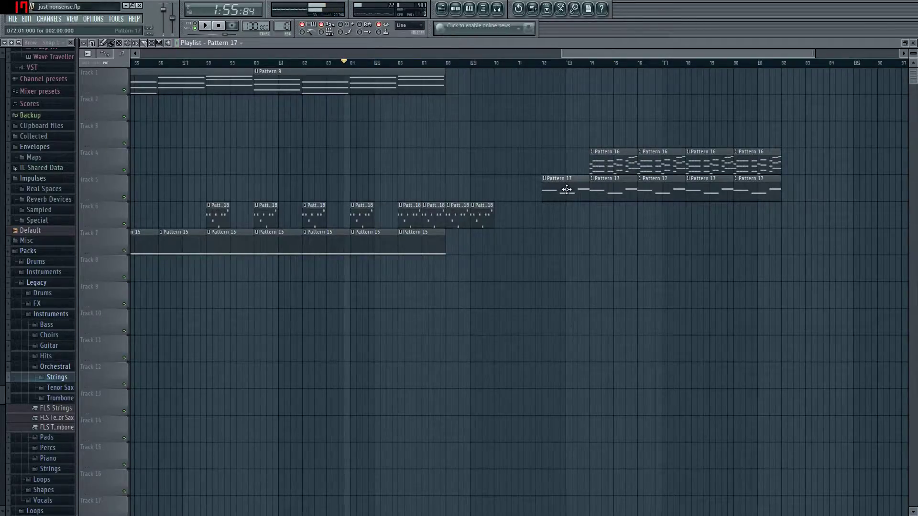
double_click(567, 190)
drag(353, 55, 791, 56)
scroll(258, 194, left, 2)
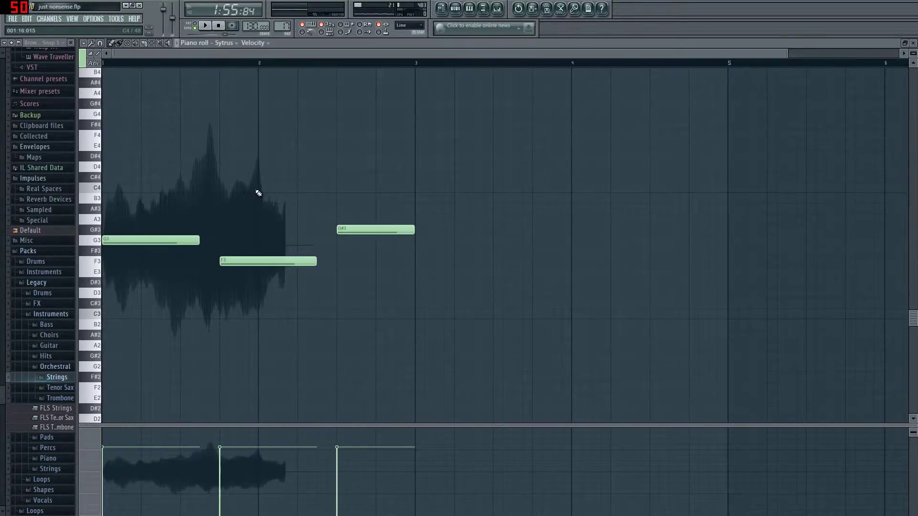
click(195, 30)
key(space)
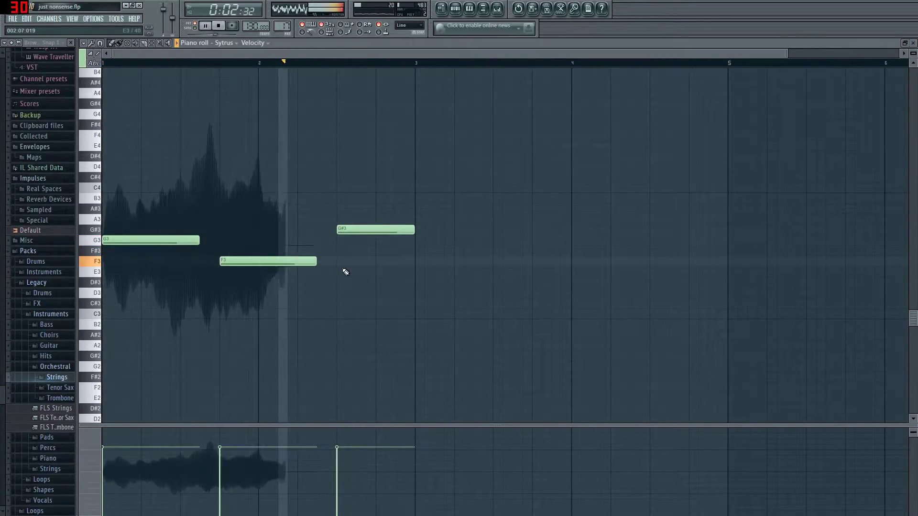
- Lengthen the G#3 note to match the first two notes and add an equally long G3 note on bar 3's second beat
key(space)
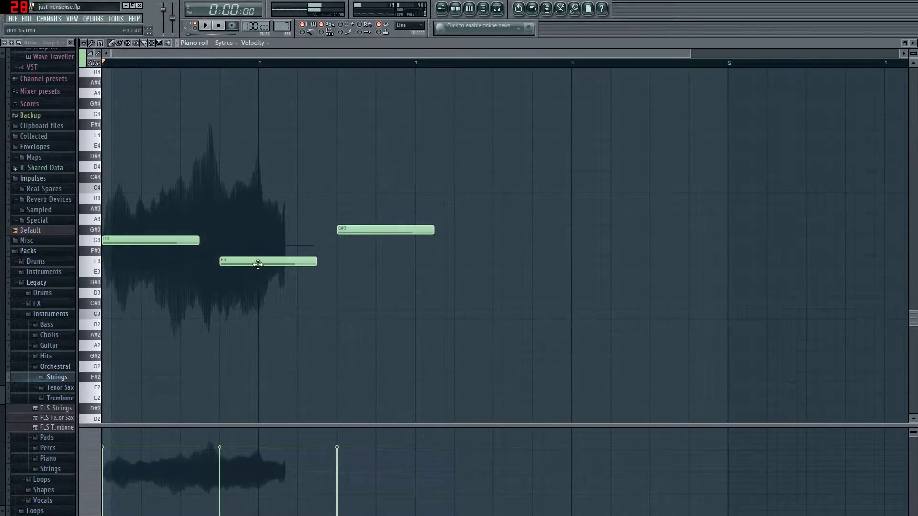
key(space)
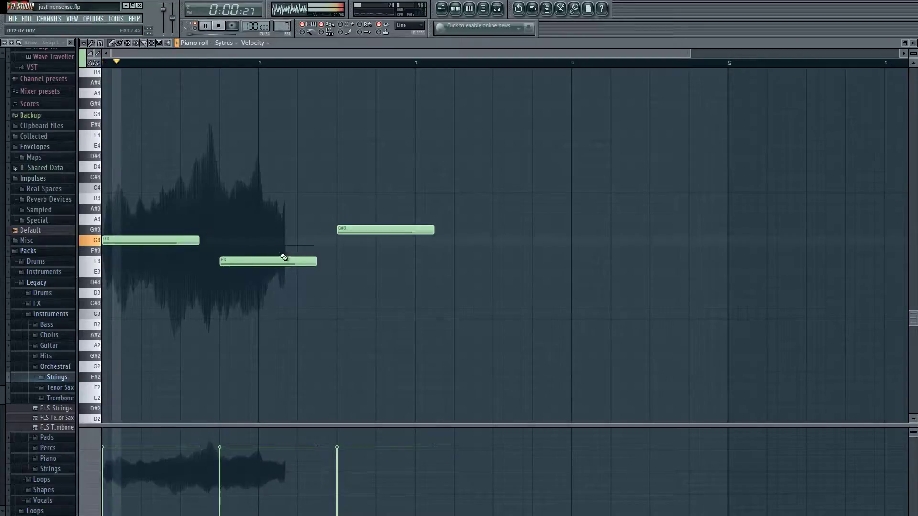
click(447, 241)
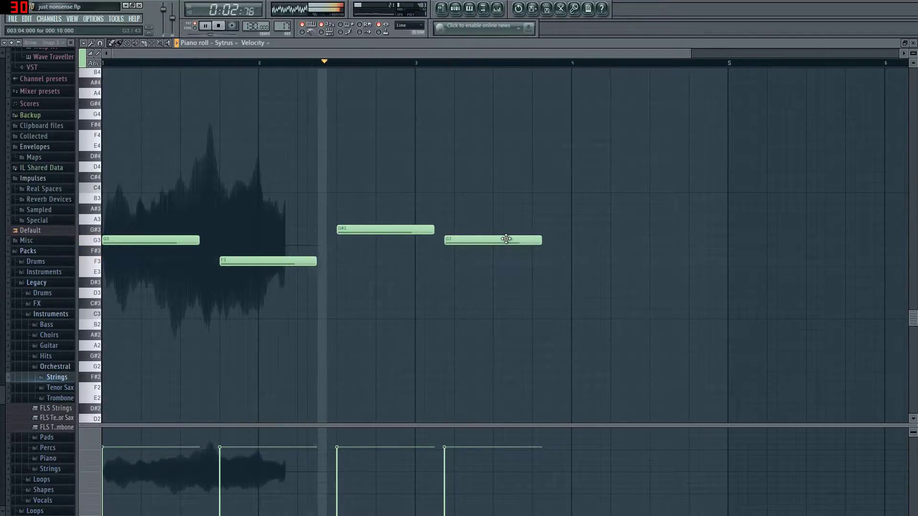
drag(506, 239, 515, 239)
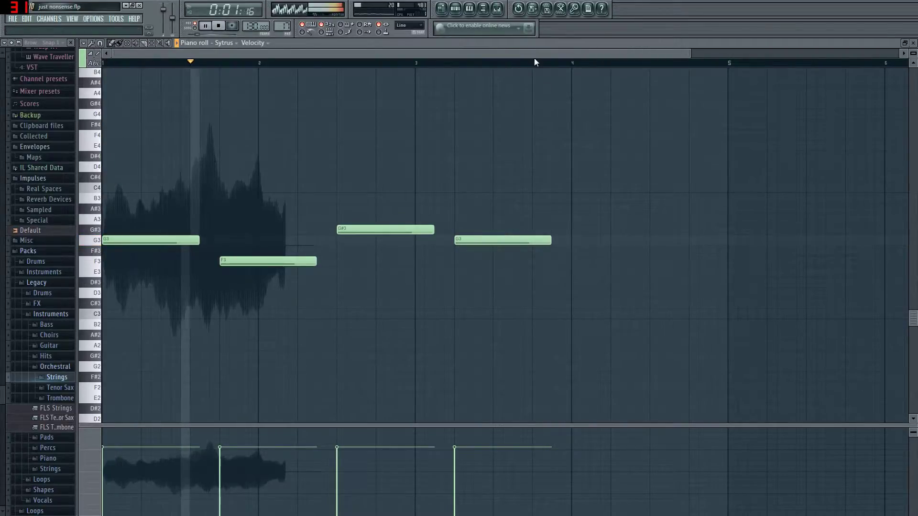
- Replace the four overlapping Pattern 17 clips on Track 5 with three full-length ones placed end to end from bar 75
key(Escape)
right_click(615, 191)
right_click(669, 198)
right_click(700, 197)
right_click(763, 196)
drag(613, 194, 794, 181)
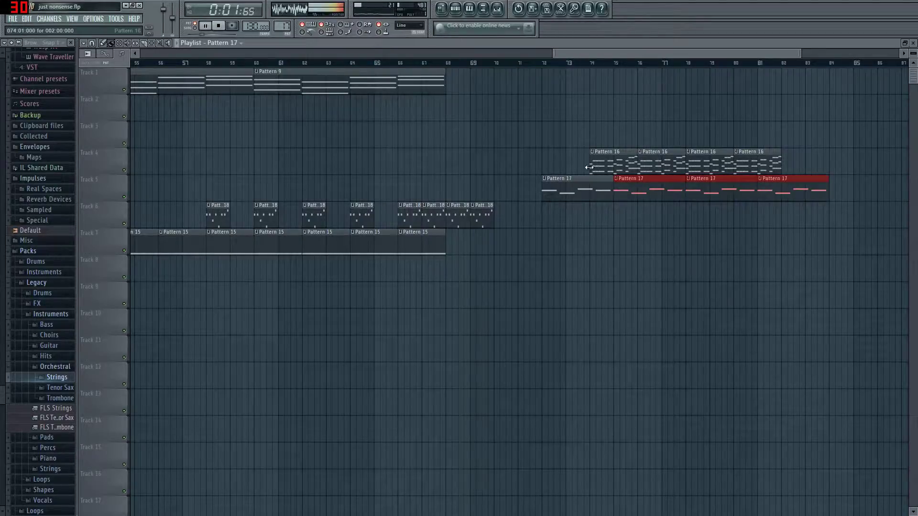
- Shift the four Pattern 16 clips on Track 4 to start at bar 75 and play the song from bar 72
drag(565, 152, 780, 151)
click(704, 259)
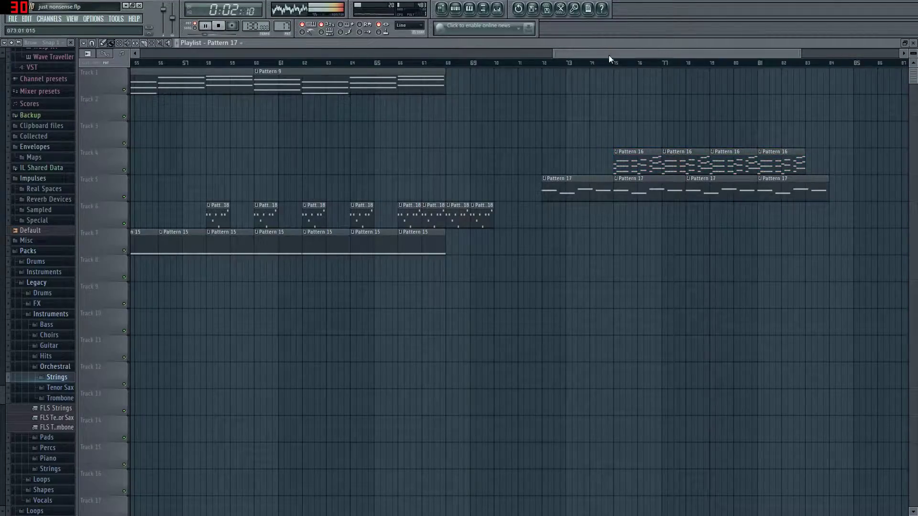
scroll(610, 55, right, 4)
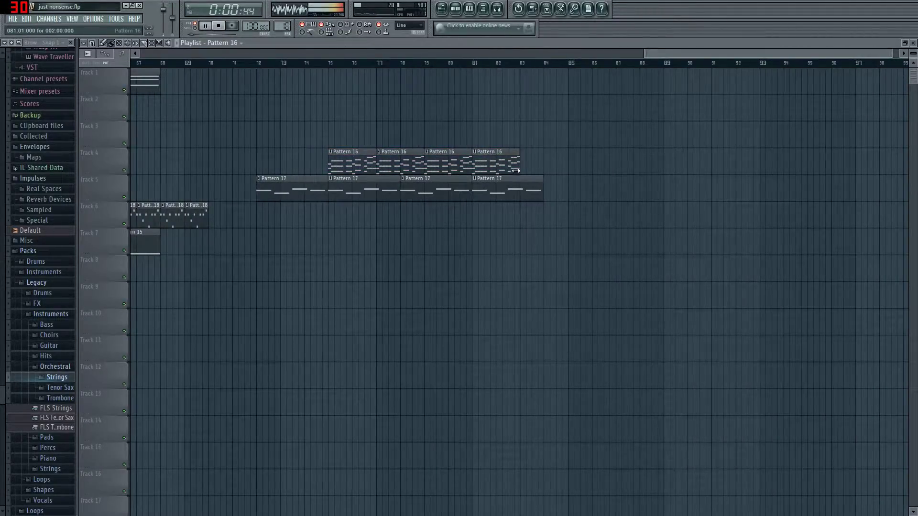
click(258, 67)
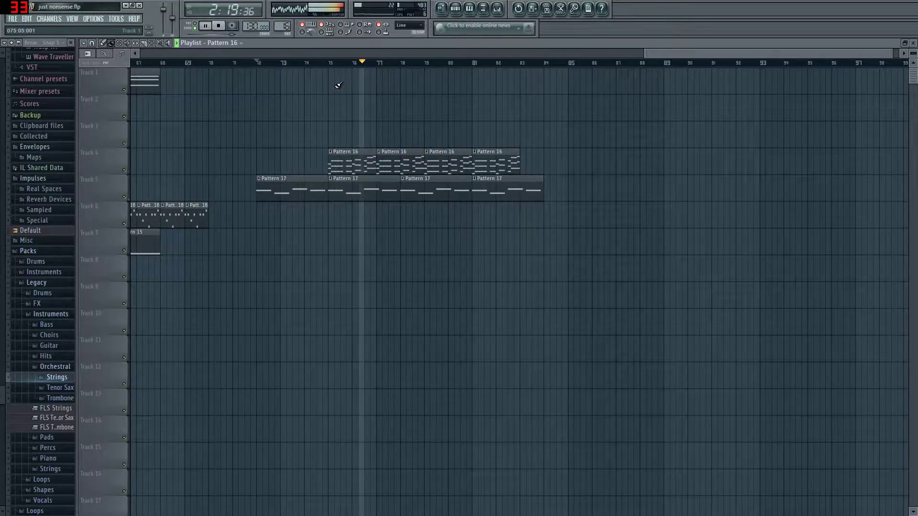
- Place Pattern 18 clips on Track 6 at bars 75, 77, 79, 81 and 83
drag(792, 55, 803, 55)
click(158, 222)
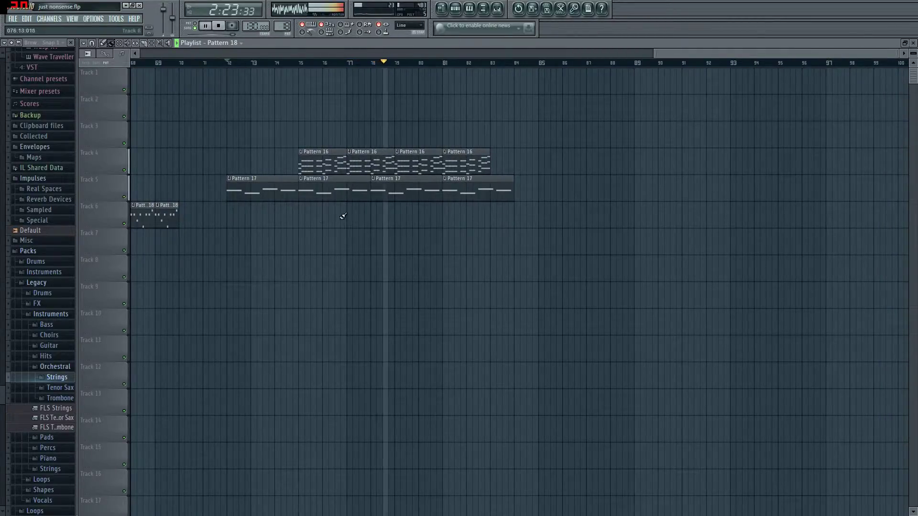
drag(301, 216, 352, 217)
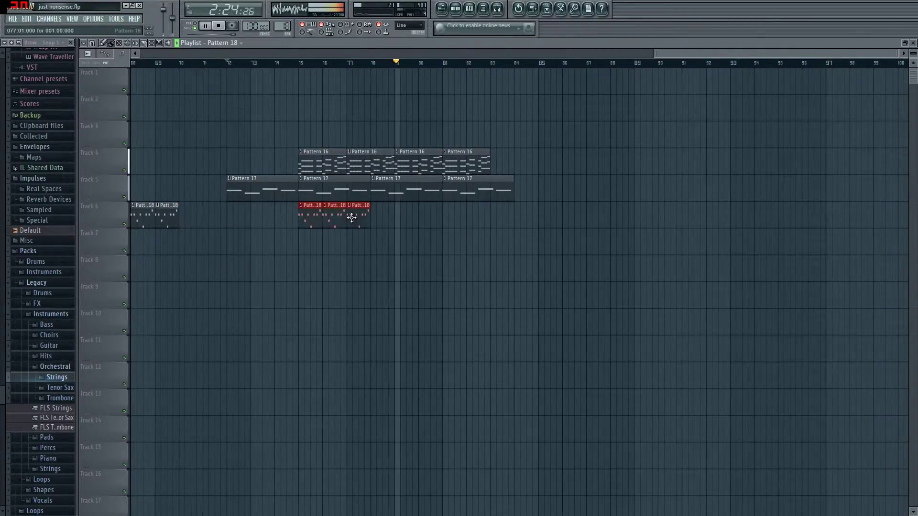
click(402, 218)
click(442, 215)
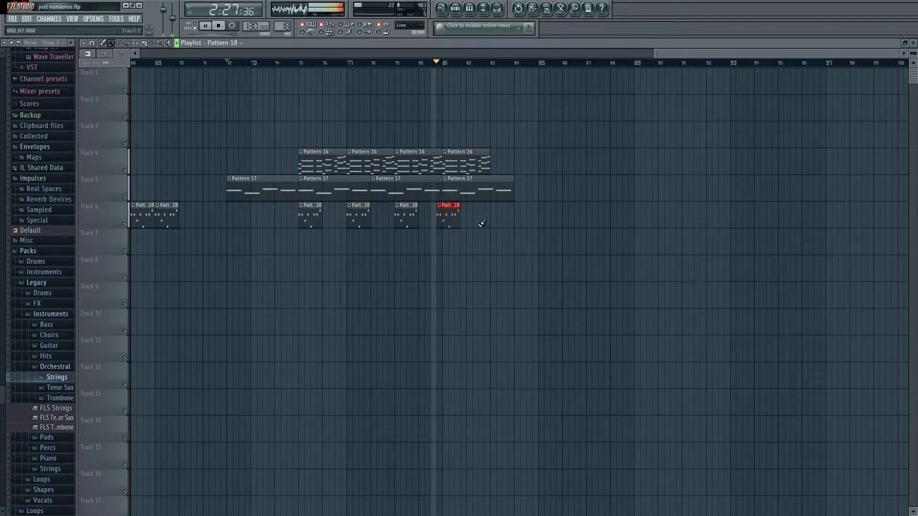
drag(449, 215, 455, 216)
click(493, 218)
- Add Pattern 16 clips on Track 4 at bars 83 and 85, and a Pattern 17 clip on Track 5 at bar 84
click(487, 170)
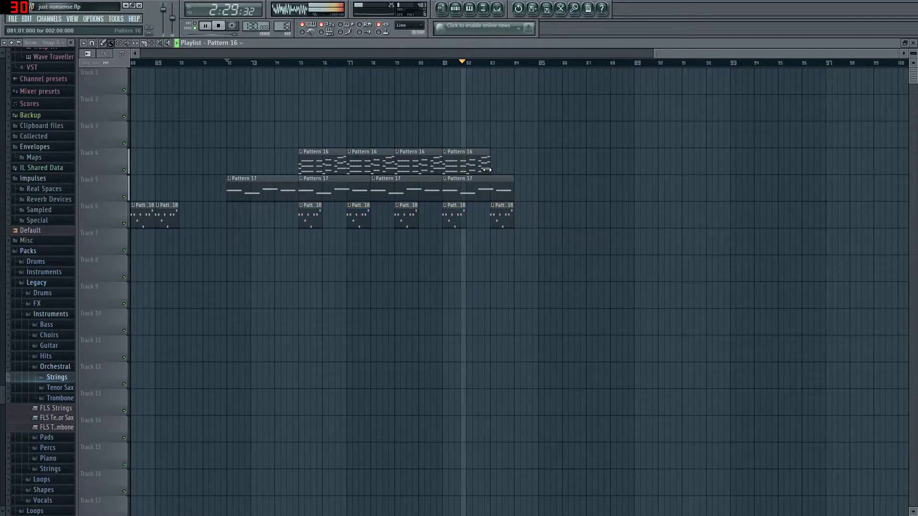
click(497, 163)
click(499, 193)
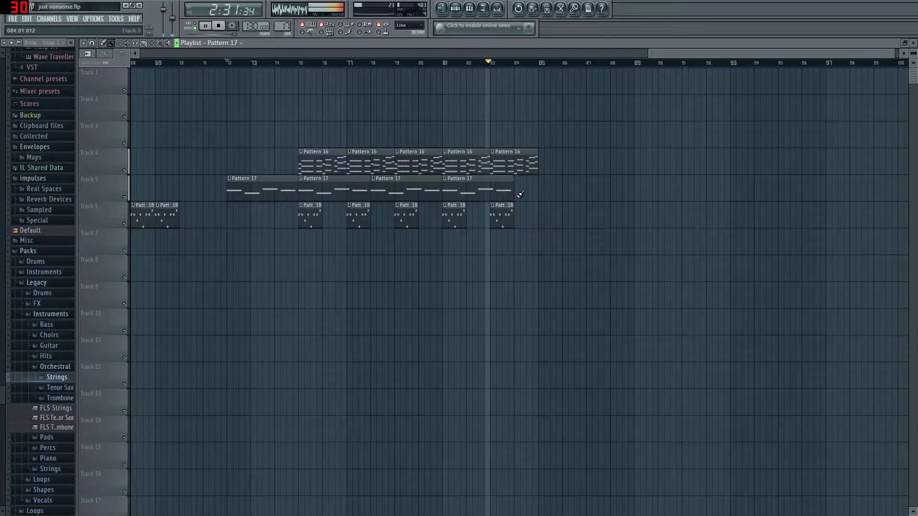
click(519, 195)
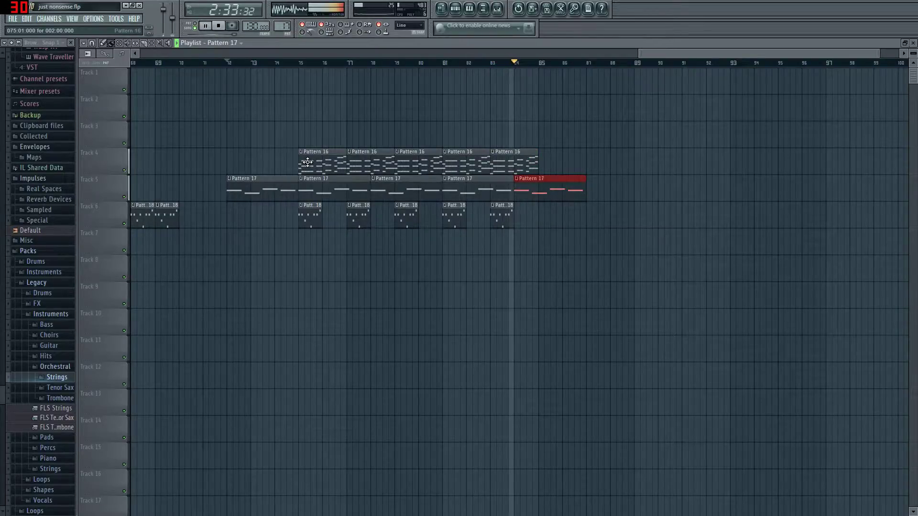
click(536, 164)
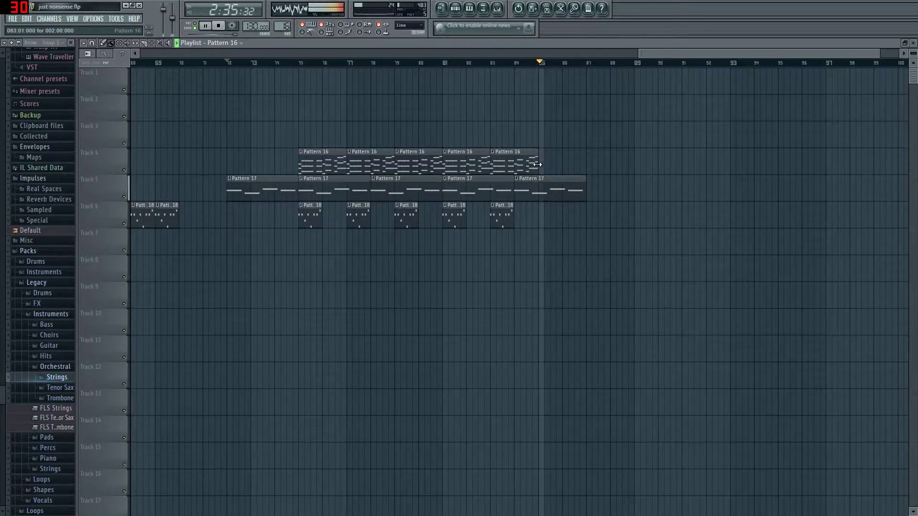
click(543, 164)
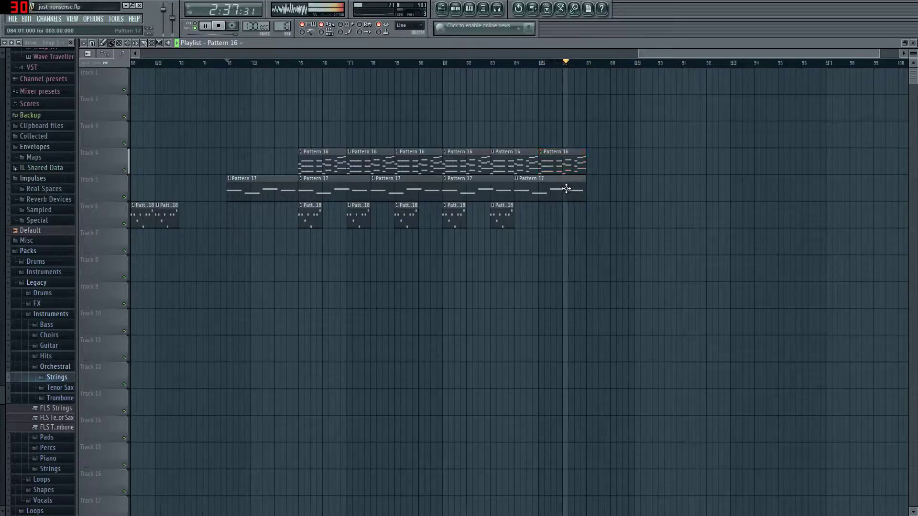
- Extend Track 5 with Pattern 17 at bars 87 and 90, and Track 4 with Pattern 16 at bars 87, 89 and 91
click(566, 189)
click(593, 189)
click(564, 164)
click(593, 164)
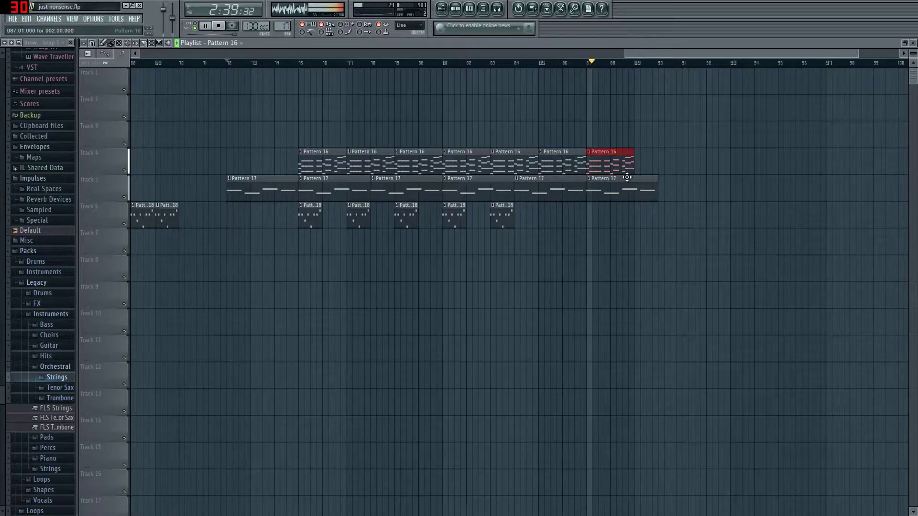
click(662, 189)
click(640, 164)
click(688, 164)
key(space)
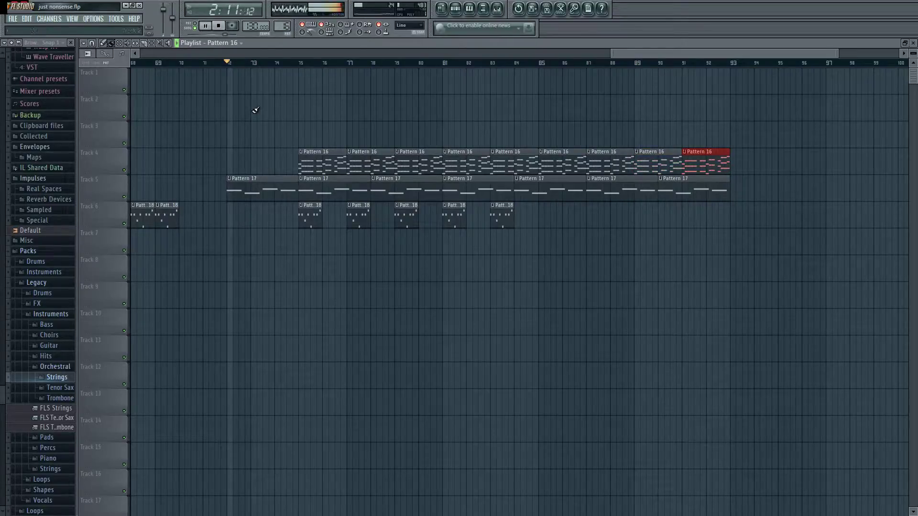
- Fill Track 6 with Pattern 18 clips from bar 70 to bar 74, leaving bar 73 empty, and play the song from bar 65
drag(691, 53, 645, 54)
click(387, 216)
key(space)
drag(404, 221, 507, 216)
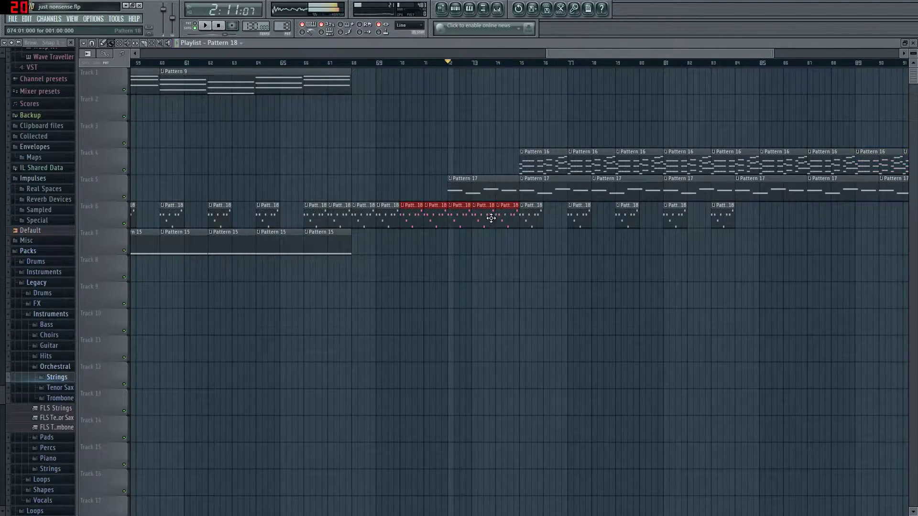
right_click(482, 219)
click(282, 63)
key(space)
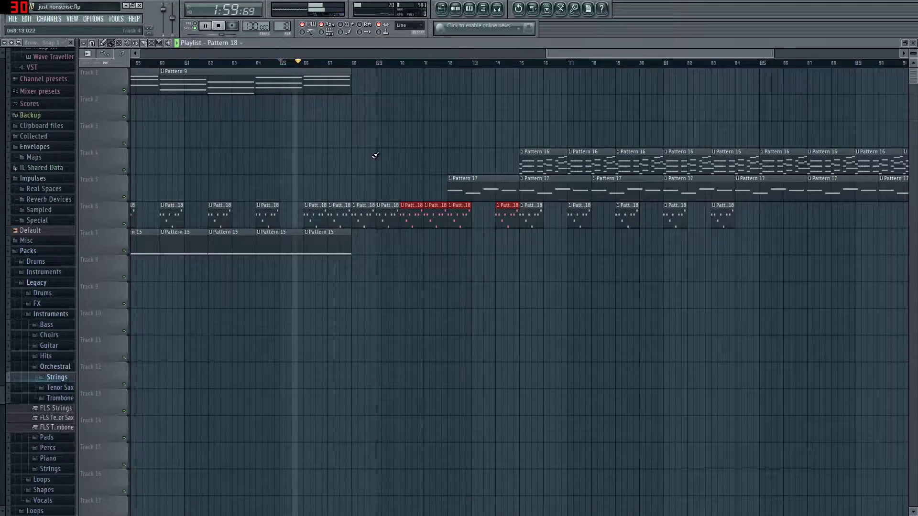
- Add Pattern 16 clips on Track 4 at bars 71 and 73, and delete the Pattern 17 clip at bar 72 on Track 5
click(330, 245)
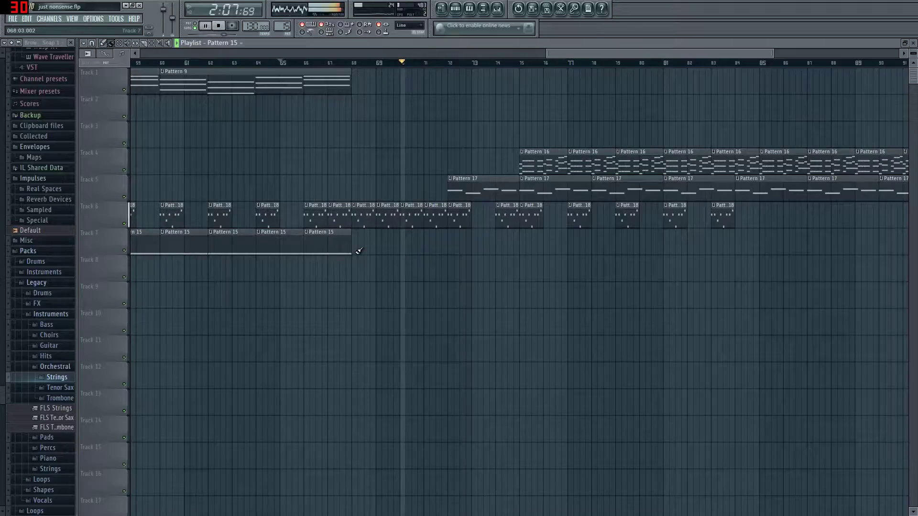
key(space)
click(467, 162)
right_click(465, 194)
key(space)
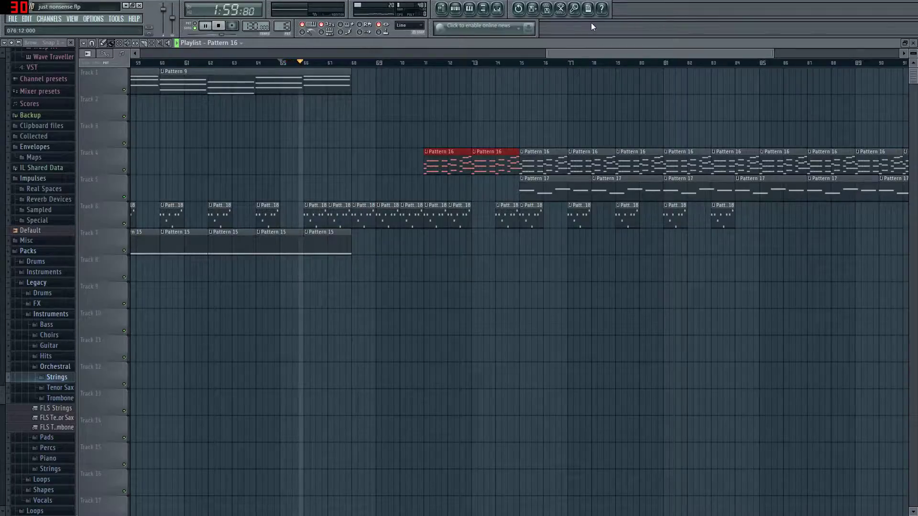
- Shift the Pattern 17 clips on Track 5 two bars earlier, and delete the first of them and the last Pattern 16 clip on Track 4
click(450, 191)
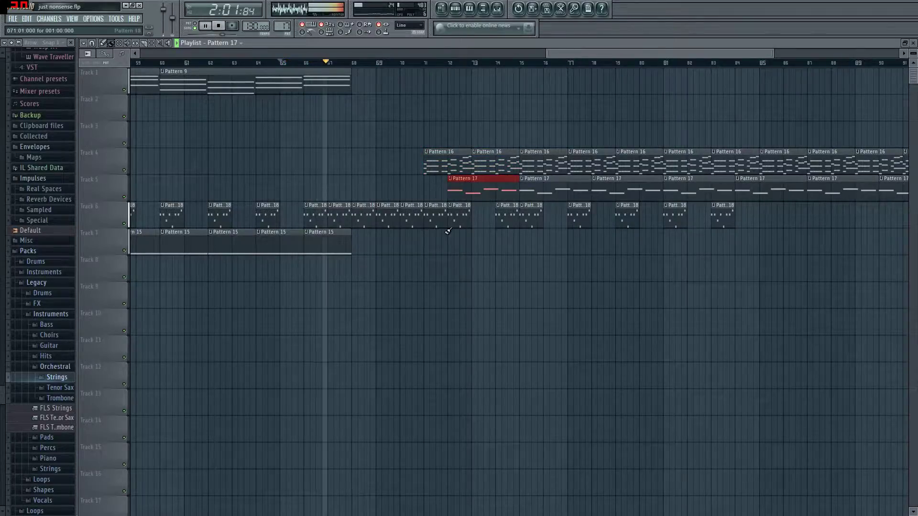
right_click(501, 193)
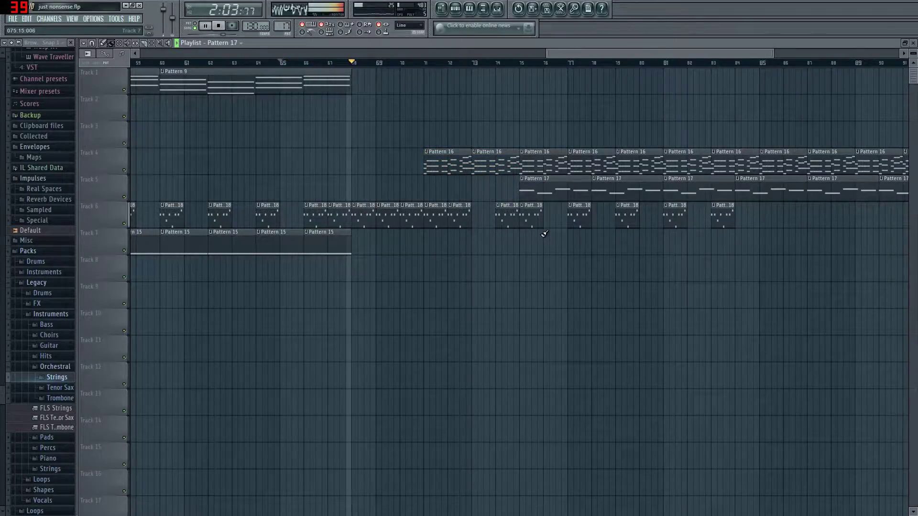
drag(502, 192, 787, 190)
ctrl+click(837, 267)
right_click(853, 164)
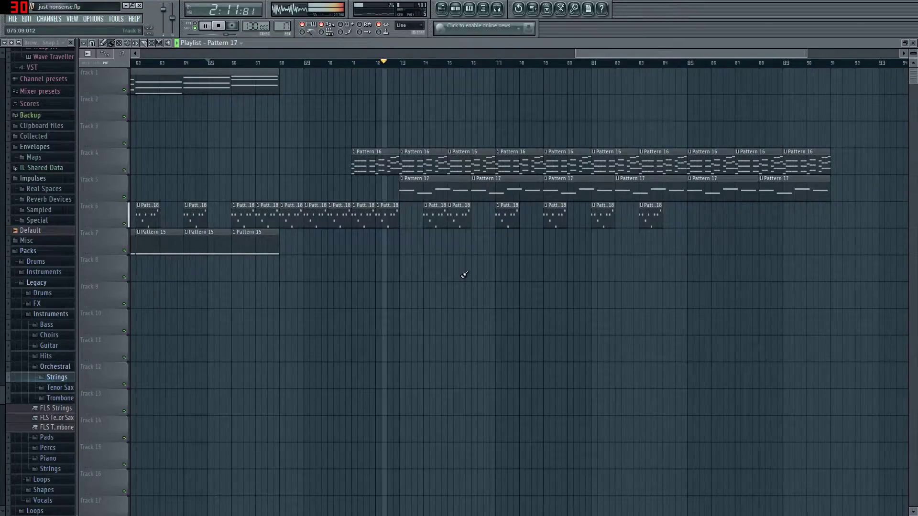
right_click(404, 191)
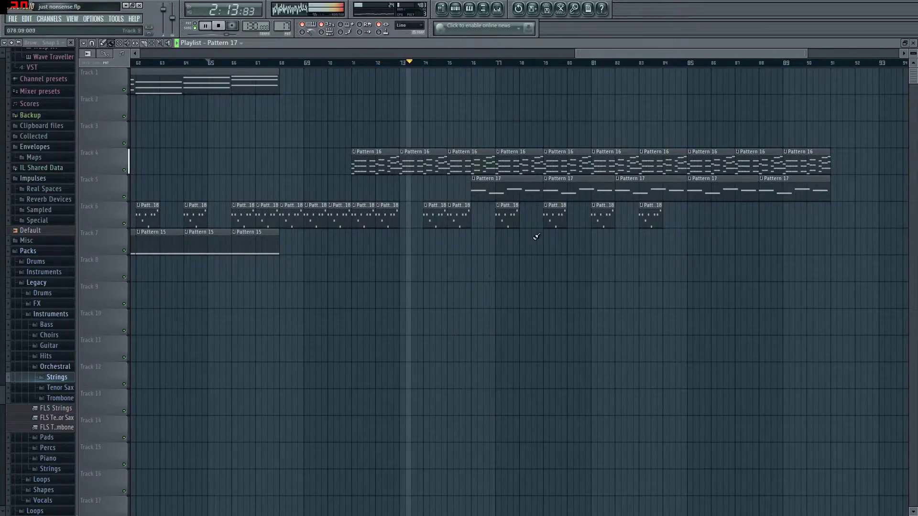
- Move the five Pattern 18 clips from bar 75 onward one bar later on Track 6, and add more at bars 86, 88 and 90
drag(627, 53, 640, 53)
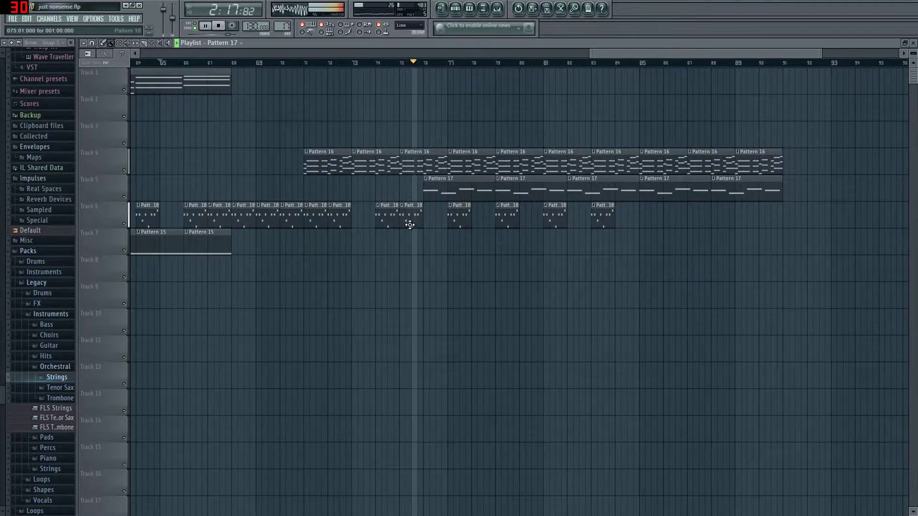
key(space)
drag(409, 227, 655, 201)
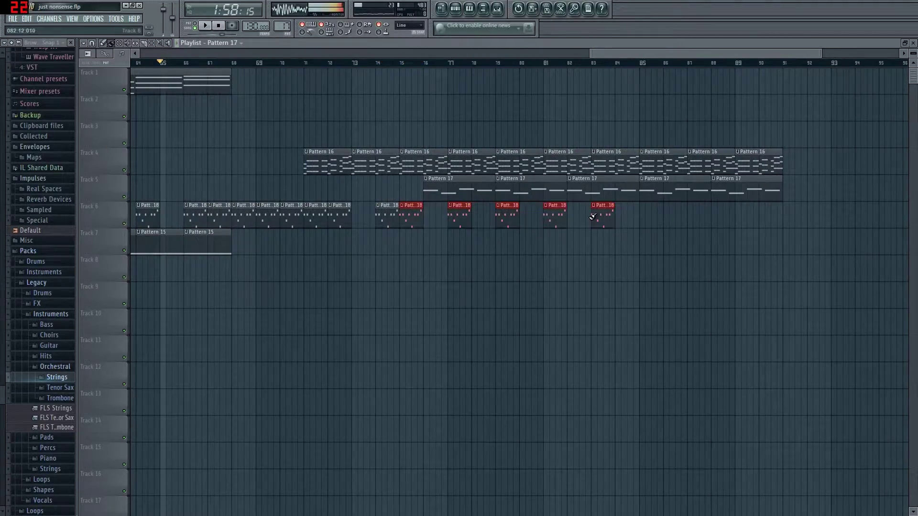
drag(412, 215, 628, 214)
click(641, 247)
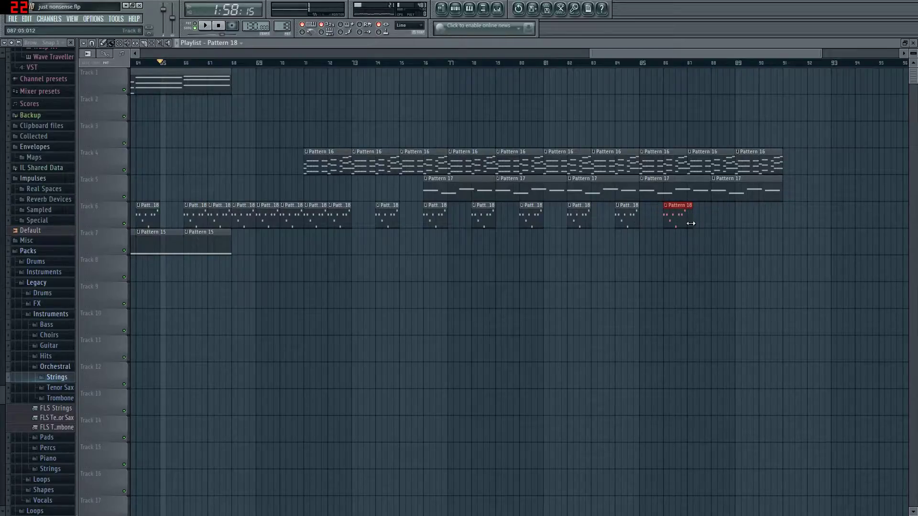
mouse_move(712, 219)
mouse_down()
mouse_move(734, 230)
mouse_move(759, 214)
mouse_up()
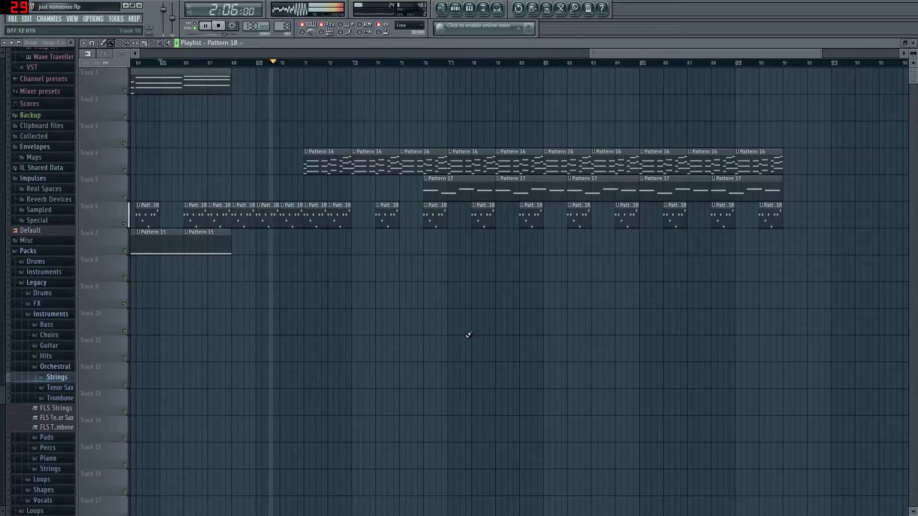
- Delete the Pattern 18 clip at bar 72 on Track 6 and move the nine clips after it one bar earlier, starting at bar 73
right_click(334, 222)
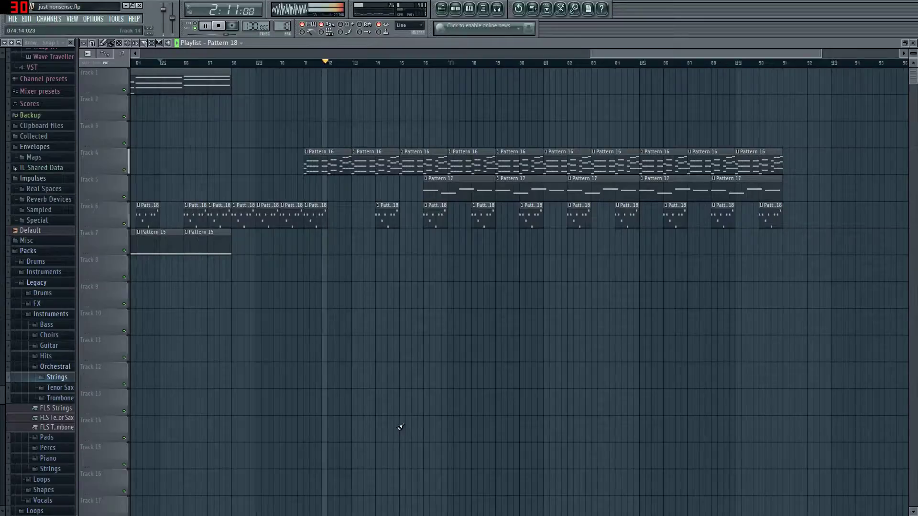
key(space)
drag(340, 201, 749, 218)
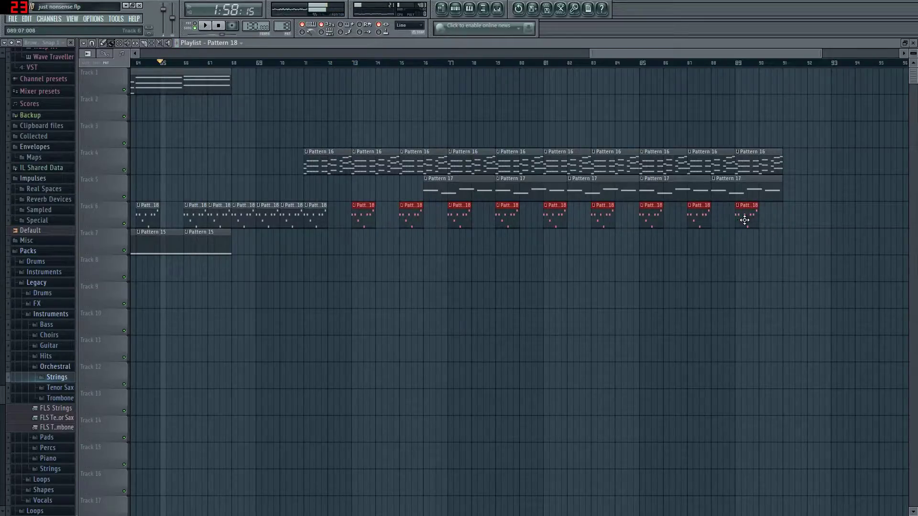
- Play the song from bar 65 to review the extended arrangement, and save the project
key(space)
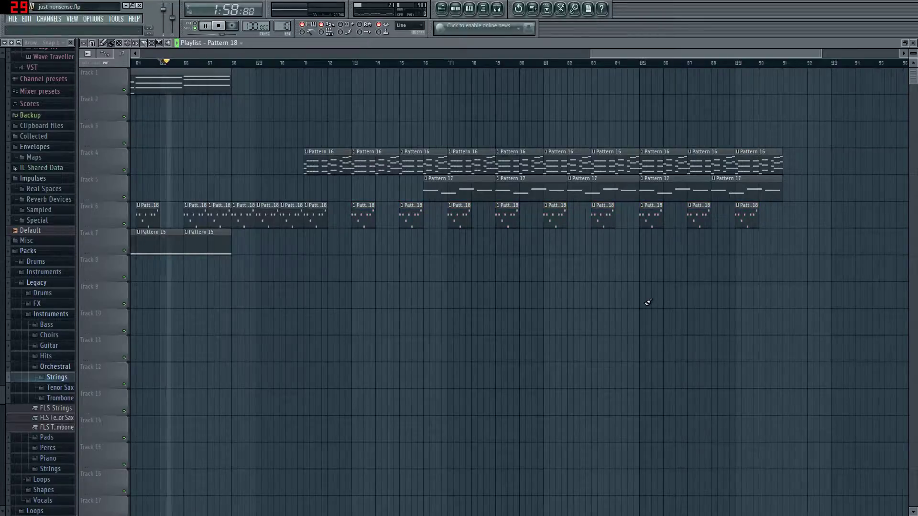
key(ctrl+s)
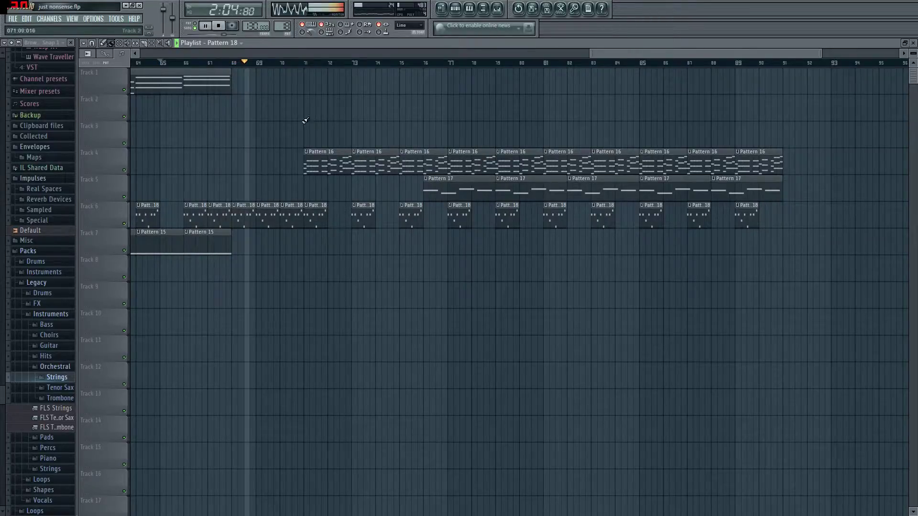
key(F5)
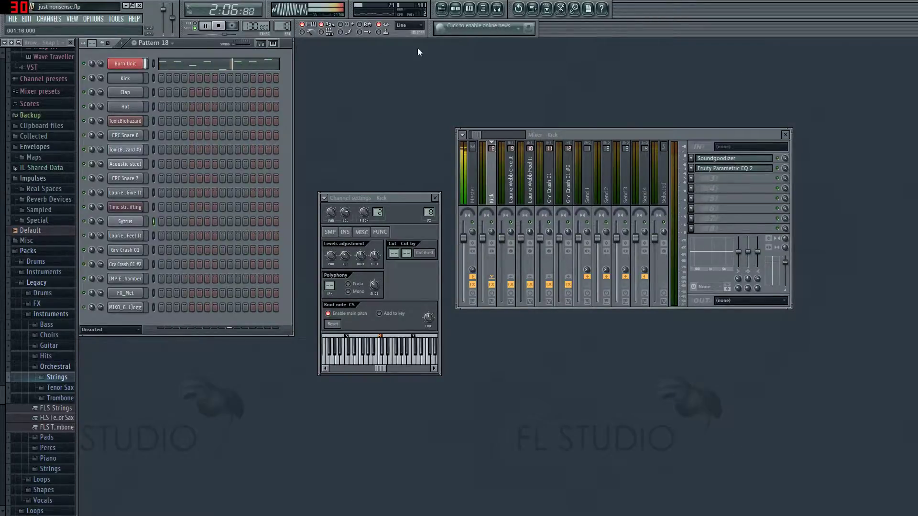
click(441, 13)
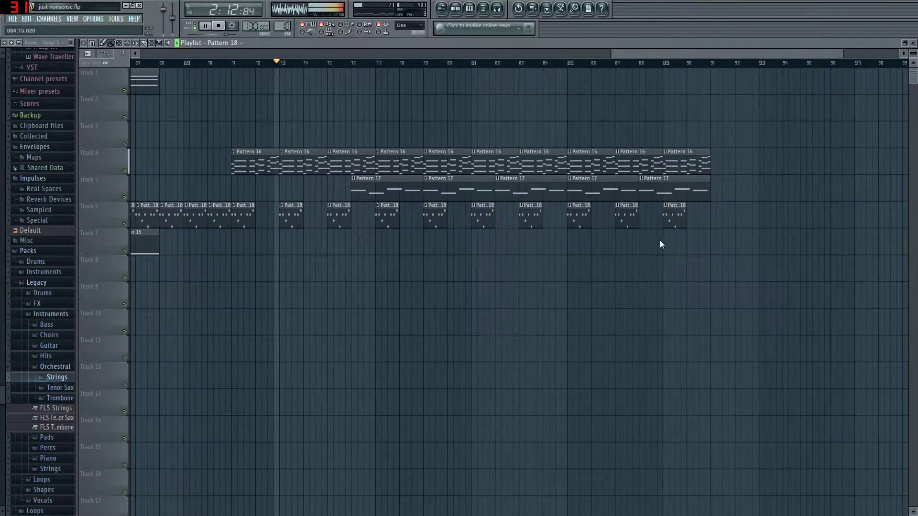
key(F5)
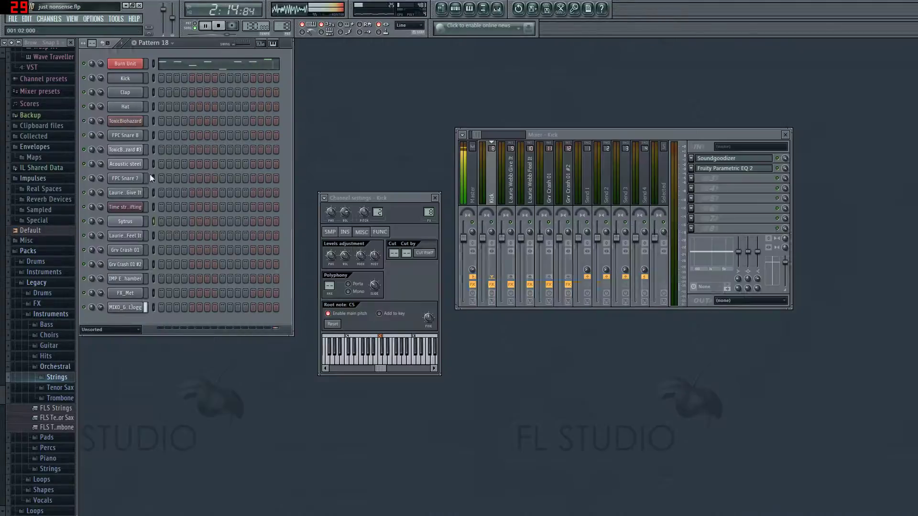
- Stop the song, switch playback to pattern mode and audition Patterns 18, 17 and 16 in turn
click(124, 65)
key(space)
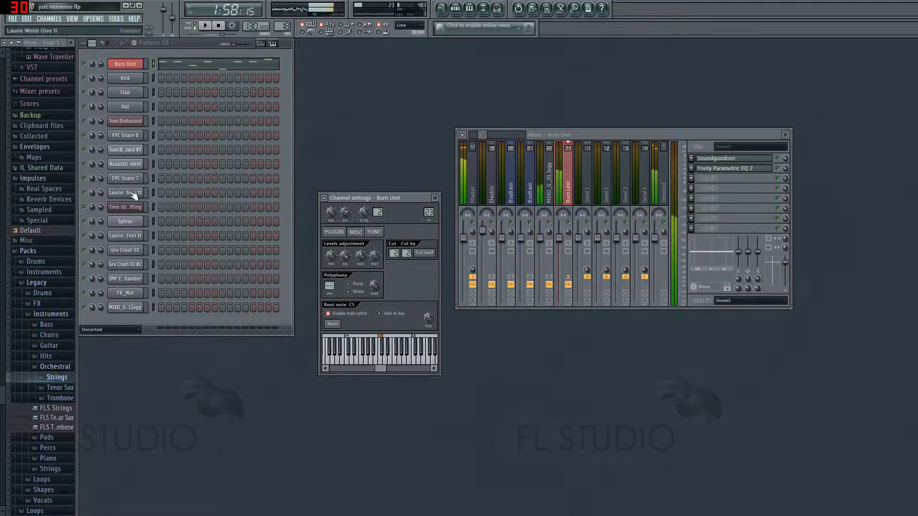
click(193, 26)
key(space)
key(space)
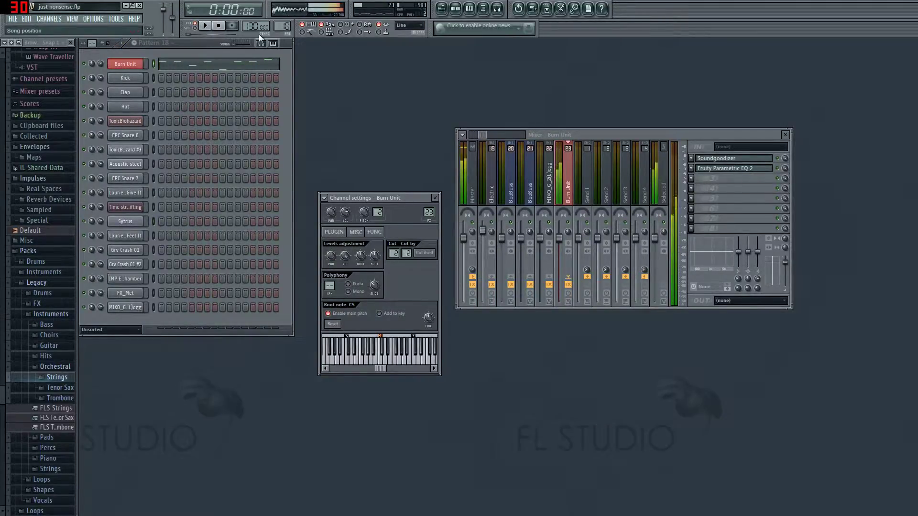
key(space)
scroll(277, 27, down, 1)
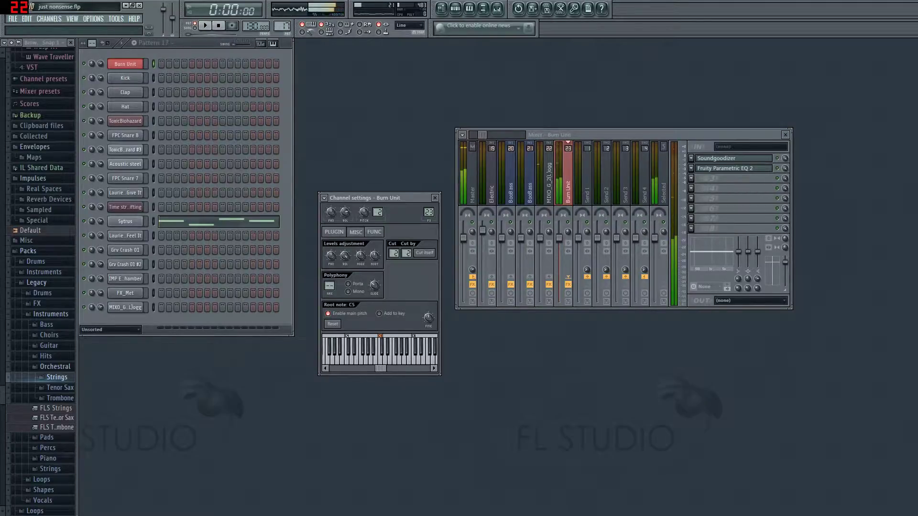
key(space)
scroll(282, 27, down, 1)
key(space)
- Load EQUO into the third effect slot of the MIXO_G_2(L).ogg mixer track and close its window
click(123, 308)
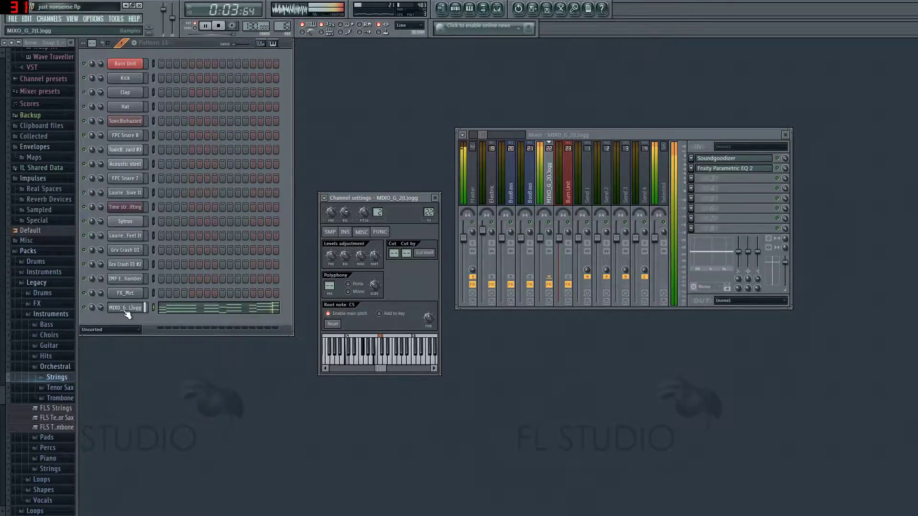
click(697, 178)
mouse_move(708, 188)
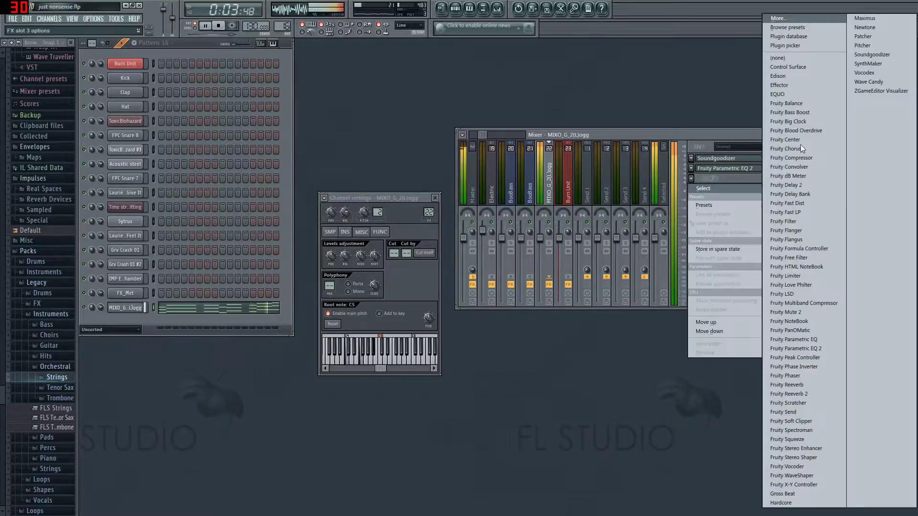
click(791, 91)
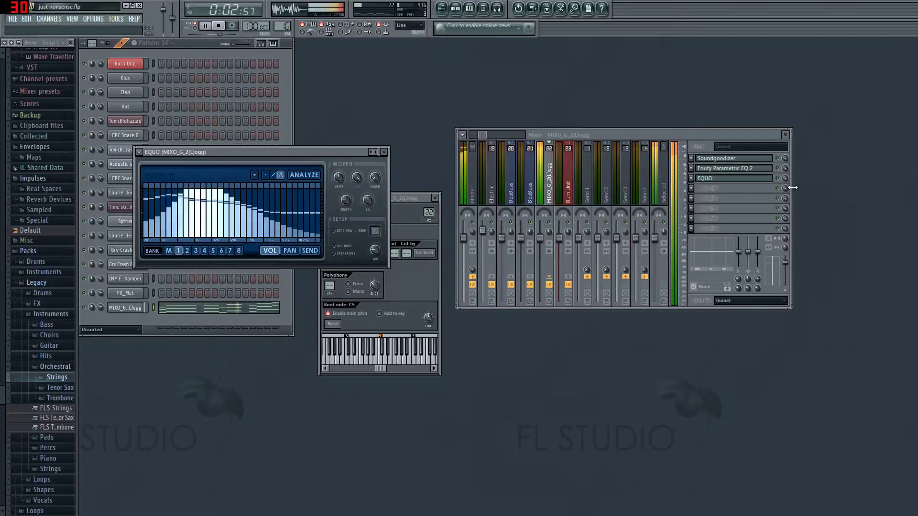
click(384, 152)
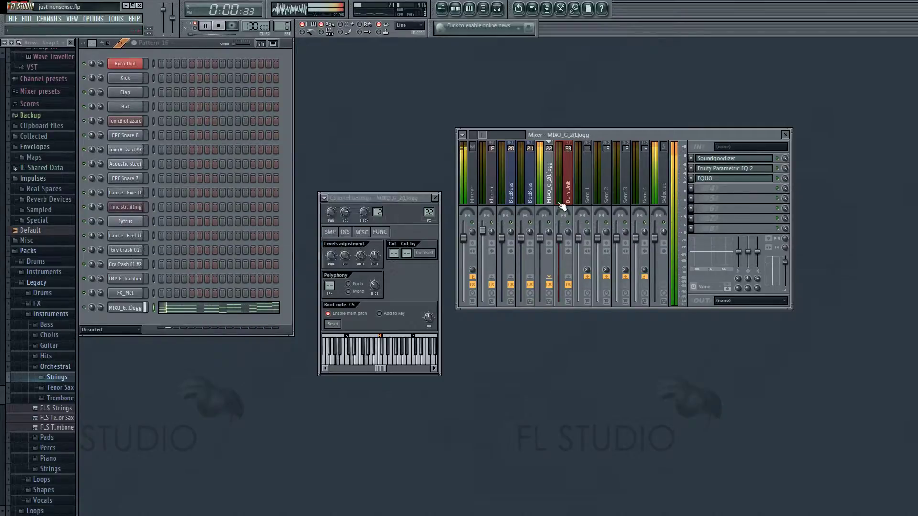
- Remove EQUO from the third effect slot of the MIXO_G_2(L).ogg mixer track
click(691, 179)
mouse_move(758, 192)
click(808, 62)
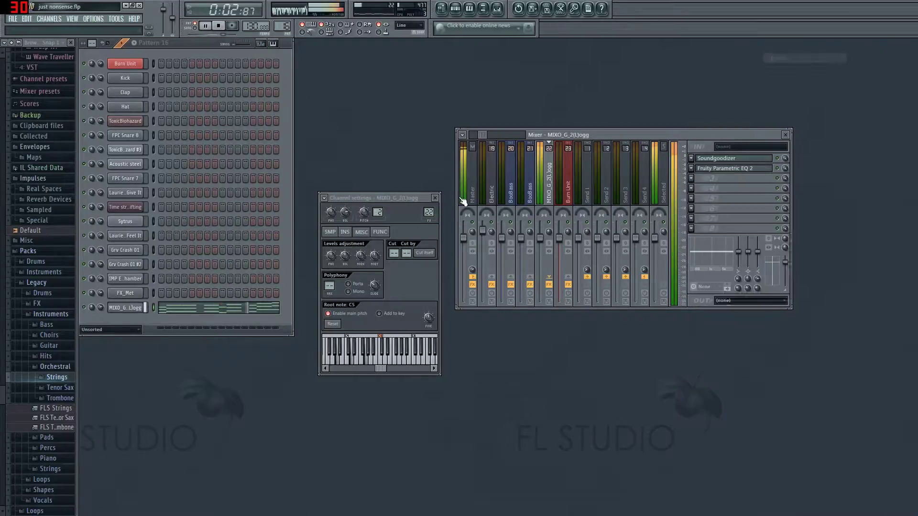
- Insert a BooBass channel directly above the MIXO_G_2(L).ogg channel
right_click(133, 310)
mouse_move(172, 405)
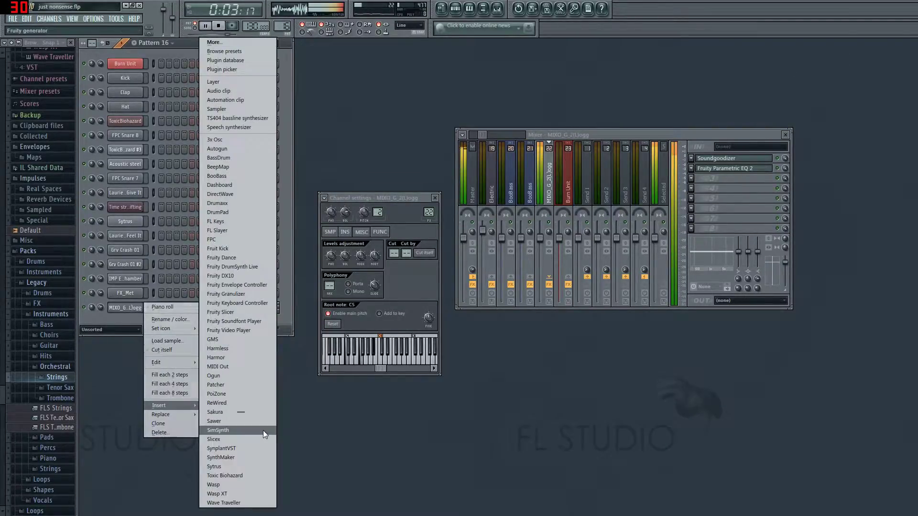
click(231, 176)
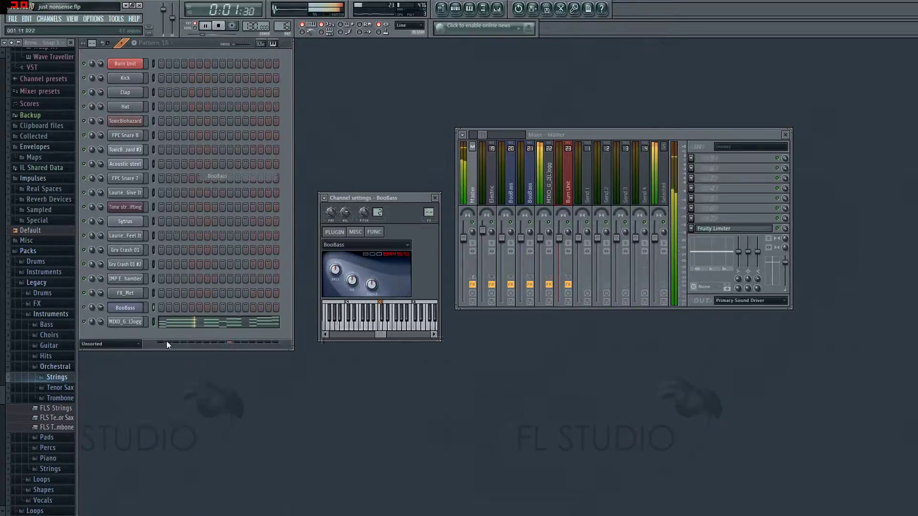
- Open the MIXO_G_2(L).ogg notes of Pattern 16, try selecting the middle notes of the chords, and stop playback
click(167, 321)
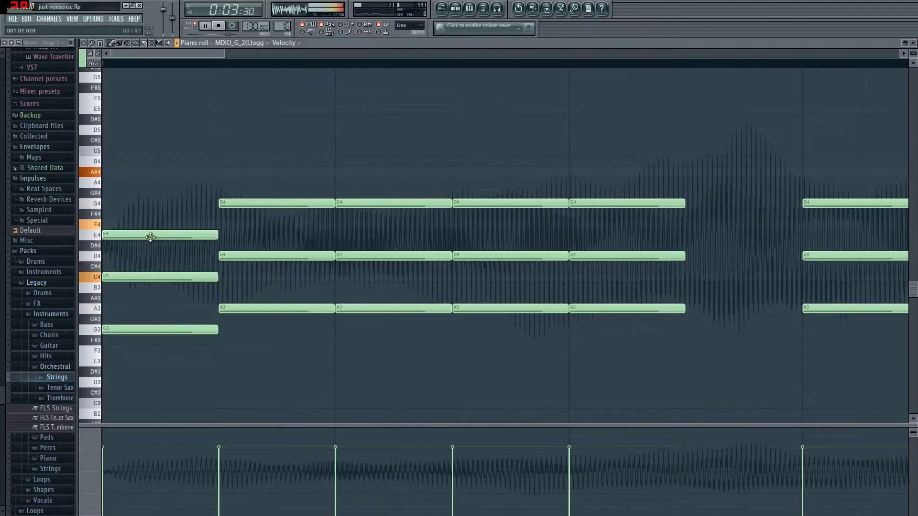
key(ctrl+a)
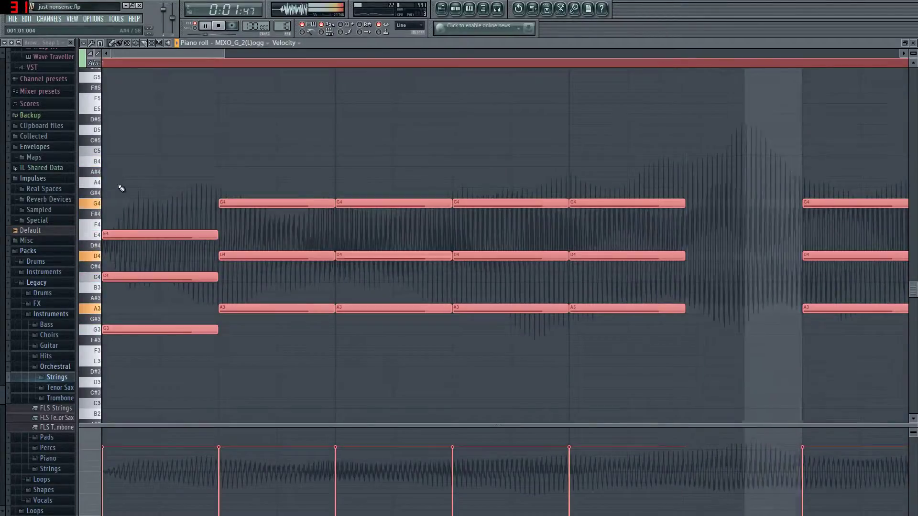
drag(110, 252, 910, 278)
drag(331, 54, 641, 77)
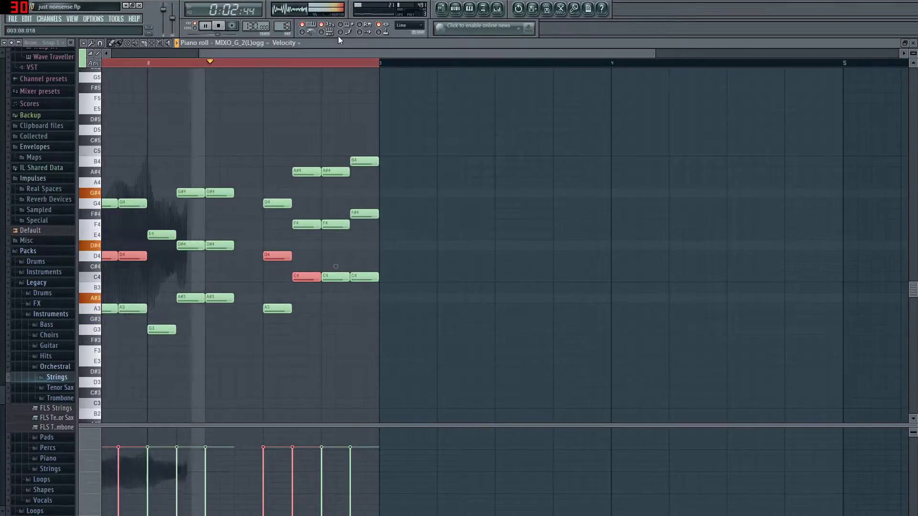
drag(335, 54, 239, 57)
ctrl+click(191, 355)
key(space)
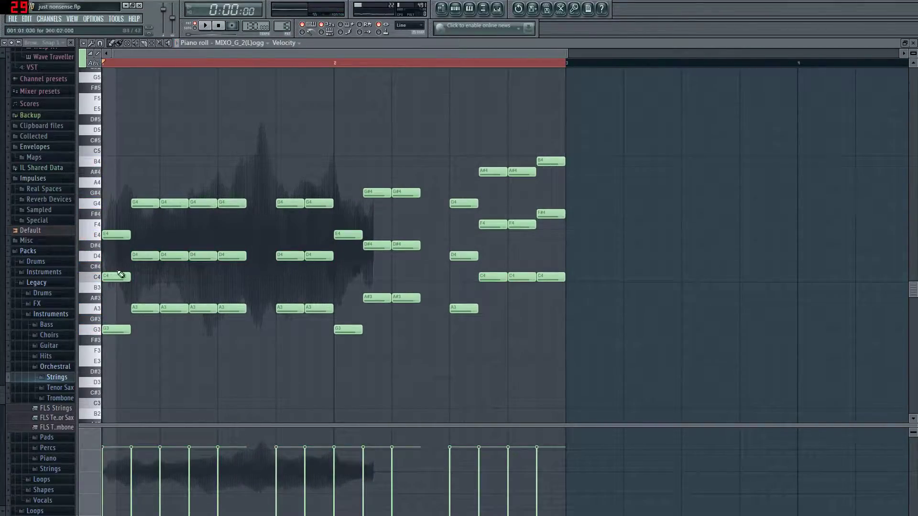
- Select the chord notes between C4 and G4 across both bars of the MIXO_G_2(L).ogg part
click(114, 279)
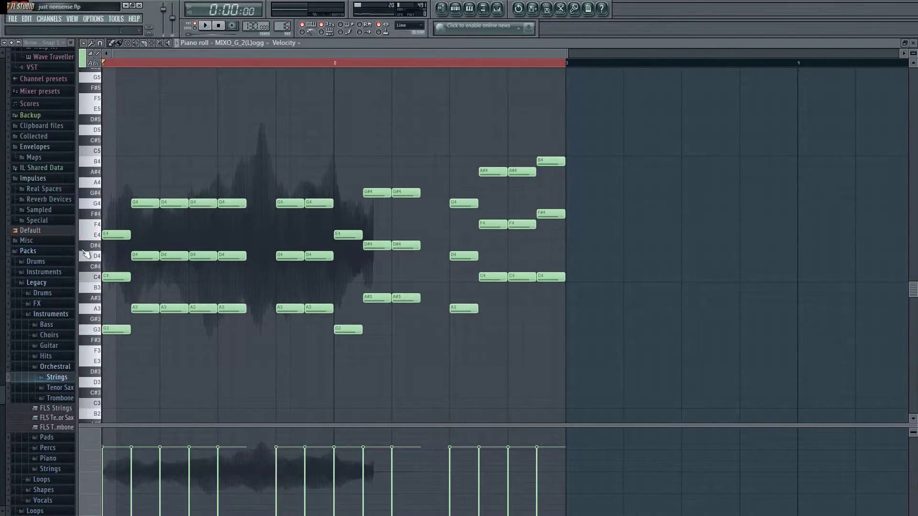
drag(108, 248, 458, 279)
click(139, 279)
drag(107, 248, 468, 281)
click(374, 244)
key(ctrl+z)
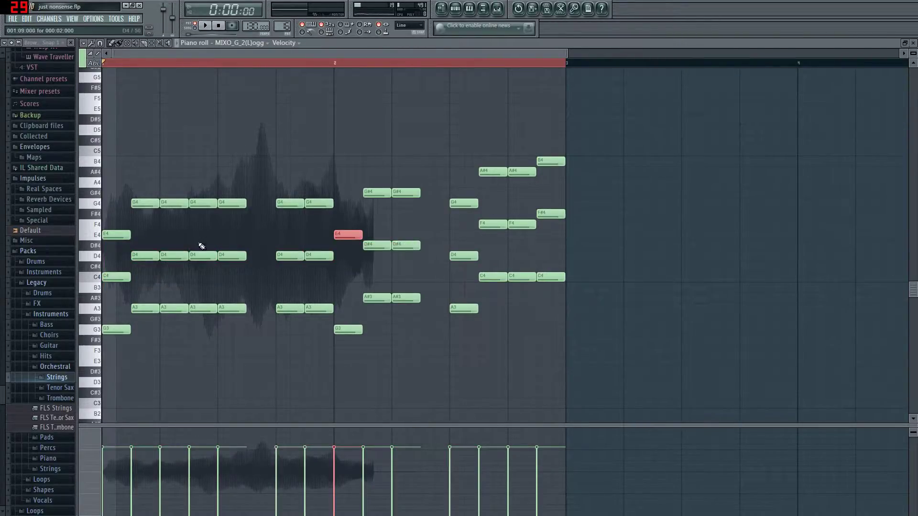
drag(137, 220, 592, 270)
drag(105, 222, 602, 281)
drag(110, 201, 580, 280)
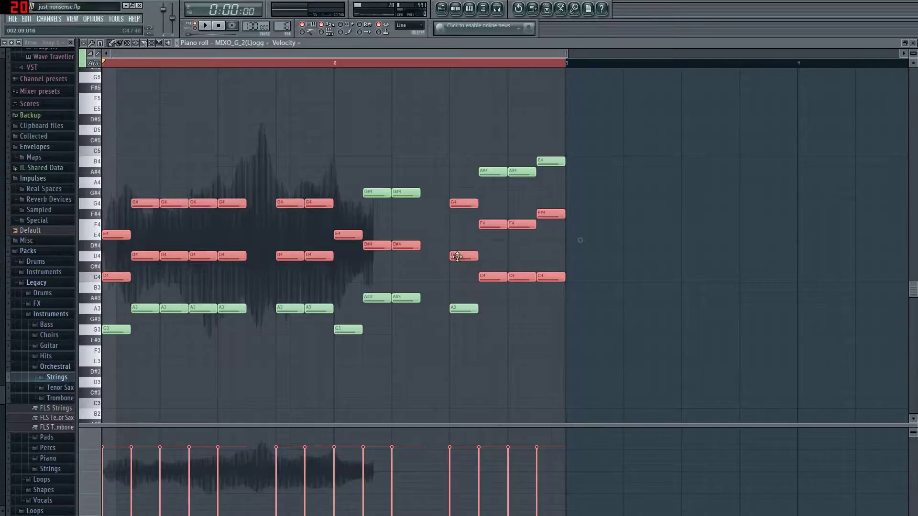
- Copy the selected chord notes into the BooBass piano roll of Pattern 16
key(F7)
right_click(139, 312)
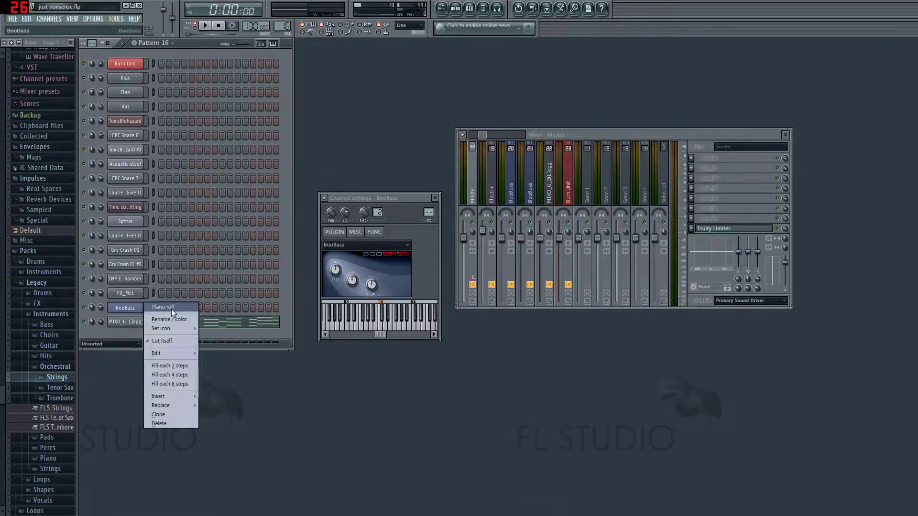
click(171, 309)
- Delete the opening E4 note and the first four G4 notes of bar 1 from the BooBass part
right_click(179, 329)
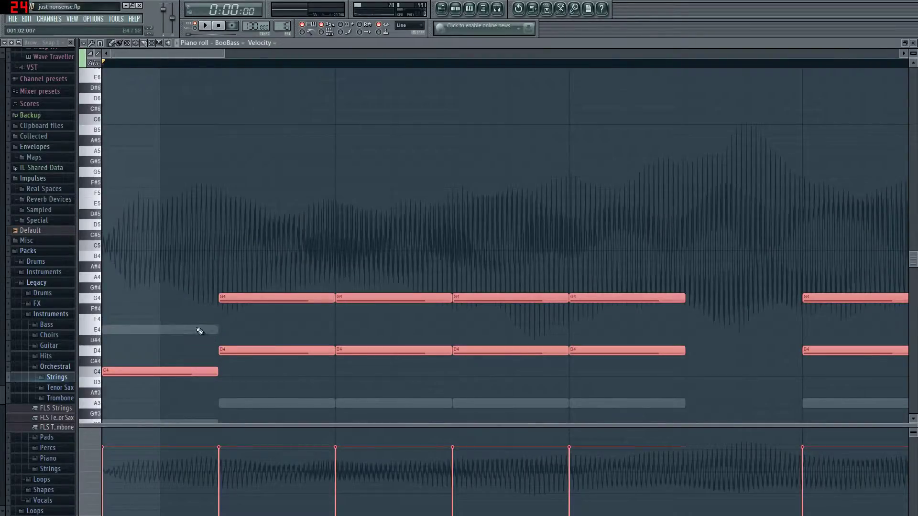
right_click(263, 298)
drag(351, 273, 617, 312)
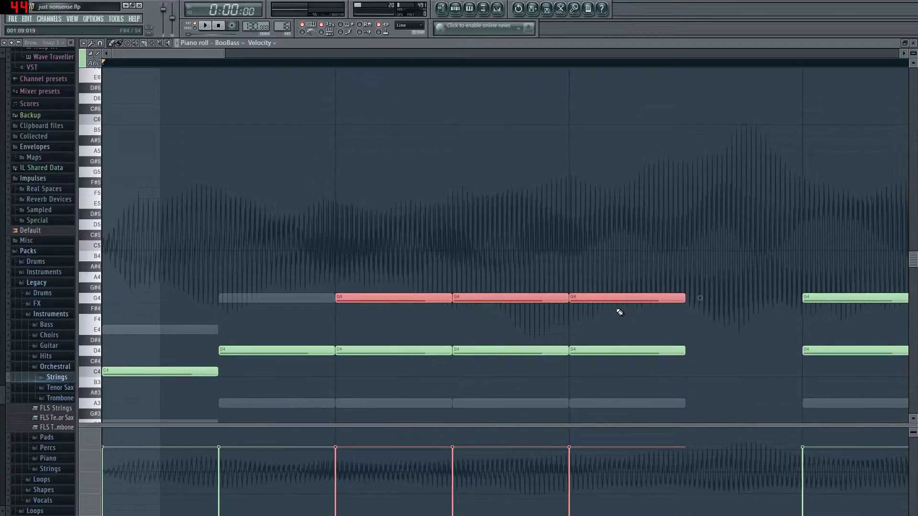
key(Delete)
- Try deleting the remaining upper G4, F4 and F#4 notes from the BooBass part, and undo the deletion
drag(215, 59, 686, 78)
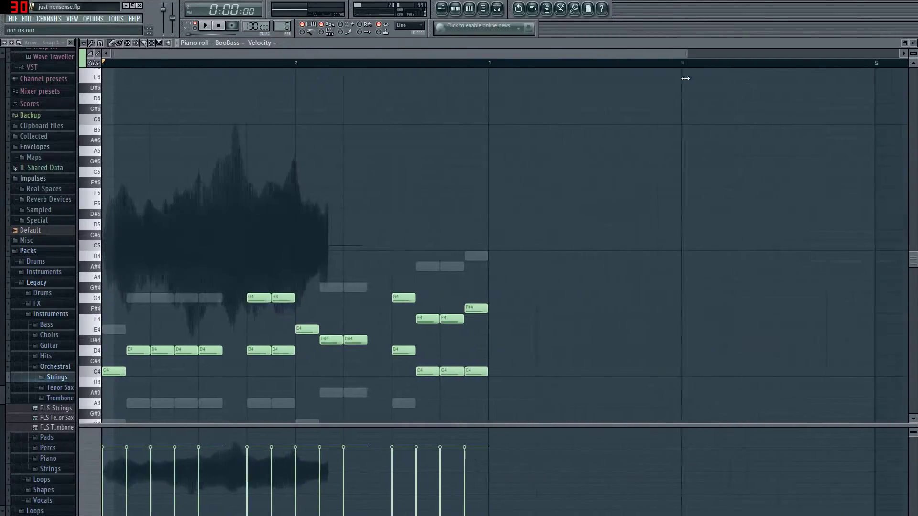
drag(206, 262, 478, 323)
key(Delete)
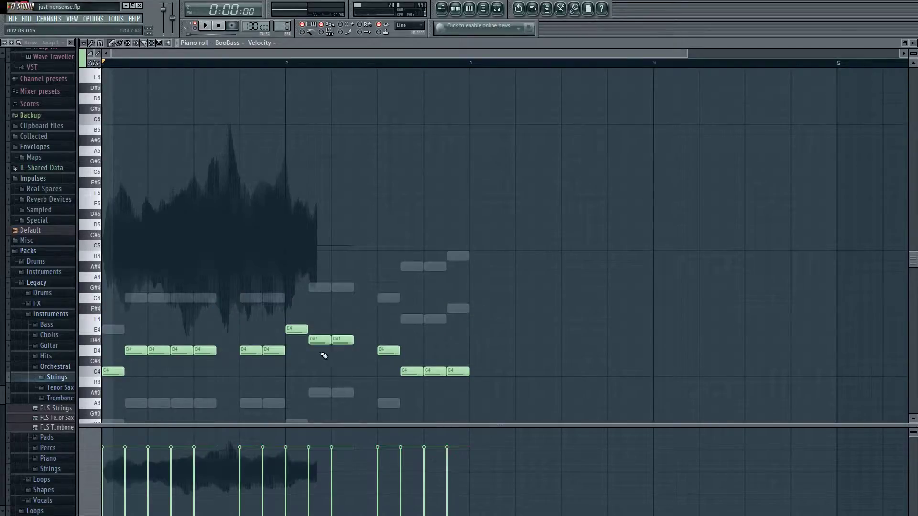
key(ctrl+z)
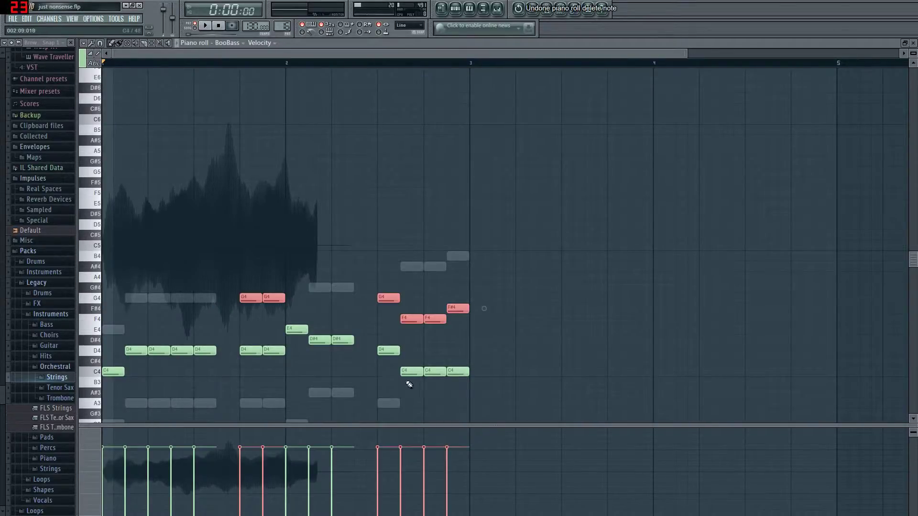
- Delete the three C4 notes at the end of bar 2 and the remaining G4 notes from the BooBass part
drag(386, 354, 509, 382)
key(Delete)
right_click(396, 299)
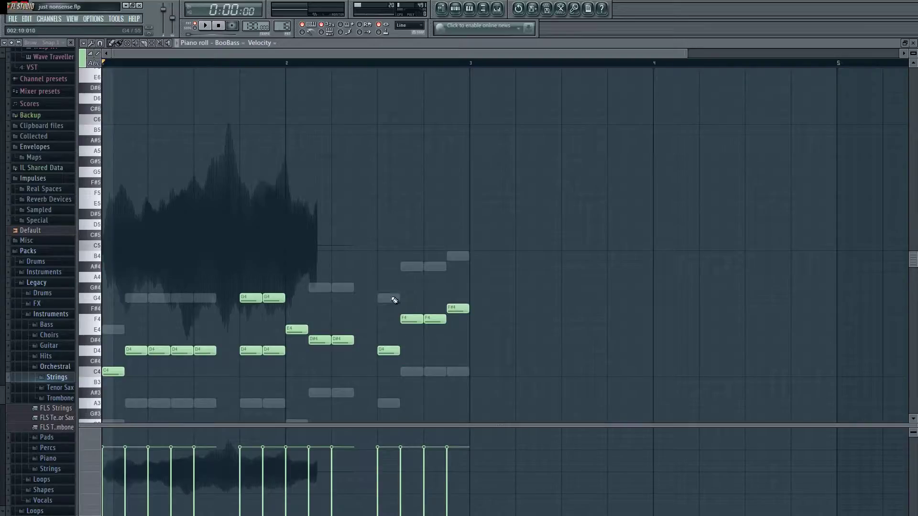
right_click(267, 297)
right_click(260, 302)
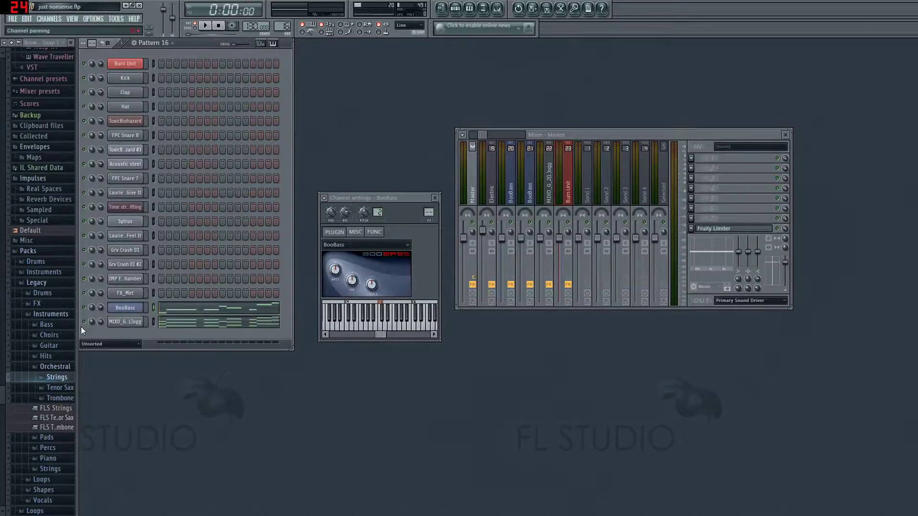
- Reopen the BooBass piano roll of Pattern 16 and delete all of its notes
click(199, 313)
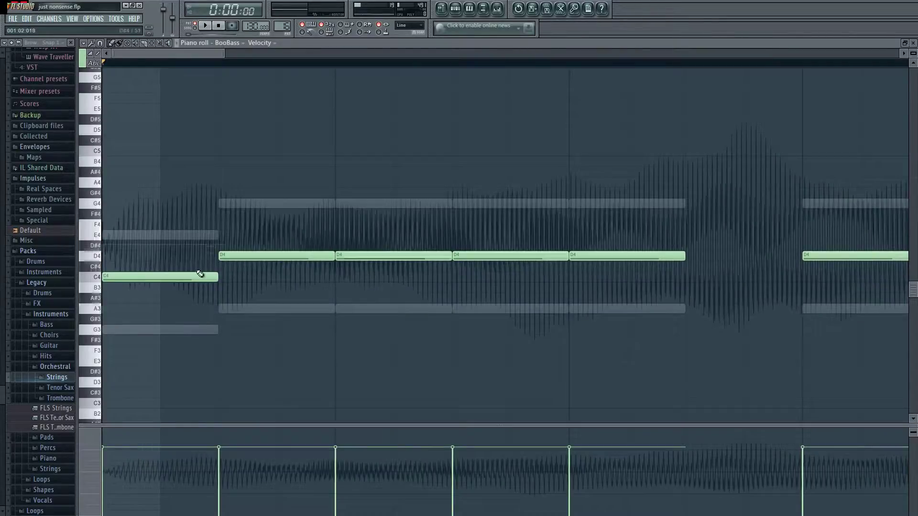
drag(223, 54, 712, 54)
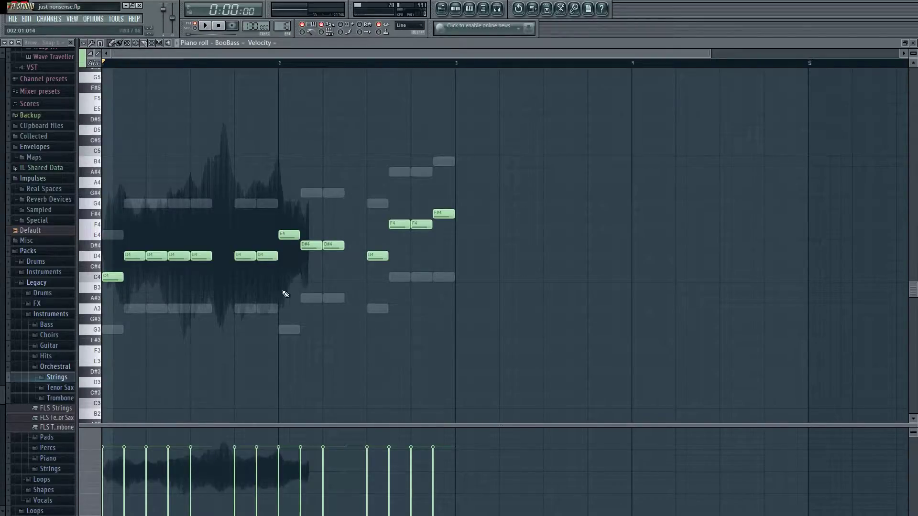
key(ctrl+a)
key(Delete)
- Place a C4 note at the start of bar 1 in the BooBass part, followed by four D4 notes
click(115, 279)
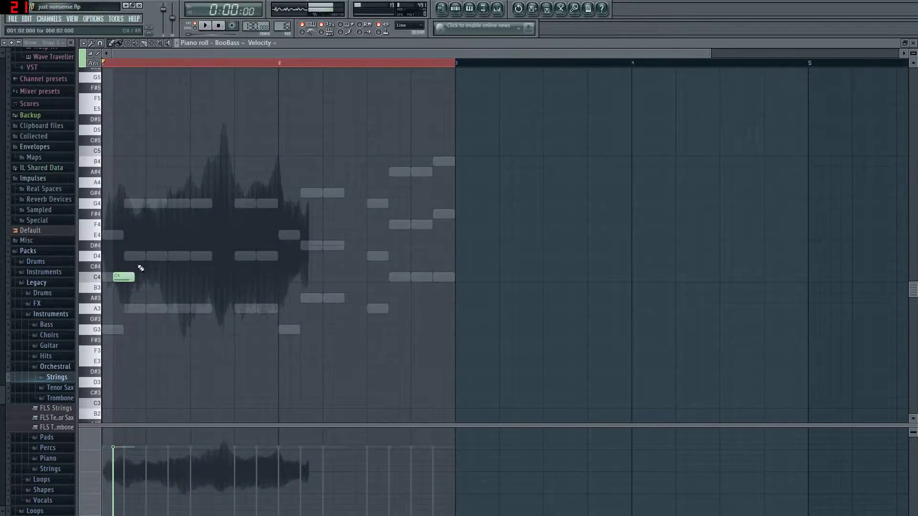
drag(119, 278, 108, 278)
click(130, 256)
click(165, 256)
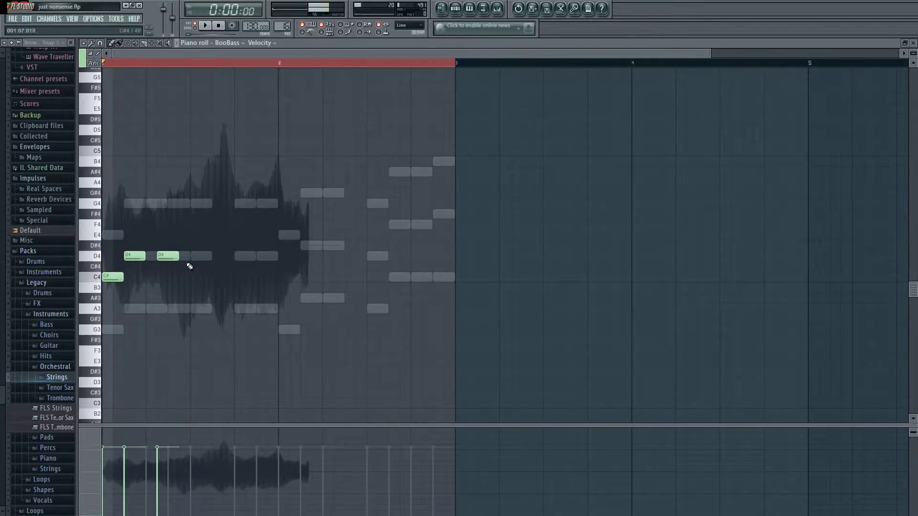
mouse_move(166, 259)
mouse_down()
mouse_move(156, 258)
mouse_move(176, 257)
mouse_up()
click(187, 258)
click(201, 258)
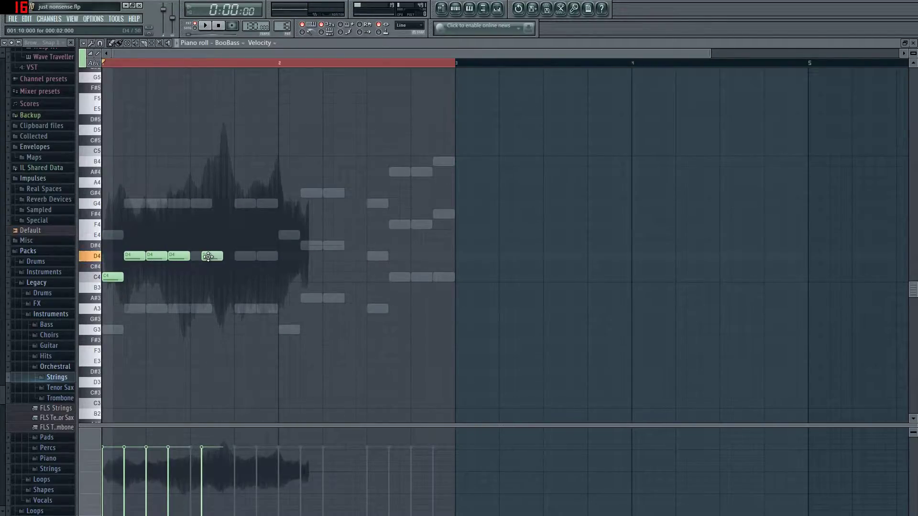
- Add two more D4 notes near the end of bar 1 in the BooBass part
click(252, 260)
drag(260, 259, 249, 259)
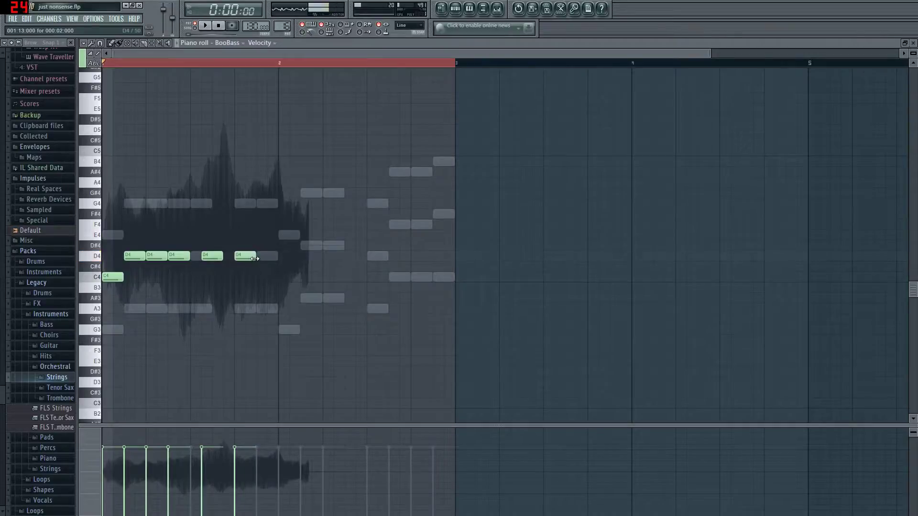
double_click(255, 260)
click(361, 228)
click(270, 259)
- Reopen the BooBass piano roll and shift the last and fourth D4 notes of bar 1 earlier to line up with the ghost chords
key(Up)
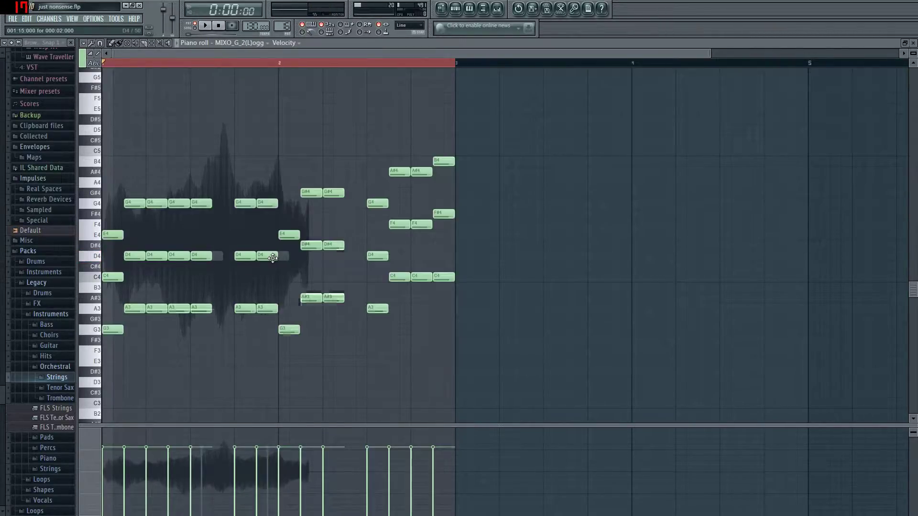
key(F7)
click(209, 306)
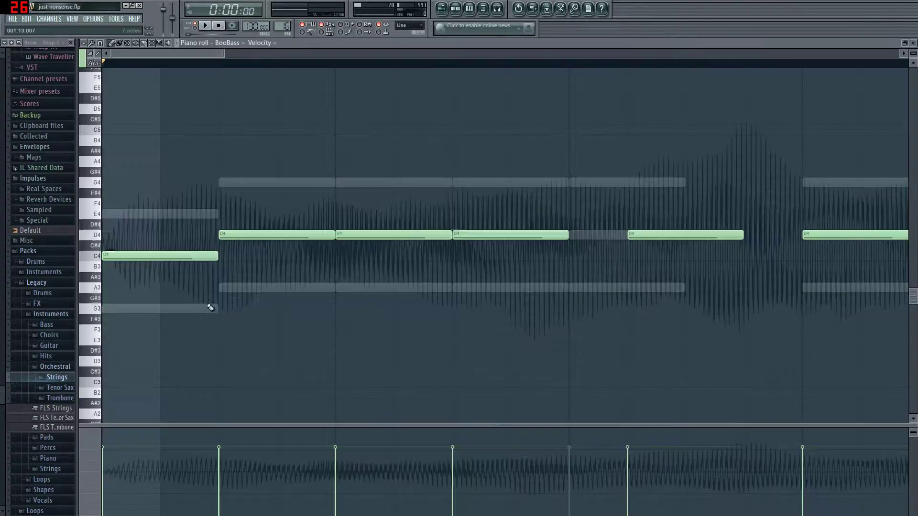
drag(225, 53, 651, 53)
click(303, 243)
right_click(303, 244)
mouse_move(295, 239)
mouse_down()
mouse_move(274, 237)
mouse_move(284, 236)
mouse_up()
click(304, 235)
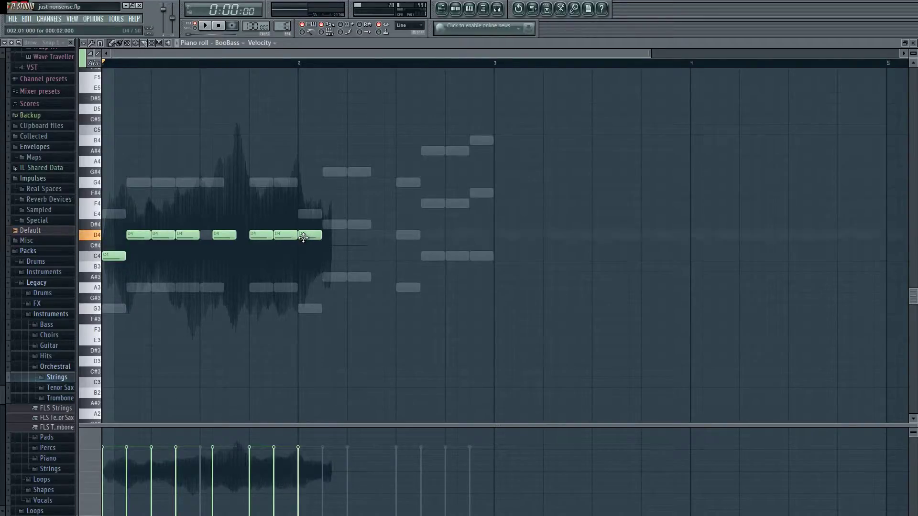
right_click(304, 239)
drag(227, 236, 215, 236)
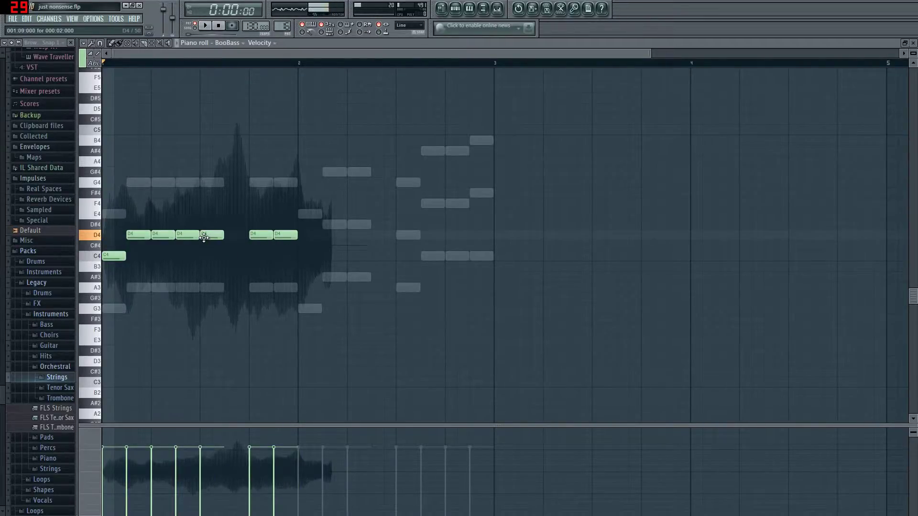
- Play Pattern 16 to hear the bar 1 bass line together with the chords
key(space)
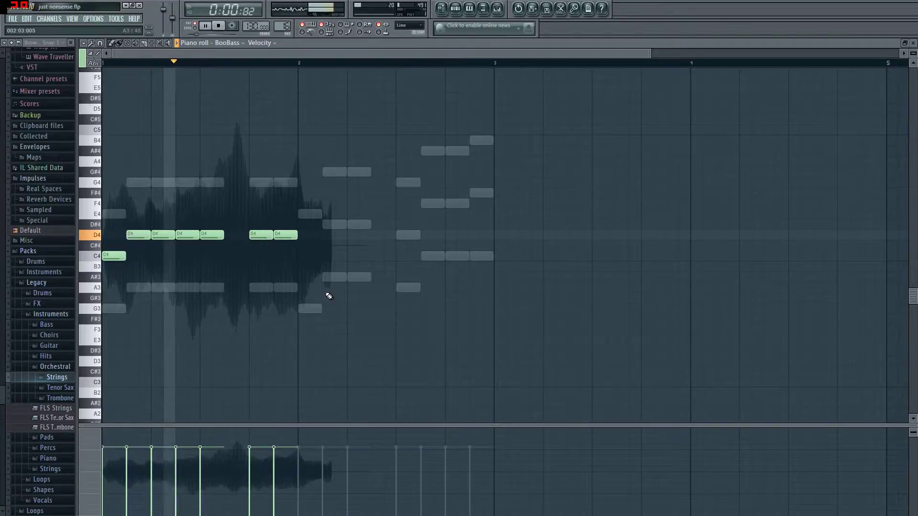
key(space)
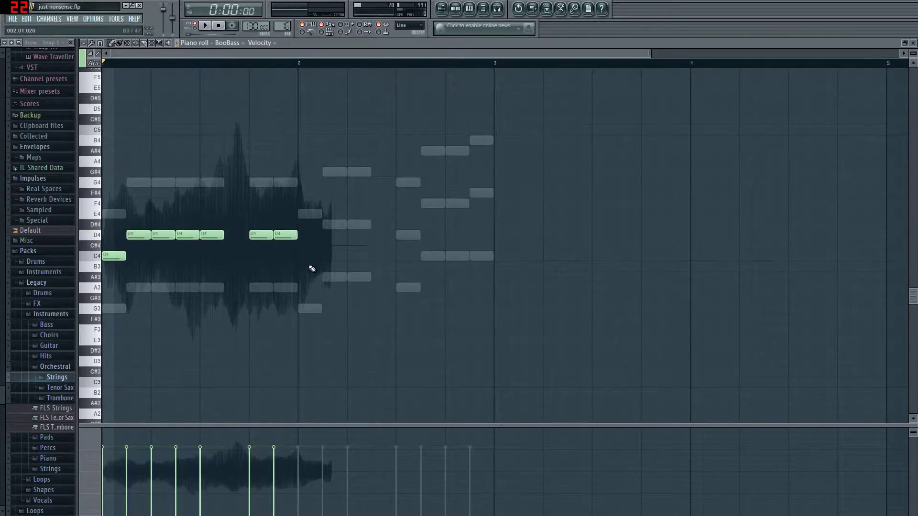
key(space)
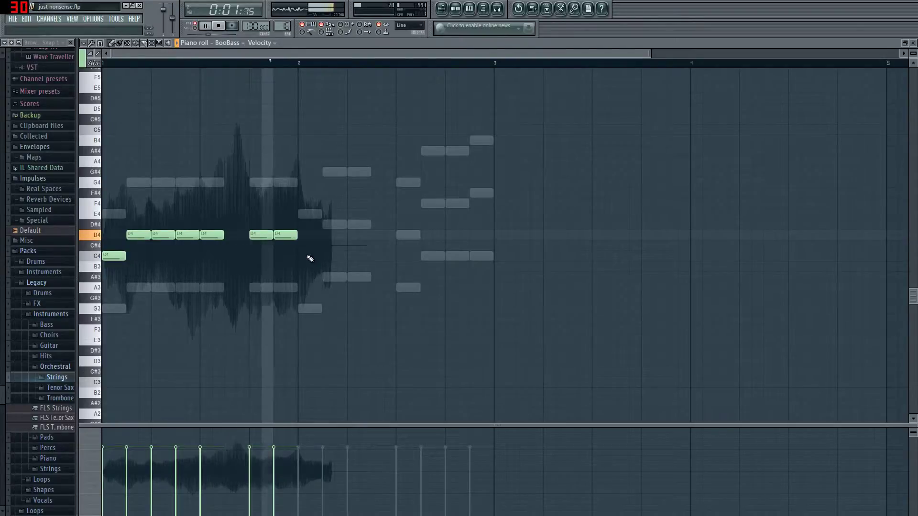
key(space)
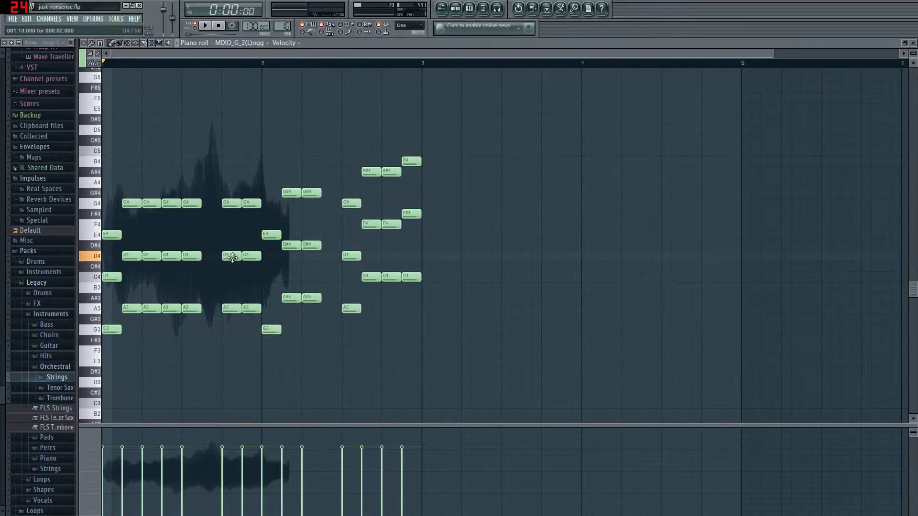
- Audition the middle chord notes of bar 2 in the MIXO_G_2(L)ogg piano roll
click(311, 249)
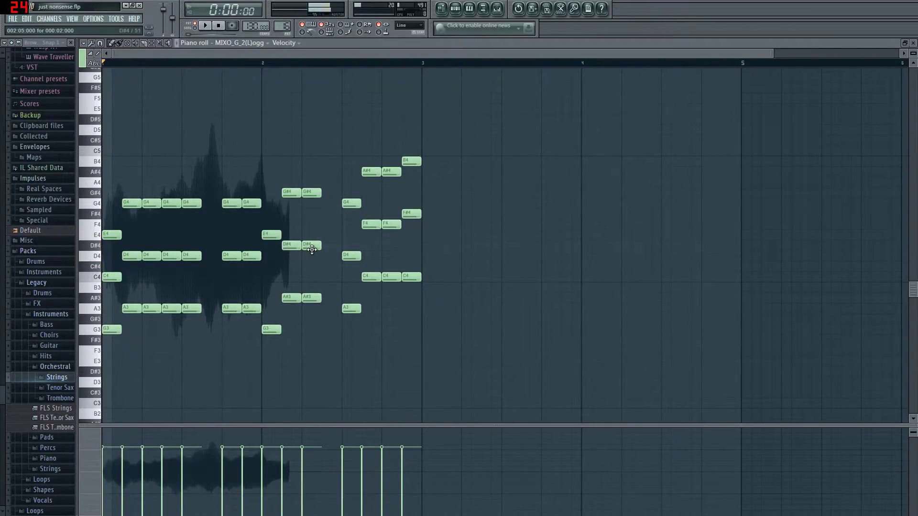
click(355, 257)
click(372, 225)
click(390, 224)
click(410, 215)
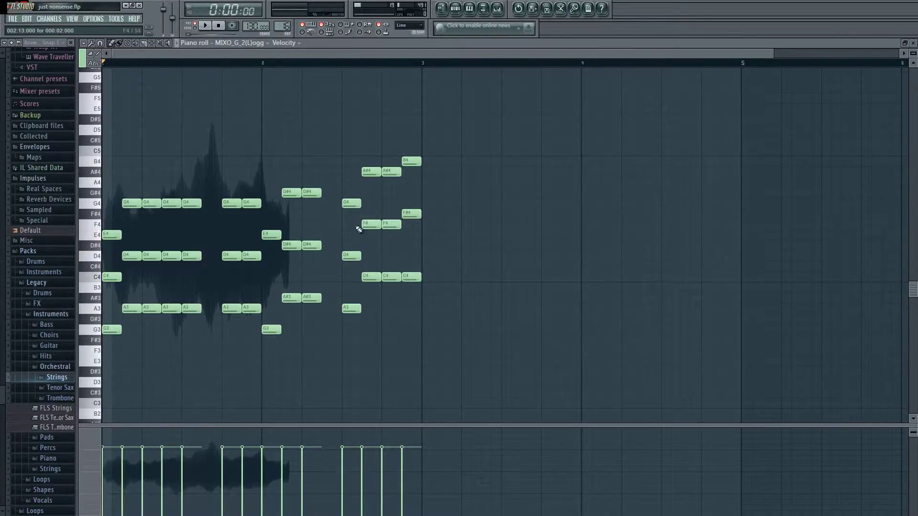
- Audition the upper chord notes from the start of bar 1 to the G#4 notes in bar 2
click(112, 233)
click(131, 206)
click(152, 206)
click(174, 205)
click(193, 206)
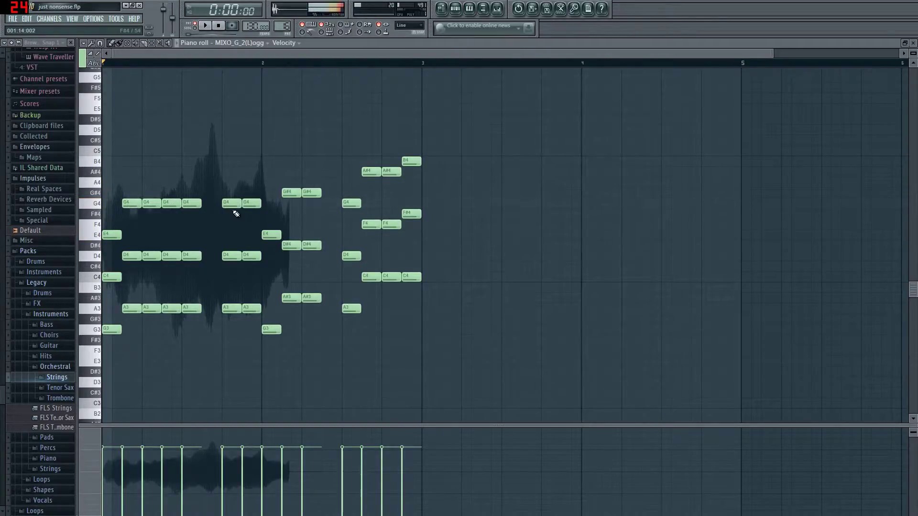
click(251, 205)
click(271, 235)
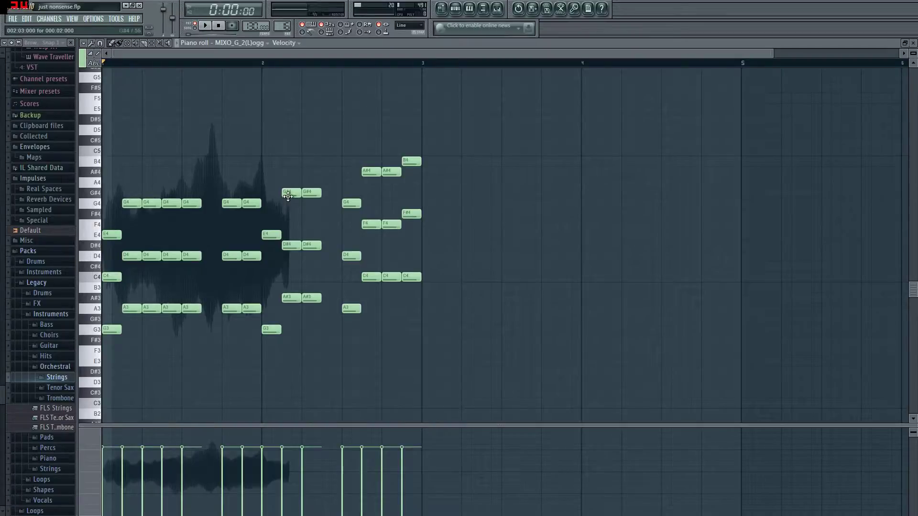
click(306, 197)
- Add a C4 note to the chord at the start of bar 2 in the MIXO part and play the pattern
click(251, 257)
click(266, 277)
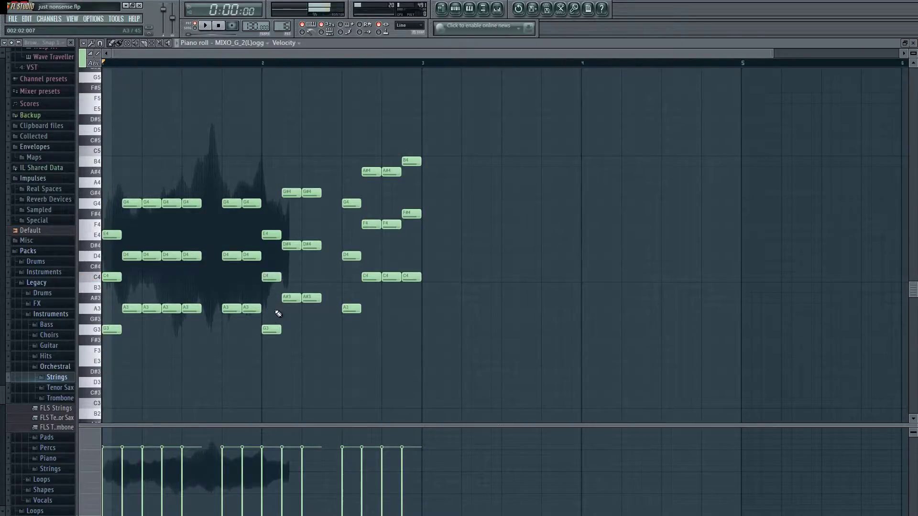
key(space)
key(space)
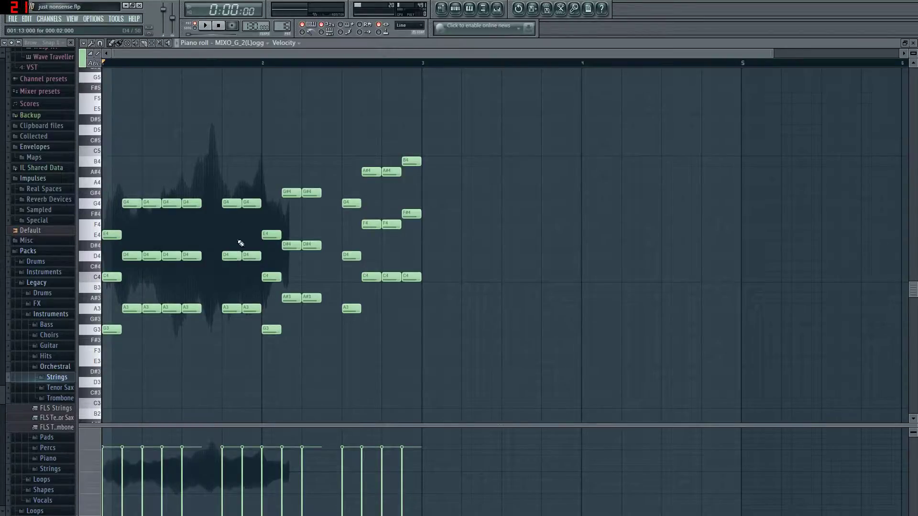
- Audition the upper notes around bar 2, lower the opening C4 of bar 2 to B3, and play the pattern
click(246, 204)
click(269, 236)
click(291, 193)
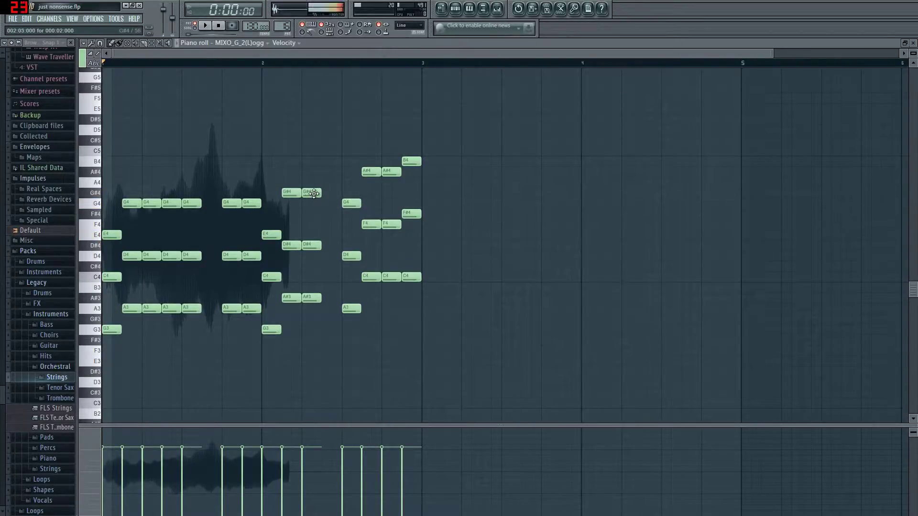
click(314, 193)
click(276, 235)
drag(271, 280, 271, 287)
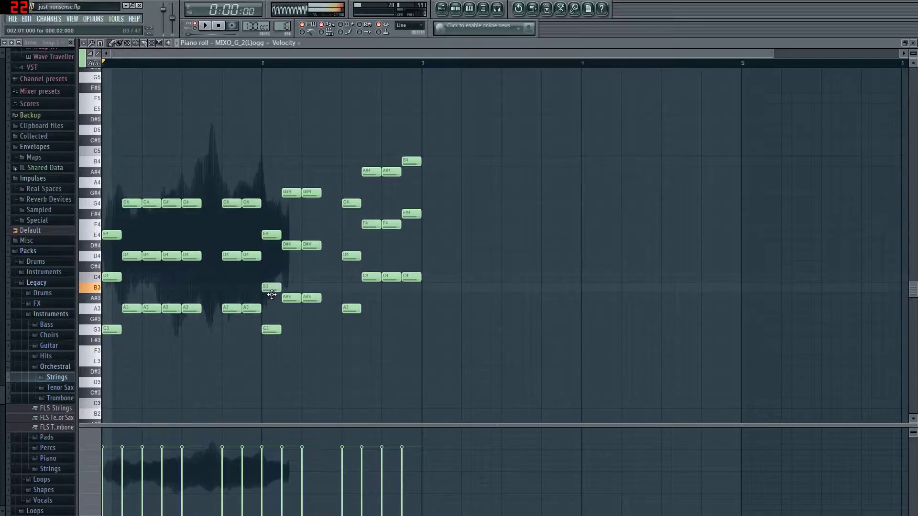
key(space)
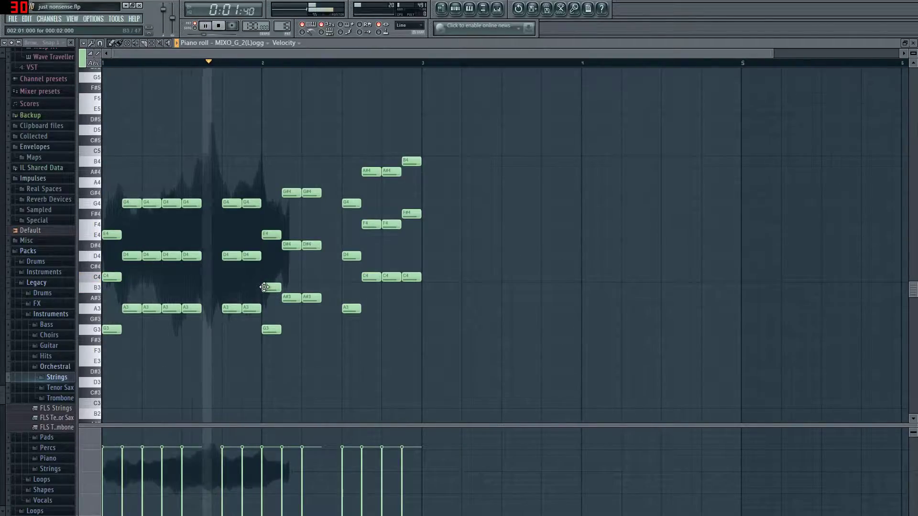
key(space)
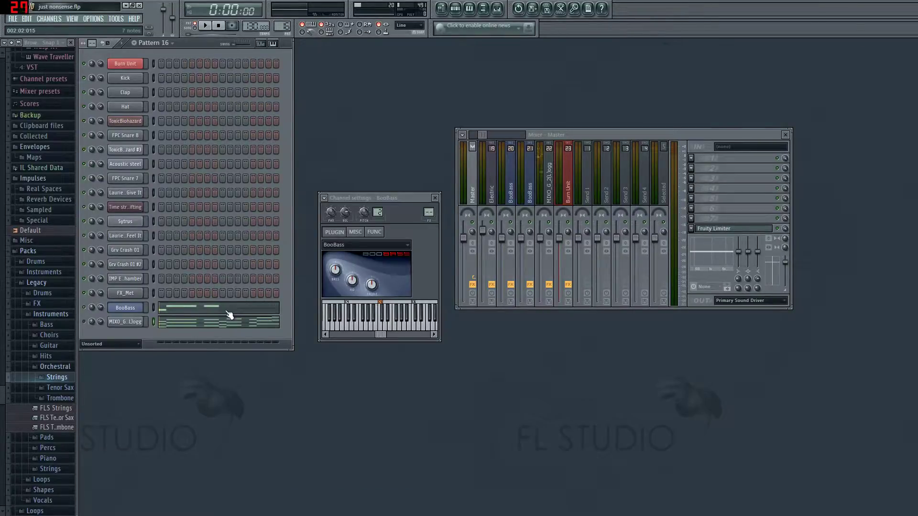
- Reopen the BooBass piano roll and add a B3 note and two D#4 notes at the start of bar 2
click(230, 314)
drag(224, 58, 542, 57)
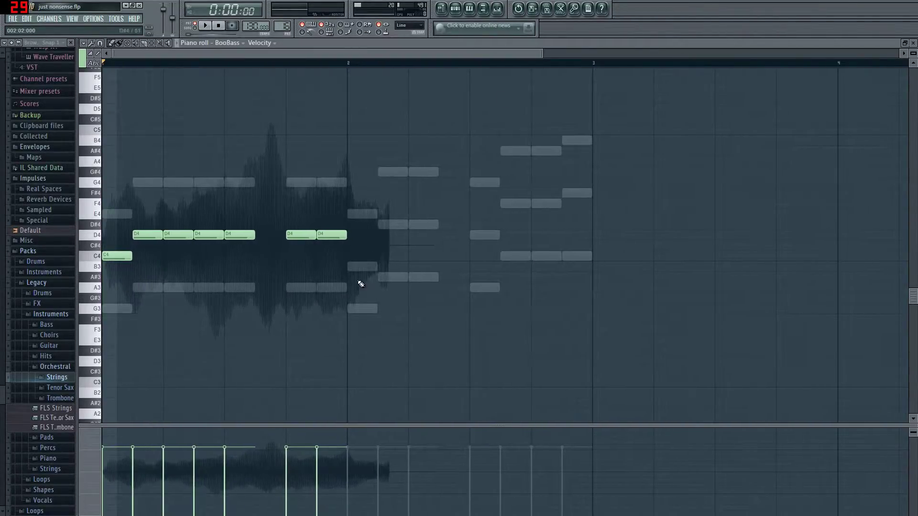
click(354, 267)
click(384, 225)
click(424, 225)
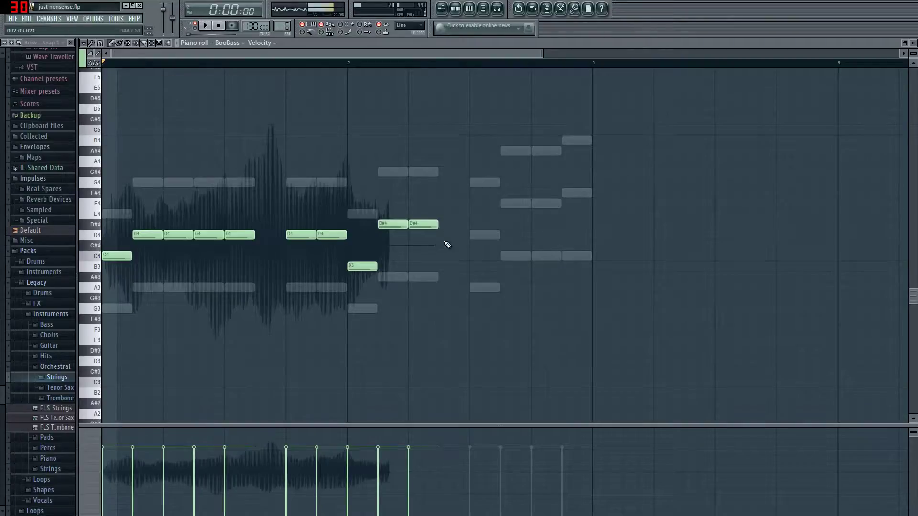
- Complete bar 2 of the BooBass part with a D4, two F4 notes and a final F#4 over the ghost chords
click(476, 235)
click(507, 203)
click(538, 214)
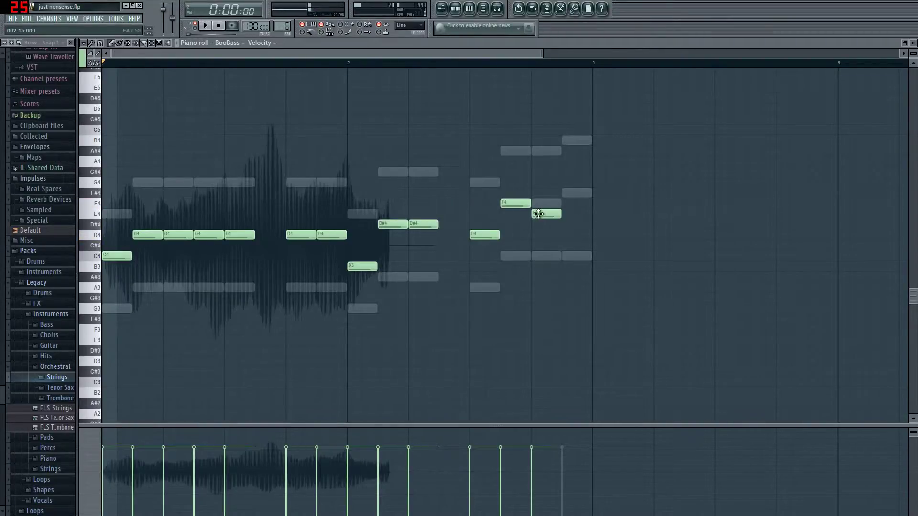
drag(535, 205, 545, 203)
click(575, 193)
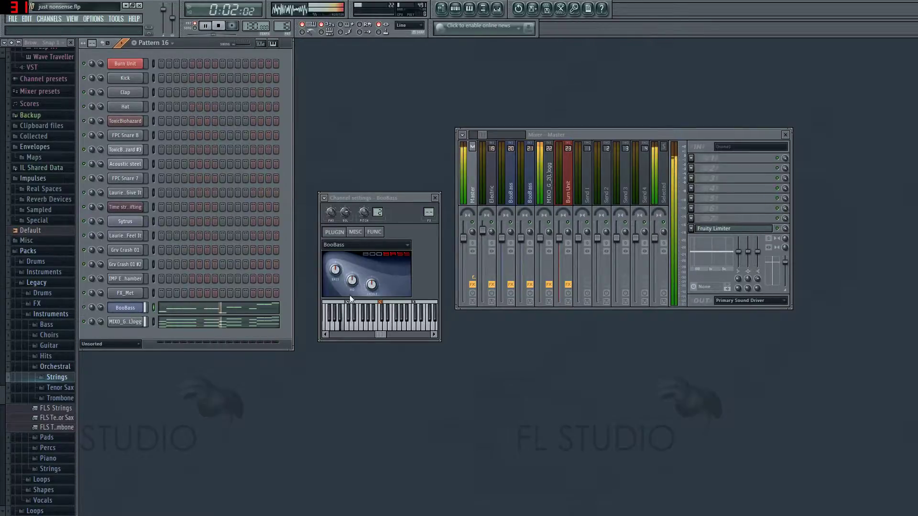
- Adjust the first tone knob of the BooBass plugin and assign its channel to a free mixer track
drag(337, 271, 338, 266)
click(355, 232)
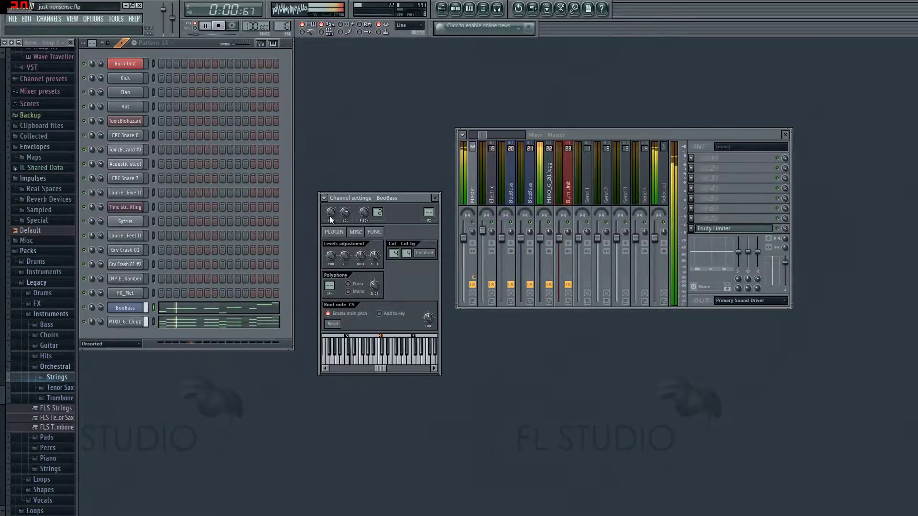
click(324, 198)
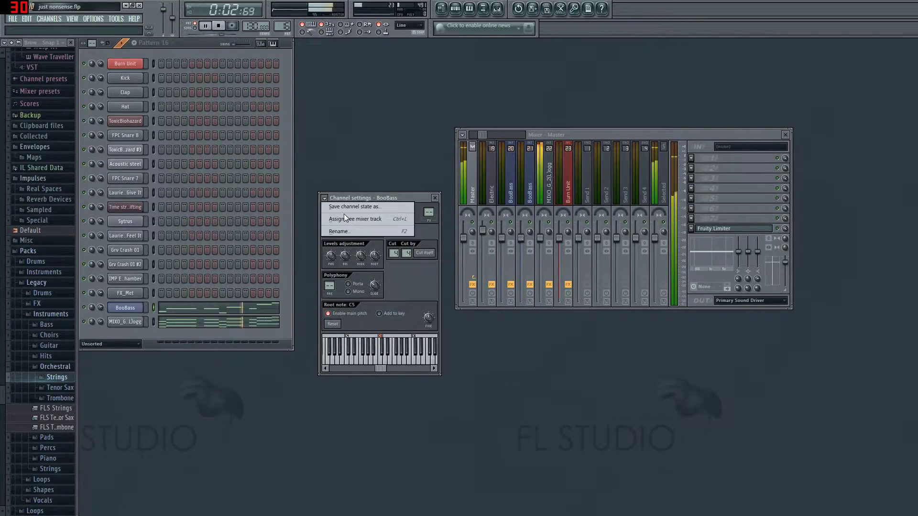
click(345, 219)
- Load Soundgoodizer into the first effect slot of the new BooBass mixer track
click(695, 161)
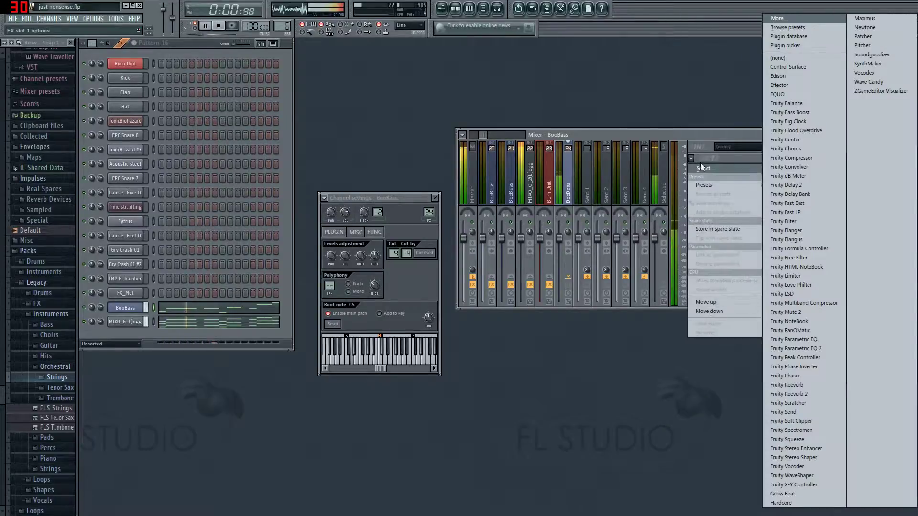
click(868, 55)
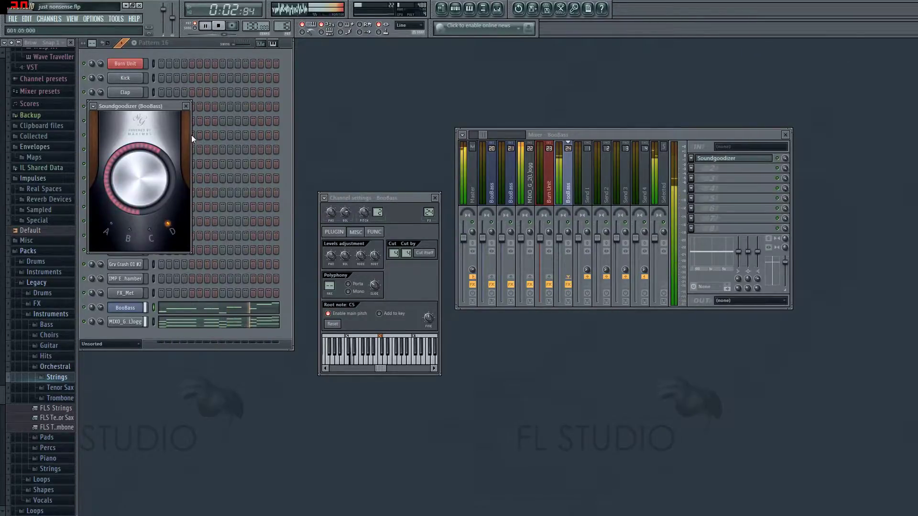
click(103, 309)
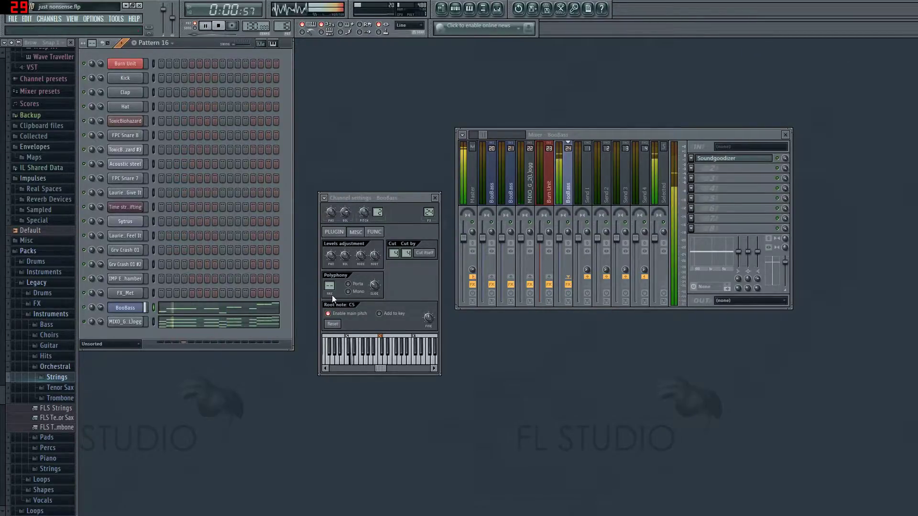
- Reopen Soundgoodizer, compare its modes, select mode A and close the effect window
click(727, 158)
click(134, 237)
click(171, 230)
click(112, 223)
click(186, 106)
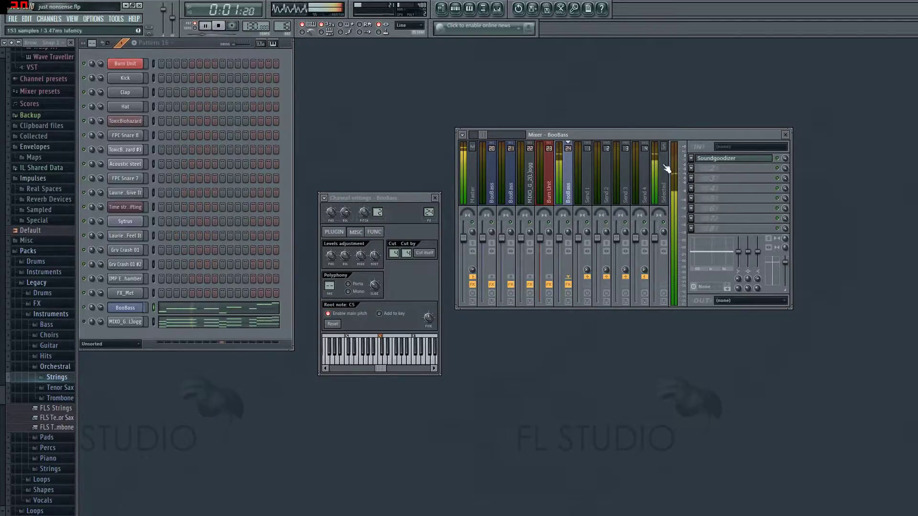
- Toggle the mute of the MIXO chord channel and raise the BooBass volume under its levels adjustment
click(84, 322)
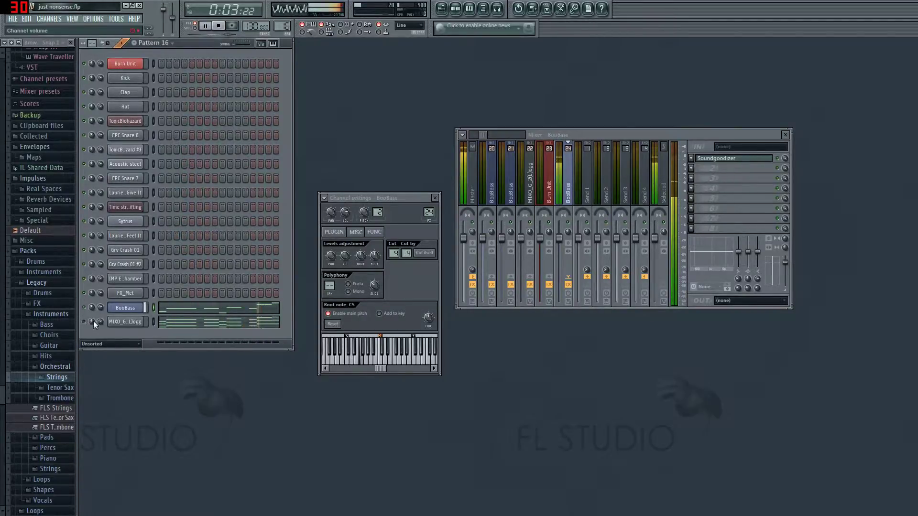
drag(345, 258, 345, 227)
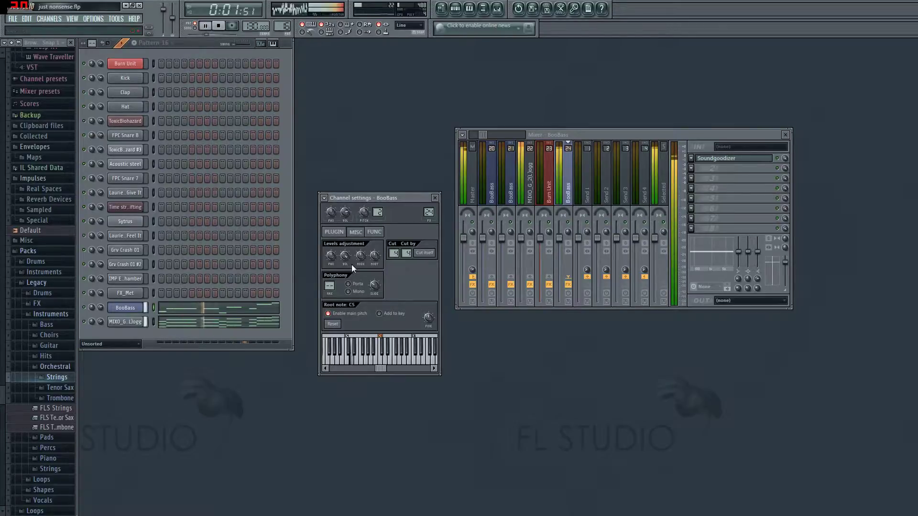
- Load EQUO into the second effect slot of the BooBass mixer track and reshape its equalizer curve
click(691, 168)
mouse_move(704, 178)
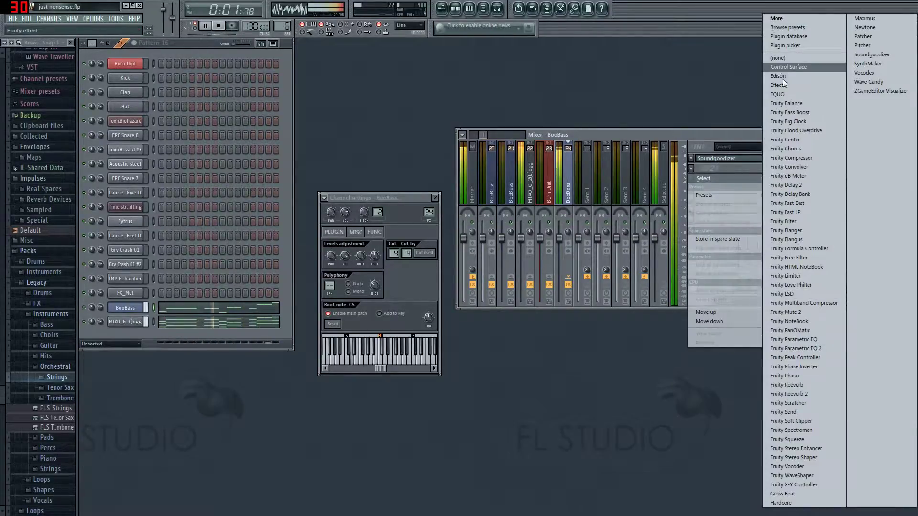
click(784, 94)
mouse_move(230, 189)
mouse_down()
mouse_move(144, 168)
mouse_move(203, 185)
mouse_move(147, 185)
mouse_move(177, 176)
mouse_move(181, 188)
mouse_move(148, 184)
mouse_move(200, 192)
mouse_move(129, 176)
mouse_move(268, 172)
mouse_move(322, 212)
mouse_move(250, 182)
mouse_move(187, 188)
mouse_move(149, 177)
mouse_move(155, 185)
mouse_move(131, 183)
mouse_move(182, 187)
mouse_move(123, 189)
mouse_move(211, 192)
mouse_move(124, 183)
mouse_move(215, 188)
mouse_move(142, 182)
mouse_move(195, 186)
mouse_up()
- Compare Pattern 16 with BooBass muted and unmuted, and close the EQUO window
click(85, 308)
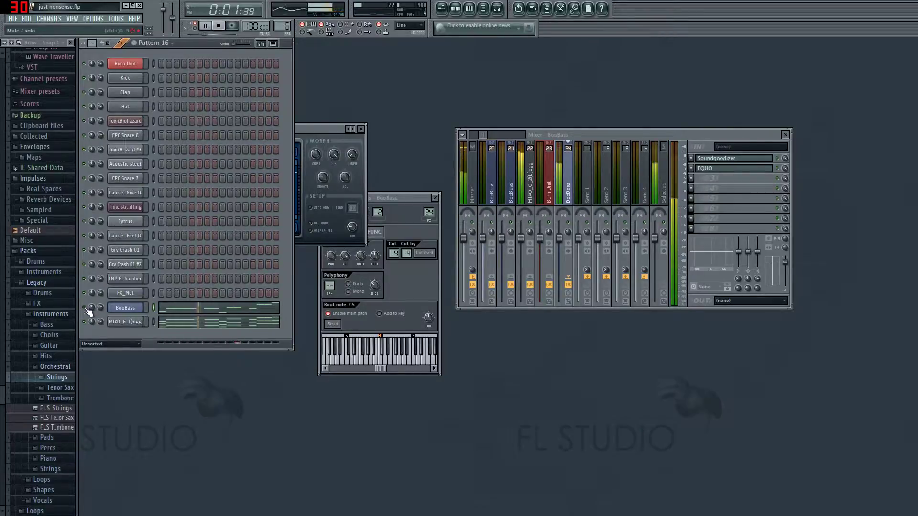
click(84, 308)
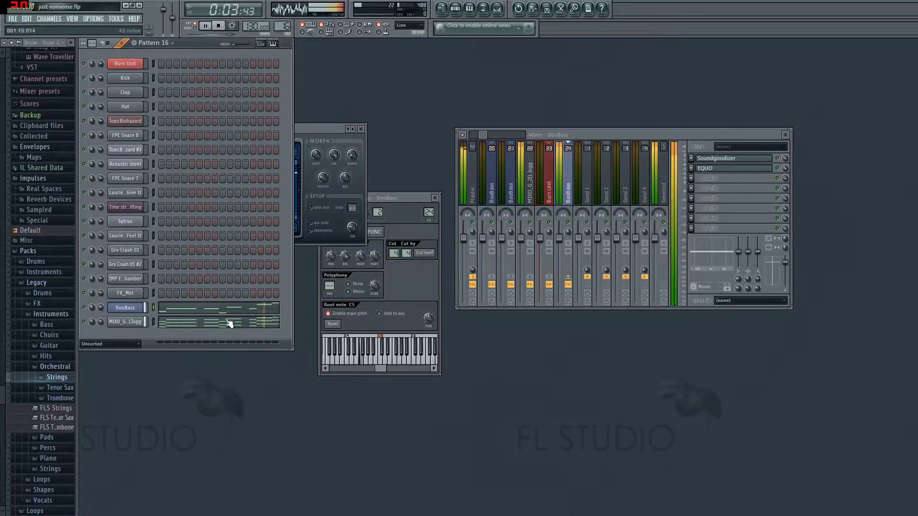
click(362, 129)
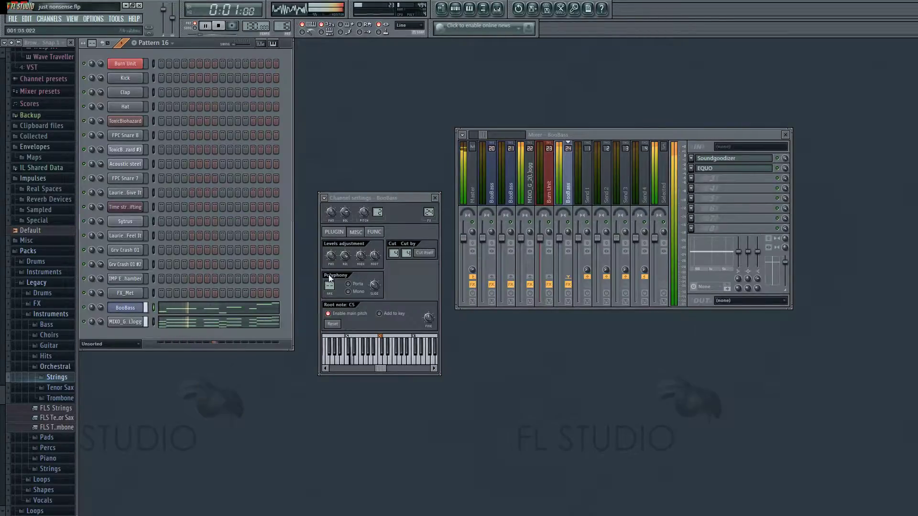
- Try the arpeggiator slide, fat mode and ping pong options of the BooBass channel and close its settings
click(334, 232)
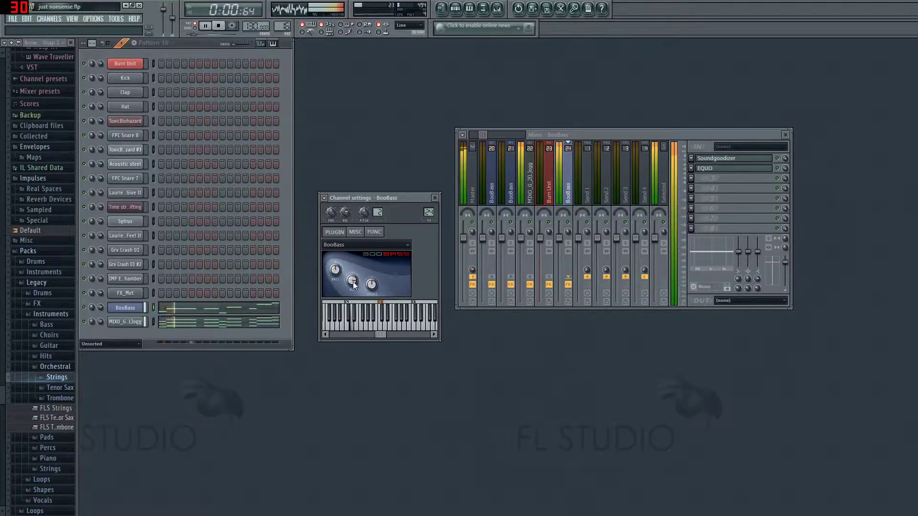
click(374, 231)
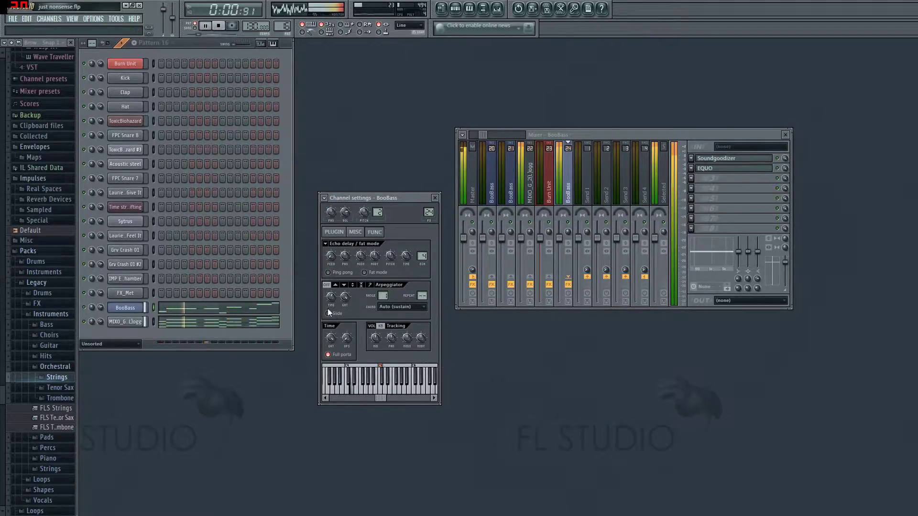
key(space)
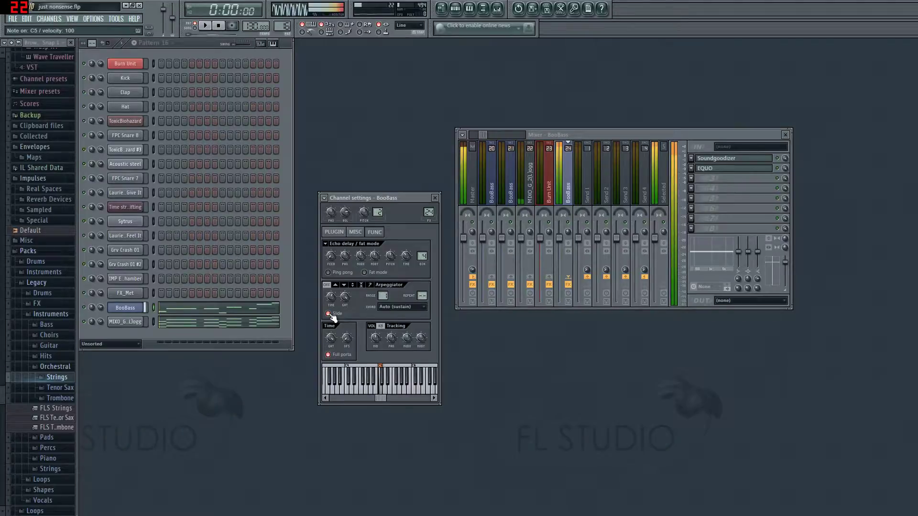
click(329, 314)
click(365, 273)
click(365, 273)
click(331, 272)
click(331, 273)
key(space)
click(435, 198)
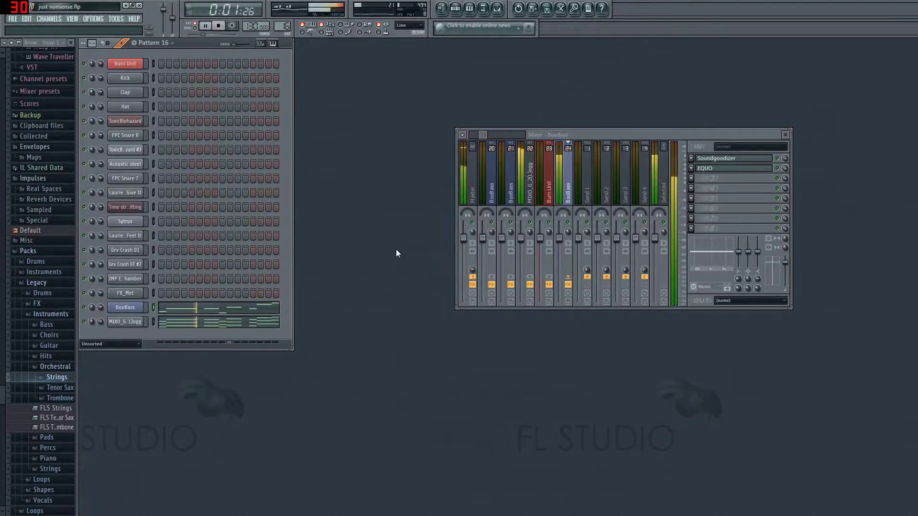
- Compare the mix with BooBass muted and unmuted, and listen to the arrangement from bar 67 in the playlist
click(85, 307)
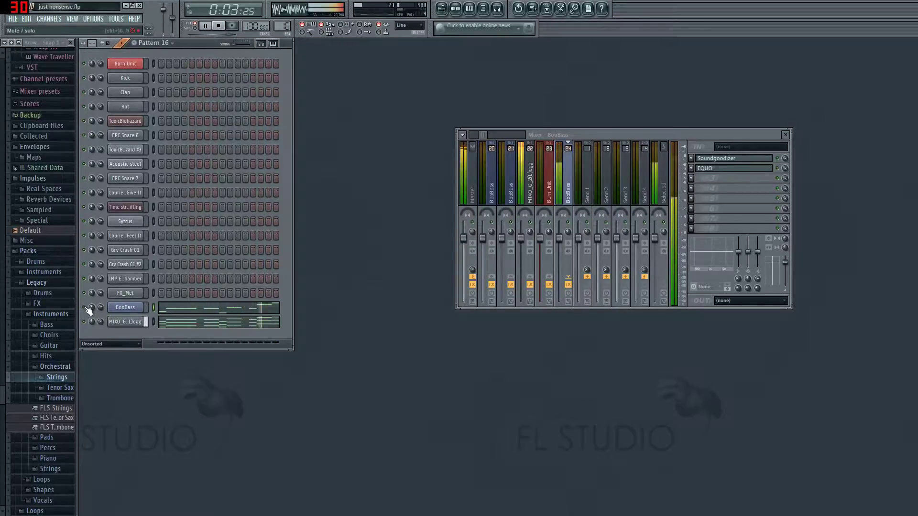
click(85, 307)
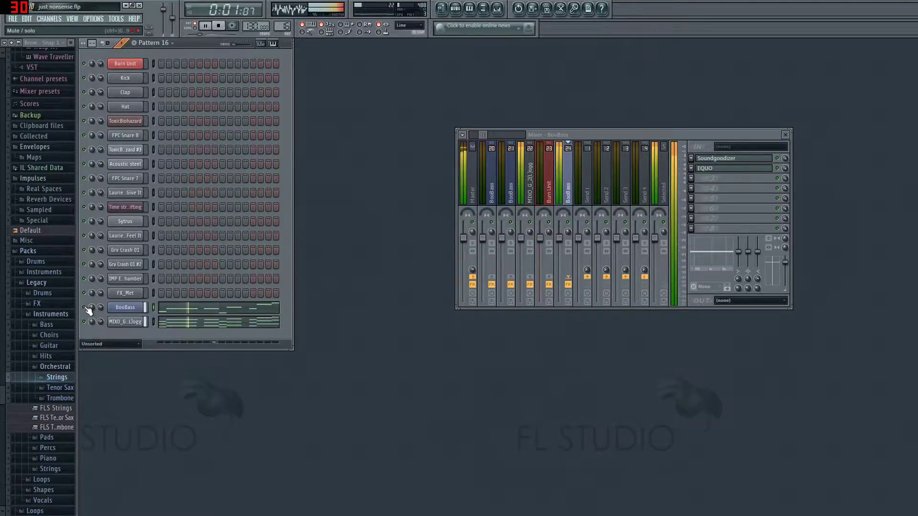
click(442, 8)
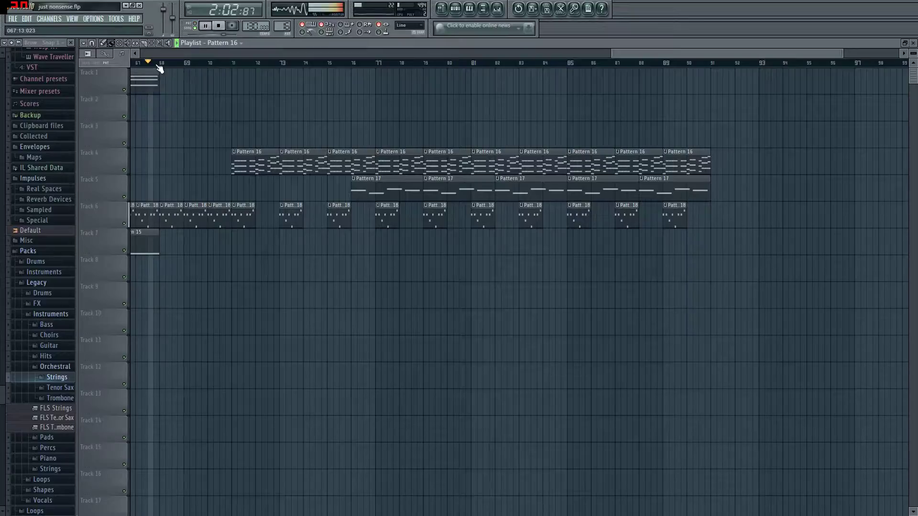
drag(677, 55, 633, 55)
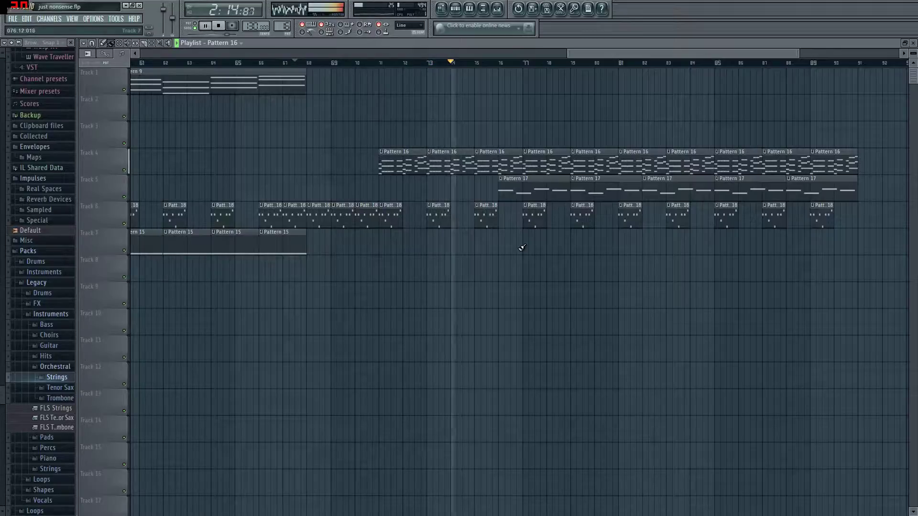
drag(644, 54, 660, 54)
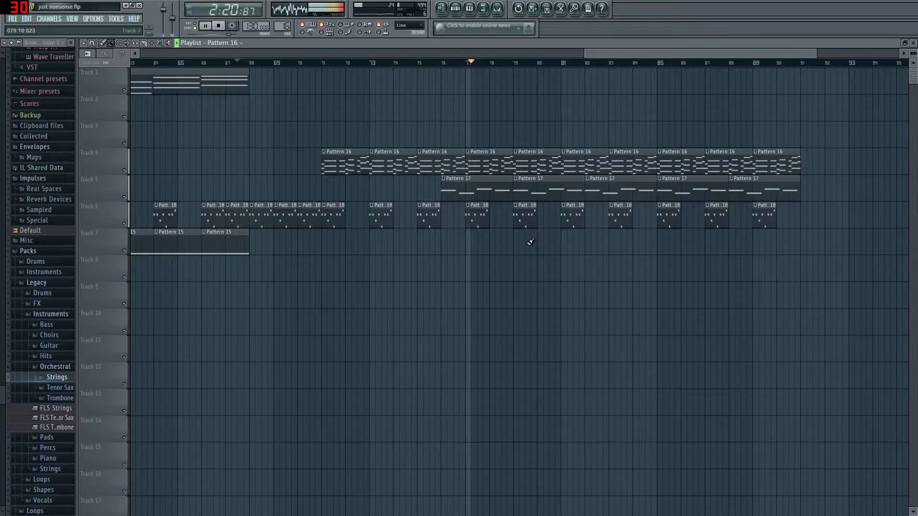
key(F5)
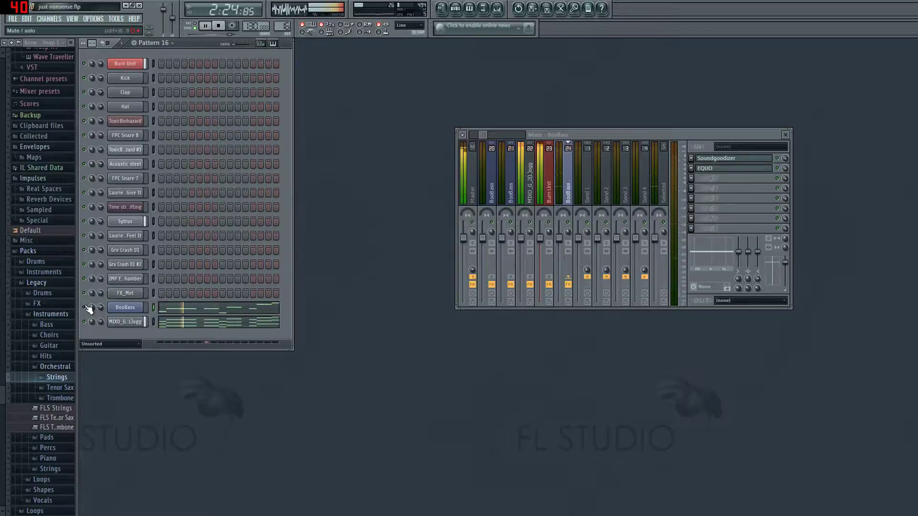
click(441, 8)
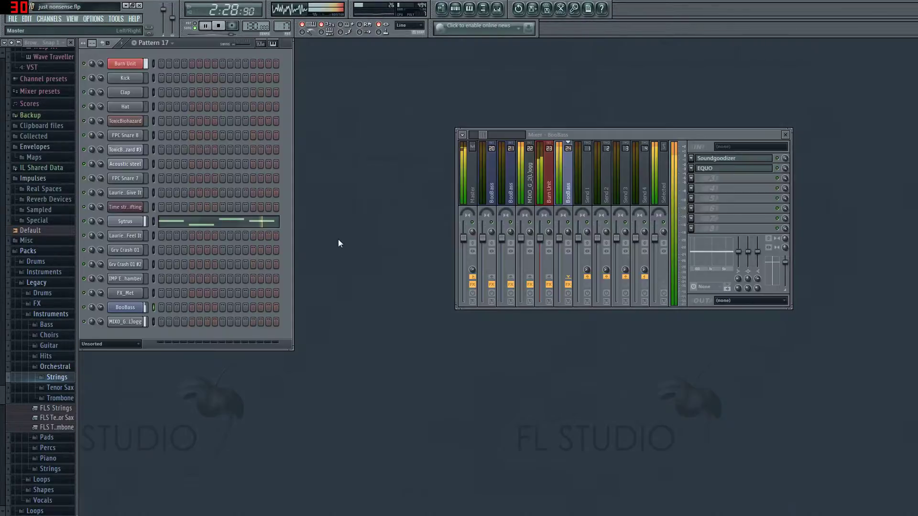
- Add F3 and D#3 notes beneath the first G3 of Pattern 17's Sytrus part and audition them in pattern mode
click(440, 8)
double_click(462, 196)
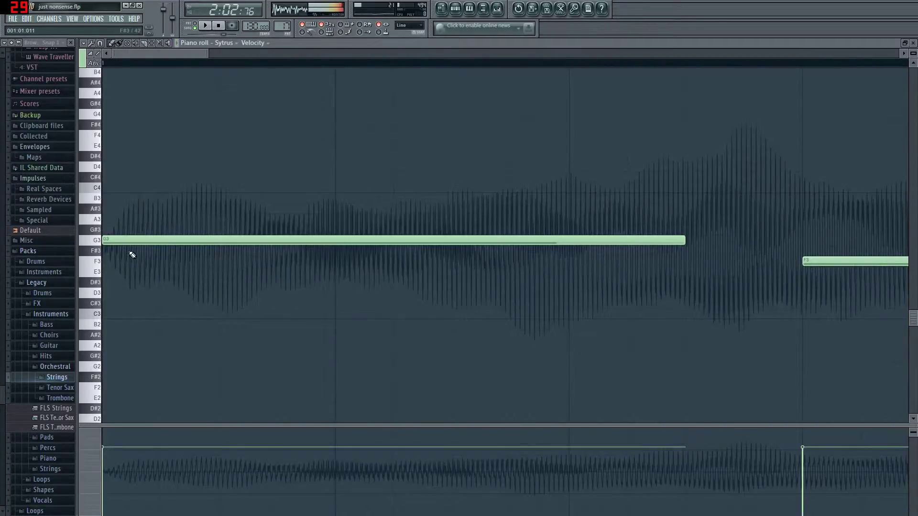
drag(209, 53, 615, 54)
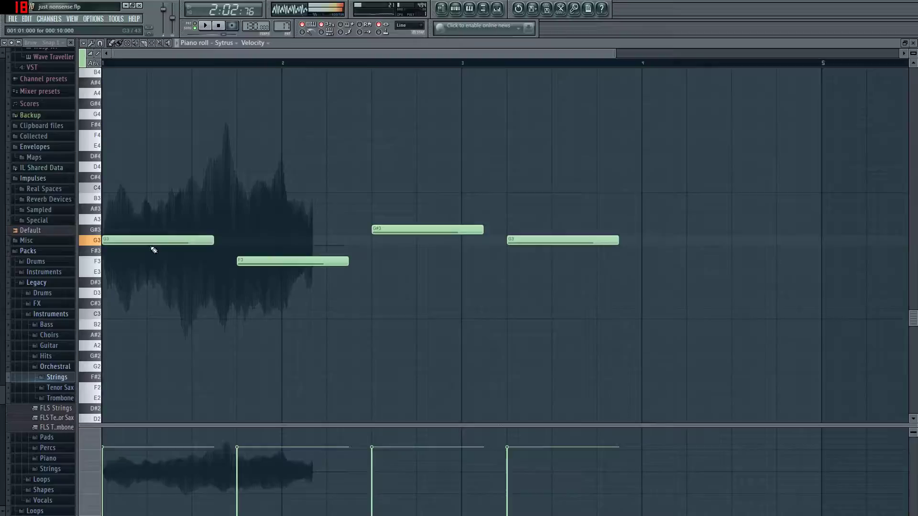
click(103, 265)
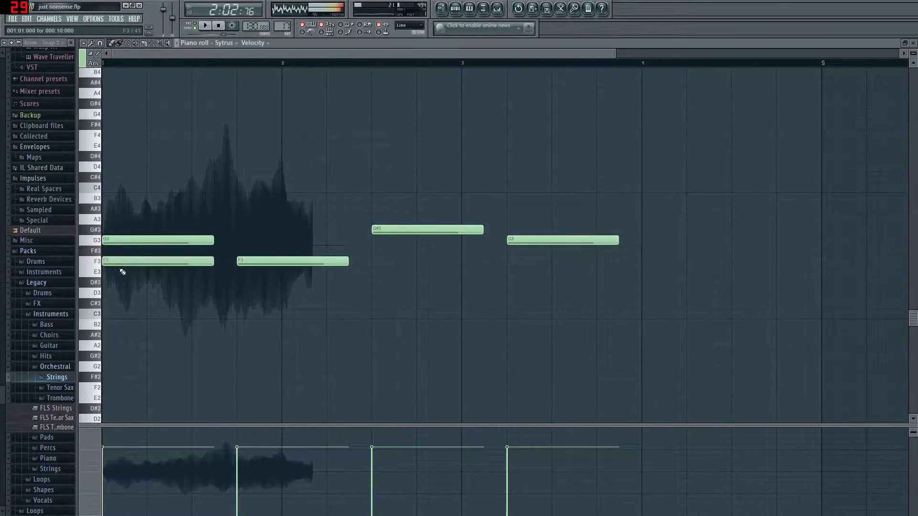
click(104, 292)
drag(109, 276, 110, 279)
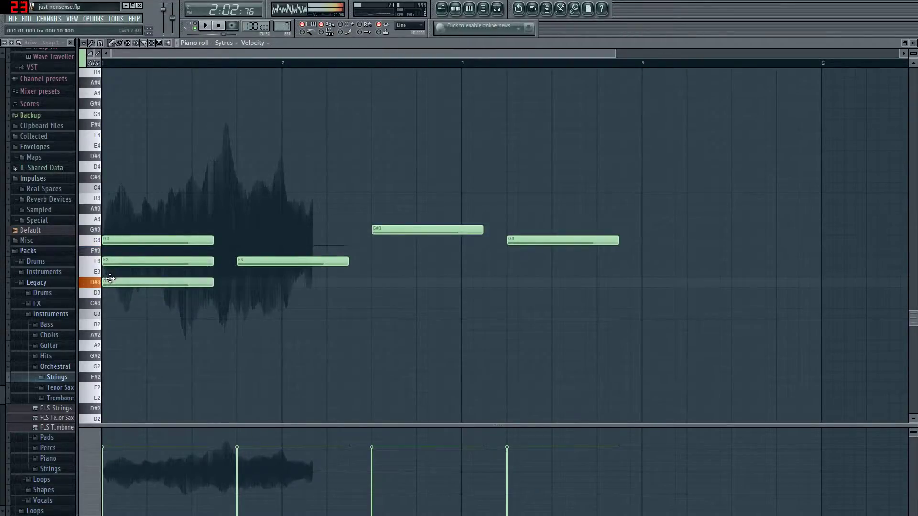
click(195, 27)
key(space)
key(space)
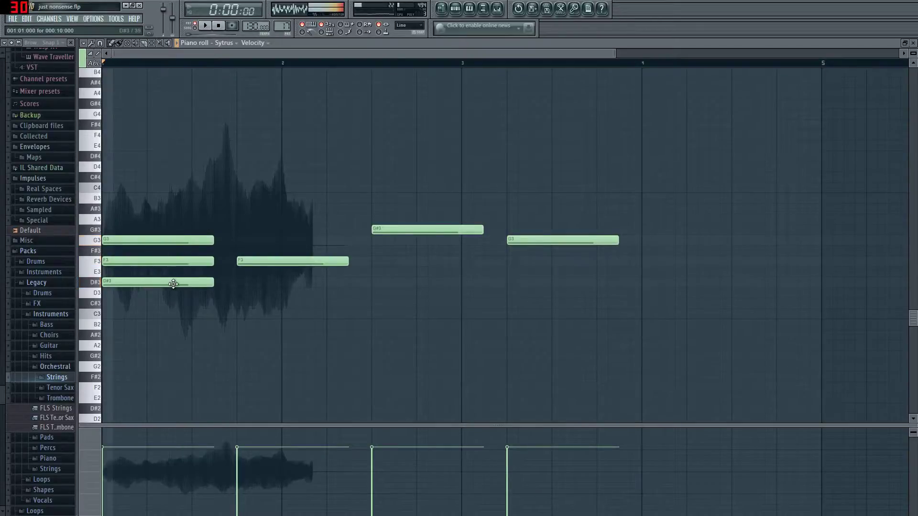
- Try moving the two added notes of the first Sytrus chord down to D3 and E3
drag(124, 285, 124, 294)
key(space)
key(space)
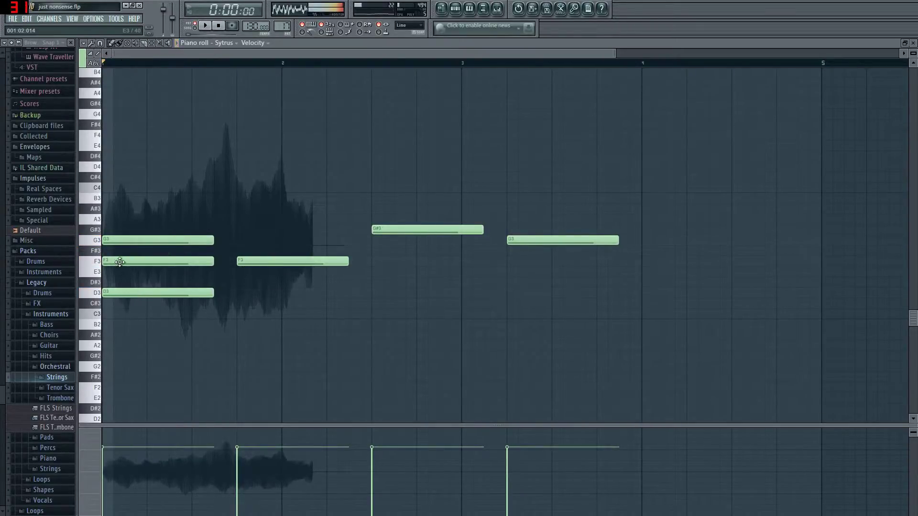
drag(117, 261, 122, 272)
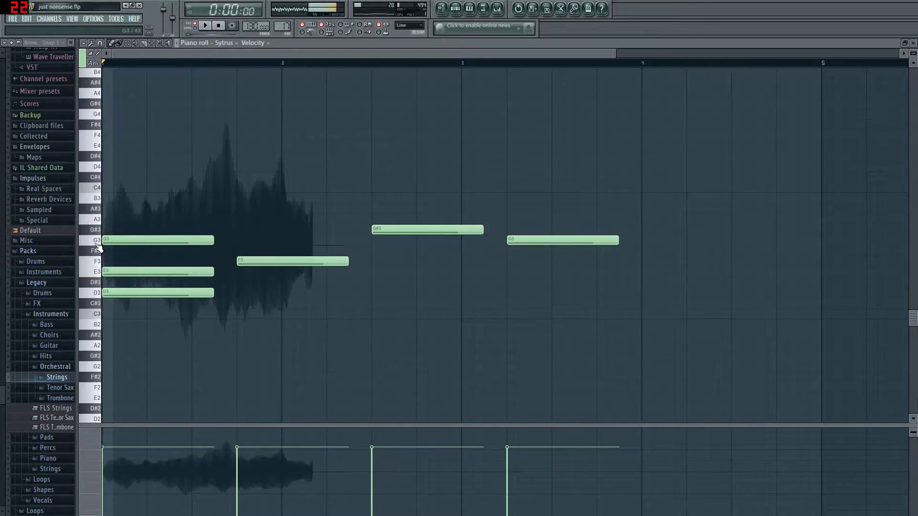
key(v)
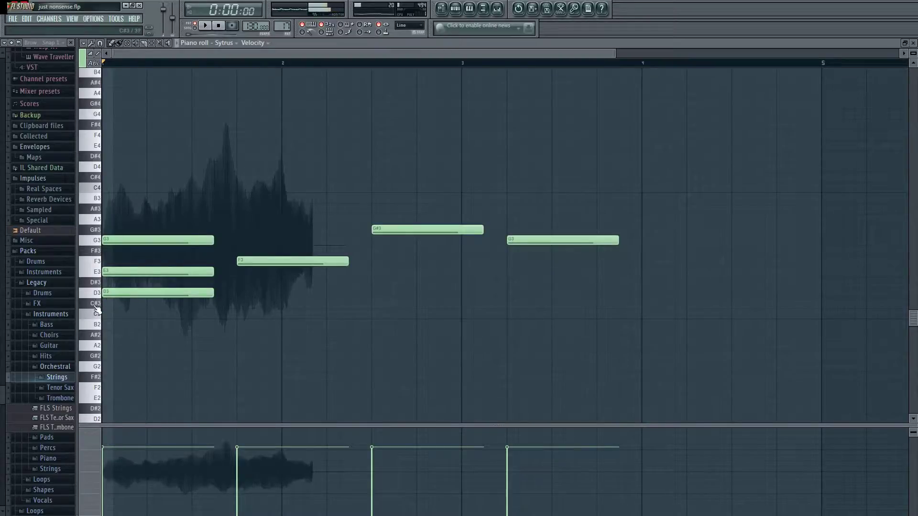
- Try lower pitches for the first Sytrus chord, including a B2 note, and audition them repeatedly
drag(118, 300, 118, 304)
key(space)
key(space)
drag(115, 280, 121, 326)
key(space)
key(space)
key(space)
key(space)
key(space)
key(space)
- Move the middle note of the first Sytrus chord to D#3, delete the B2 note and audition the chord
drag(124, 293, 123, 282)
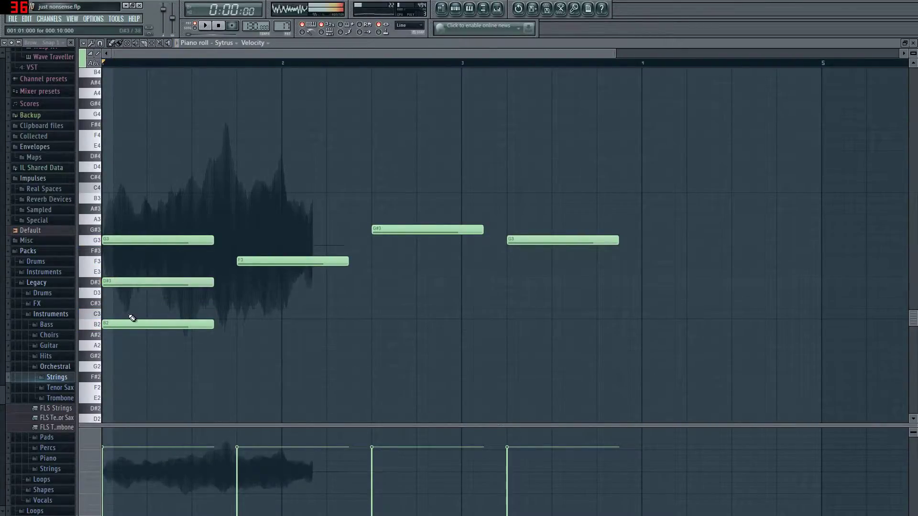
key(space)
key(space)
mouse_move(125, 280)
mouse_down()
mouse_move(123, 269)
mouse_move(114, 285)
mouse_up()
right_click(137, 324)
key(space)
key(space)
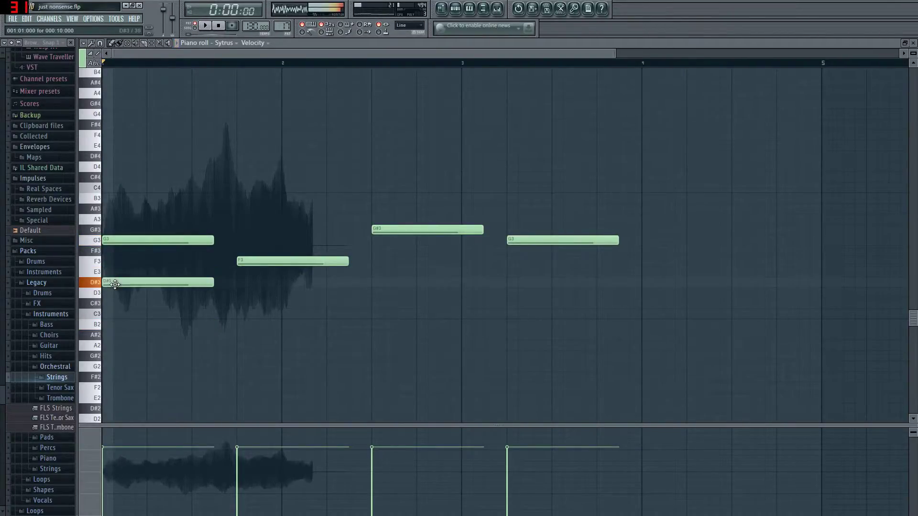
key(space)
key(space)
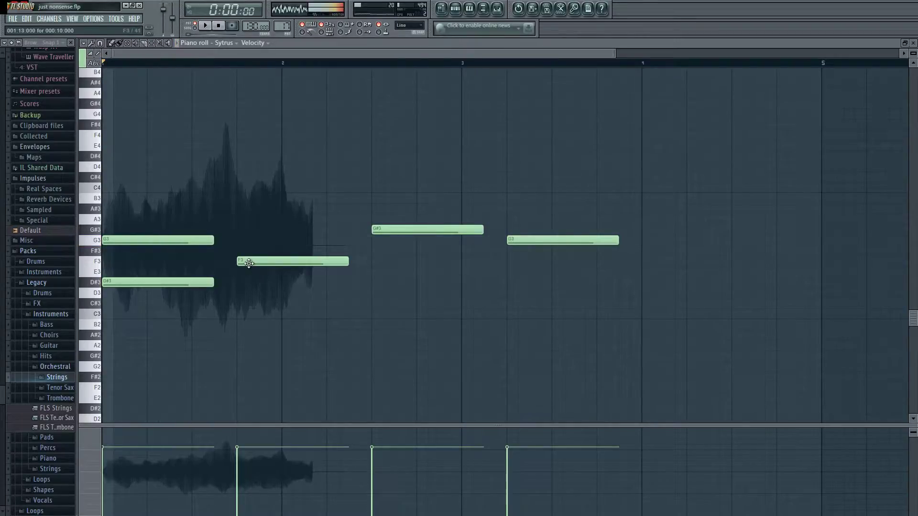
- Add C#3, F3 and E3 beneath the second, third and fourth Sytrus notes, auditioning the progression
click(237, 305)
key(space)
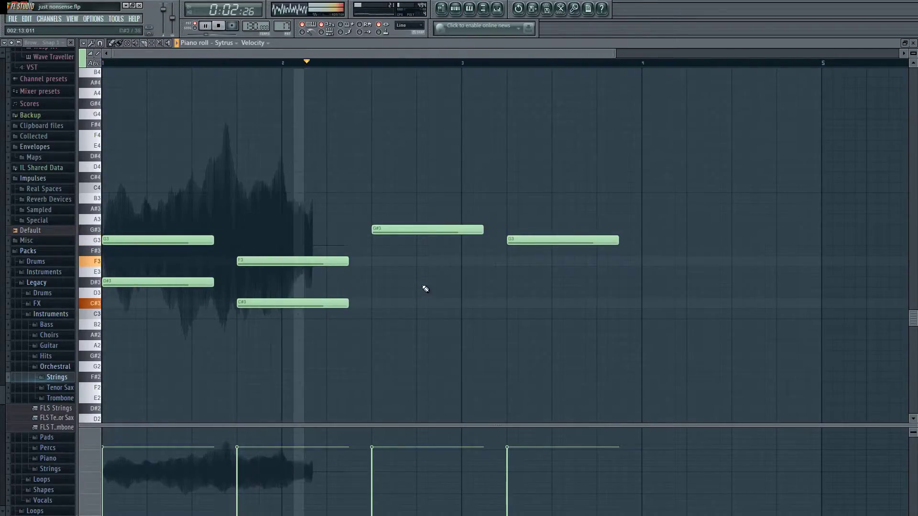
key(space)
click(376, 263)
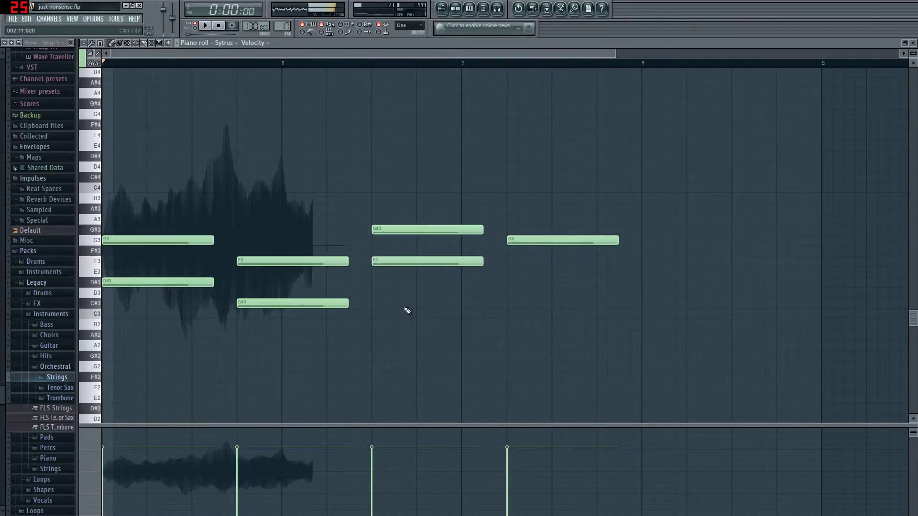
key(space)
click(518, 275)
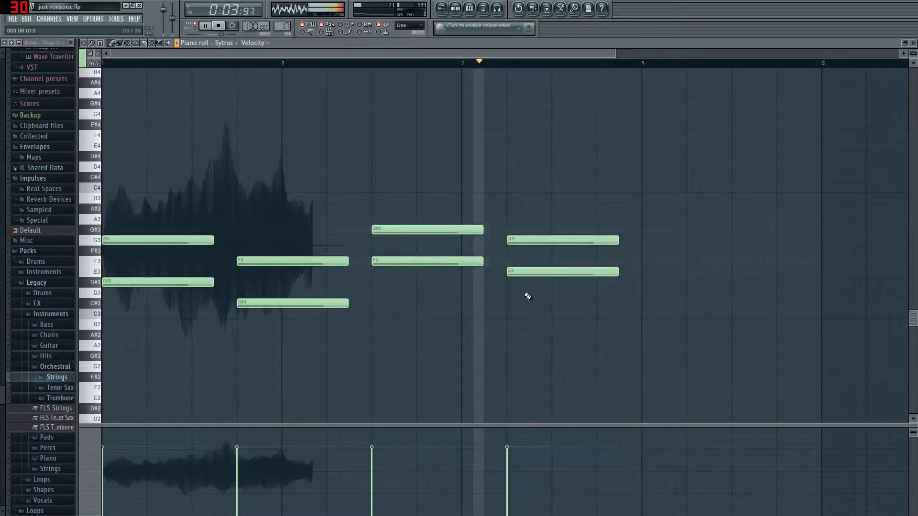
key(space)
- Lower the added notes under the third and fourth Sytrus notes by one semitone each and play the pattern
drag(455, 263, 454, 273)
drag(528, 274, 528, 285)
key(space)
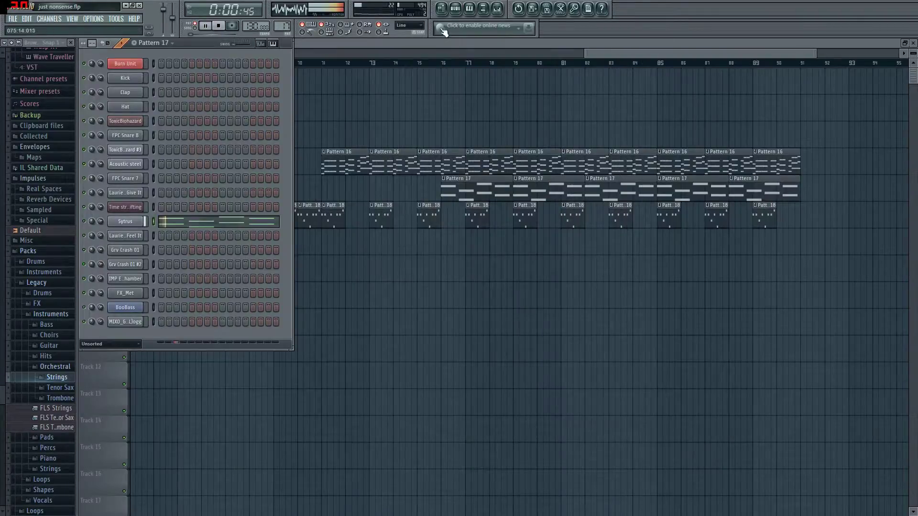
- Play the arrangement in the playlist from about bar 67 and save the project
click(318, 65)
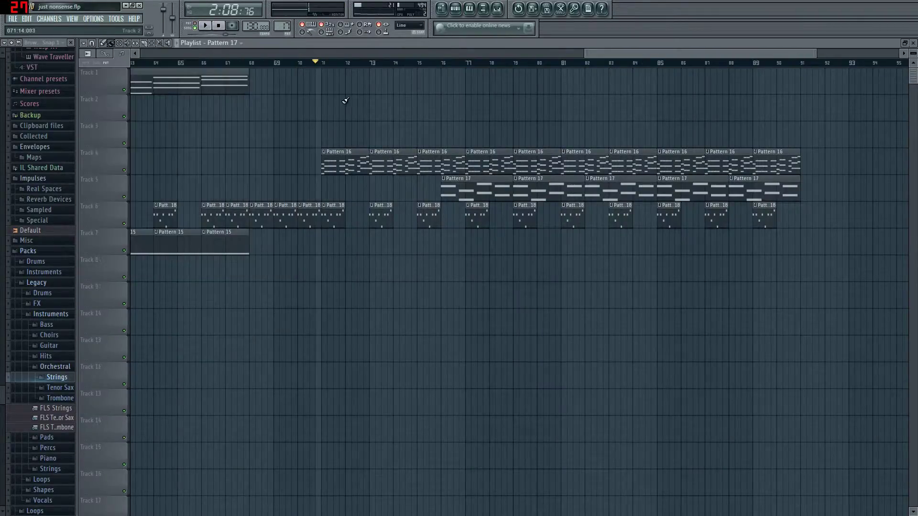
click(239, 63)
key(space)
drag(644, 54, 624, 57)
key(ctrl+s)
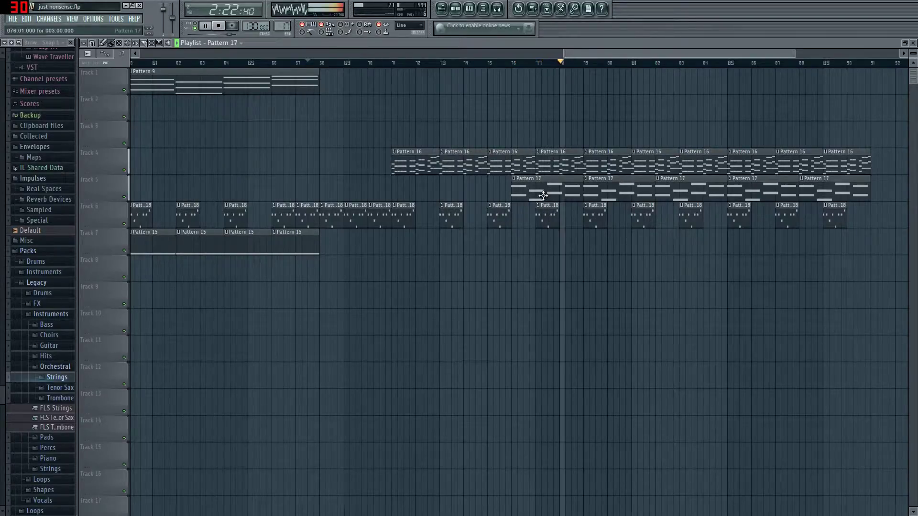
- Review the channel settings of the MIXO_G_2 sample and BooBass during playback, and stop the song
key(F5)
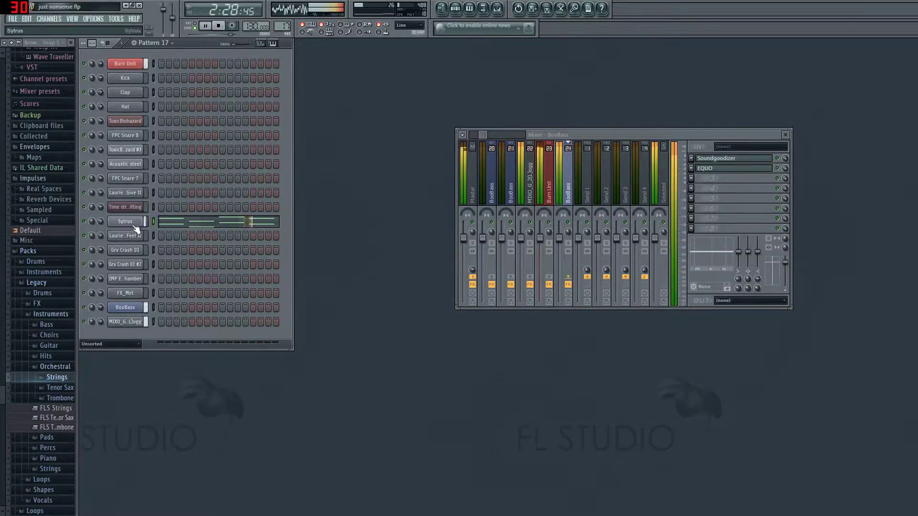
click(126, 323)
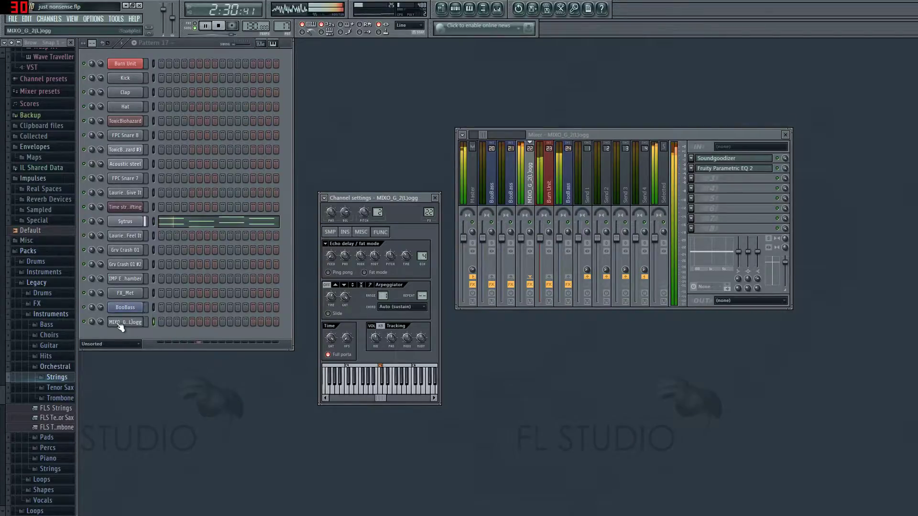
click(125, 307)
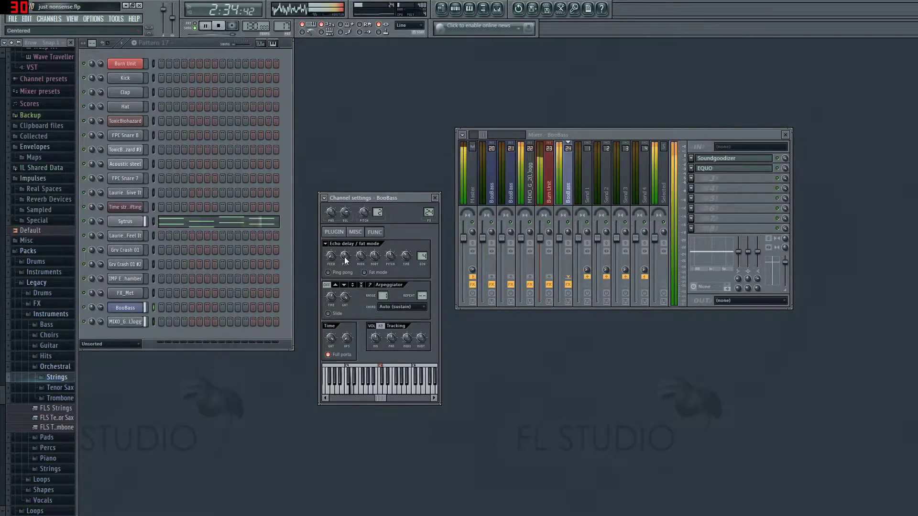
key(space)
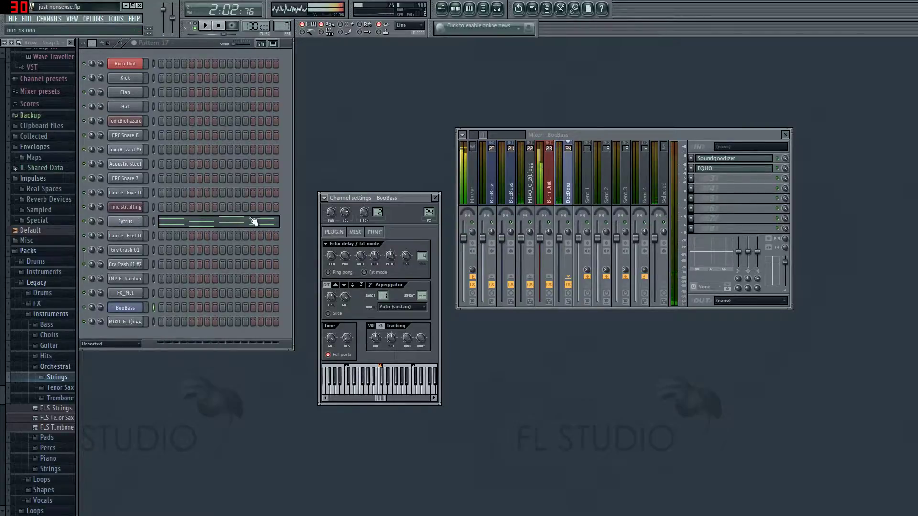
- Select Pattern 16 and play it on its own with the BooBass channel in focus
scroll(282, 26, down, 2)
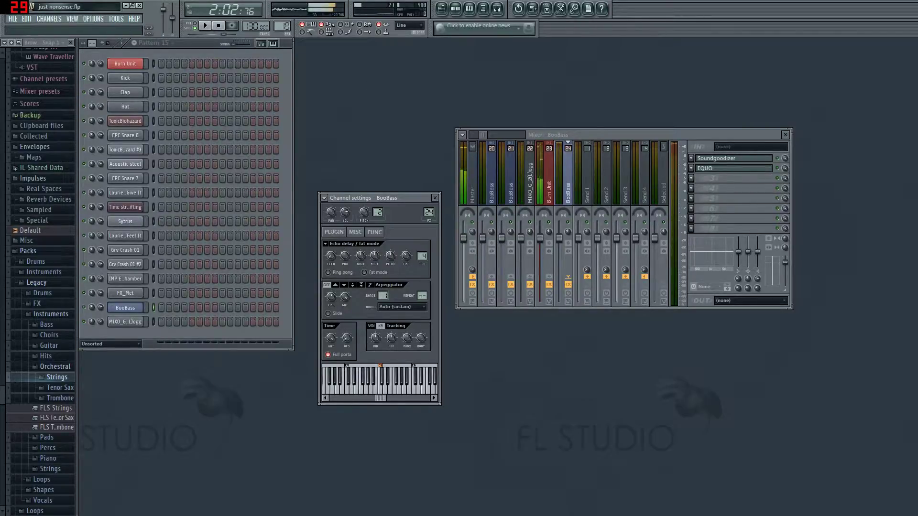
drag(282, 26, 282, 28)
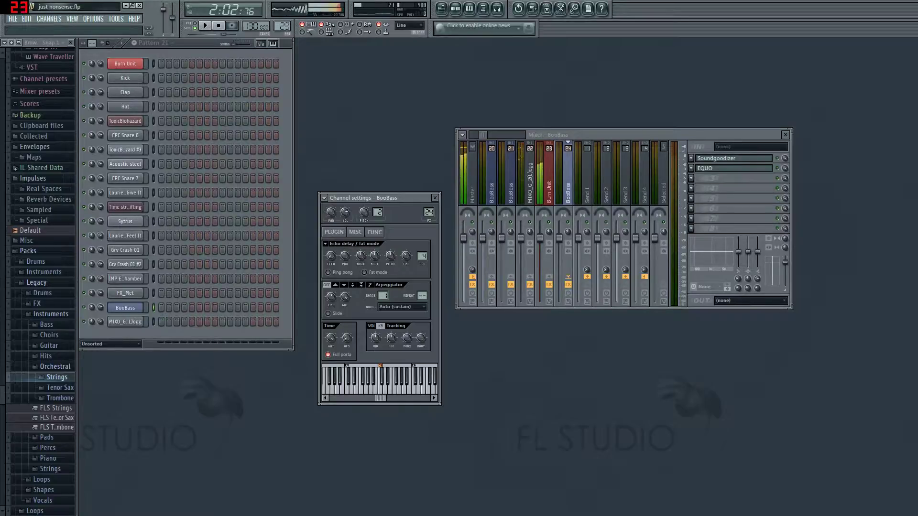
drag(282, 29, 283, 36)
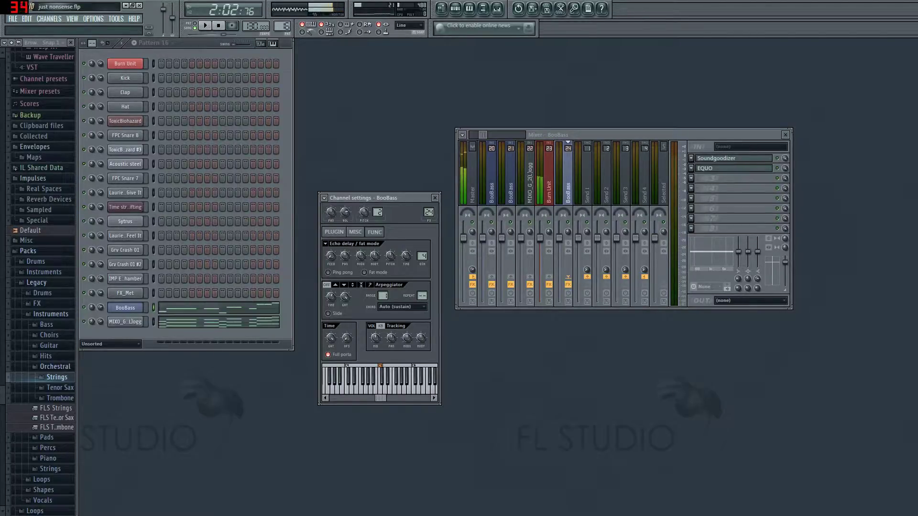
click(203, 27)
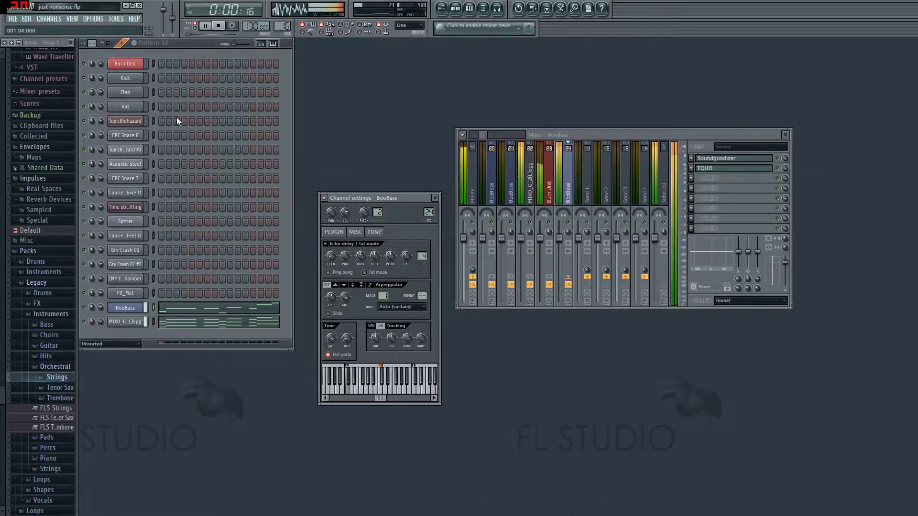
click(123, 309)
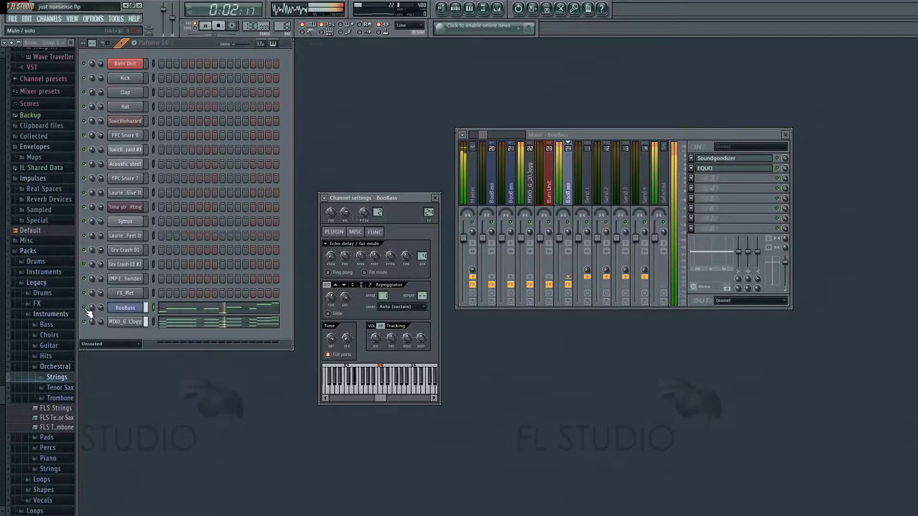
key(space)
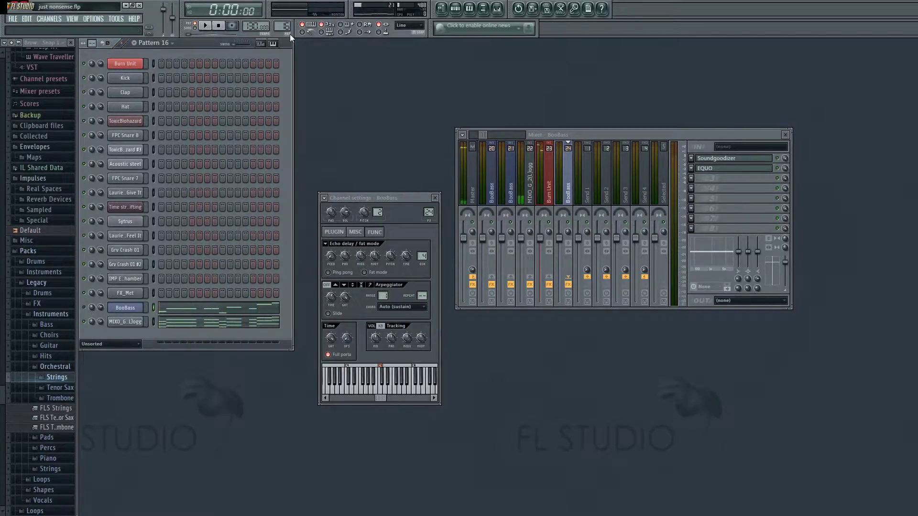
- Delete the Pattern 18 clips on Track 6 from bar 73 onward and play the arrangement from about bar 70
mouse_move(283, 27)
mouse_down()
mouse_move(283, 19)
mouse_move(283, 34)
mouse_up()
click(440, 9)
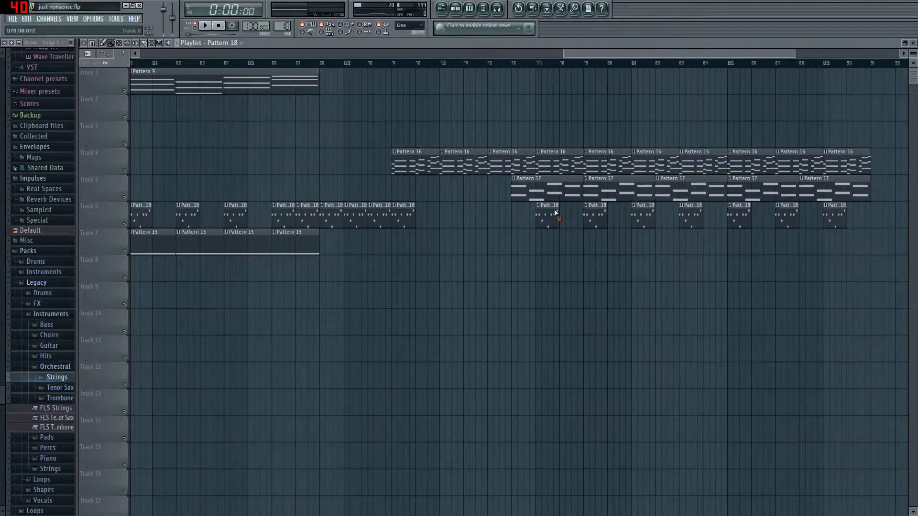
key(space)
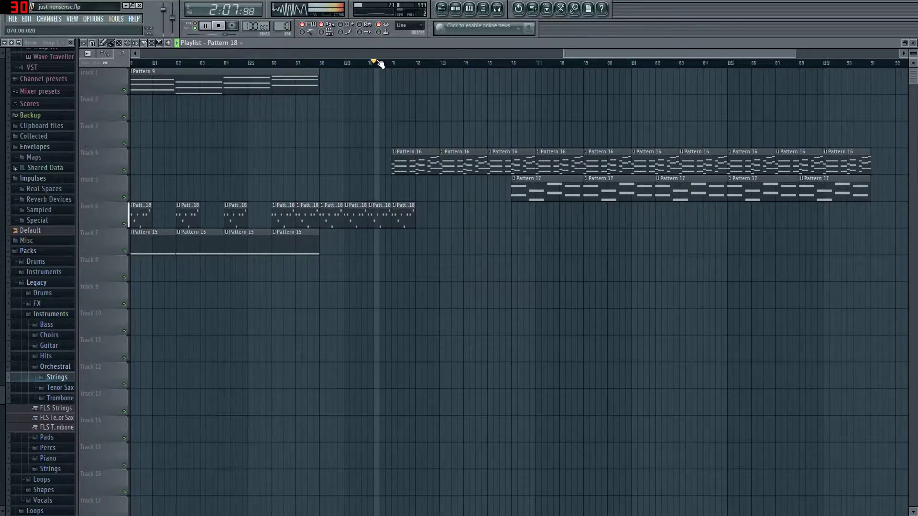
- Select Pattern 16, review its BooBass and MIXO_G_2 channels during playback, and return to the playlist around bars 64 to 95
key(F5)
click(125, 308)
click(126, 308)
key(Right)
key(Left)
key(Left)
key(Left)
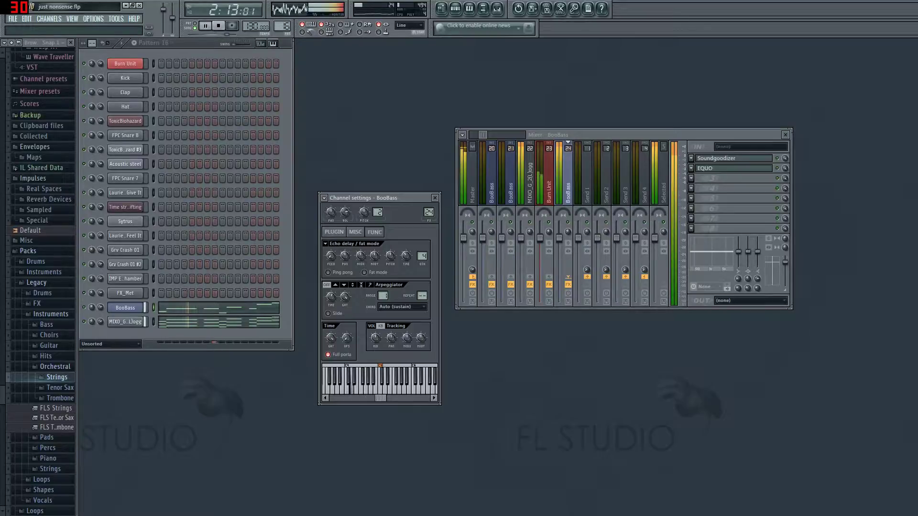
click(138, 323)
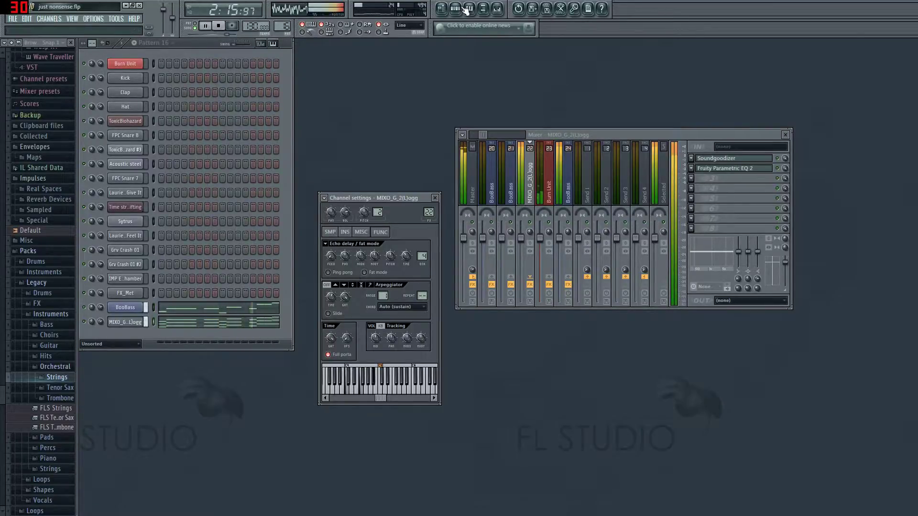
click(442, 8)
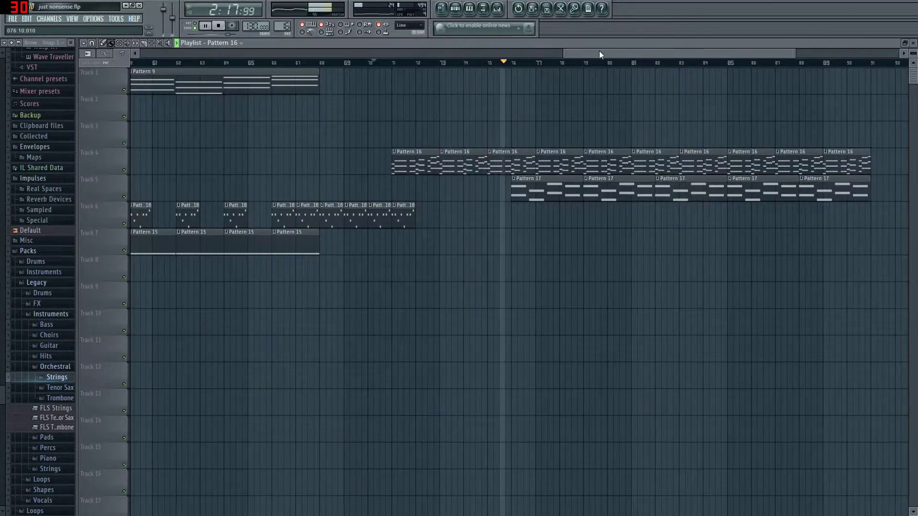
drag(599, 53, 623, 54)
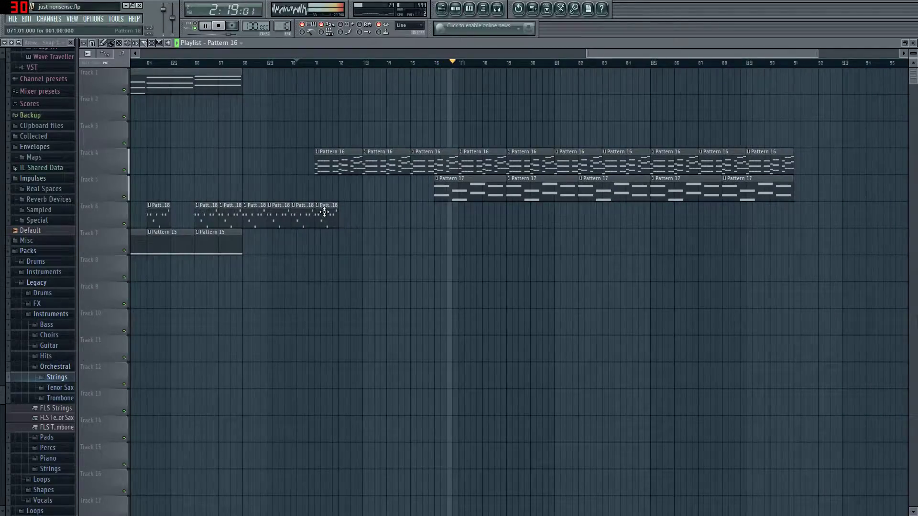
- Examine the Sytrus channel and the effect slots of its mixer track during playback, and stop the song
key(F5)
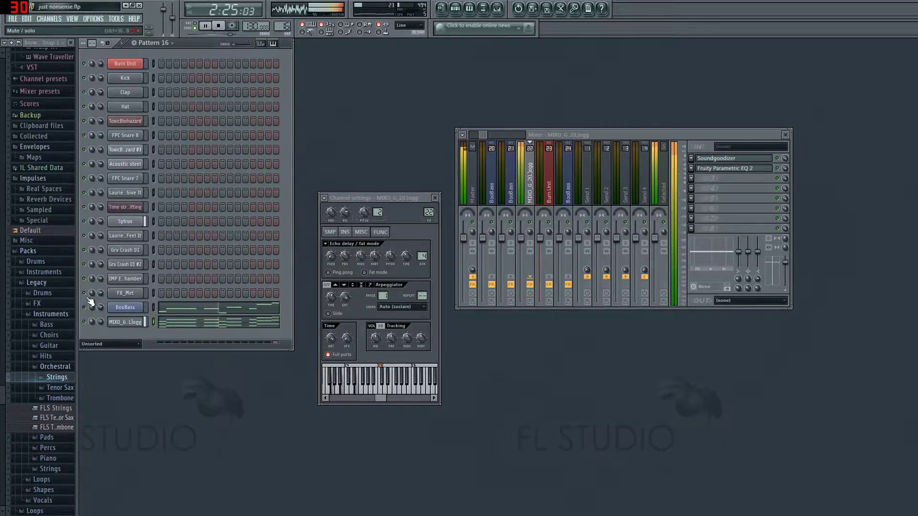
click(133, 223)
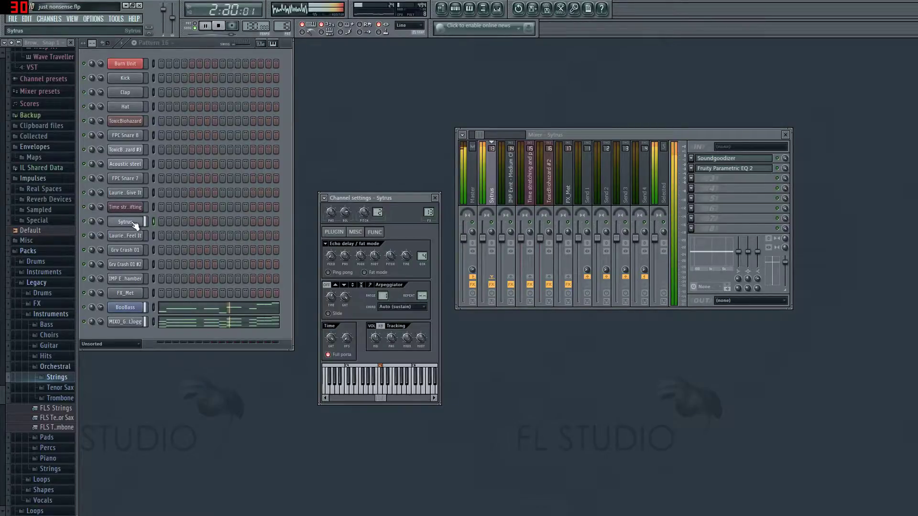
click(435, 198)
click(698, 179)
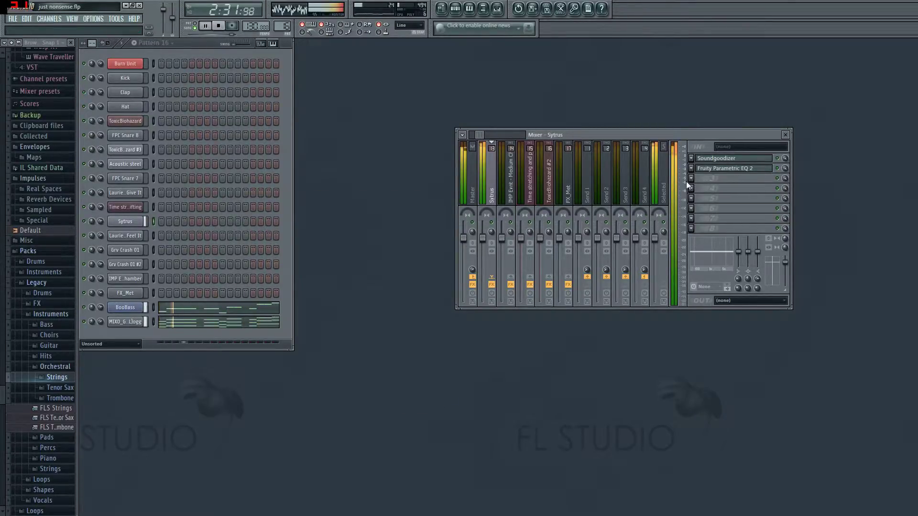
click(691, 179)
click(744, 156)
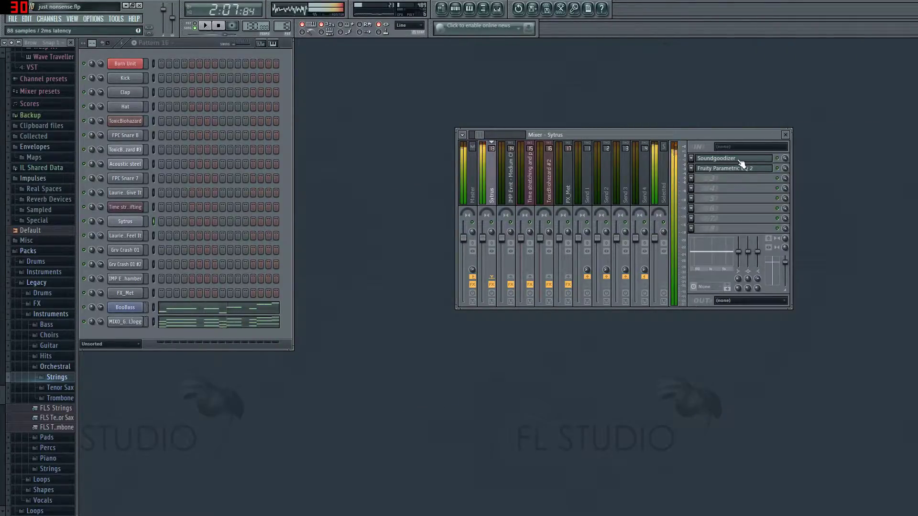
key(space)
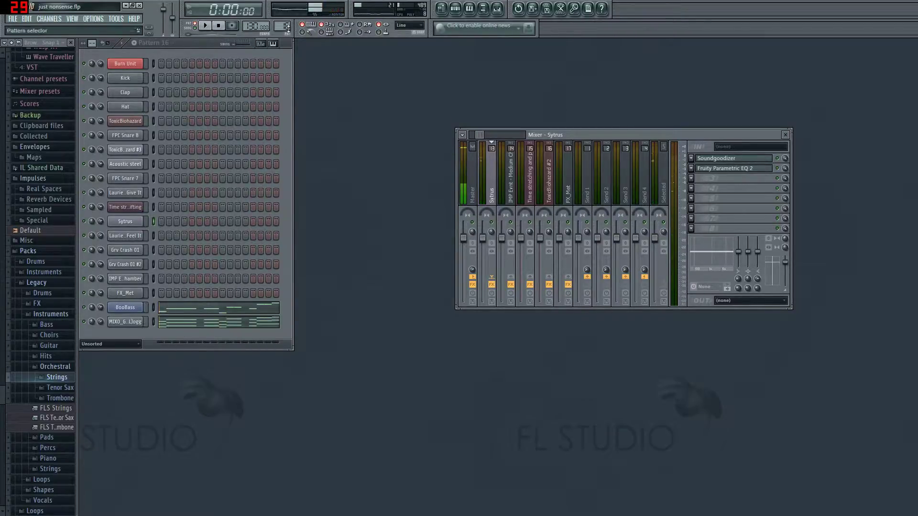
- Select Pattern 17 and play it on its own in pattern mode
key(space)
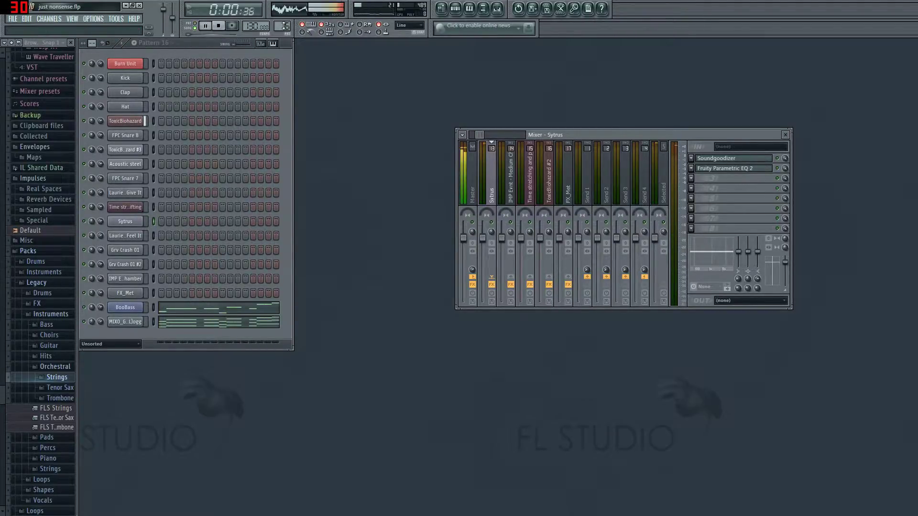
click(445, 8)
key(F5)
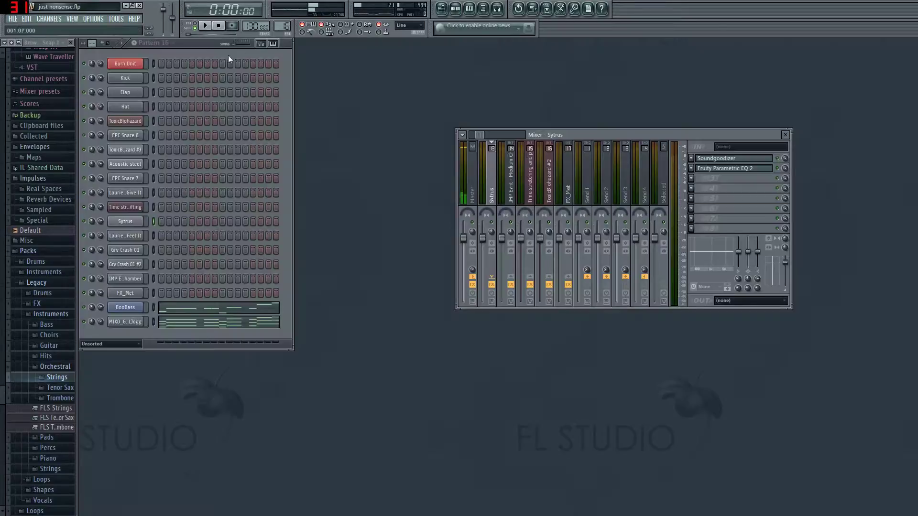
scroll(284, 28, down, 2)
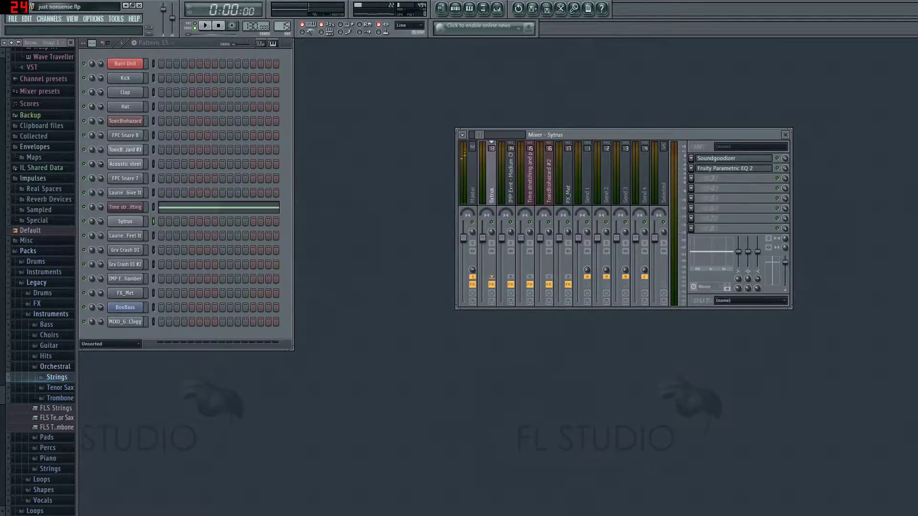
drag(283, 28, 284, 19)
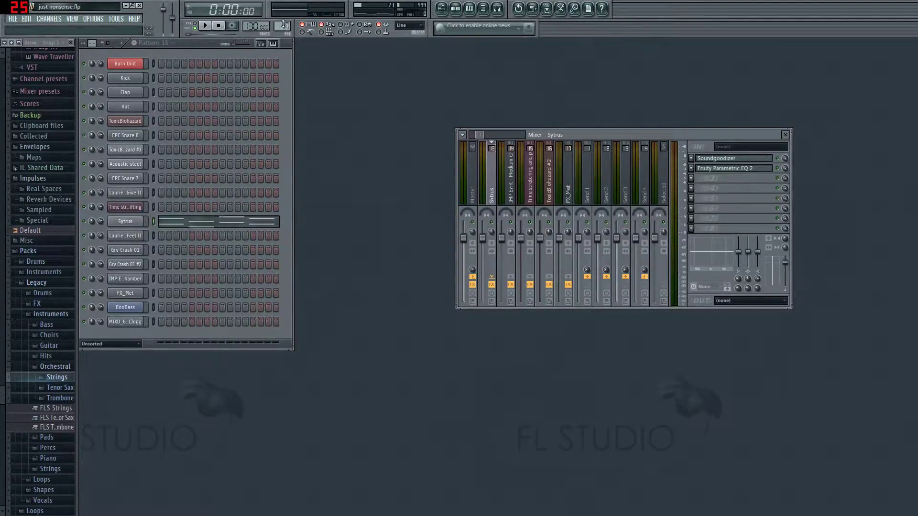
key(space)
click(195, 26)
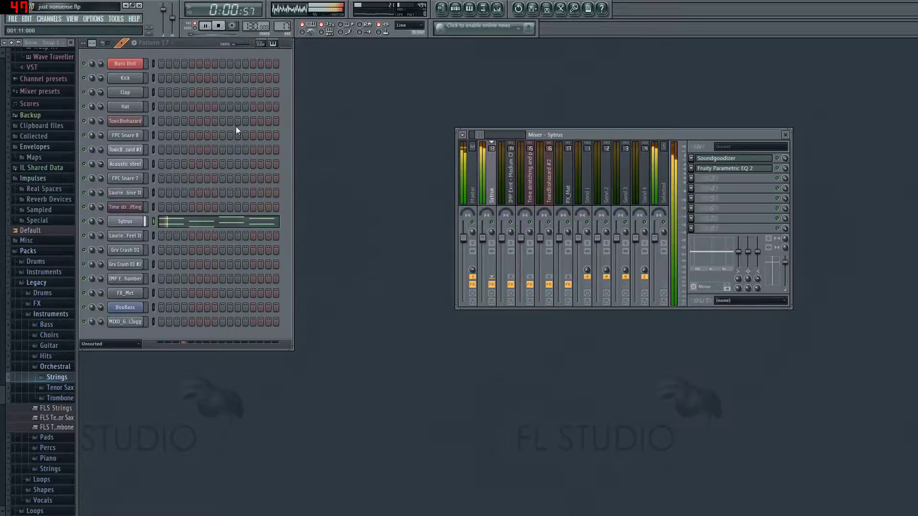
- Check Soundgoodizer on the Sytrus mixer track, add Fruity Bass Boost in the third effect slot and adjust its boost amount
click(732, 159)
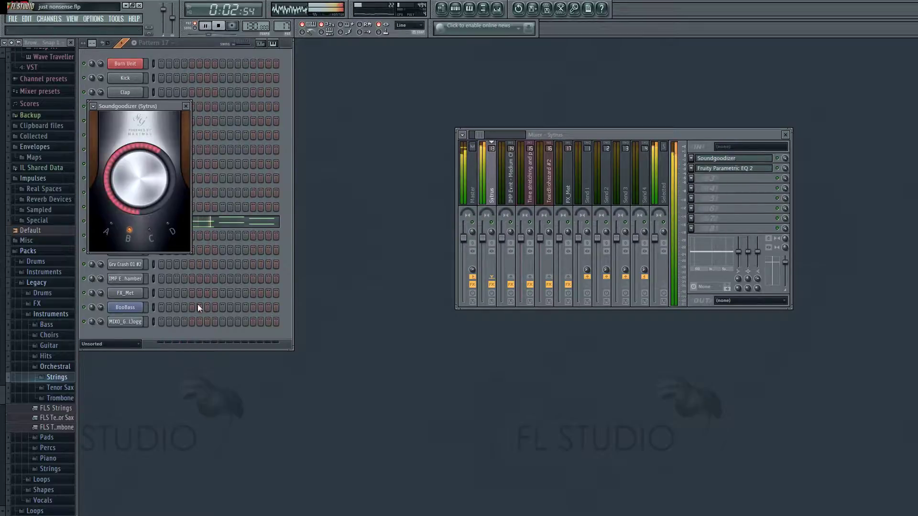
click(186, 106)
click(692, 178)
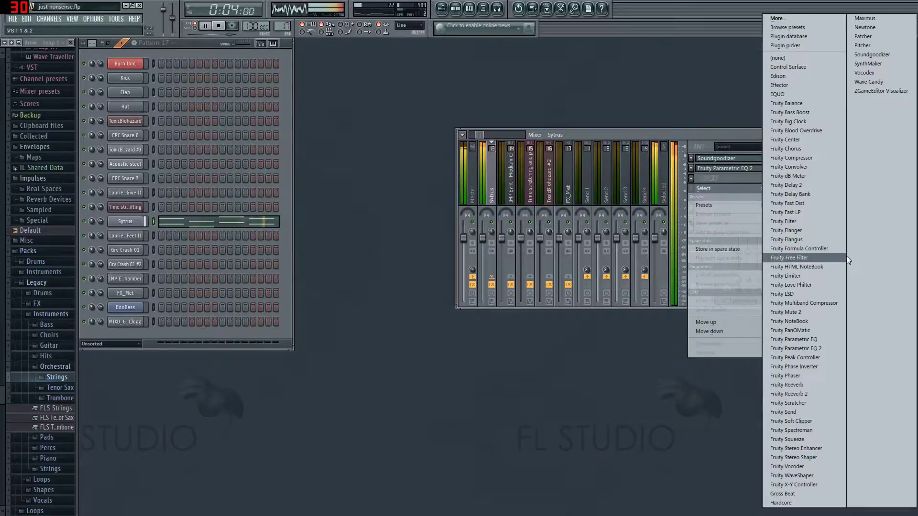
click(804, 114)
drag(225, 170, 224, 163)
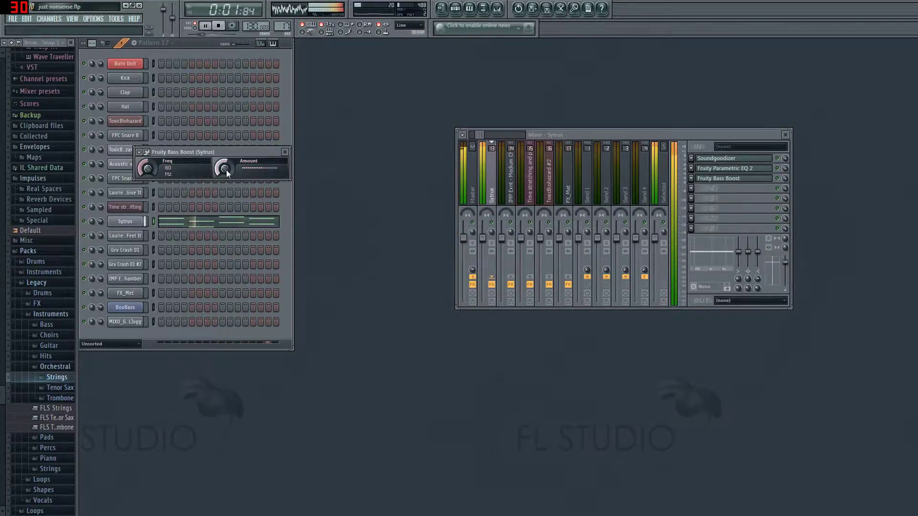
click(285, 153)
- Play the arrangement in the playlist from about bar 75 to hear the bass-boosted Sytrus part
click(442, 8)
key(space)
click(415, 64)
key(space)
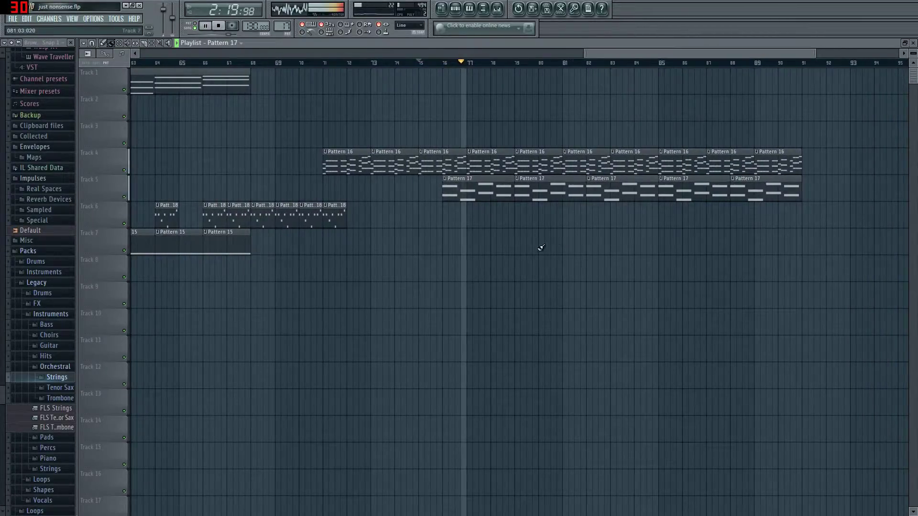
key(F5)
click(442, 10)
key(space)
- Try replacing the first three Pattern 17 clips on Track 5 with a Pattern 9 clip from bar 77, and play the result
right_click(504, 195)
right_click(574, 189)
right_click(645, 193)
click(211, 88)
click(459, 243)
drag(530, 253, 548, 190)
key(space)
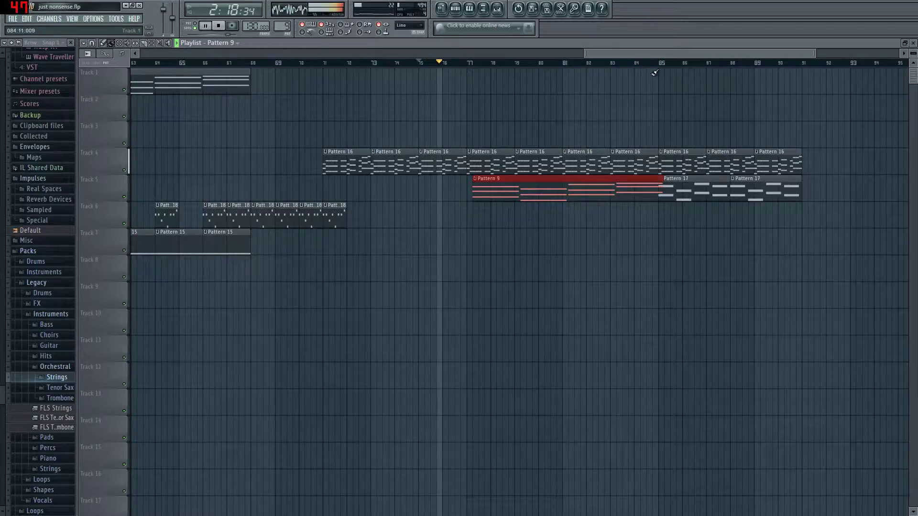
scroll(623, 57, left, 10)
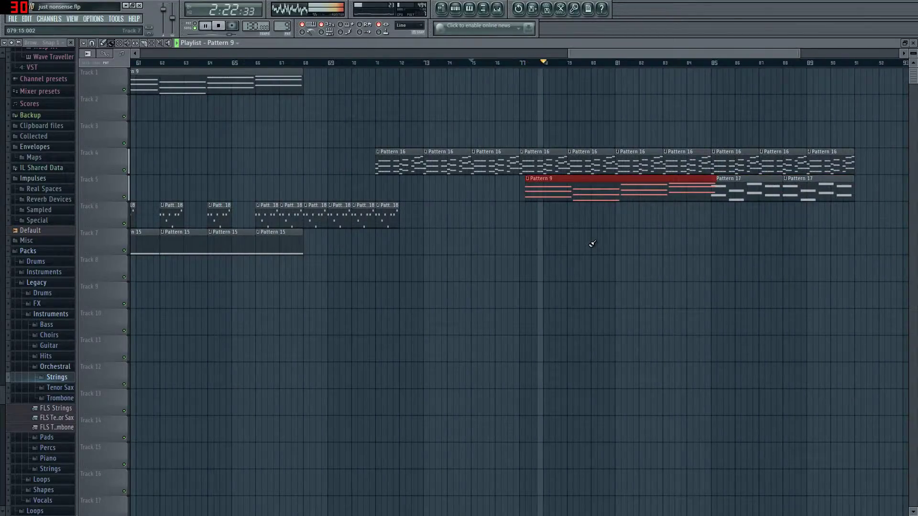
- Delete the Pattern 9 clip on Track 5 and put three Pattern 17 clips back from bar 76
right_click(618, 199)
key(space)
drag(651, 189, 466, 197)
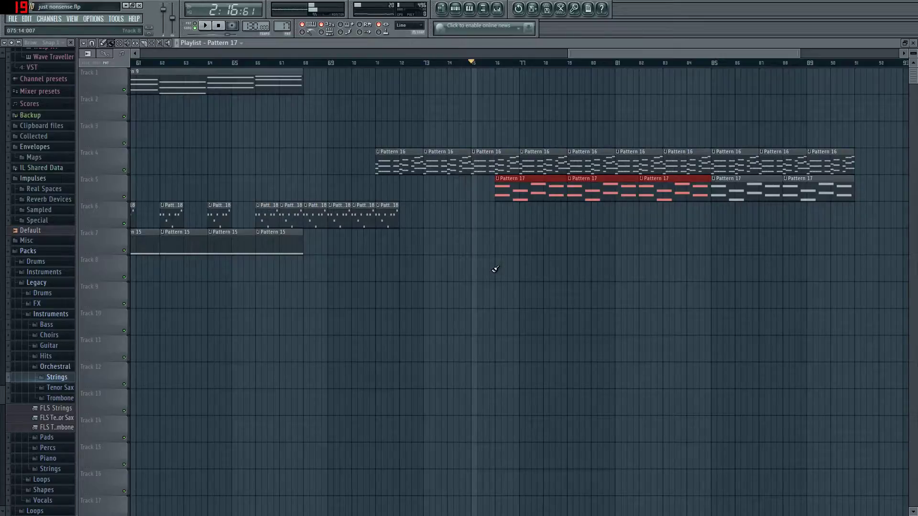
- Remove Fruity Bass Boost from the third effect slot of the Sytrus mixer track
key(F5)
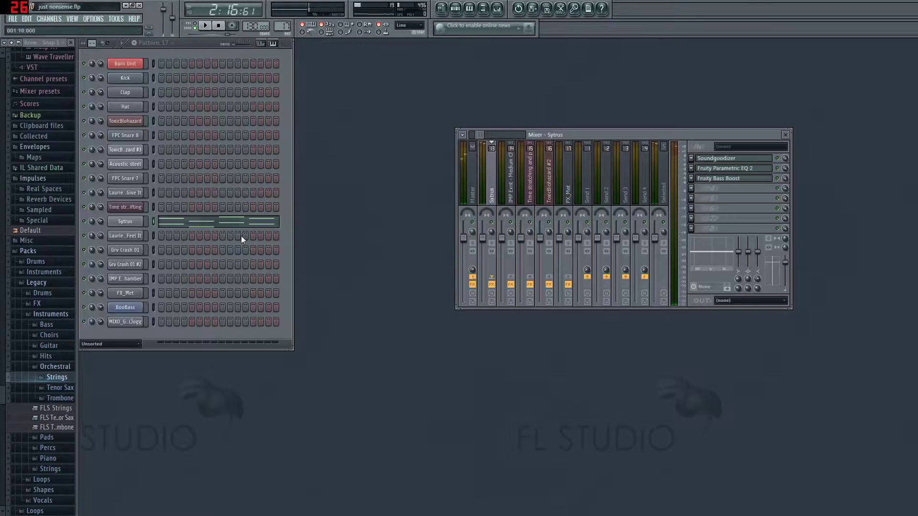
click(125, 222)
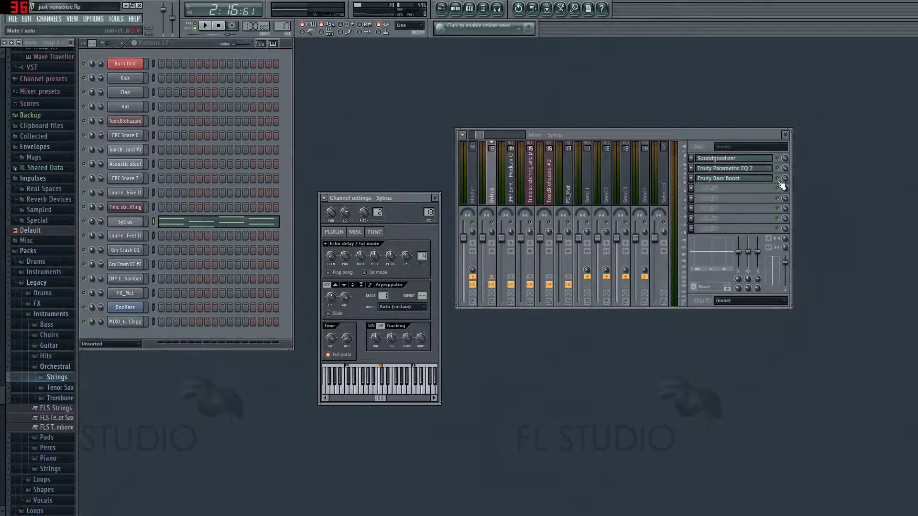
click(692, 181)
mouse_move(718, 189)
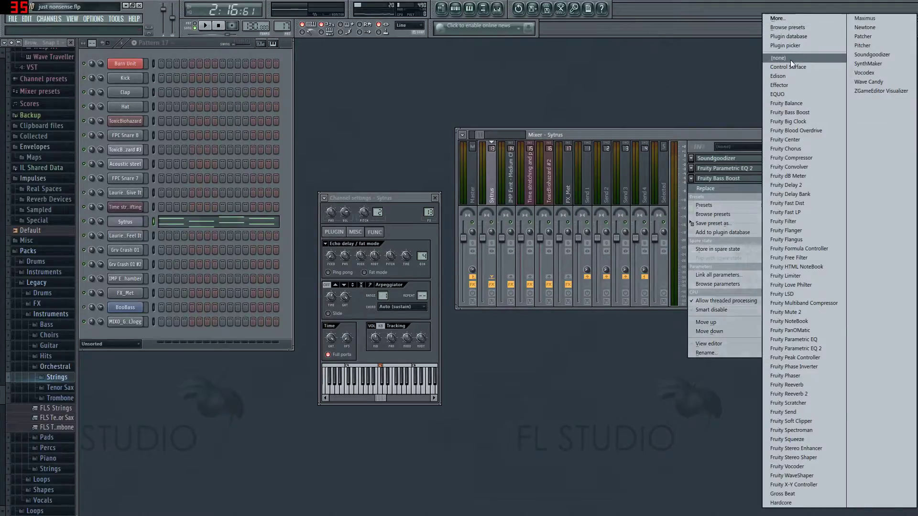
click(791, 59)
- Examine the Fruity Parametric EQ 2 curve on the Sytrus track while the arrangement plays
click(743, 168)
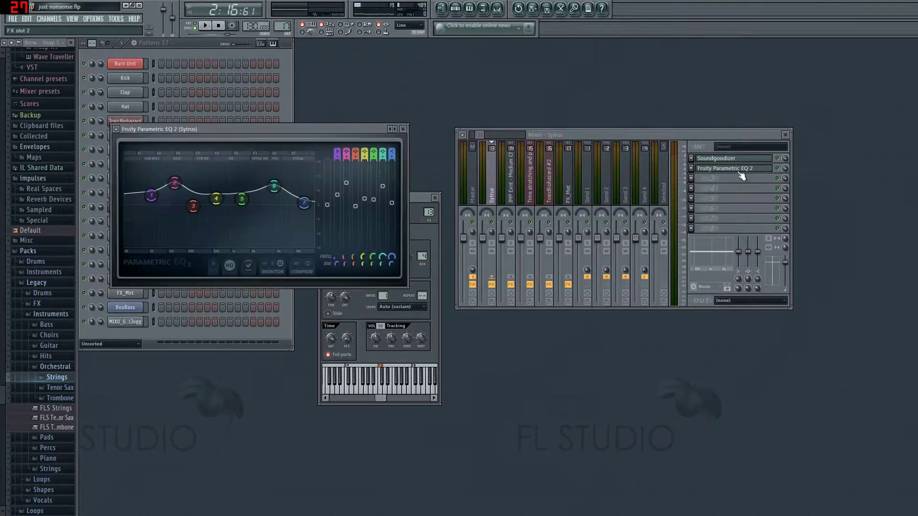
click(441, 8)
key(F5)
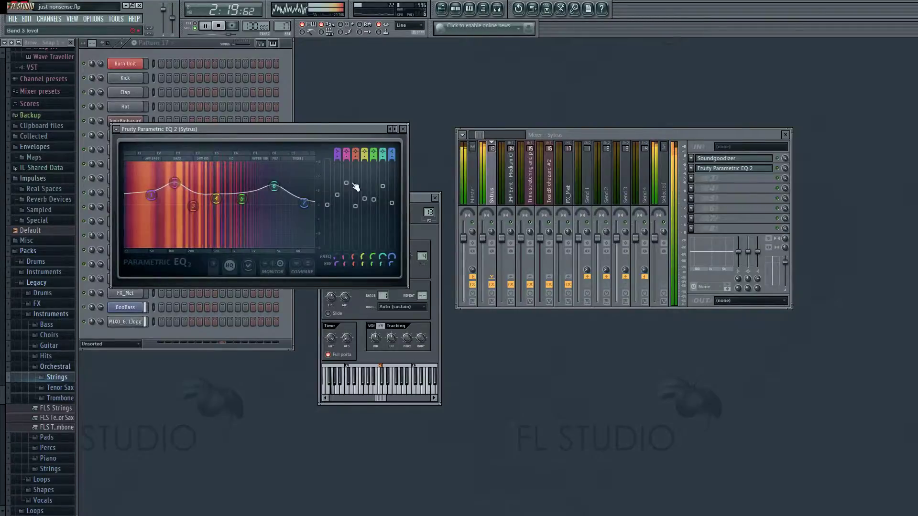
click(403, 130)
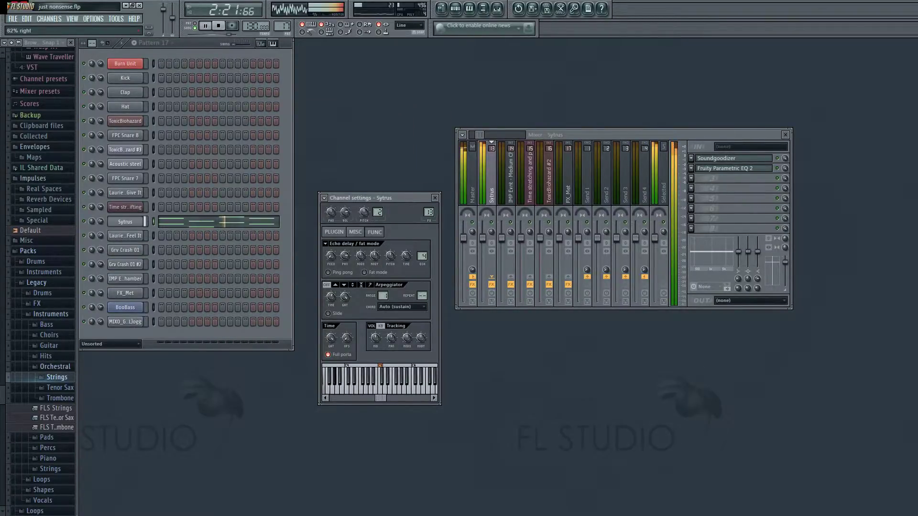
- Adjust the echo delay panning of the Sytrus channel while the arrangement plays
click(440, 9)
key(F5)
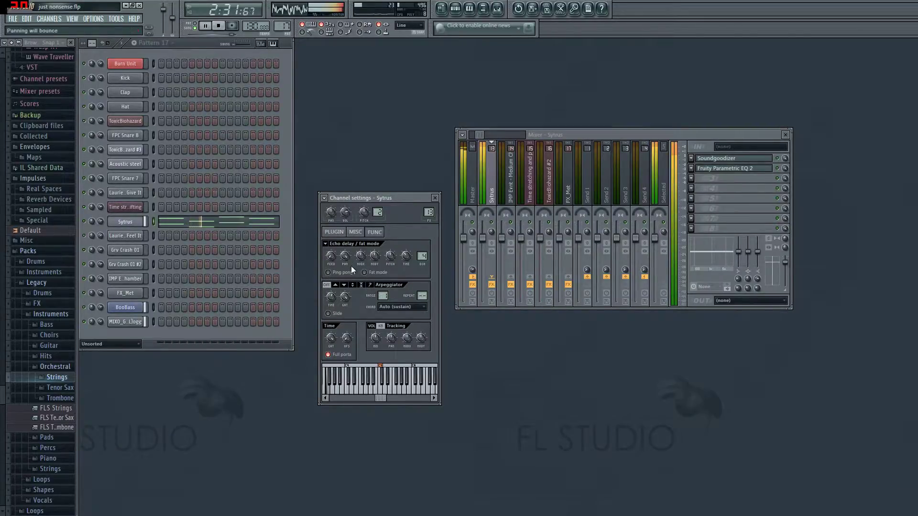
drag(345, 256, 345, 277)
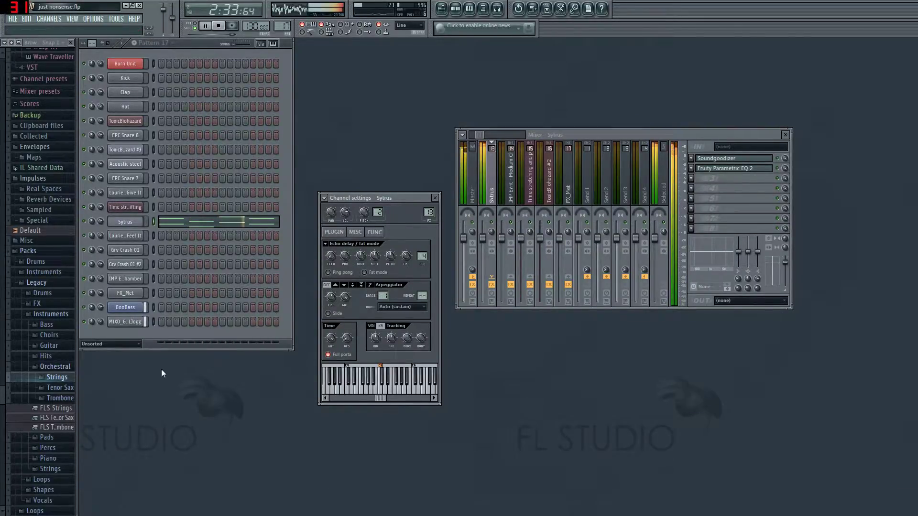
- Pan the echo delays of the MIXO_G_2(L) and BooBass channels 100% left while listening to the arrangement
click(125, 322)
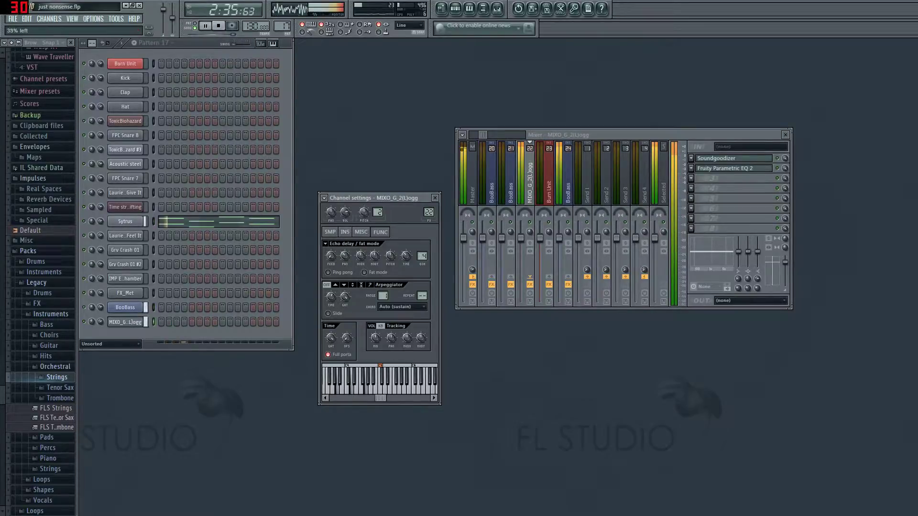
key(space)
click(126, 308)
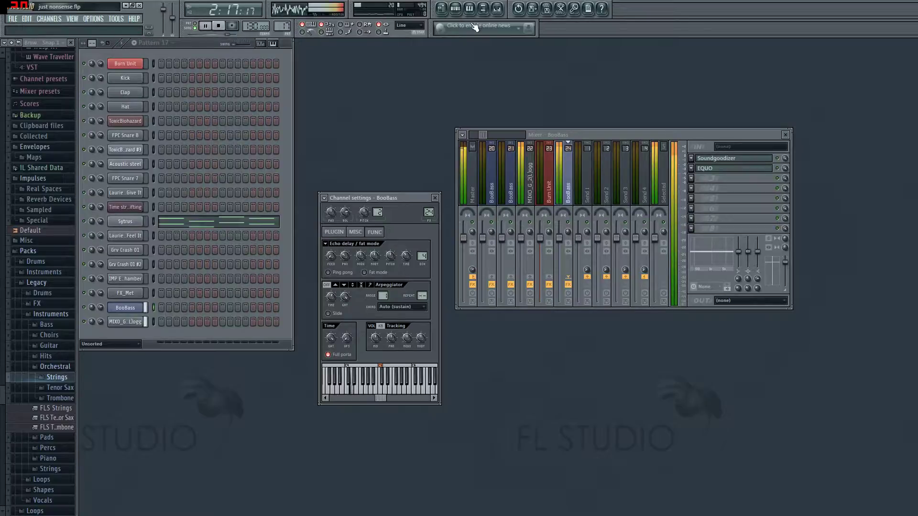
click(118, 323)
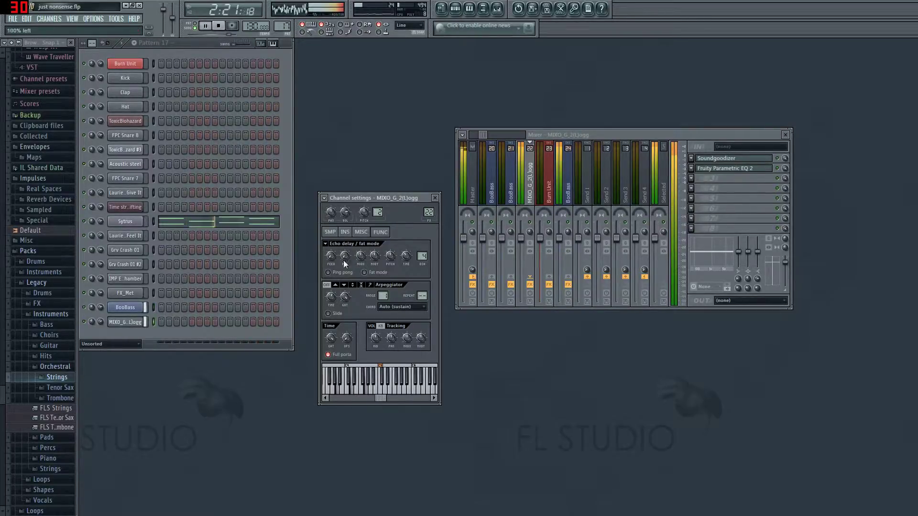
click(125, 307)
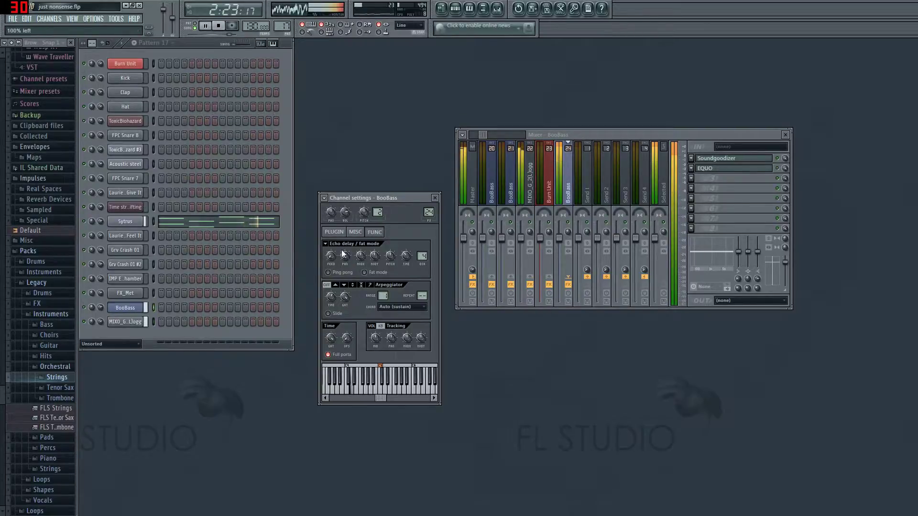
key(space)
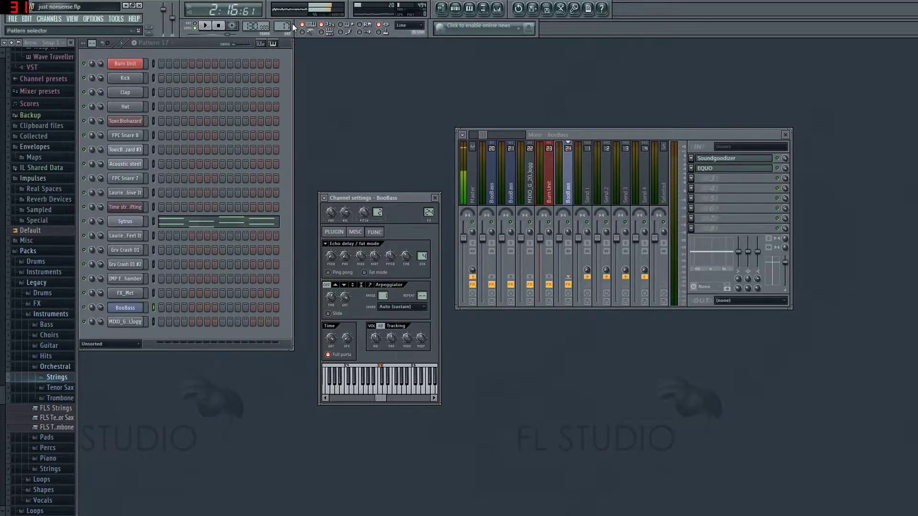
- Play Pattern 16 on its own in pattern mode with the BooBass channel muted
scroll(281, 27, up, 1)
scroll(285, 26, down, 1)
key(space)
click(195, 26)
click(85, 307)
key(space)
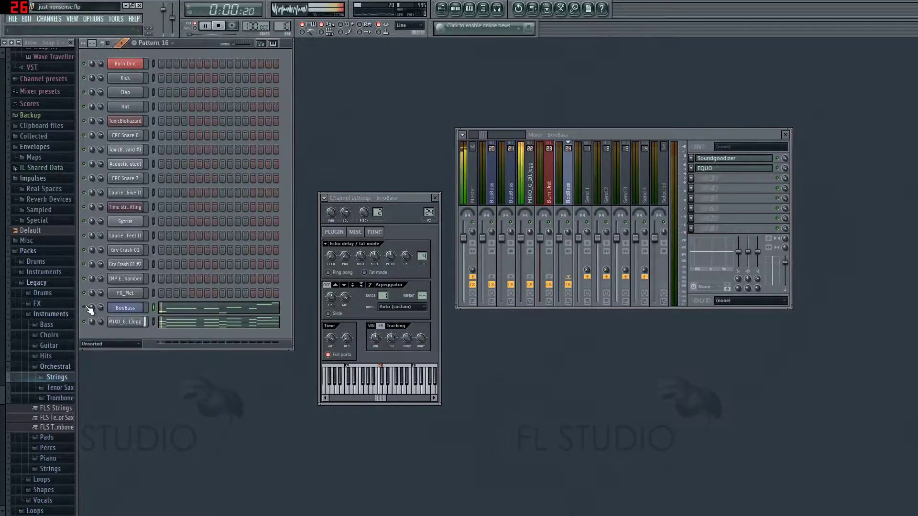
- Lower the MIXO_G_2(L) mixer track's volume slightly while Pattern 16 plays
click(125, 321)
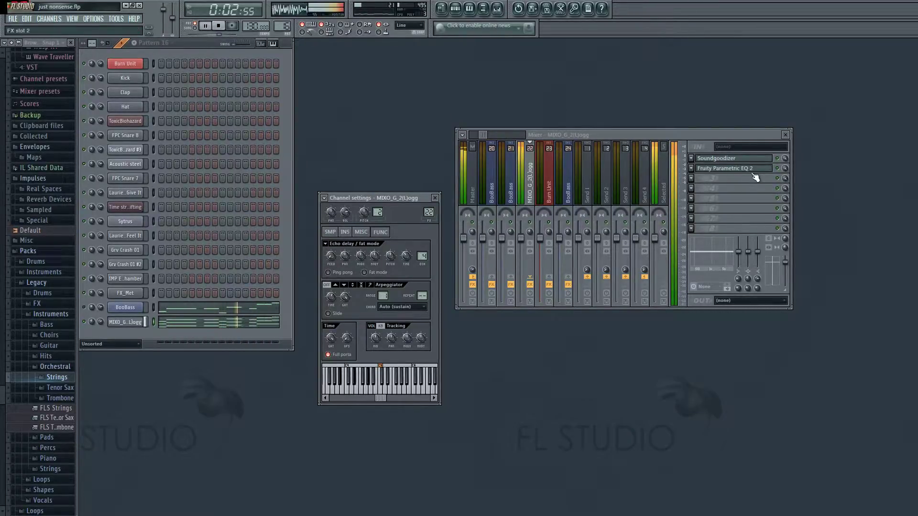
click(191, 330)
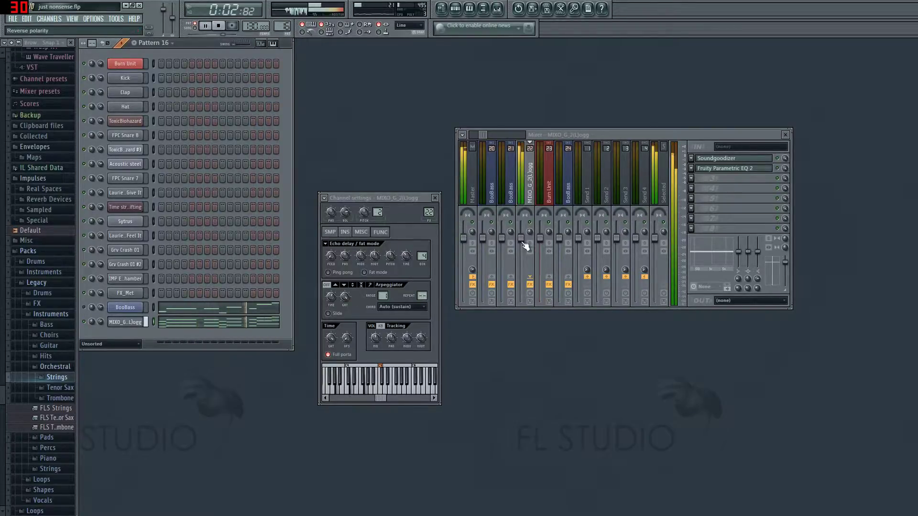
mouse_move(521, 237)
mouse_down()
mouse_move(520, 301)
mouse_move(521, 243)
mouse_up()
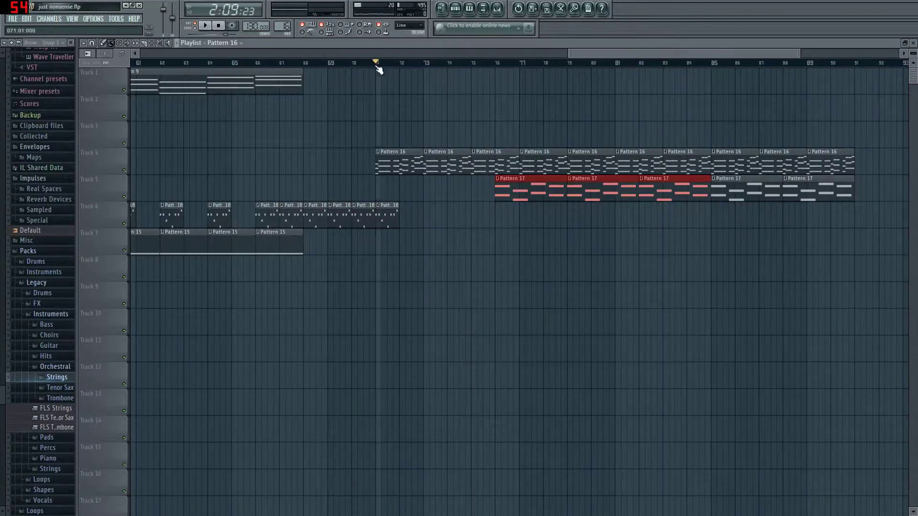
- Play the song from about bar 75 with BooBass unmuted, and balance the MIXO_G_2(L) and BooBass mixer tracks at reduced volumes
key(space)
click(475, 72)
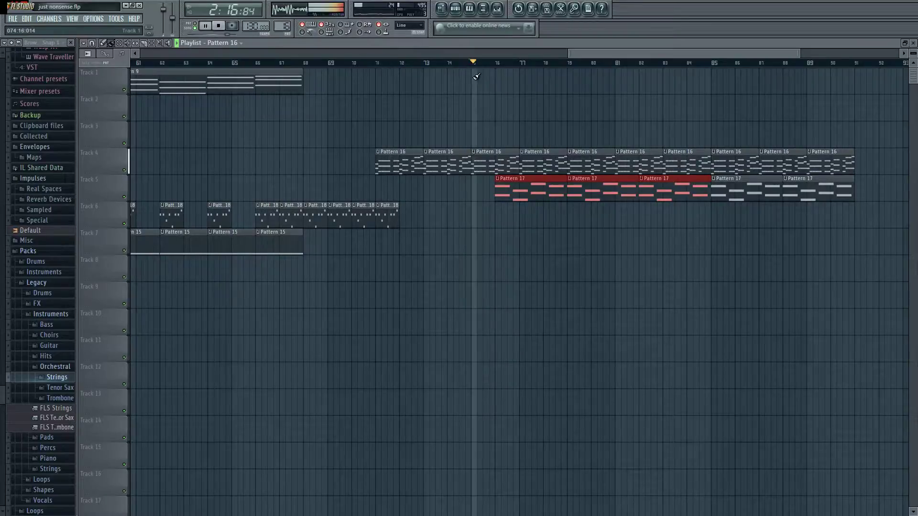
key(F5)
click(87, 308)
drag(524, 250, 540, 271)
drag(559, 238, 520, 259)
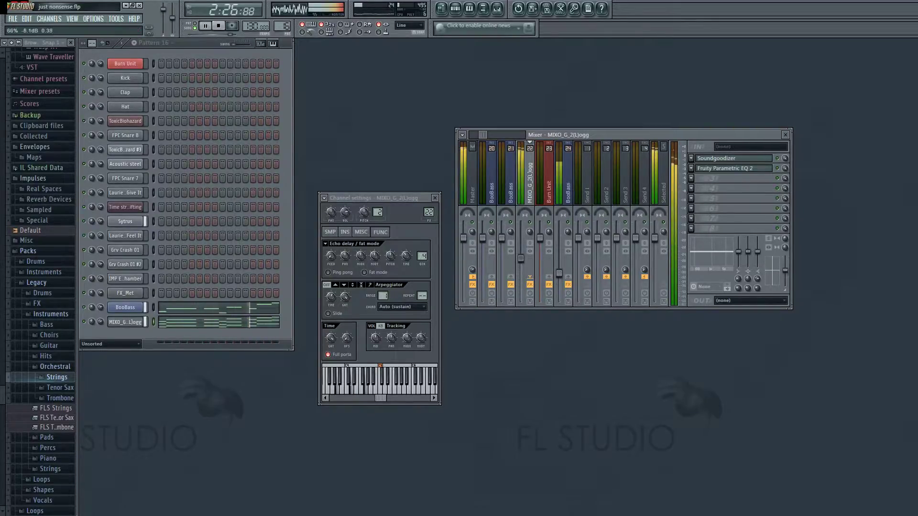
mouse_move(521, 261)
mouse_down()
mouse_move(559, 271)
mouse_move(559, 258)
mouse_move(522, 253)
mouse_move(559, 252)
mouse_move(521, 243)
mouse_up()
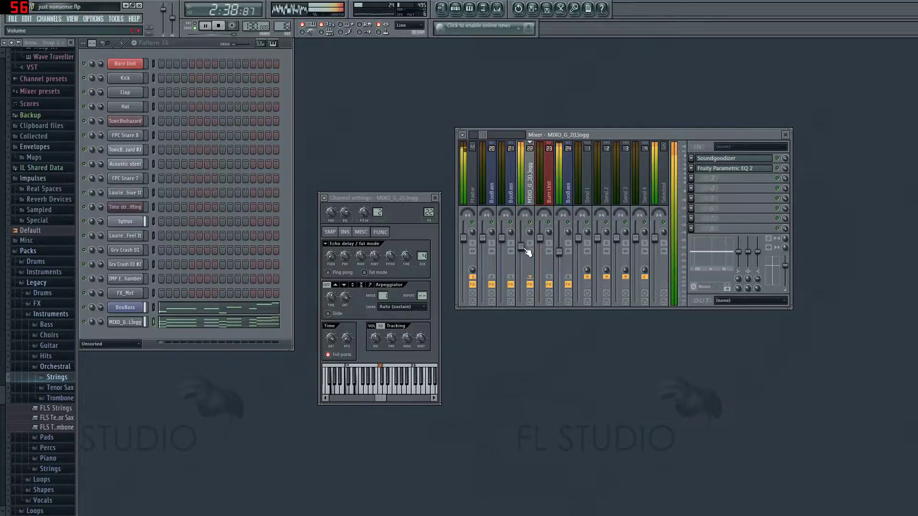
drag(559, 252, 559, 249)
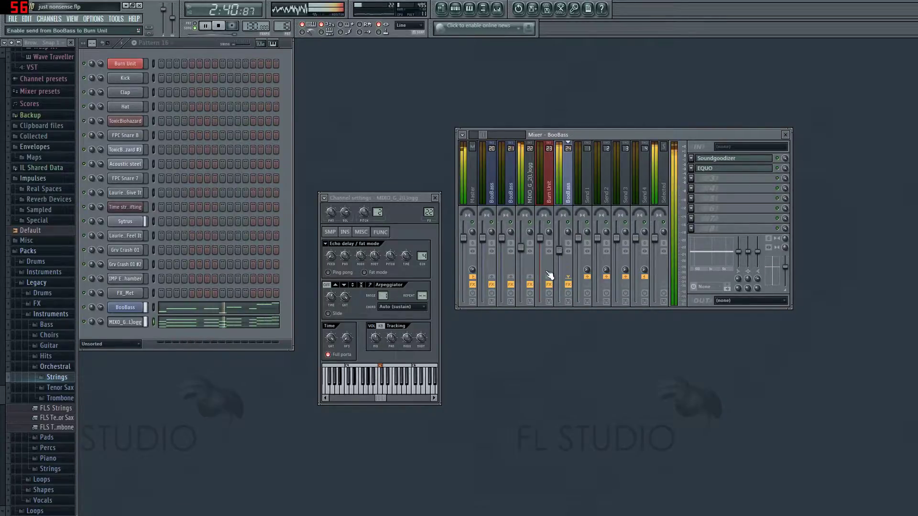
- Raise the Sytrus mixer track's volume and fine-tune the MIXO_G_2(L) track's volume by ear
click(125, 223)
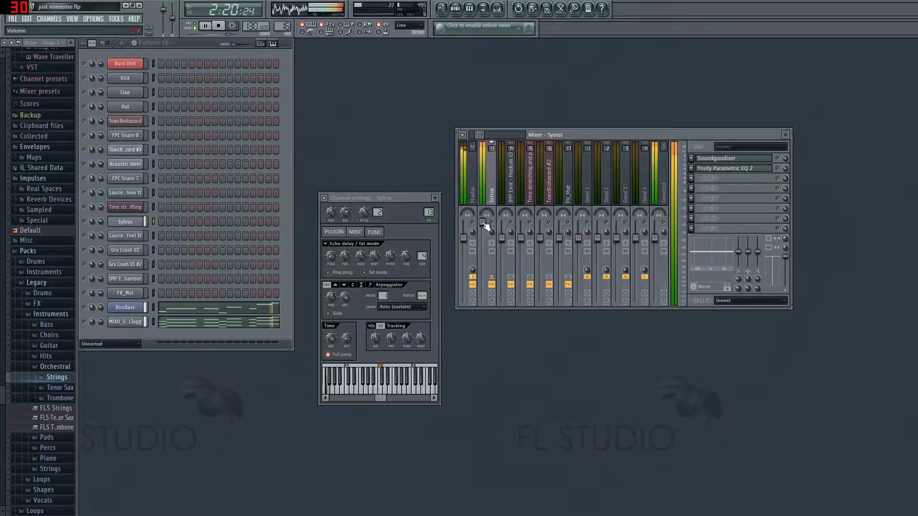
click(131, 322)
drag(560, 247, 559, 239)
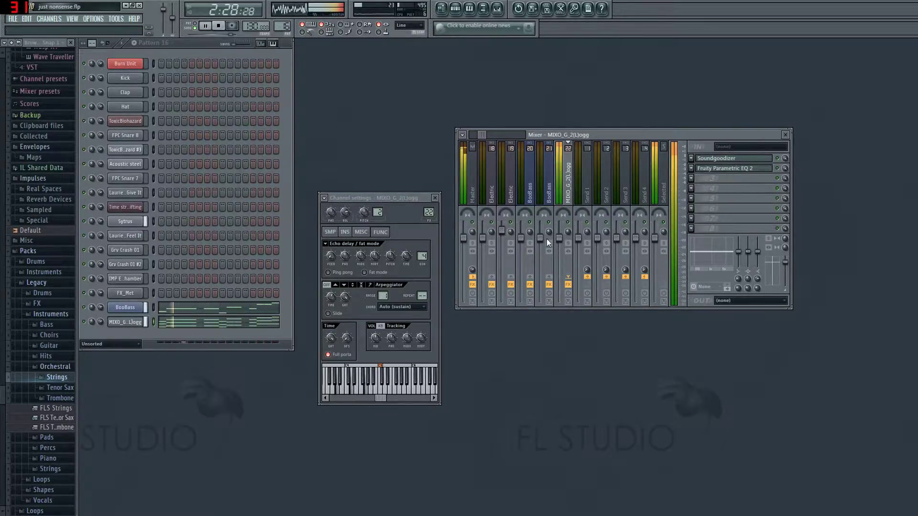
drag(561, 240, 561, 257)
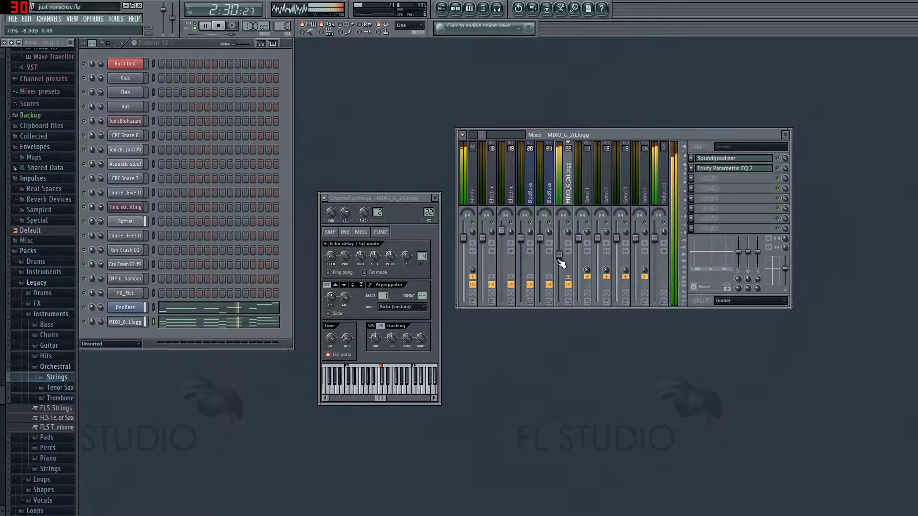
drag(559, 253, 559, 250)
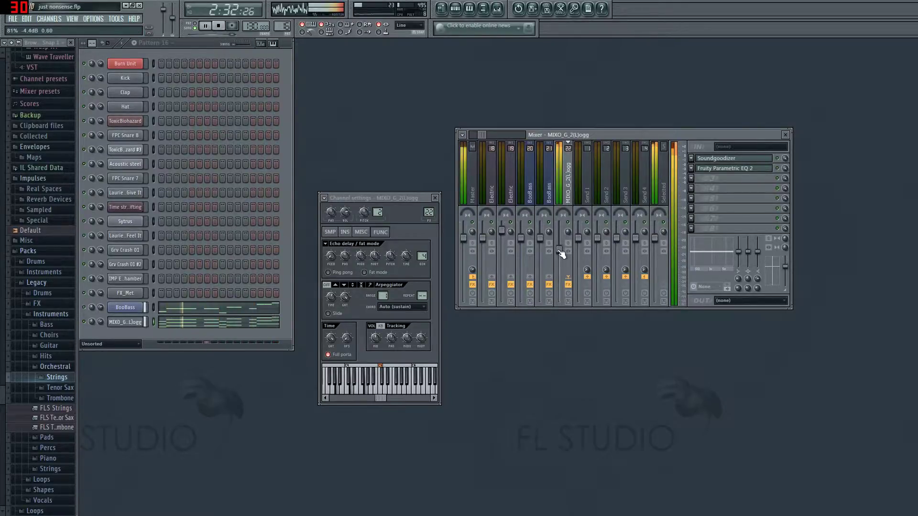
drag(559, 249, 560, 245)
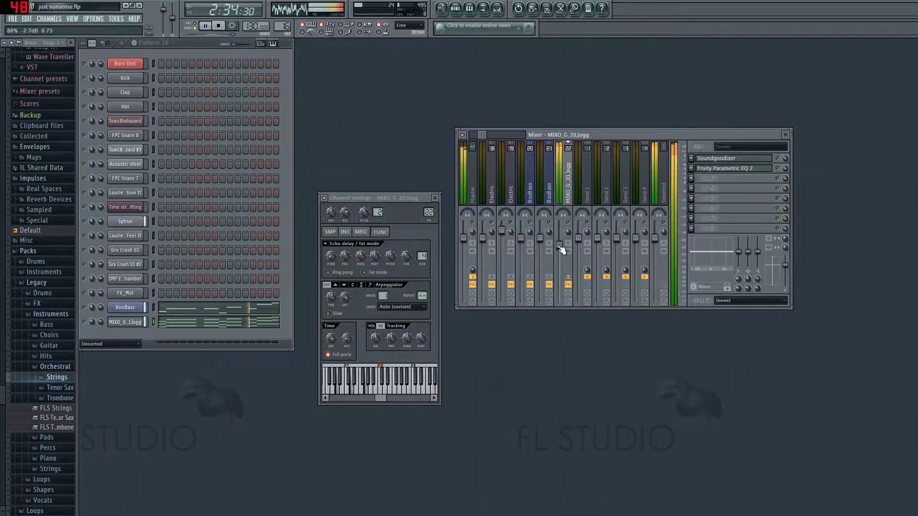
drag(559, 246, 560, 241)
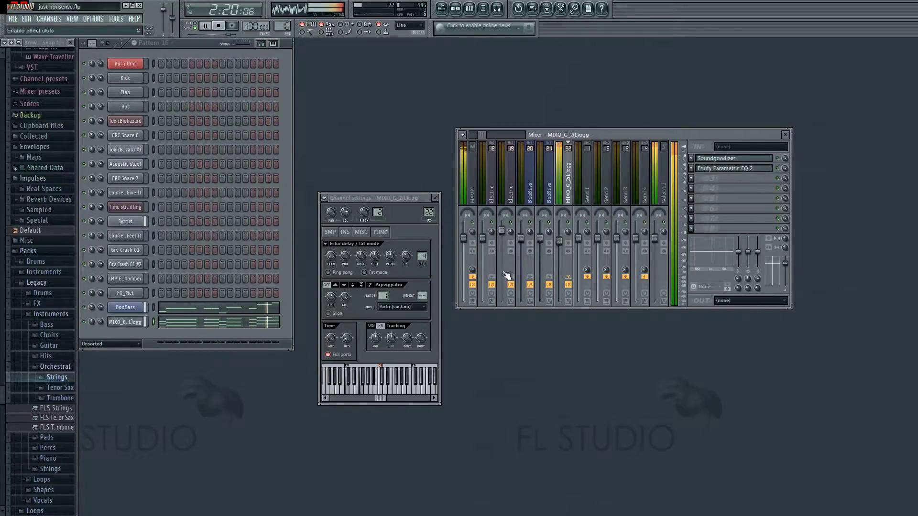
- Lower the Burn Unit mixer track's volume slightly
click(125, 308)
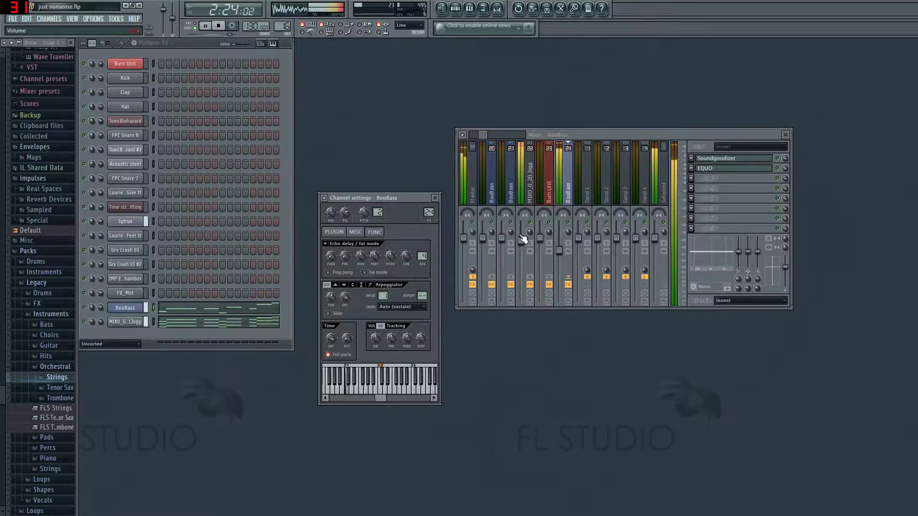
drag(540, 238, 539, 242)
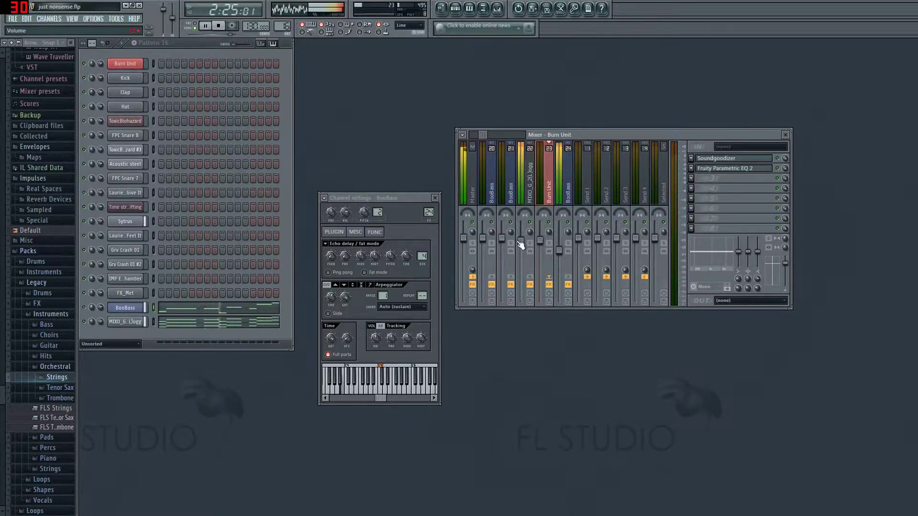
- Place two Pattern 18 clips on Track 6 of the playlist, starting at bars 73 and 75
click(441, 8)
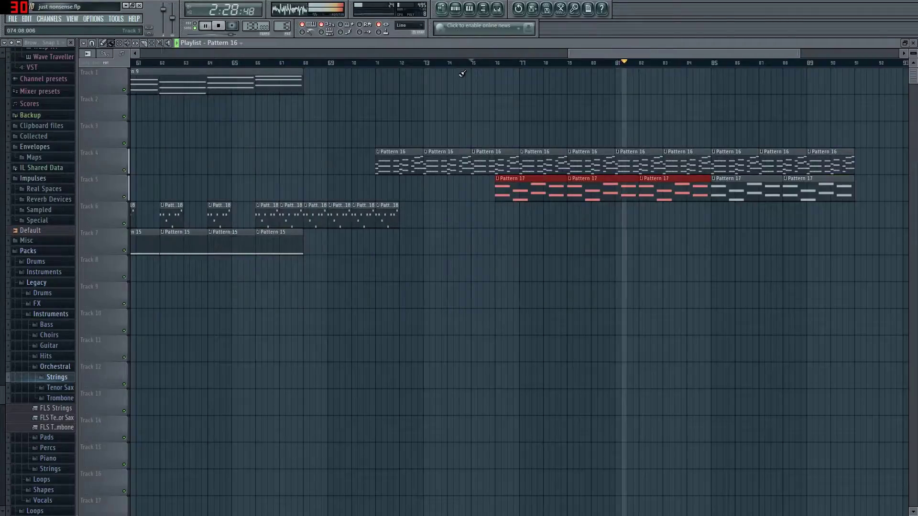
click(376, 212)
click(430, 217)
click(478, 219)
drag(480, 220, 483, 216)
drag(424, 213, 522, 213)
ctrl+click(516, 260)
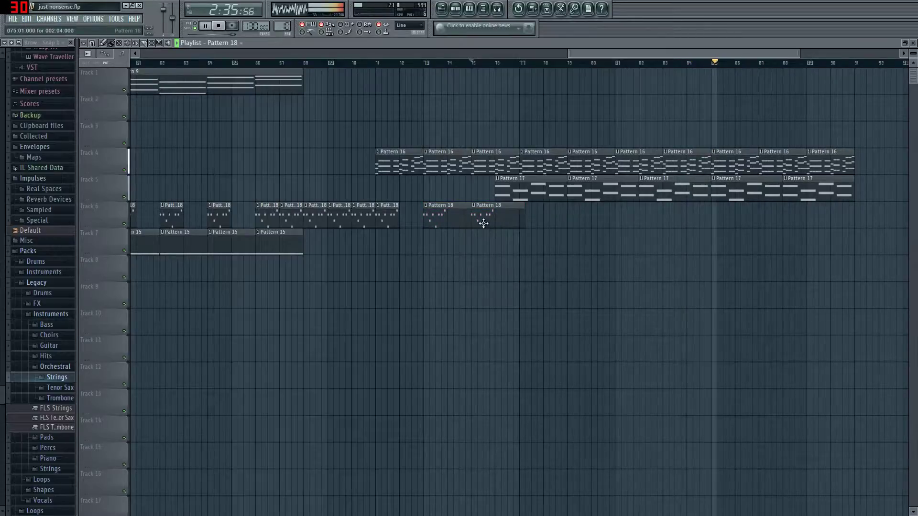
- Remove the extra Pattern 18 clip on Track 6 and trim the bar 75 clip to end at bar 77
click(530, 224)
right_click(563, 220)
drag(566, 219, 435, 219)
drag(522, 217, 517, 216)
ctrl+click(499, 246)
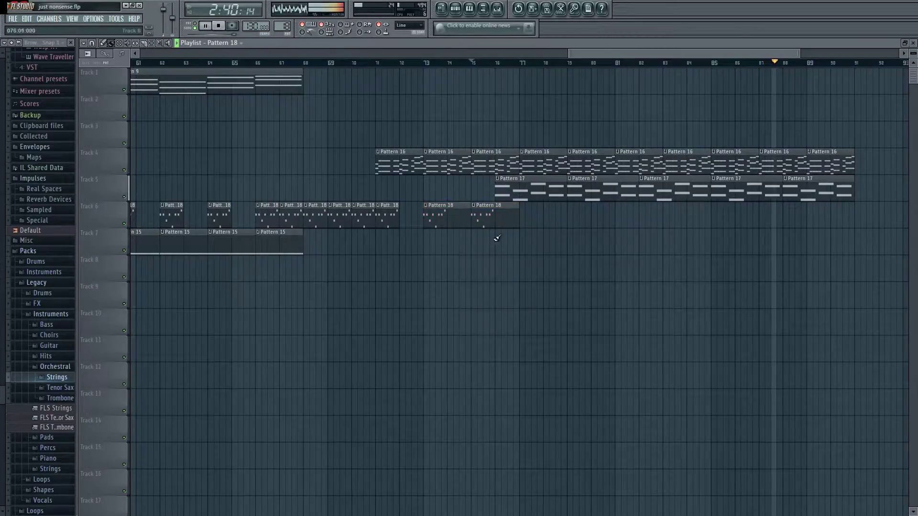
- Add a two-bar Pattern 18 clip at bar 77 on Track 6 and duplicate it six times, up to bar 91
click(531, 220)
drag(540, 218, 534, 218)
key(ctrl+b)
key(ctrl+b)
key(ctrl+b)
key(ctrl+b)
key(ctrl+b)
key(ctrl+b)
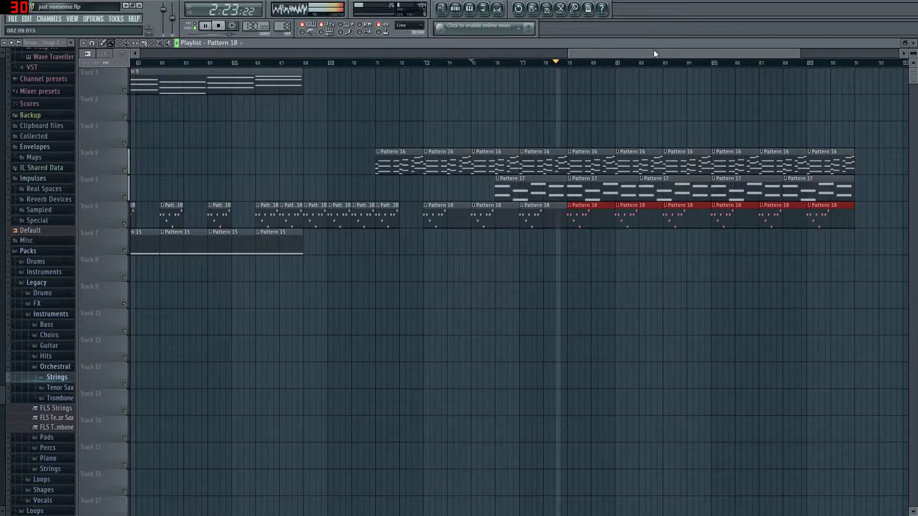
- Listen to the layered clips up to bar 91, moving the playback position back to around bar 66
drag(655, 53, 689, 54)
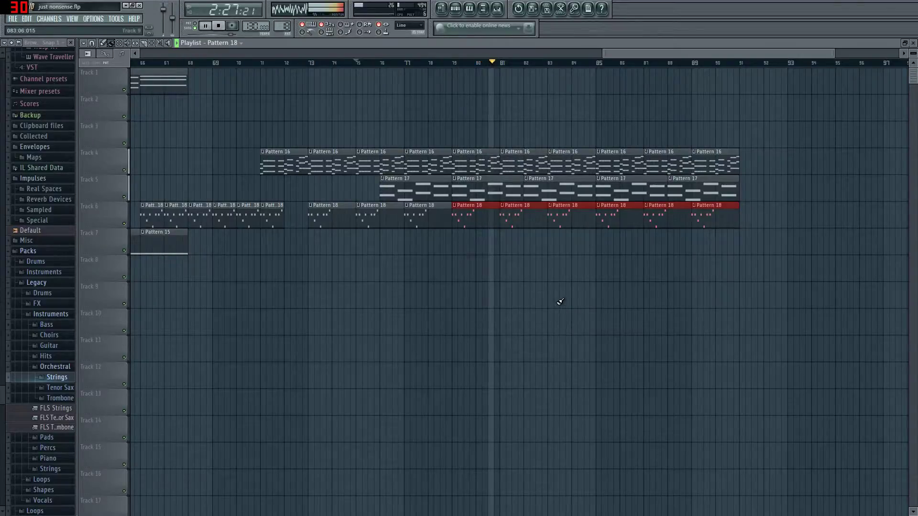
key(F5)
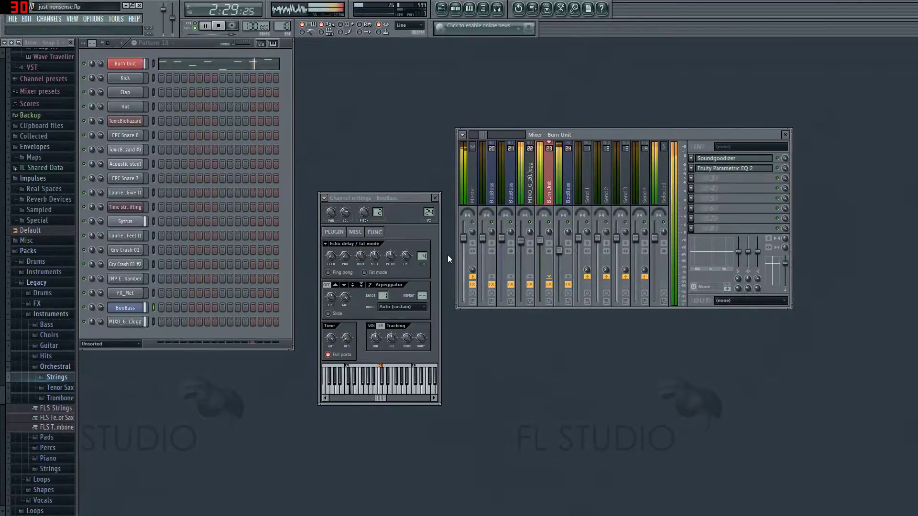
key(F5)
click(645, 61)
mouse_move(646, 62)
mouse_down()
mouse_move(47, 126)
mouse_move(147, 120)
mouse_up()
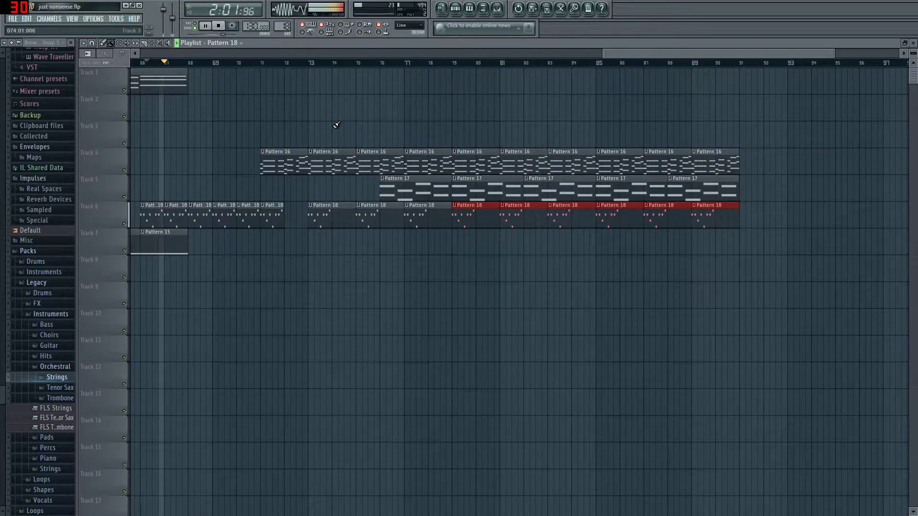
- Stop playback, switch to the empty Pattern 20 and audition the Kick channel's sound
key(F5)
key(space)
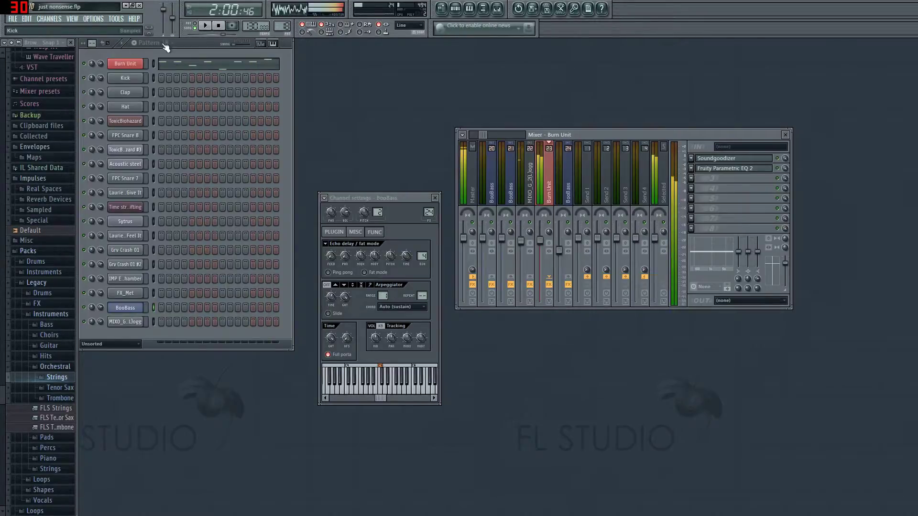
scroll(282, 26, up, 2)
click(138, 79)
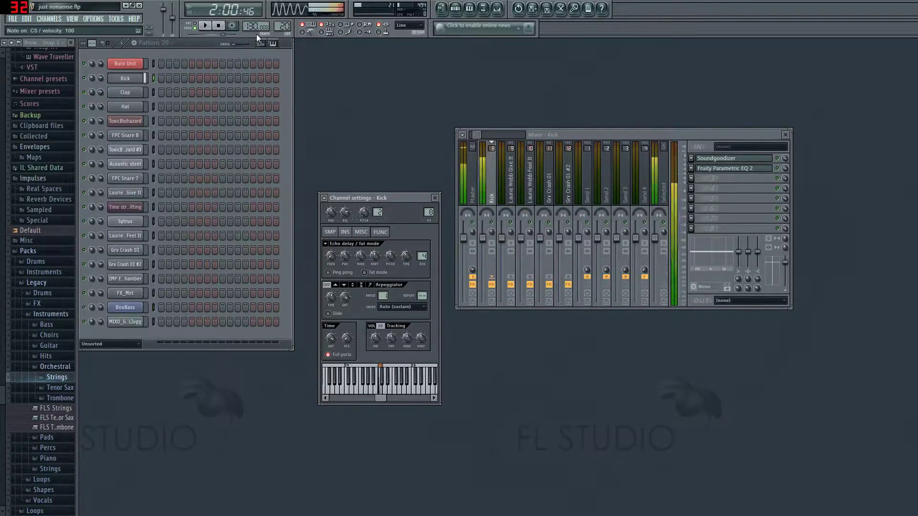
key(q)
key(q)
key(q)
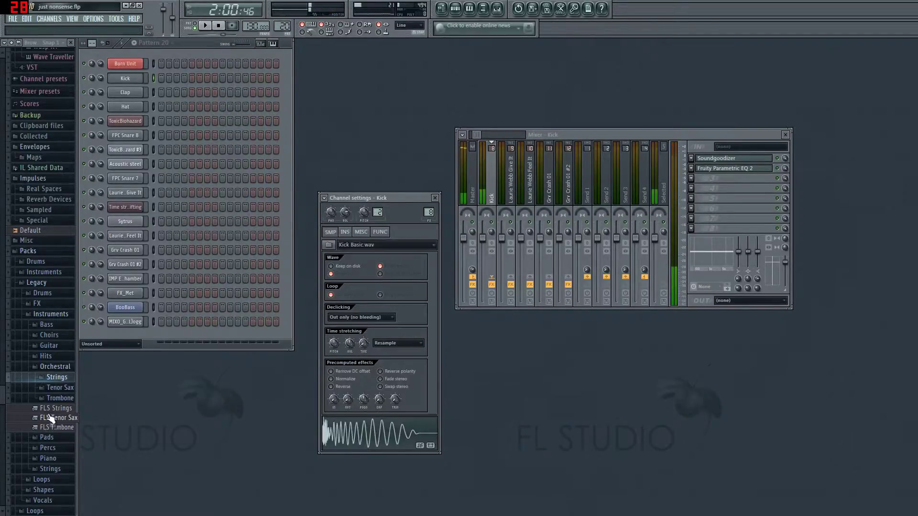
- Collapse the Orchestral and Instruments folders and open the Dance folder inside the Legacy drum packs
click(57, 367)
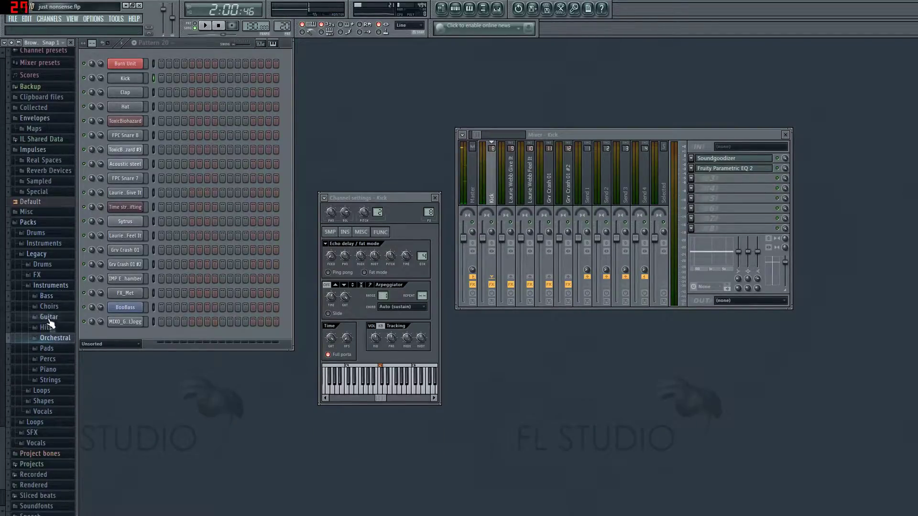
click(62, 286)
click(61, 343)
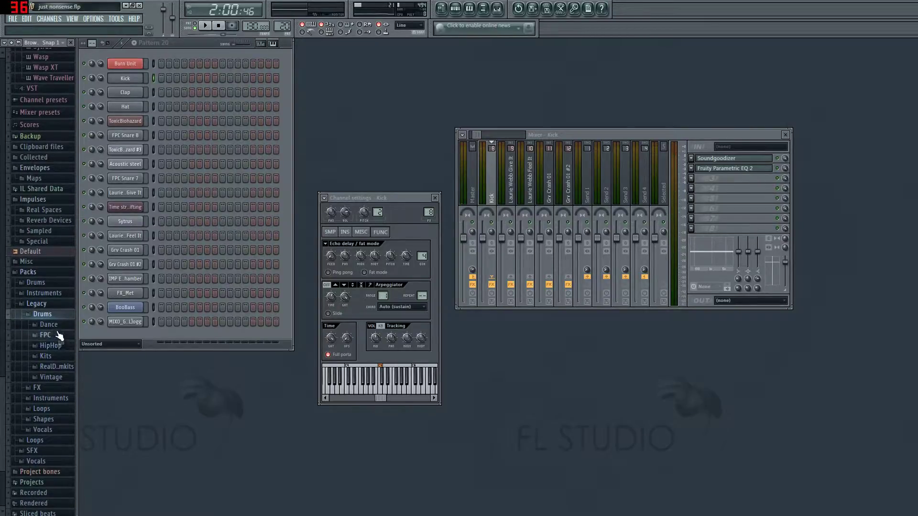
click(57, 335)
click(57, 336)
click(56, 334)
click(56, 333)
click(56, 325)
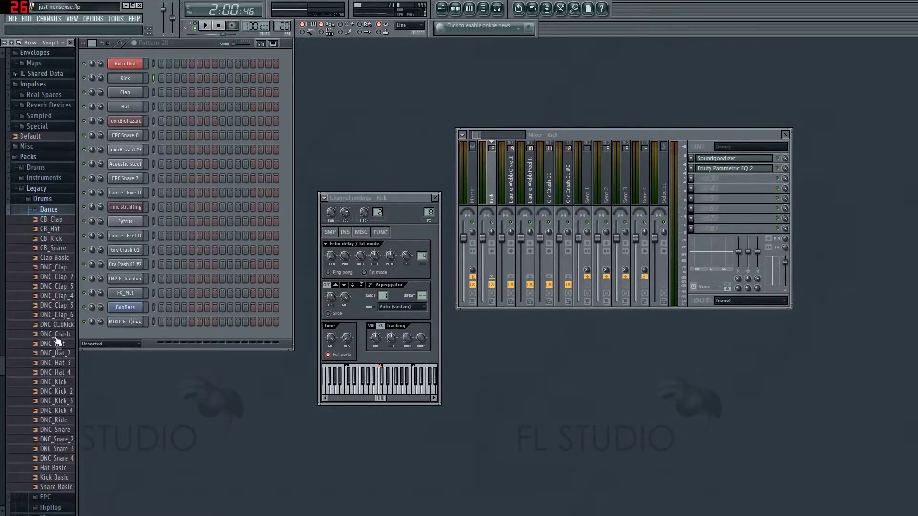
- Audition Dance drum samples, including CB_Hat and DNC_Kick through DNC_Kick_4, and collapse the folder
click(57, 339)
click(60, 283)
click(60, 263)
click(52, 378)
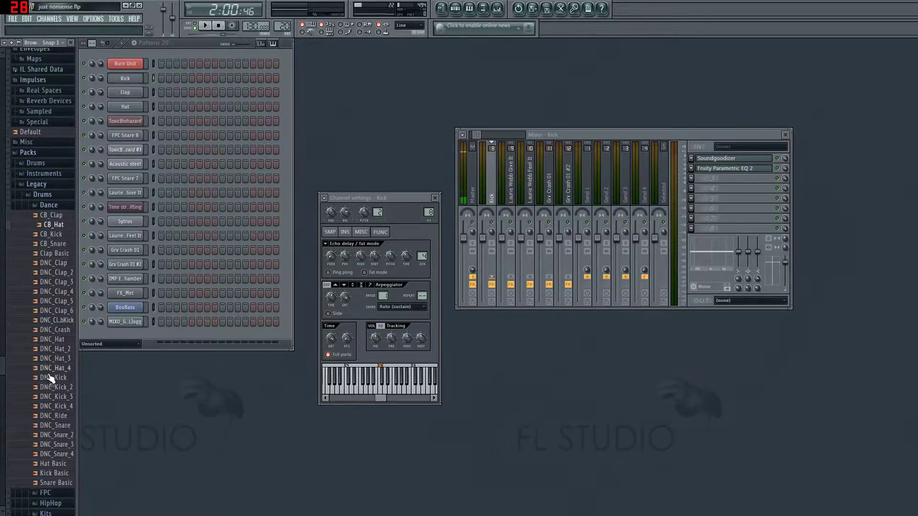
click(62, 387)
click(61, 397)
click(62, 407)
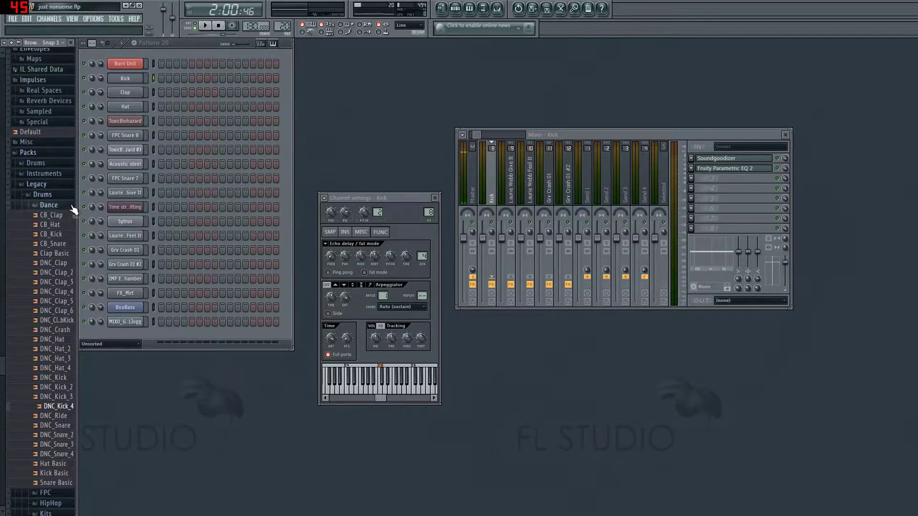
click(49, 205)
- Fill every fourth step of the Kick channel in Pattern 20, keeping only the hits on steps 1 and 9
click(133, 82)
click(133, 82)
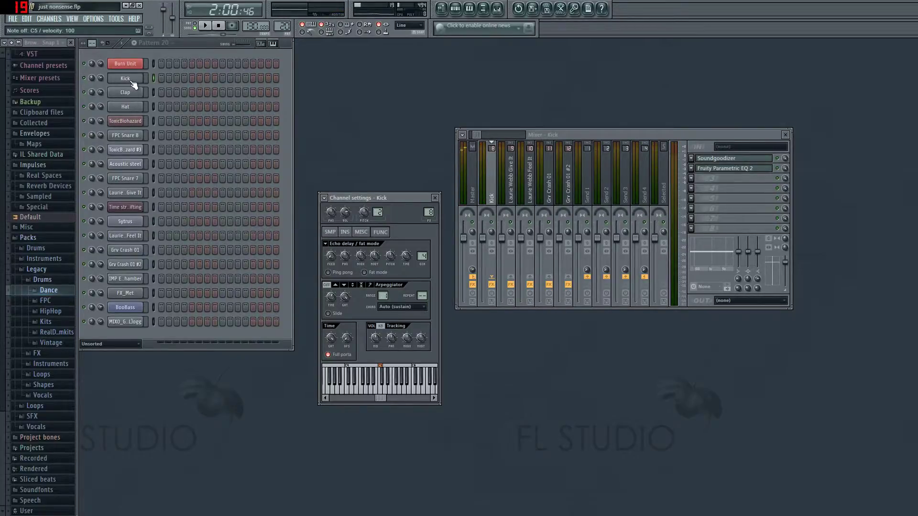
right_click(133, 83)
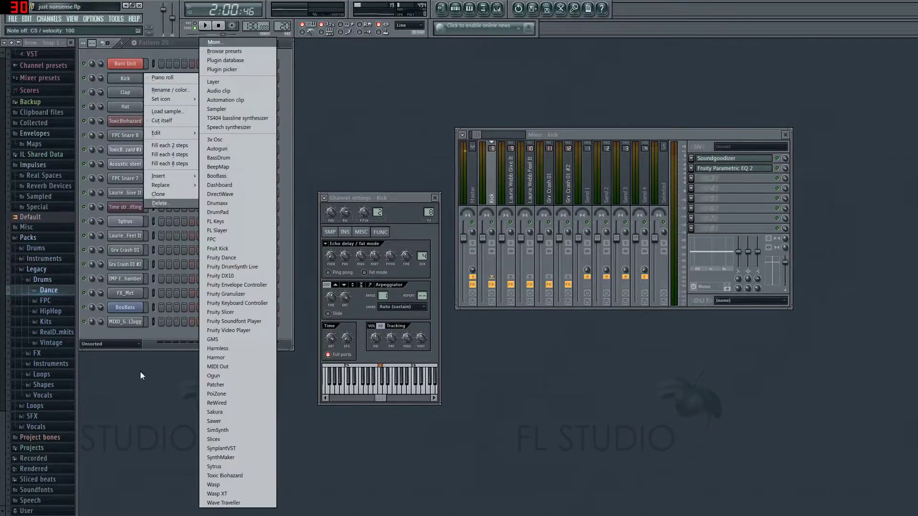
click(138, 363)
right_click(127, 83)
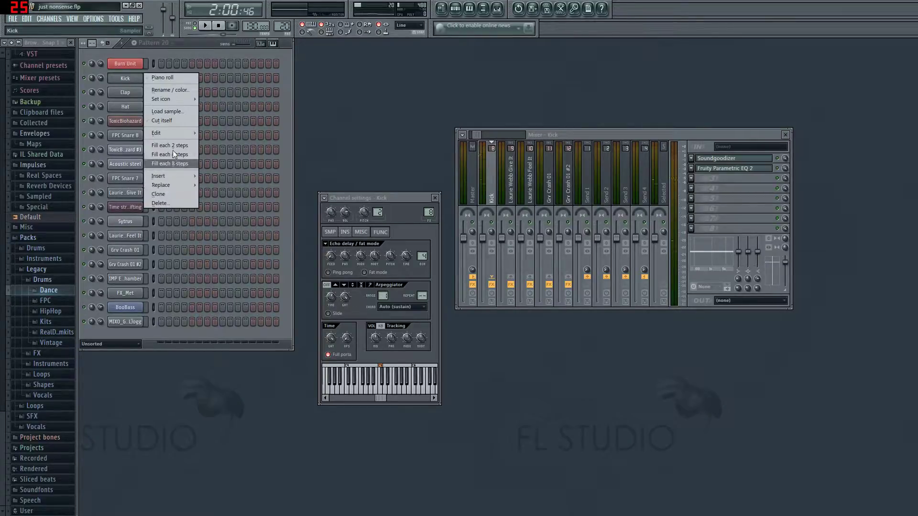
click(172, 154)
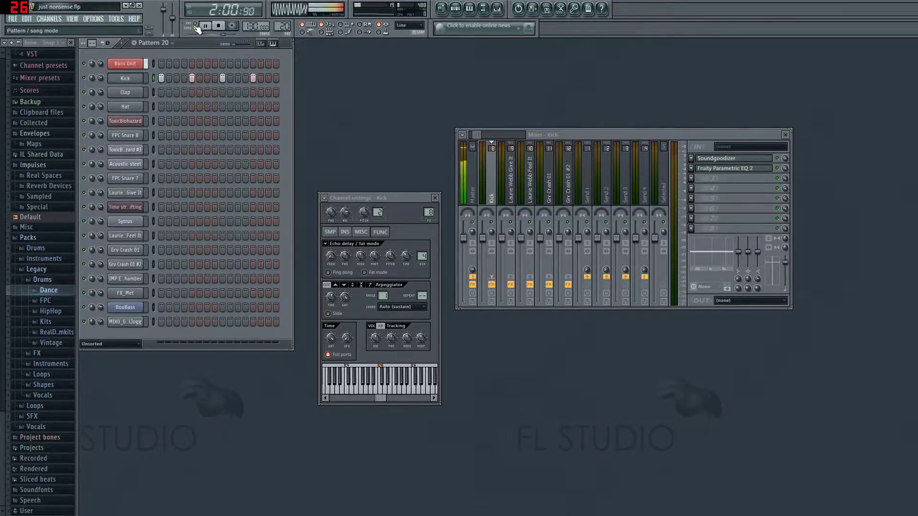
key(space)
right_click(190, 79)
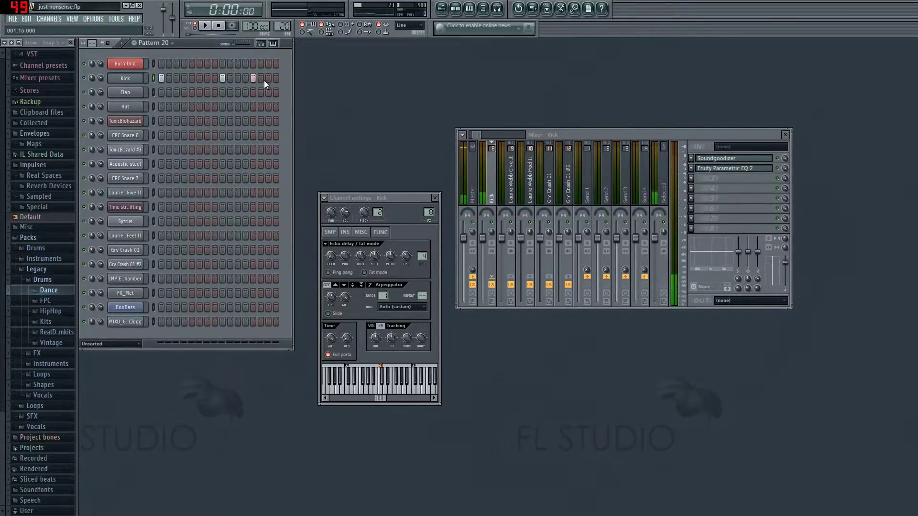
key(space)
- Paint one-bar Pattern 20 clips along Track 7 from bar 71 to bar 91 and play from bar 71
click(441, 8)
key(space)
drag(309, 245, 747, 246)
click(264, 65)
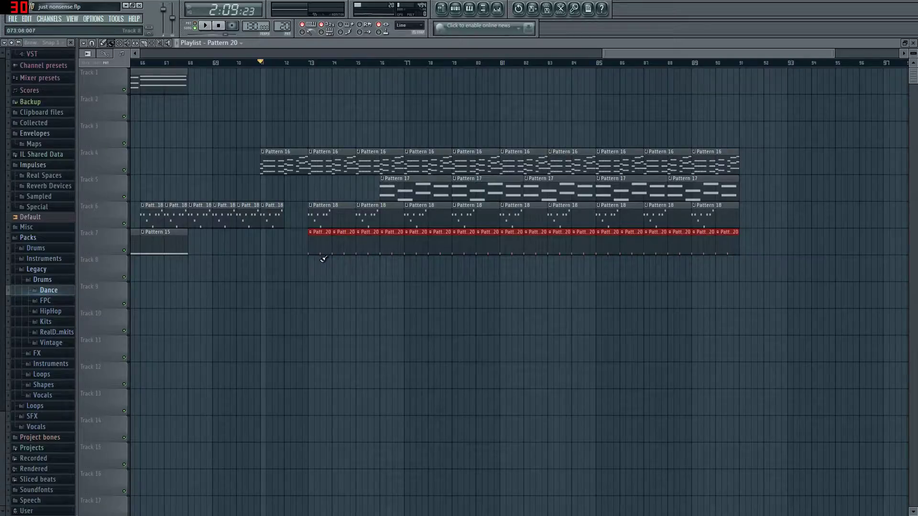
drag(303, 243, 264, 242)
key(space)
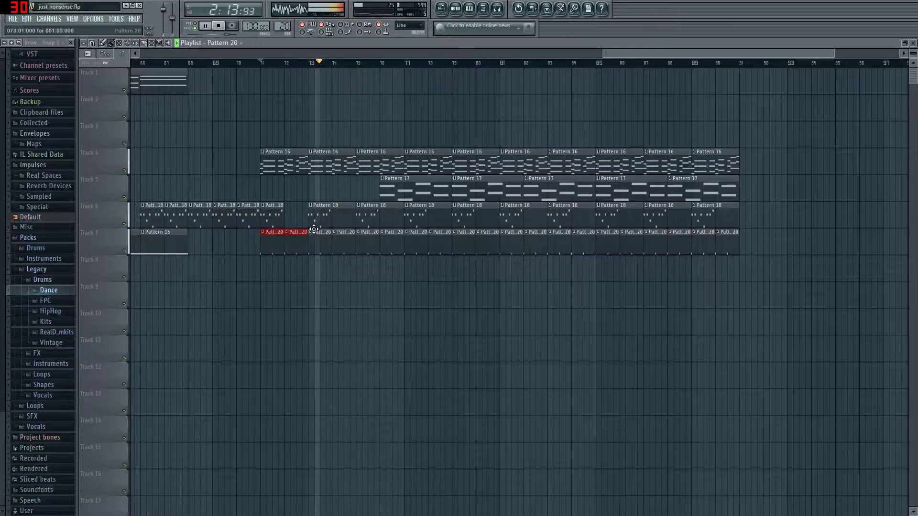
- Check the Kick against the other parts, stop playback and clear its hits from Pattern 20
key(F5)
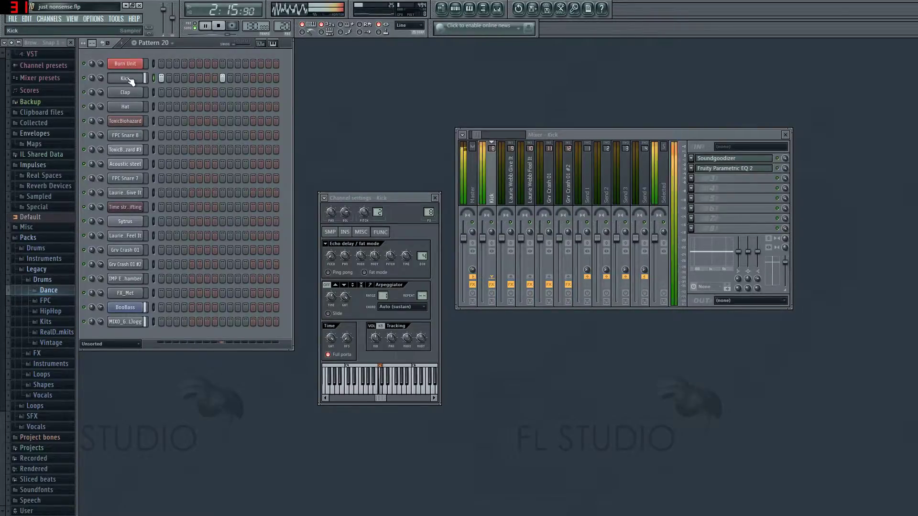
key(F6)
key(F6)
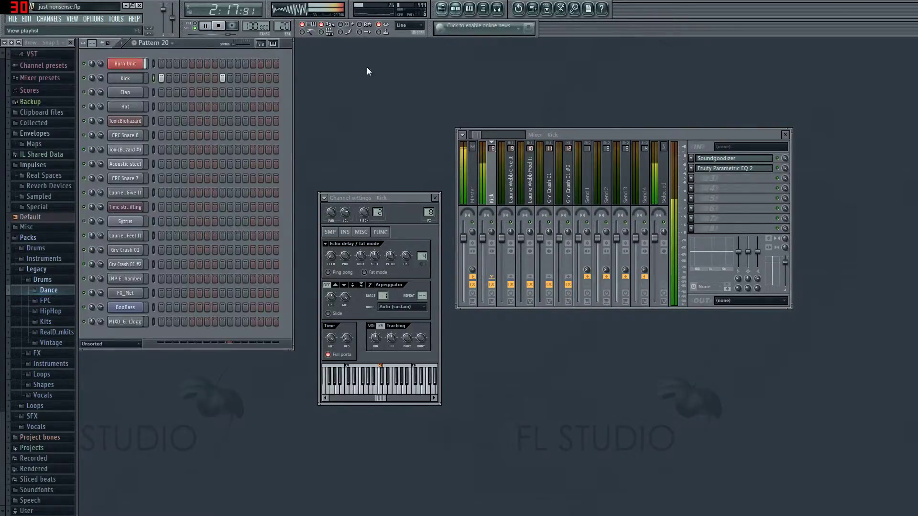
key(space)
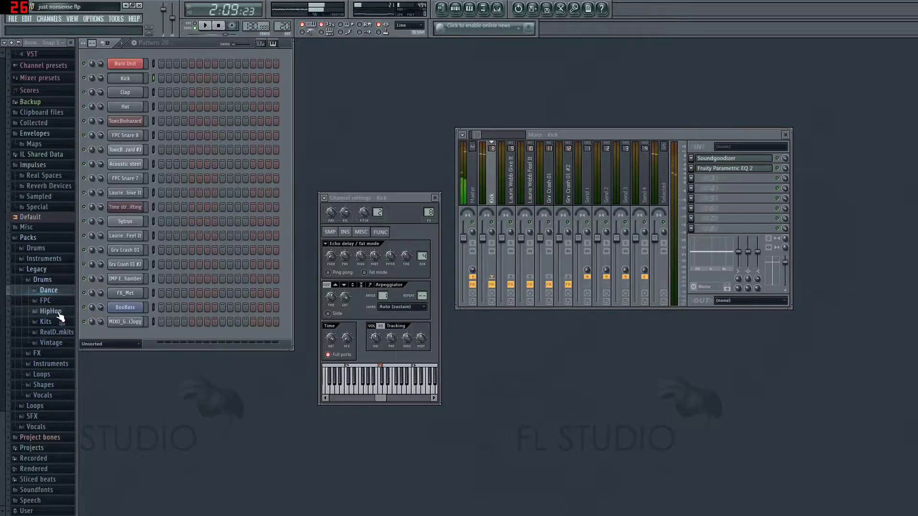
- Audition replacement drum sounds in the Vintage and RealDrumkits folders, including RD_Hat_6 and RD_Snare
click(58, 343)
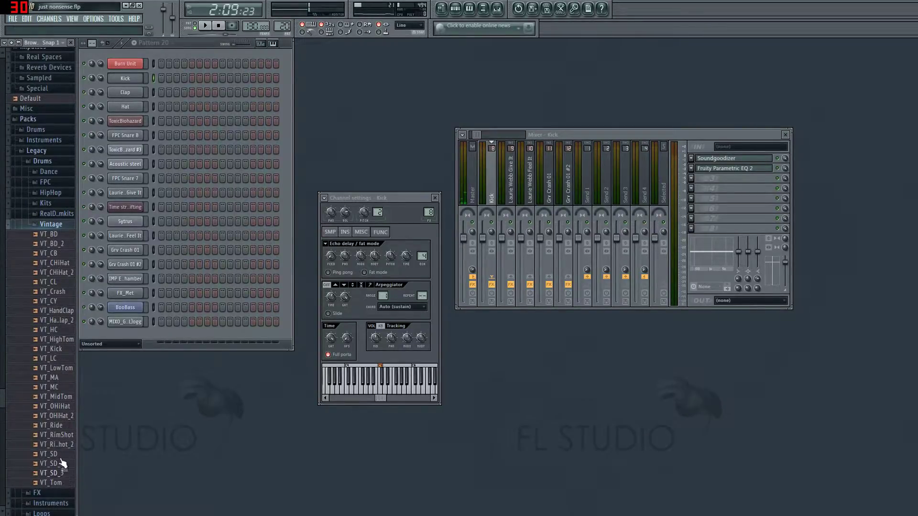
mouse_move(58, 351)
mouse_down()
mouse_move(116, 344)
mouse_move(70, 350)
mouse_up()
click(55, 225)
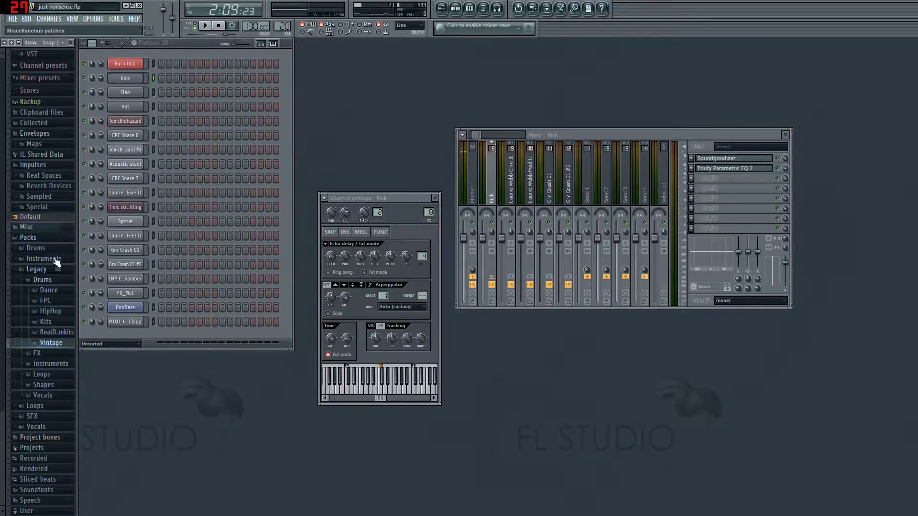
click(50, 337)
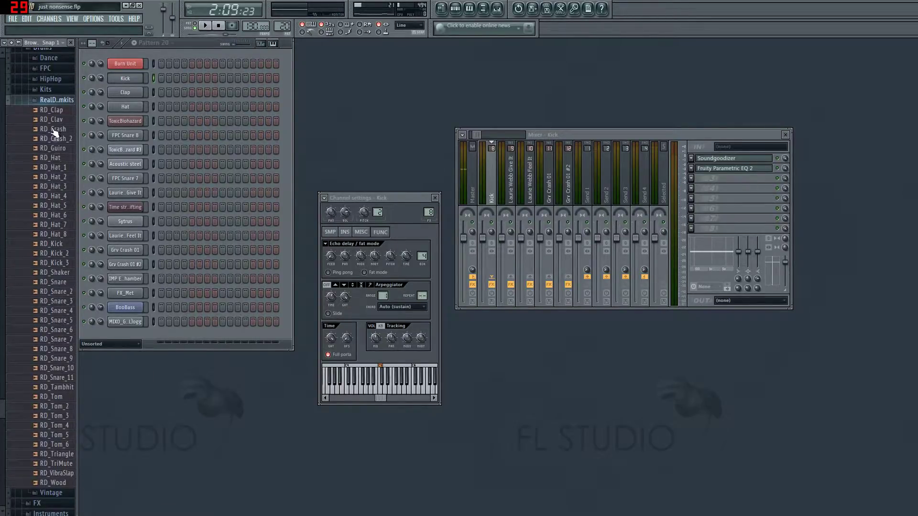
click(58, 139)
click(60, 150)
click(56, 217)
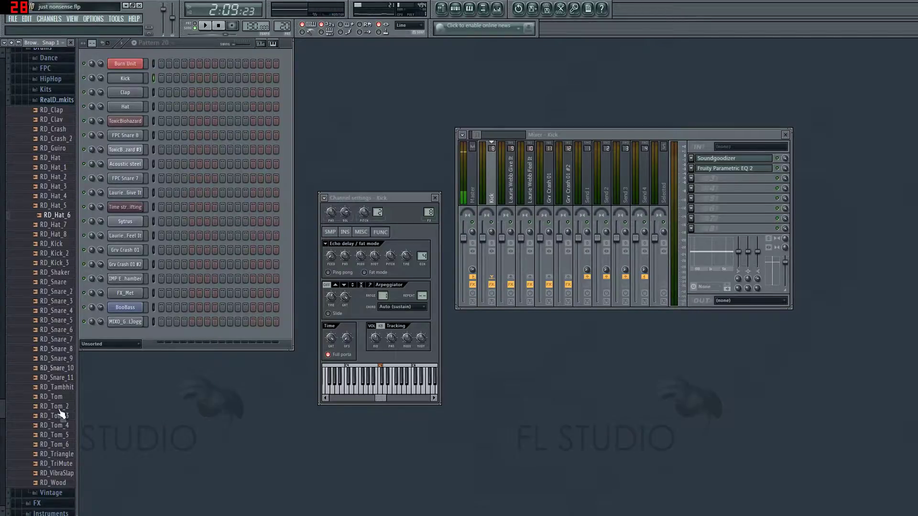
click(66, 283)
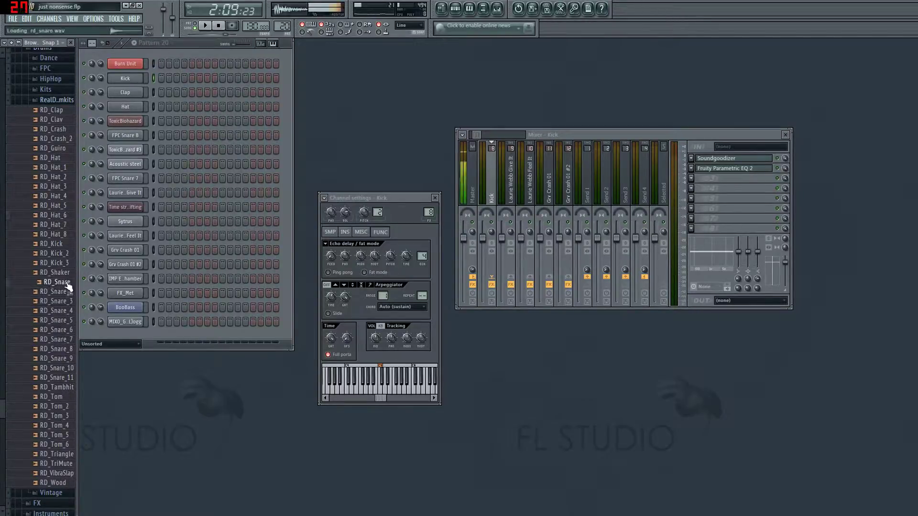
- Compare RD_Kick, RD_Kick_2 and RD_Kick_3, and add RD_Kick as a new channel below the existing ones
click(63, 245)
click(67, 255)
click(56, 263)
drag(55, 244, 133, 345)
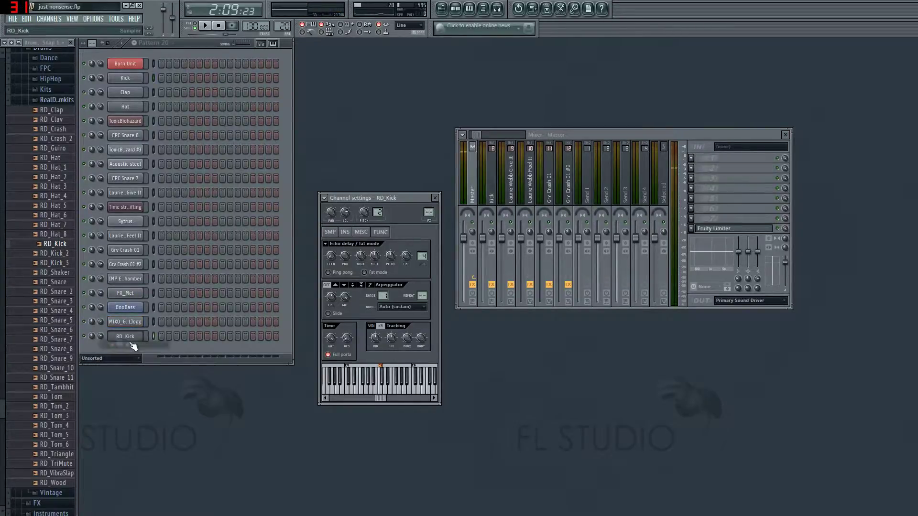
- Fill every eighth step of the RD_Kick channel in Pattern 20 and play the pattern on its own
right_click(149, 336)
click(176, 412)
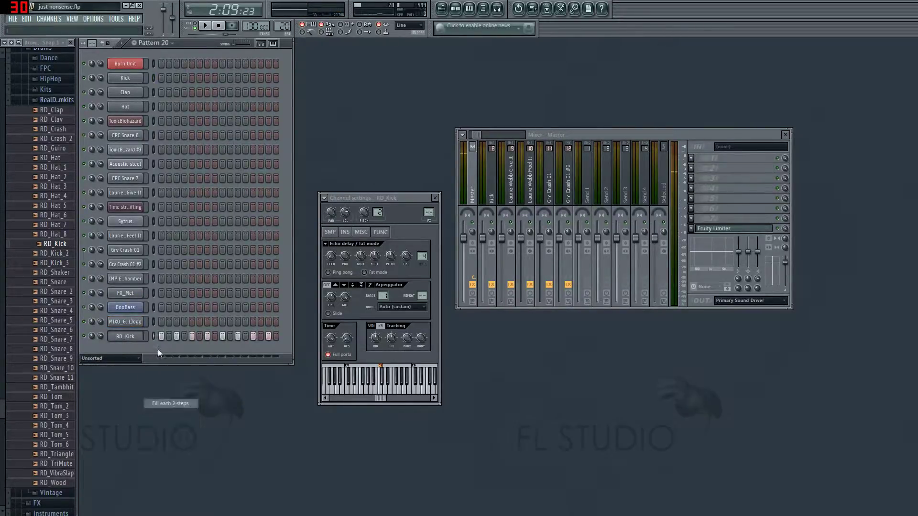
right_click(132, 339)
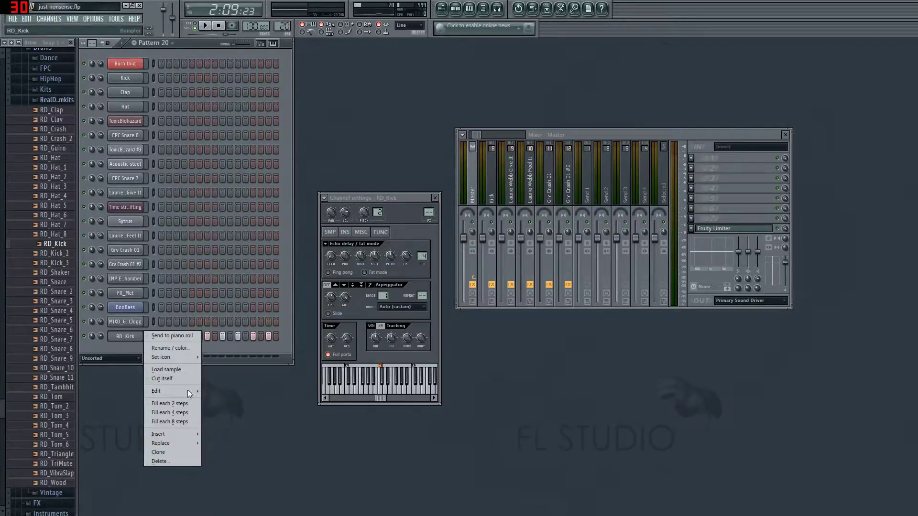
click(187, 402)
right_click(133, 338)
click(180, 422)
right_click(129, 337)
click(354, 218)
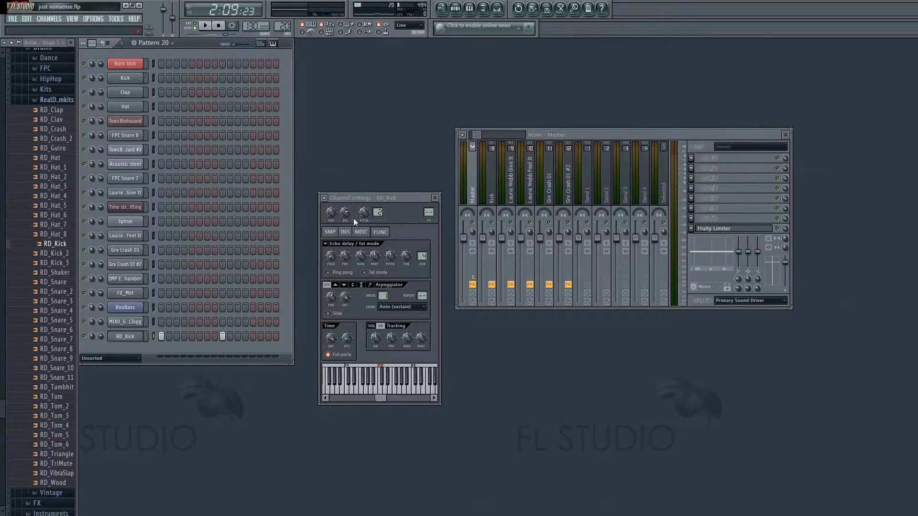
click(205, 25)
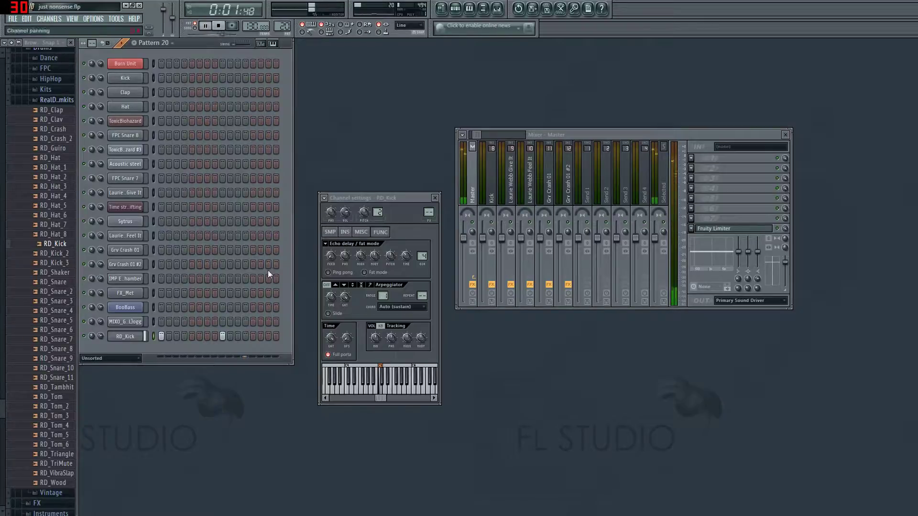
- Route the RD_Kick channel to free mixer track 25 and load Soundgoodizer in its first effect slot
click(326, 198)
click(349, 220)
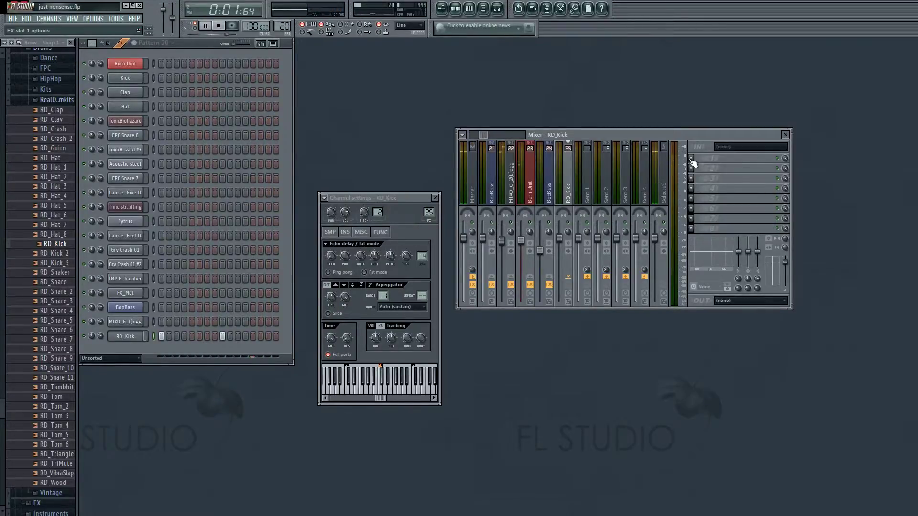
click(713, 157)
click(872, 54)
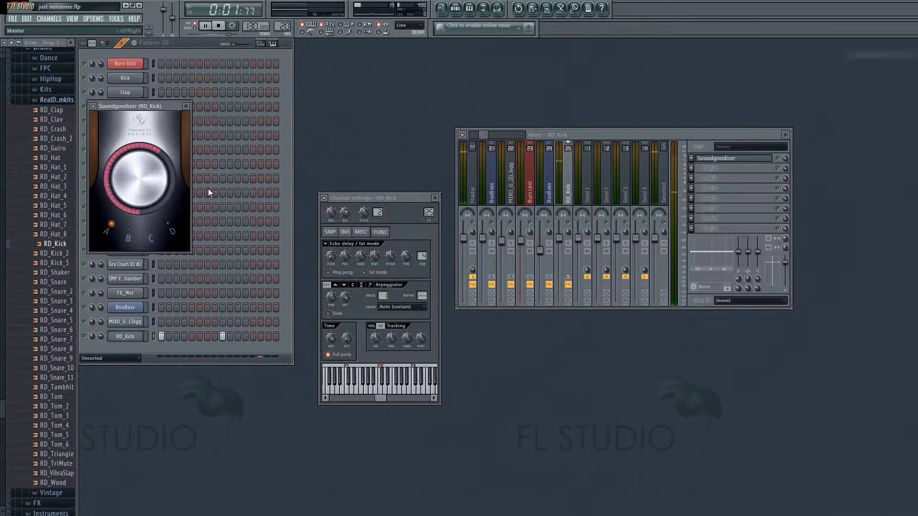
click(185, 105)
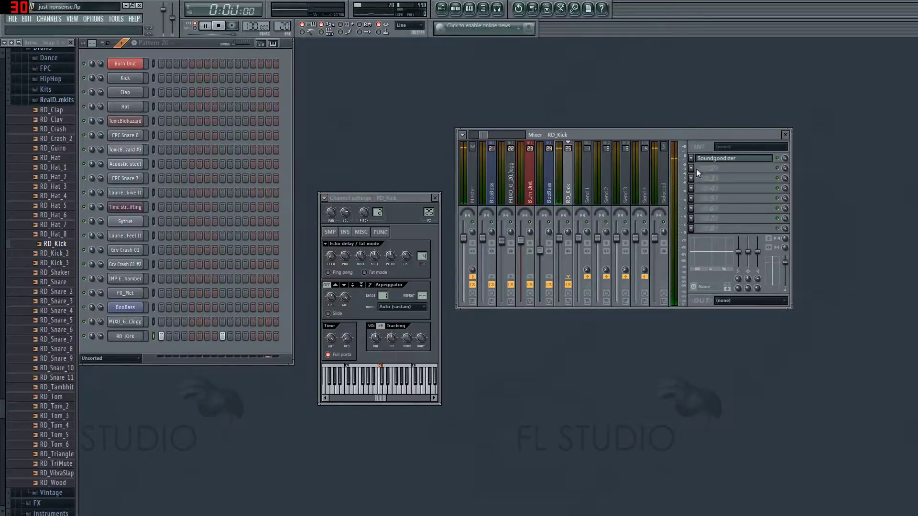
- Load Fruity Reeverb 2 in the second effect slot of the RD_Kick mixer track and choose its Cathedral preset
click(696, 169)
mouse_move(715, 180)
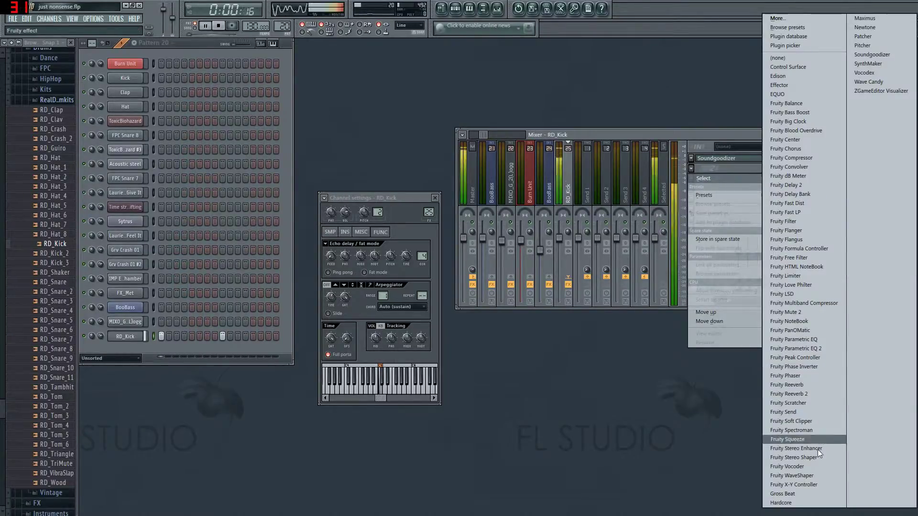
click(807, 396)
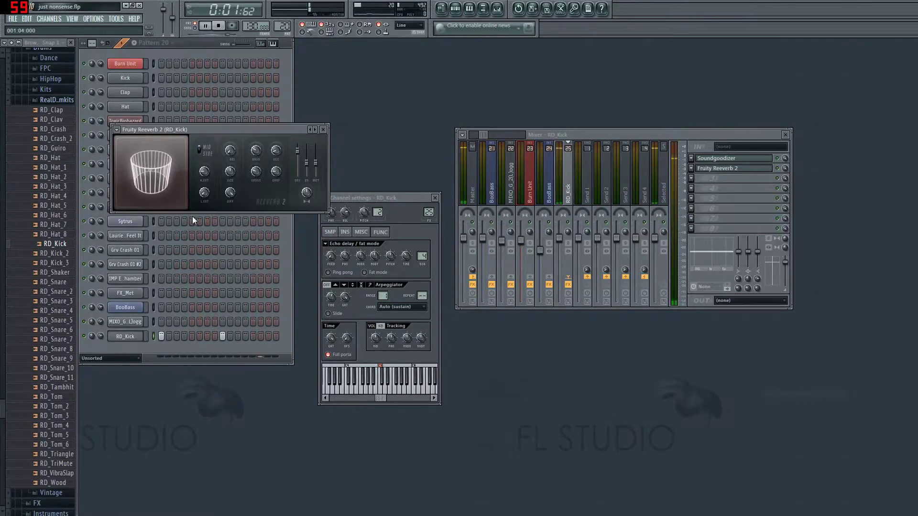
click(316, 131)
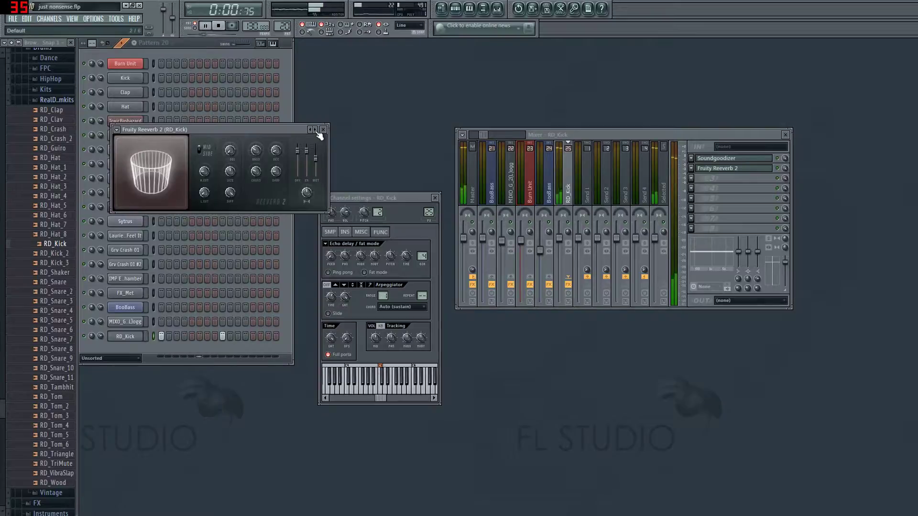
click(316, 130)
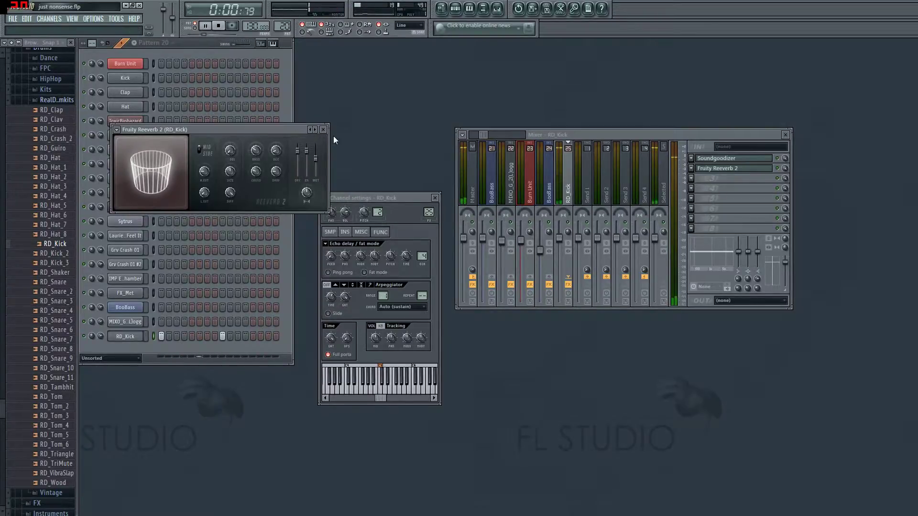
click(316, 131)
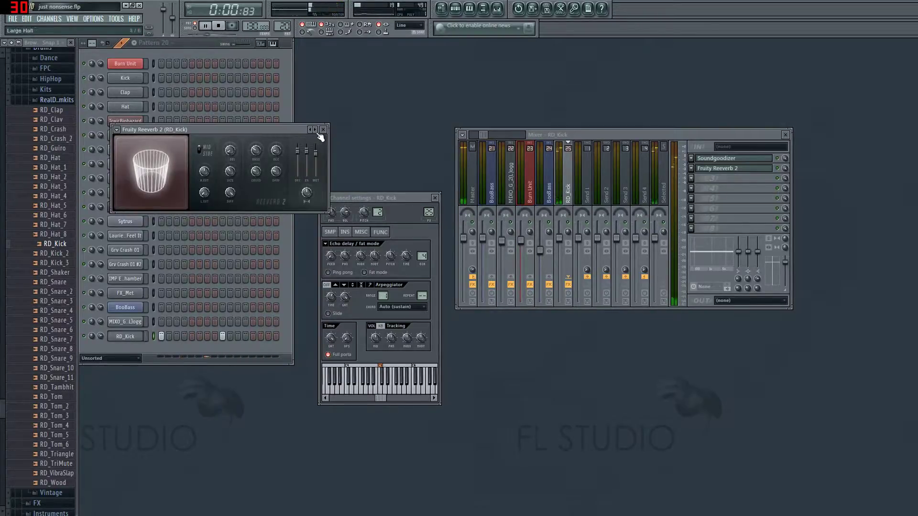
click(316, 131)
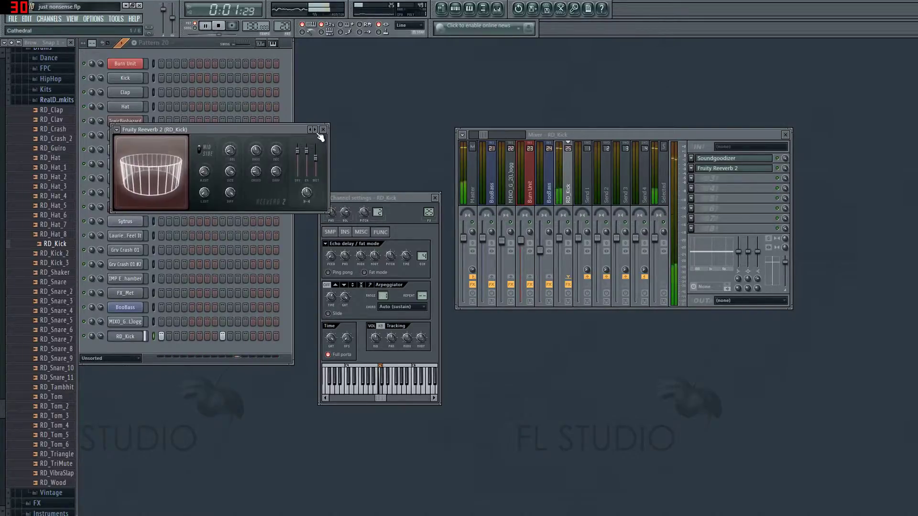
click(323, 130)
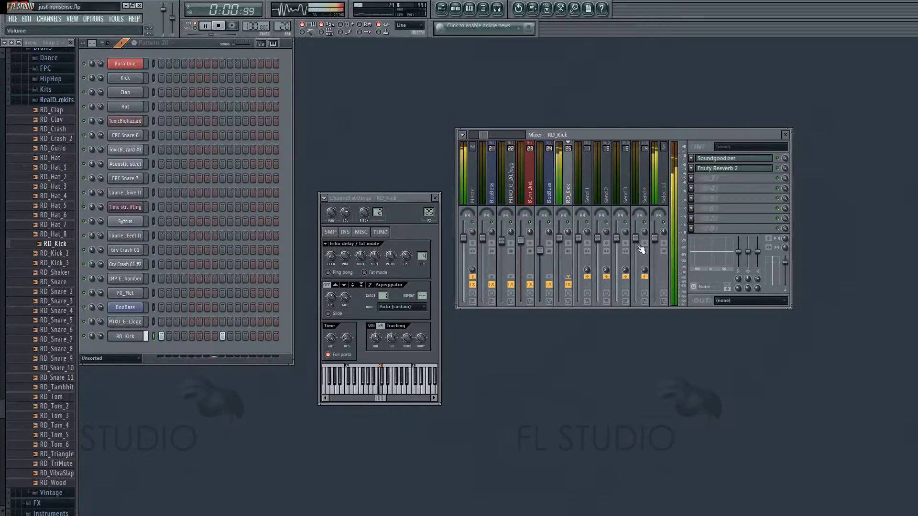
- Load Fruity Parametric EQ 2 in the third slot of the RD_Kick track and boost its three lowest bands
click(691, 179)
mouse_move(704, 188)
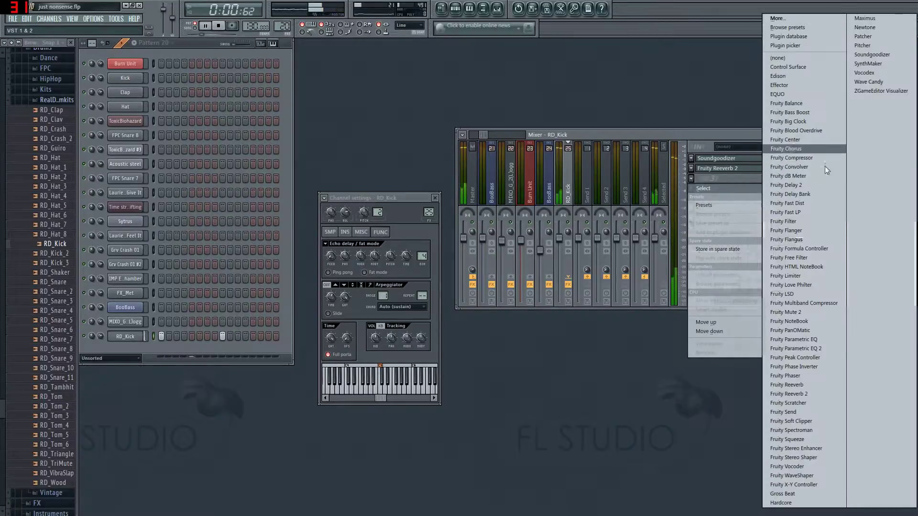
click(810, 349)
drag(200, 228, 181, 212)
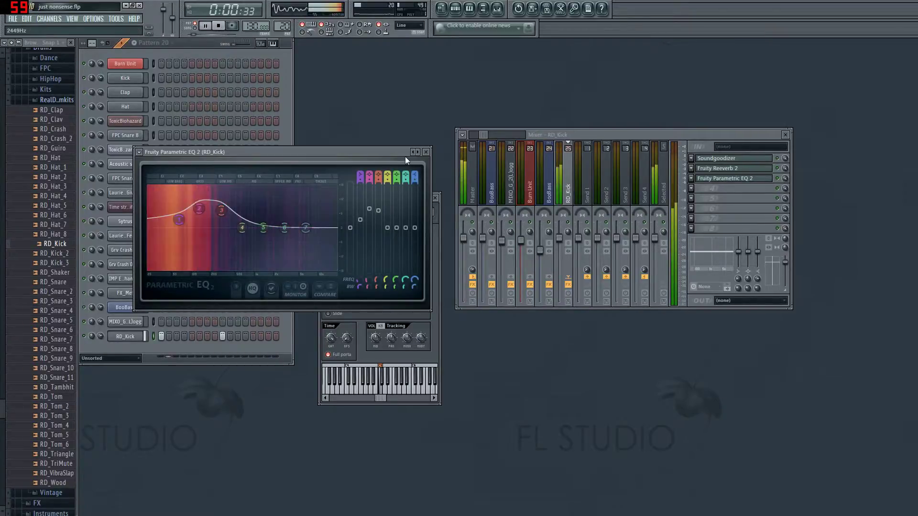
click(426, 152)
- Play the arrangement in song mode from about bar 70 to hear the processed kick
click(451, 10)
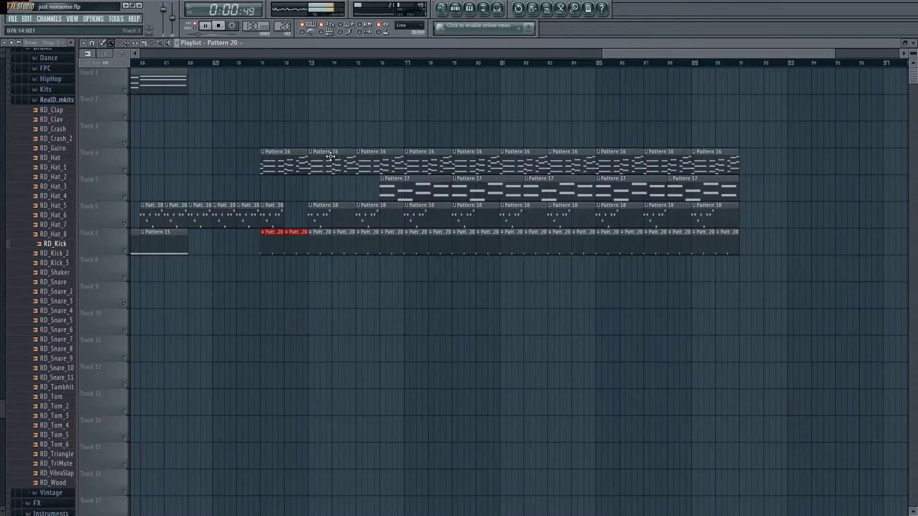
click(252, 63)
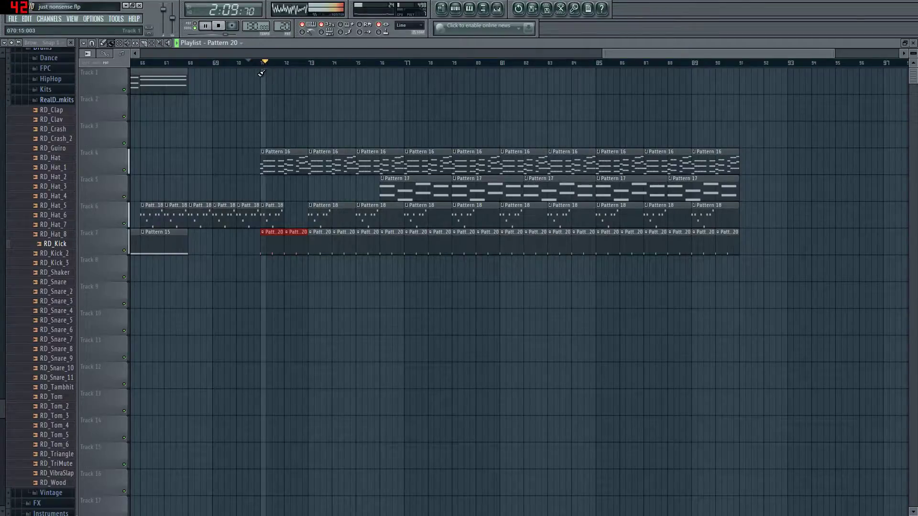
key(F5)
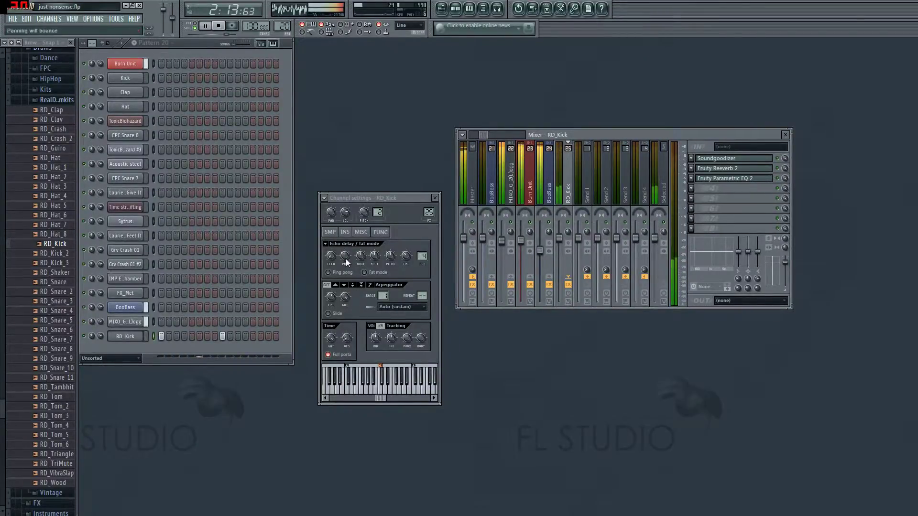
- Adjust RD_Kick's volume multiplier in its miscellaneous channel settings and check its mixer fader during playback
click(345, 233)
click(362, 233)
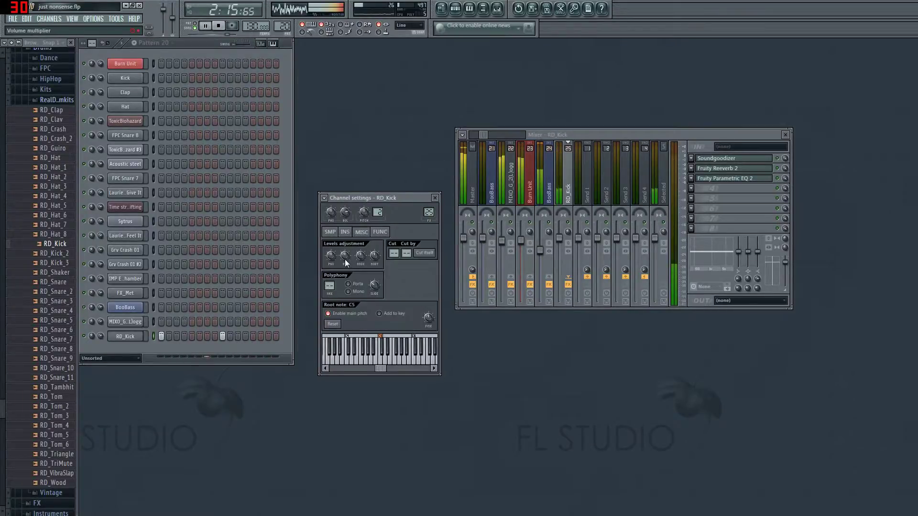
drag(345, 256, 344, 274)
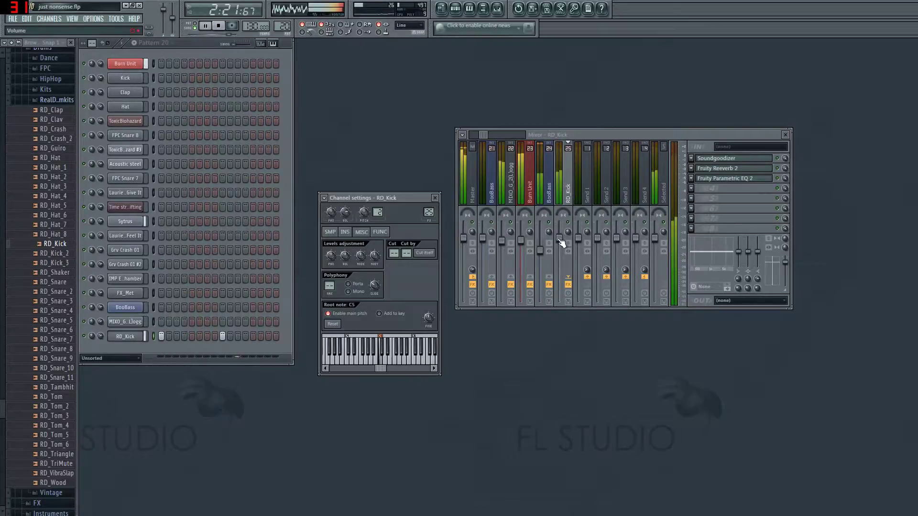
mouse_move(559, 238)
mouse_down()
mouse_move(560, 223)
mouse_move(562, 241)
mouse_up()
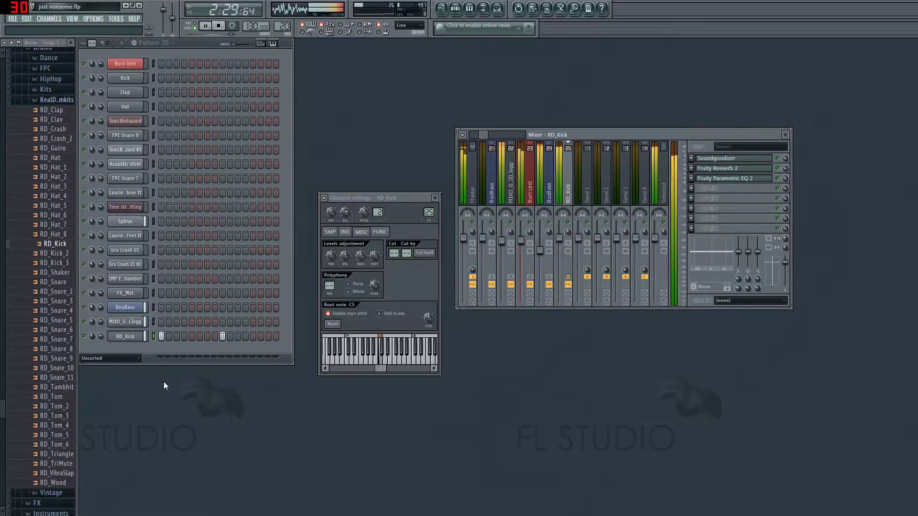
click(360, 269)
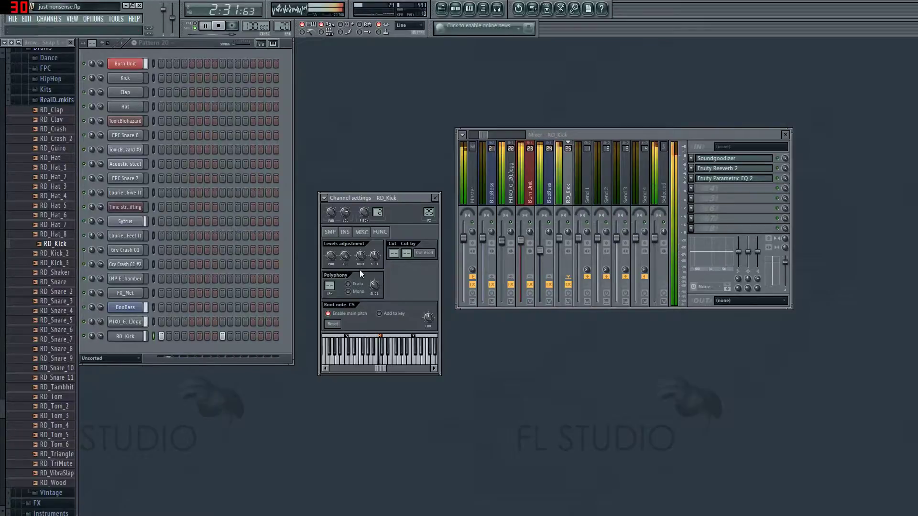
drag(345, 255, 345, 232)
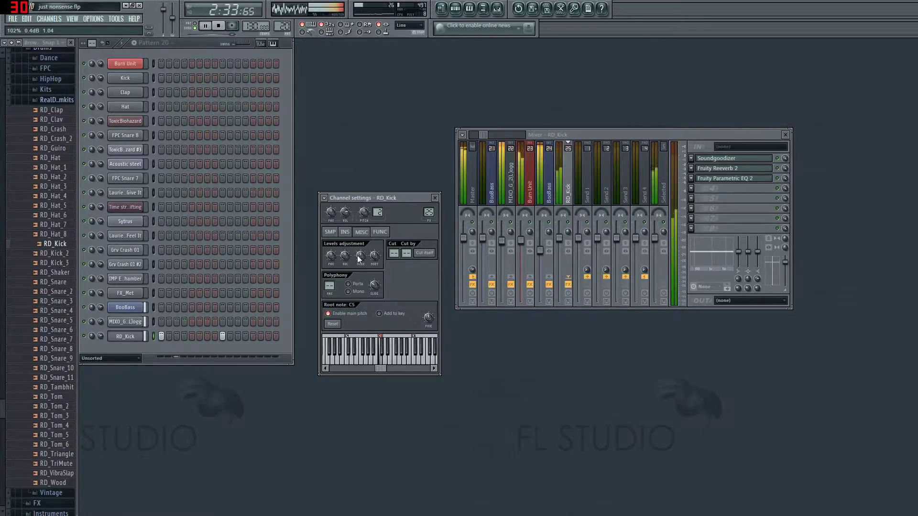
- Load EQUO in the fourth slot of the RD_Kick track and raise the low-frequency bands of its volume curve
click(691, 189)
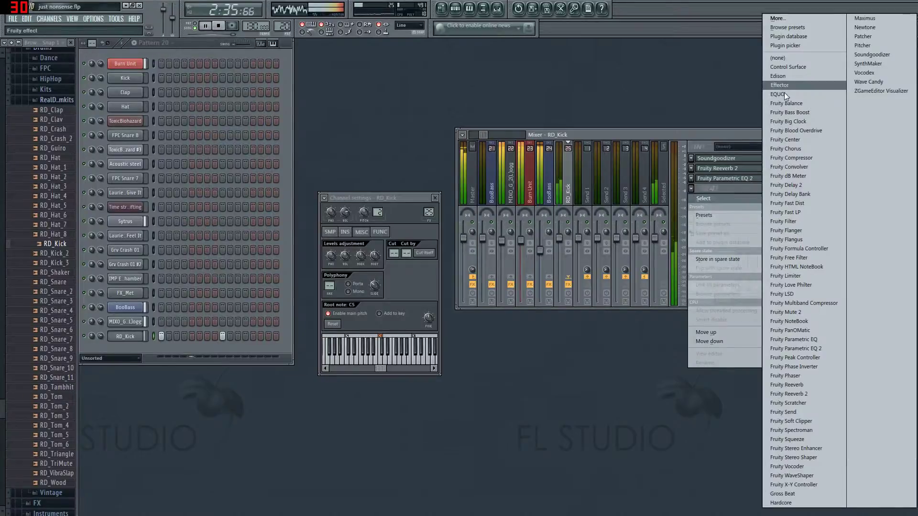
click(785, 93)
drag(249, 218, 168, 217)
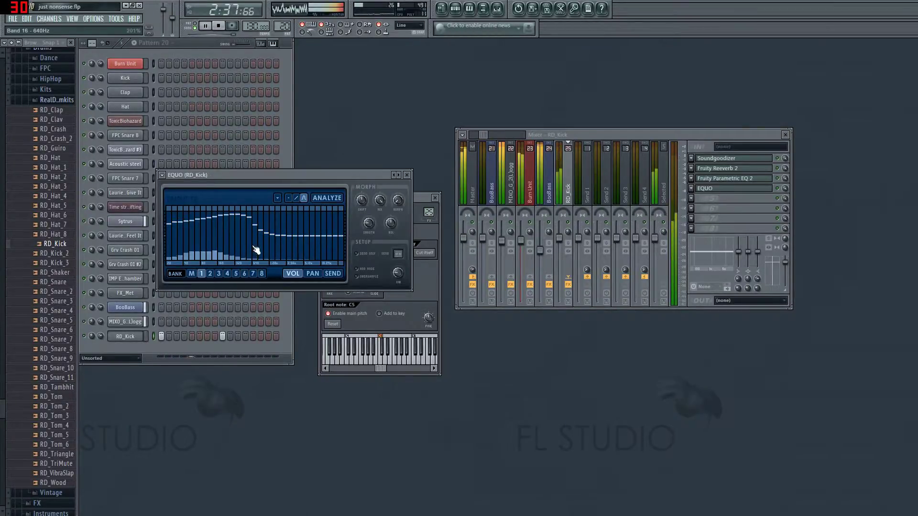
drag(224, 226, 167, 214)
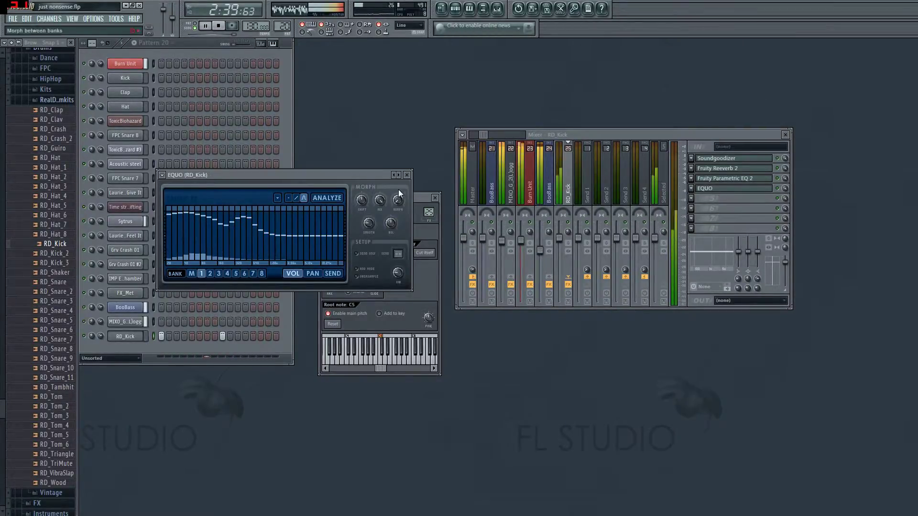
click(407, 176)
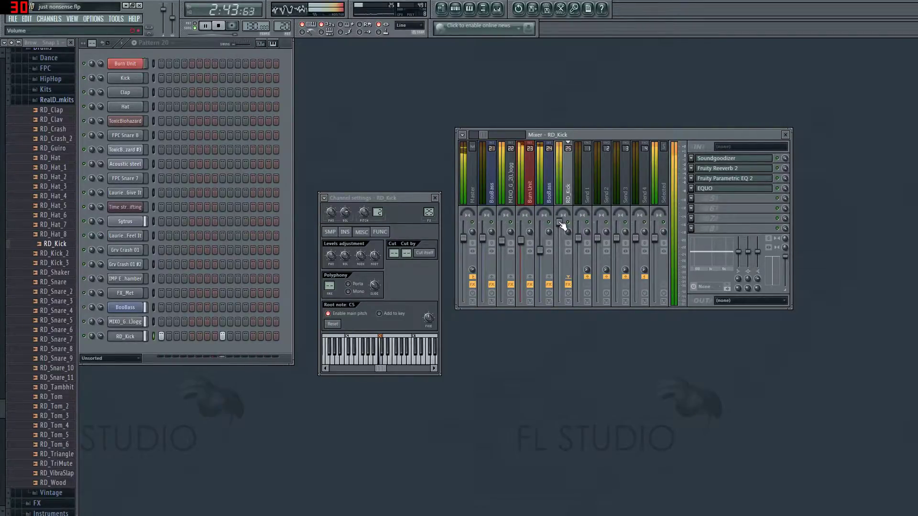
- Replay the section after bar 70 while lowering RD_Kick's mixer fader and raising its volume multiplier, ending with playback stopped
click(346, 246)
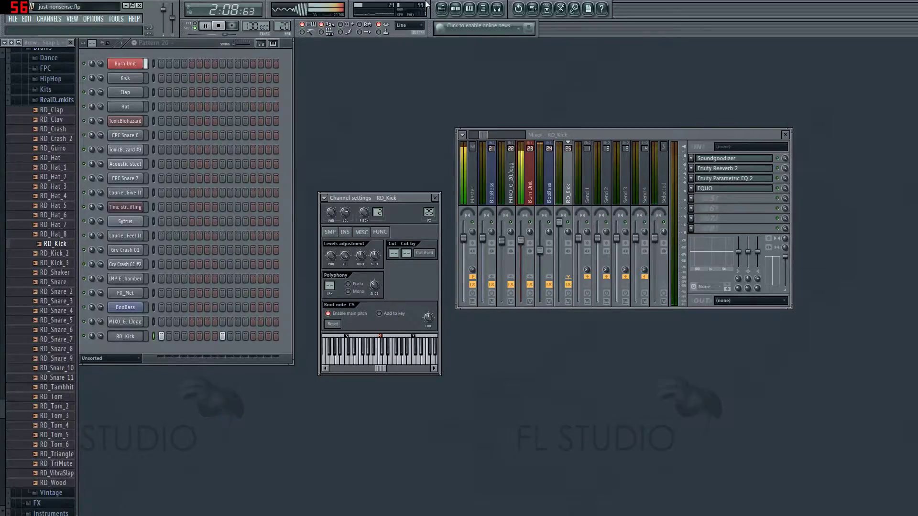
click(442, 9)
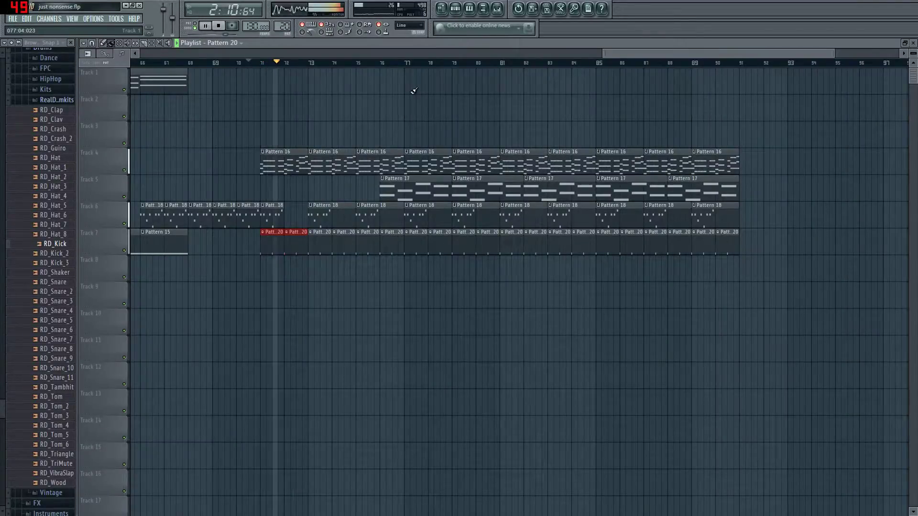
key(F5)
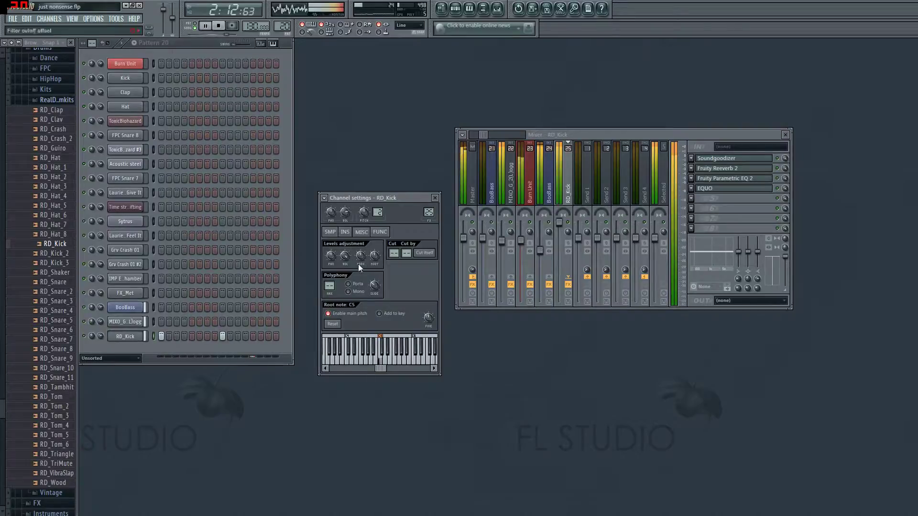
drag(559, 222, 559, 237)
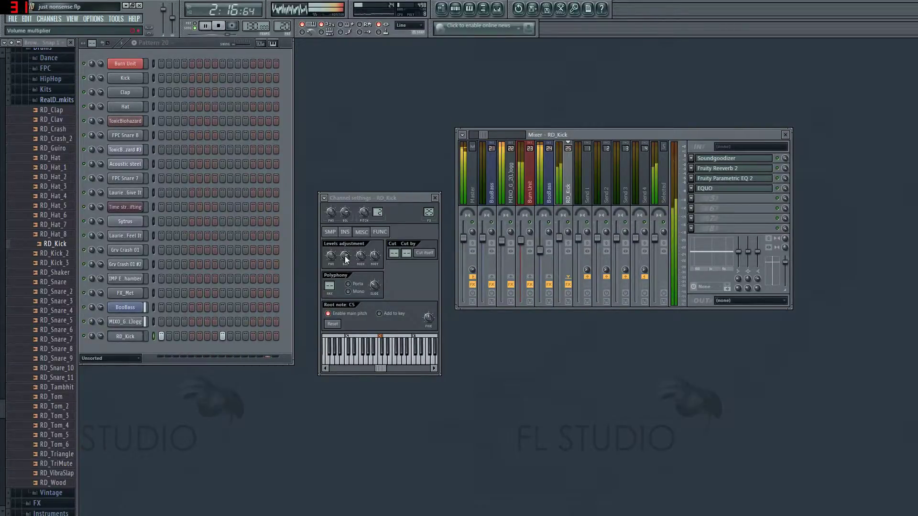
drag(345, 256, 345, 249)
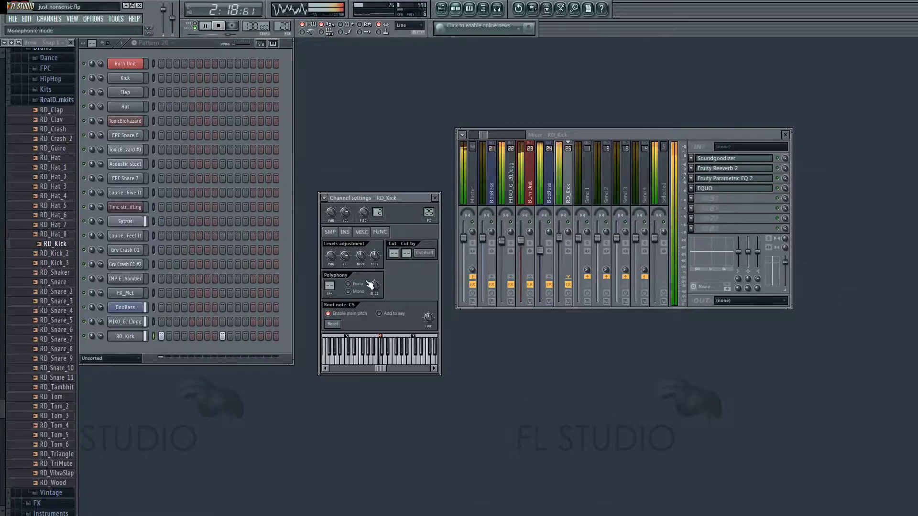
key(Escape)
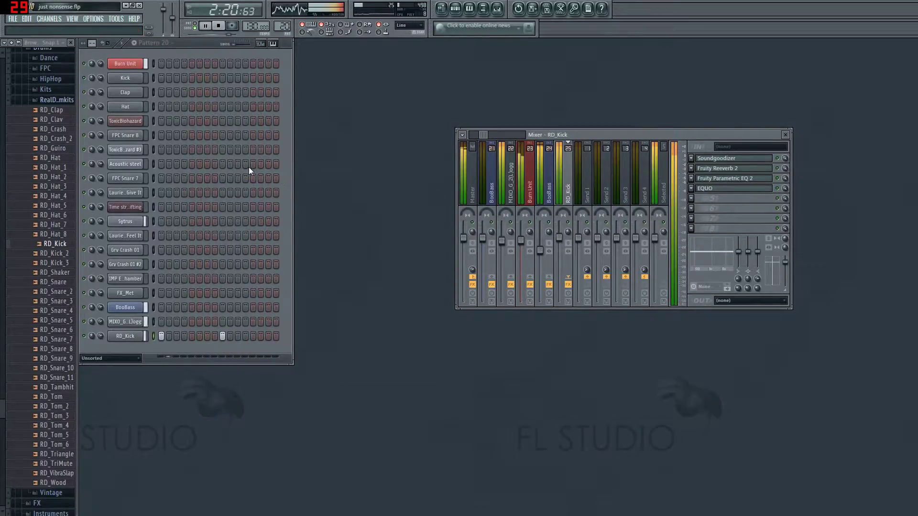
key(space)
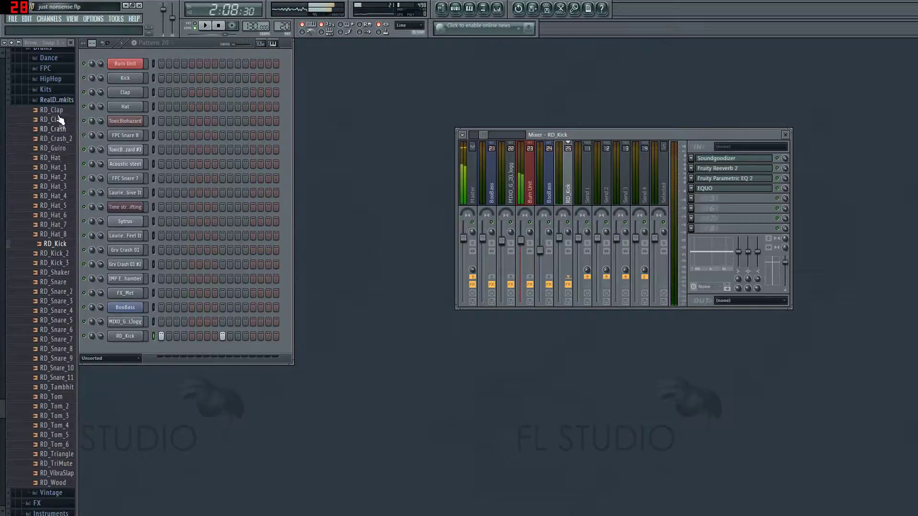
- Compare the RD_Tom samples in the RealDrumkits folder and add RD_Tom as a new channel below RD_Kick
click(61, 407)
click(61, 399)
click(61, 417)
click(65, 437)
click(63, 416)
click(62, 407)
click(62, 398)
drag(137, 350, 142, 353)
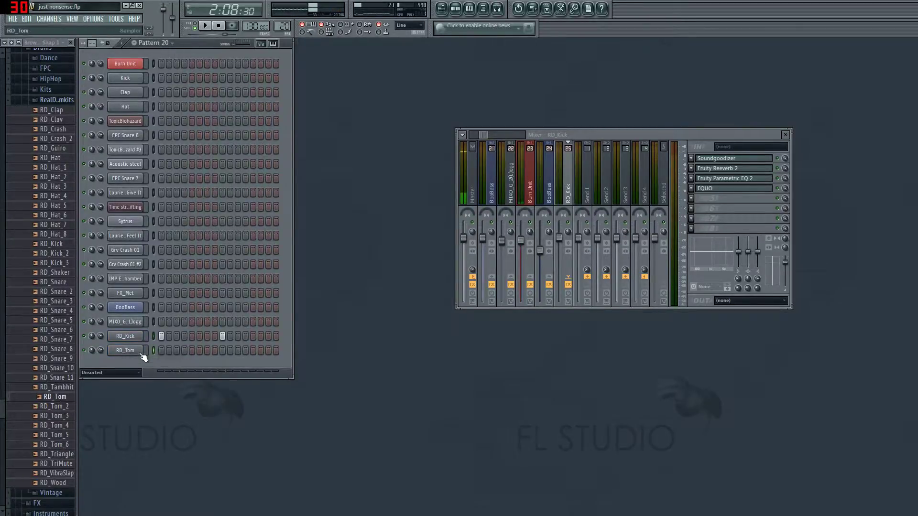
- View RD_Tom's empty piano roll across several bars and play Pattern 20 for reference
right_click(143, 349)
click(170, 351)
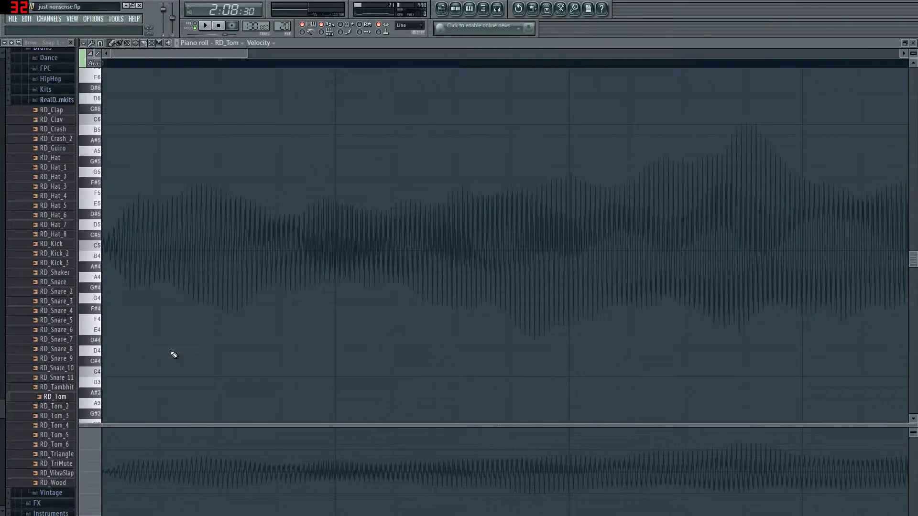
key(space)
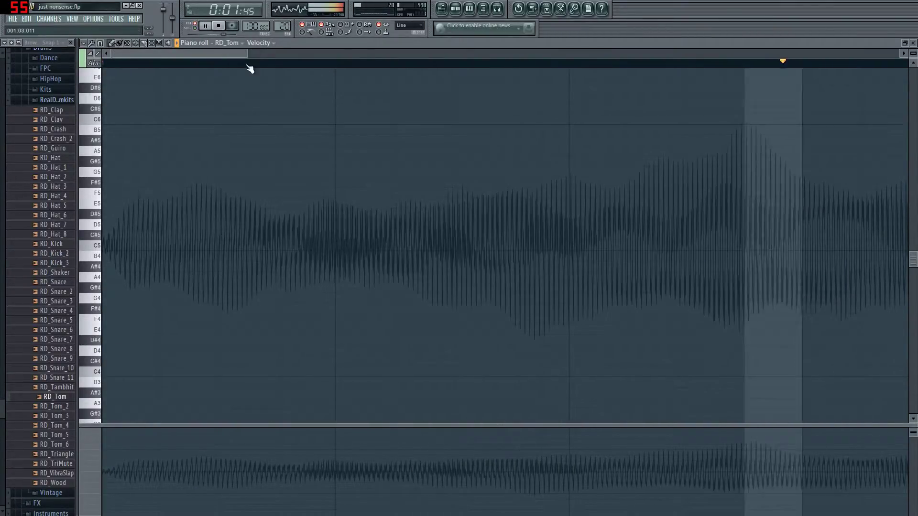
drag(245, 54, 661, 40)
key(space)
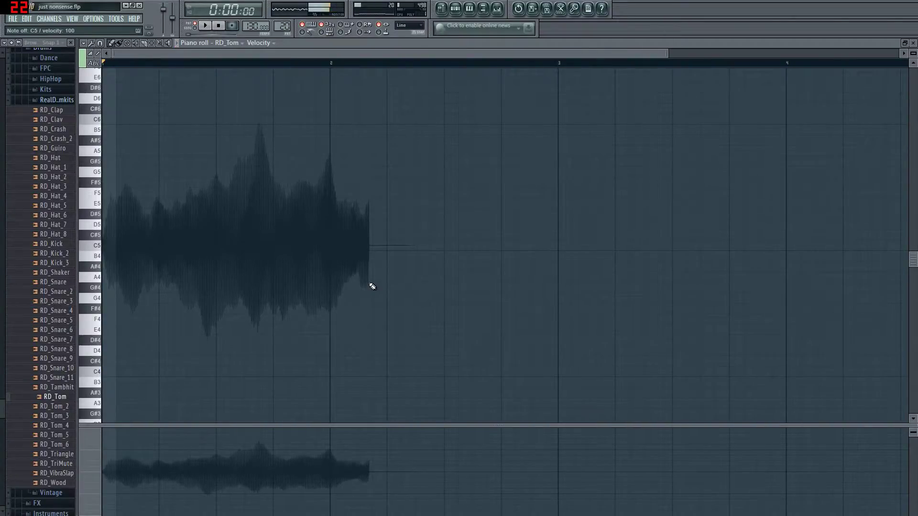
key(space)
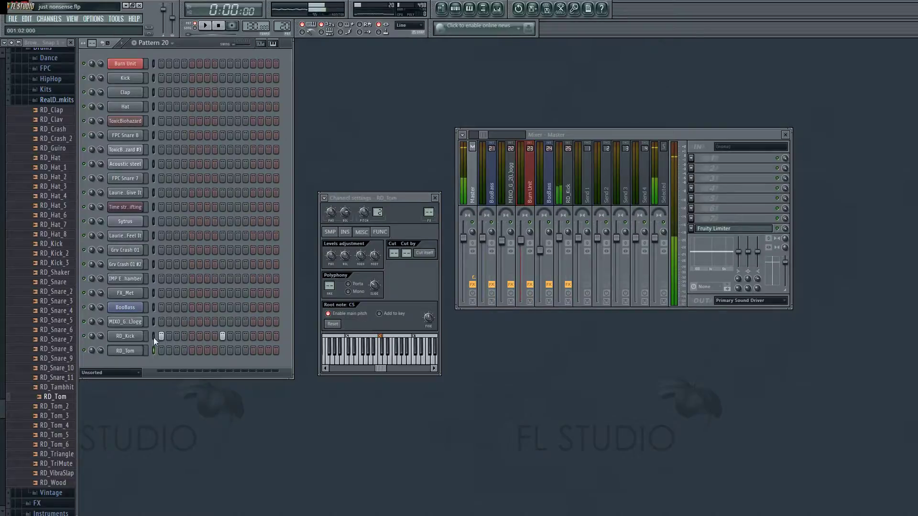
- Convert RD_Kick's steps in Pattern 20 to piano roll notes and reopen RD_Tom's piano roll with the pattern playing
right_click(145, 330)
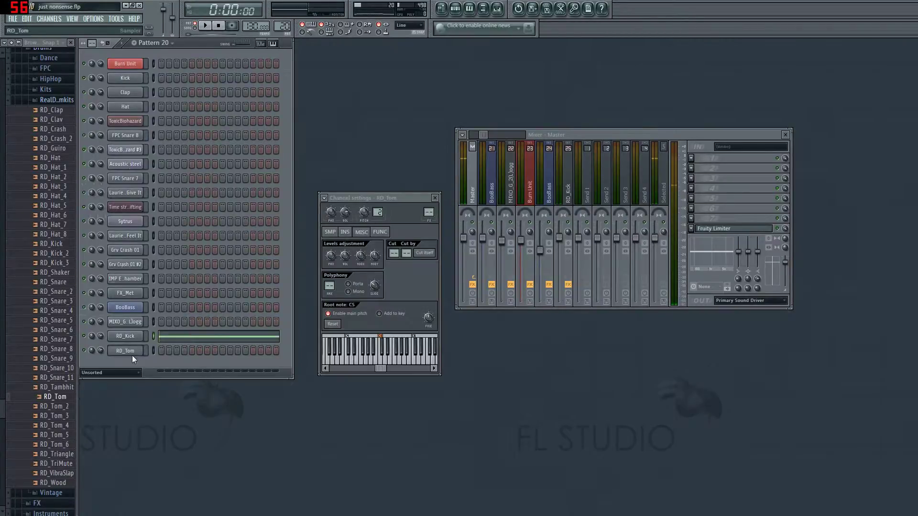
right_click(142, 349)
click(178, 350)
drag(249, 52, 745, 46)
key(space)
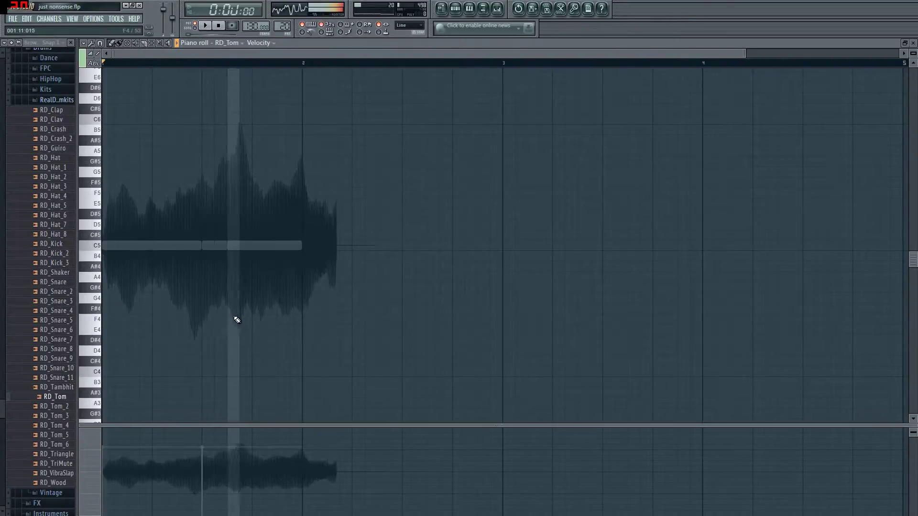
- Place a one-step C5 note in the second half of bar 1 in RD_Tom's piano roll and play the pattern
key(space)
click(238, 311)
right_click(330, 310)
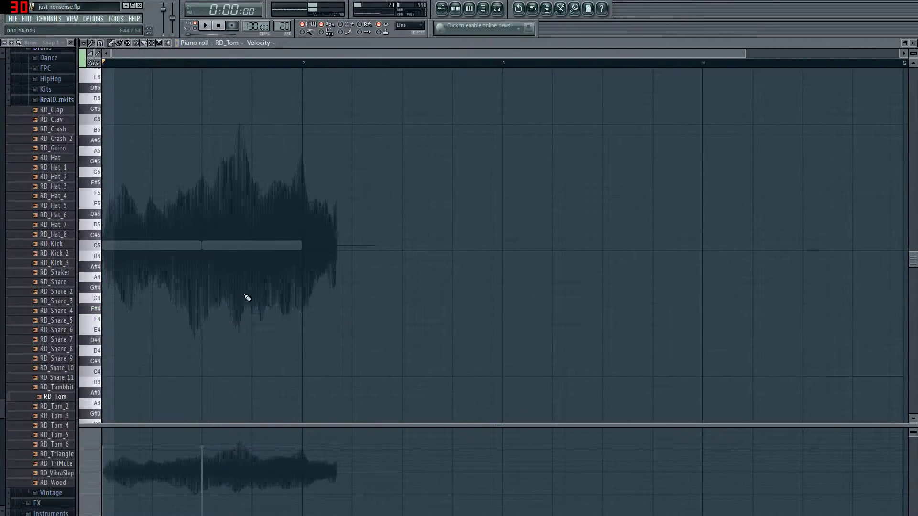
click(242, 246)
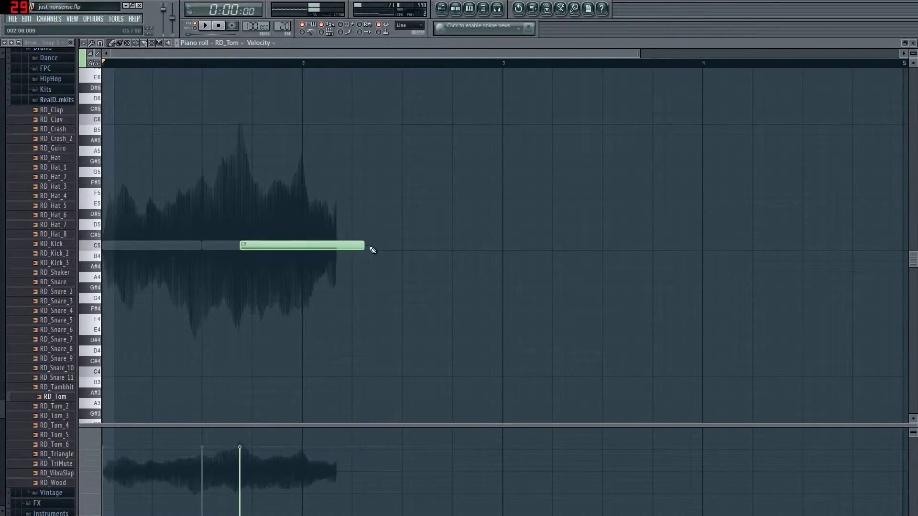
drag(364, 248, 233, 248)
key(space)
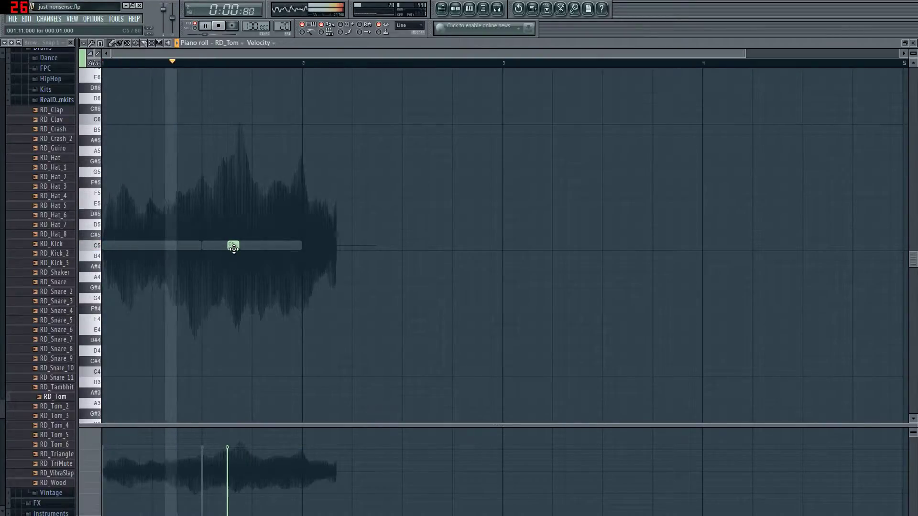
key(space)
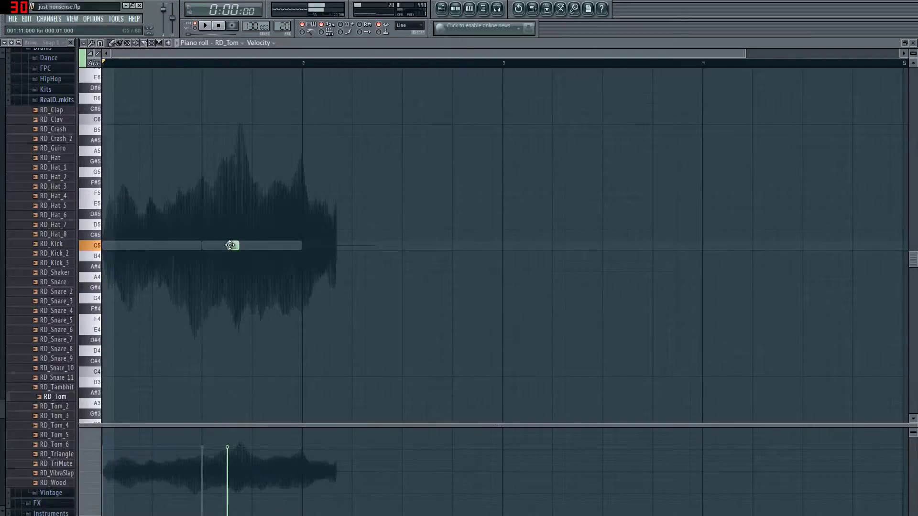
- Move the C5 note one step later, and add a second C5 note near the end of bar 1, placed three steps after it
drag(234, 248, 245, 245)
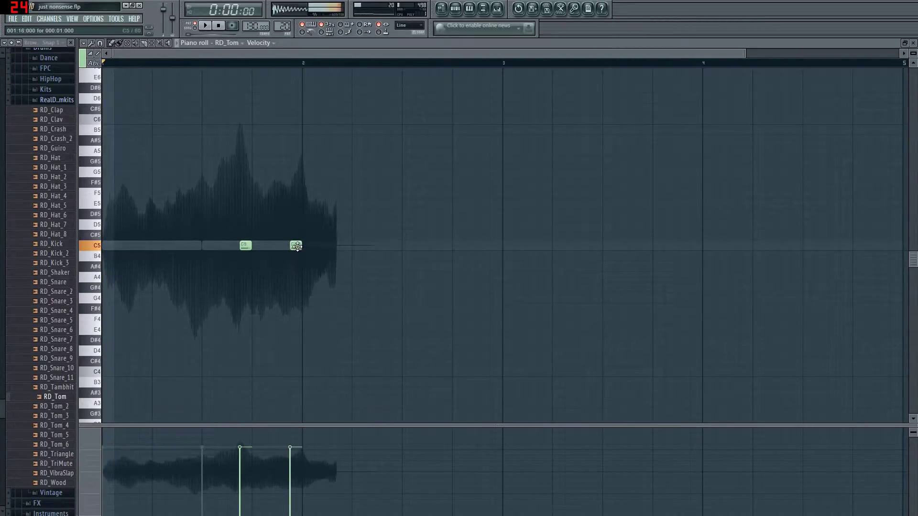
key(space)
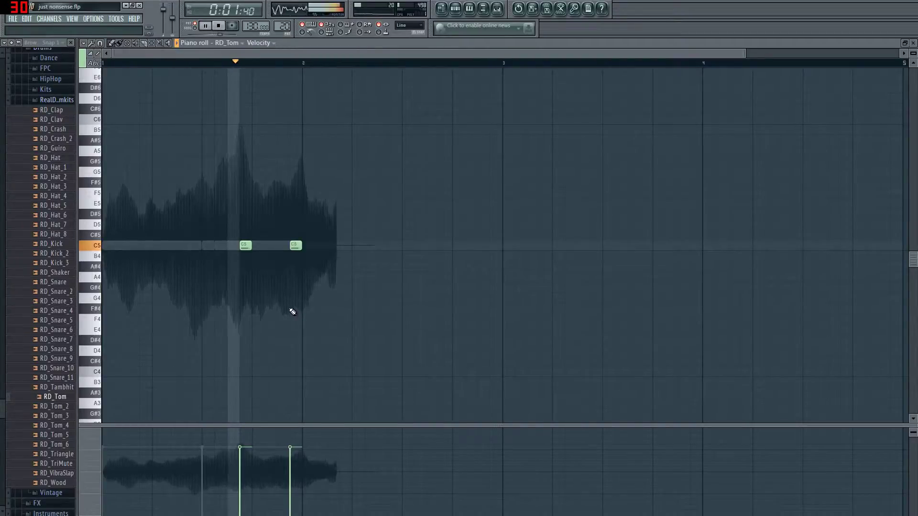
key(space)
drag(294, 245, 286, 246)
key(space)
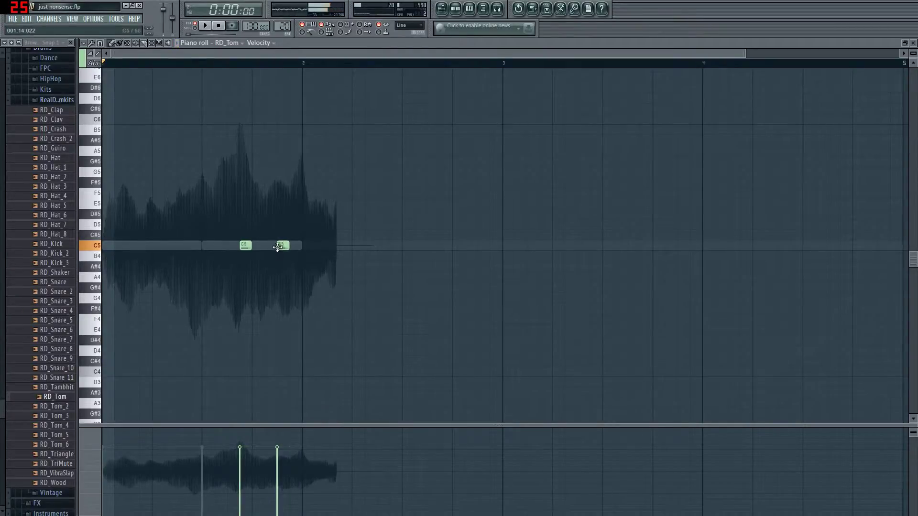
- Try both C5 notes one step earlier and play the pattern
drag(271, 247, 258, 247)
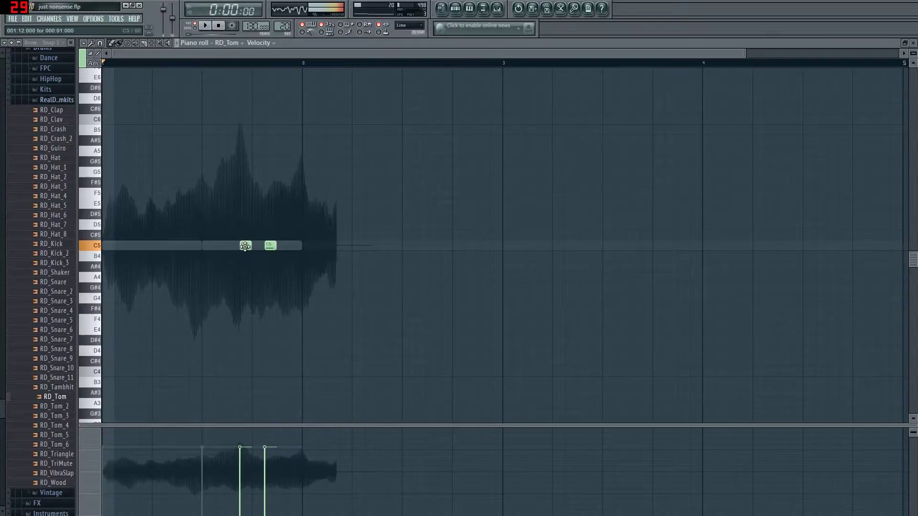
drag(242, 247, 229, 246)
key(space)
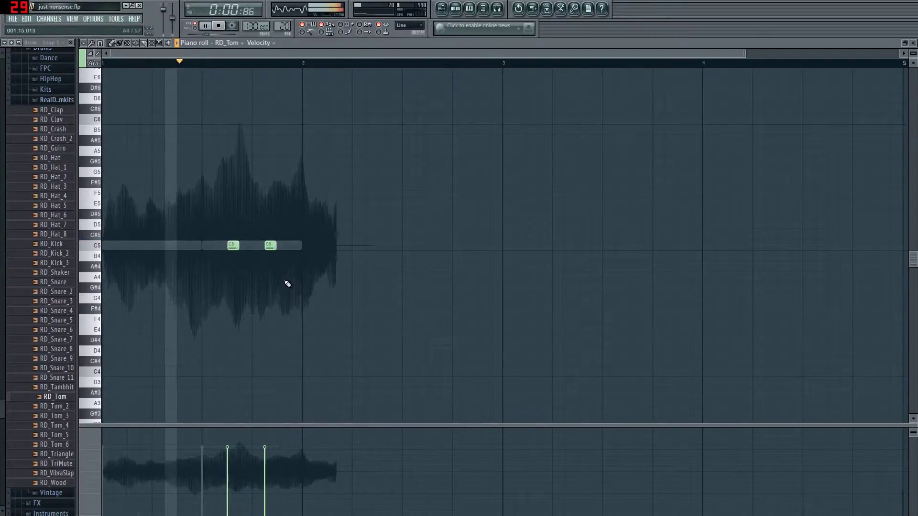
key(space)
- Shift both C5 notes one step later and play the pattern again
drag(239, 244, 285, 247)
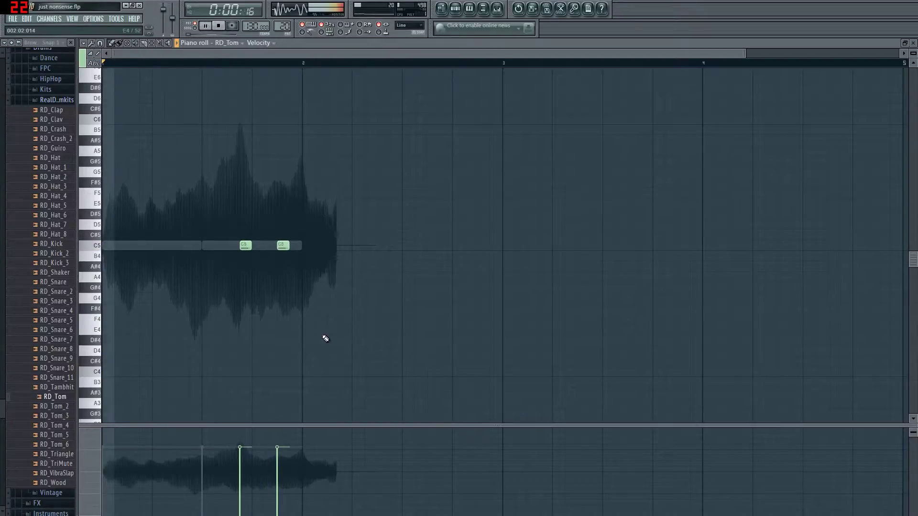
key(space)
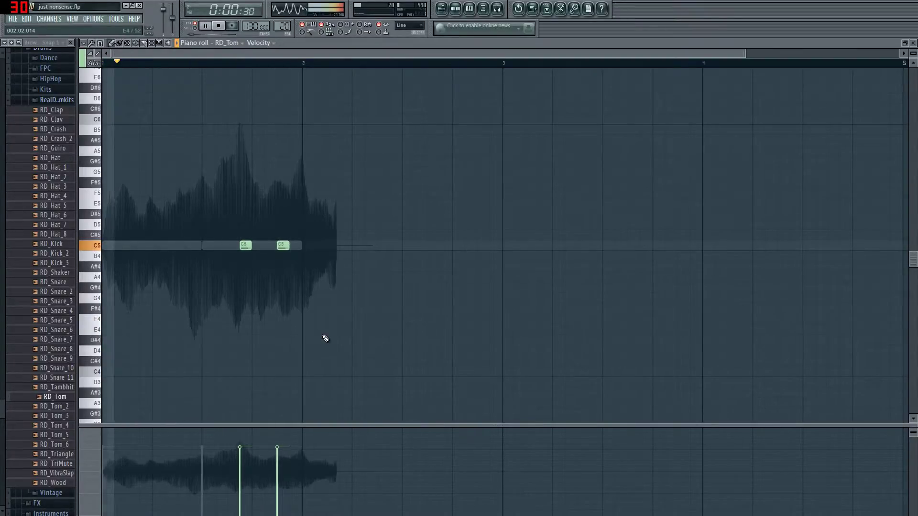
key(space)
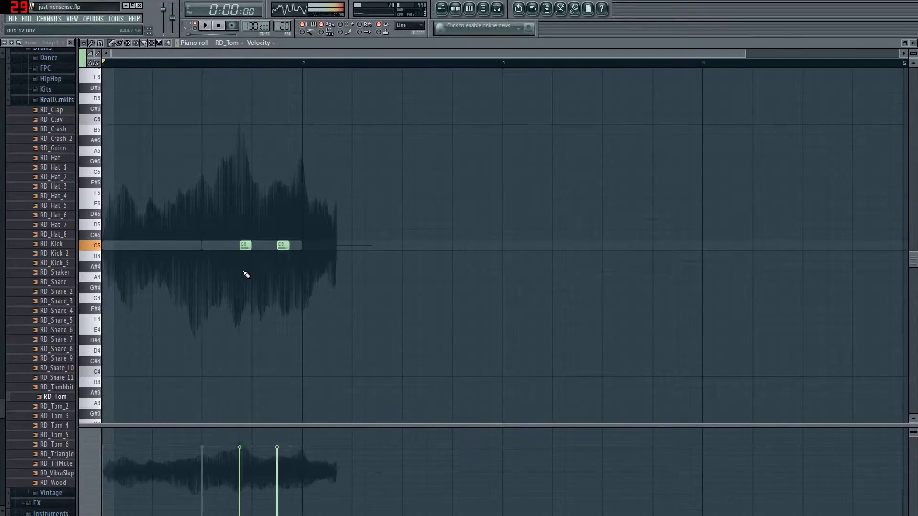
- Try doubling the two C5 notes with A4 notes, play the pattern, and delete the A4 notes
drag(244, 267, 244, 277)
click(283, 277)
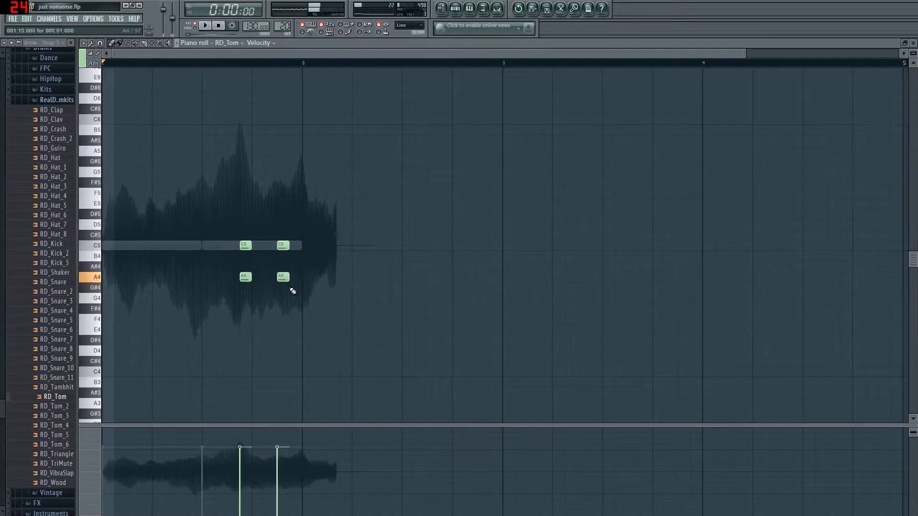
key(space)
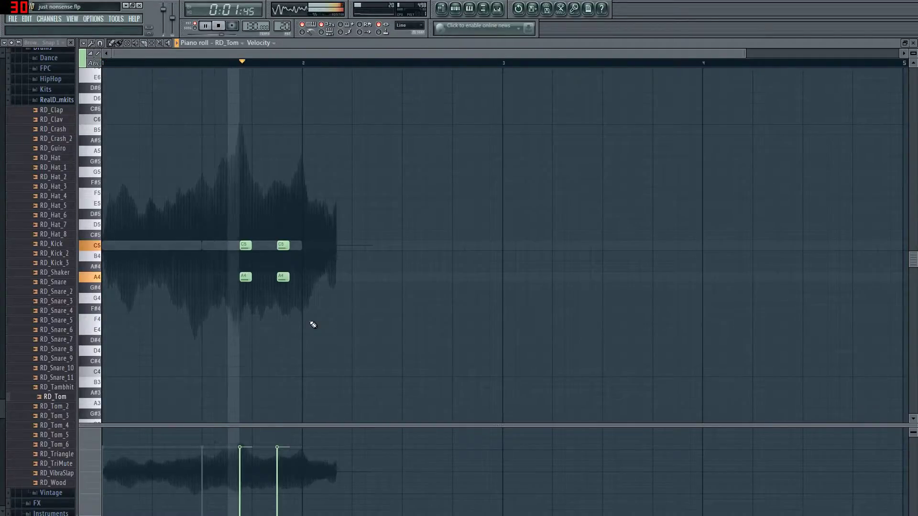
right_click(245, 277)
key(space)
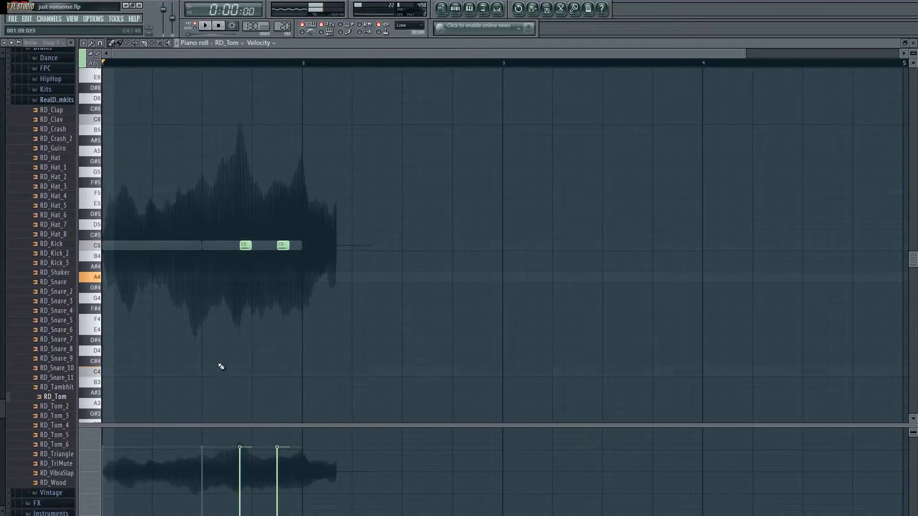
- Add one-step F4 notes beneath the two C5 notes and play the pattern
drag(233, 324, 252, 320)
click(290, 320)
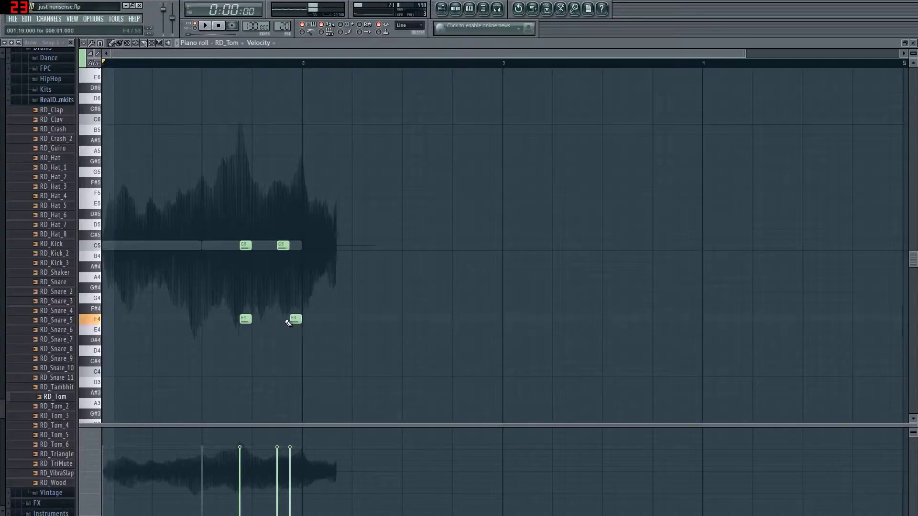
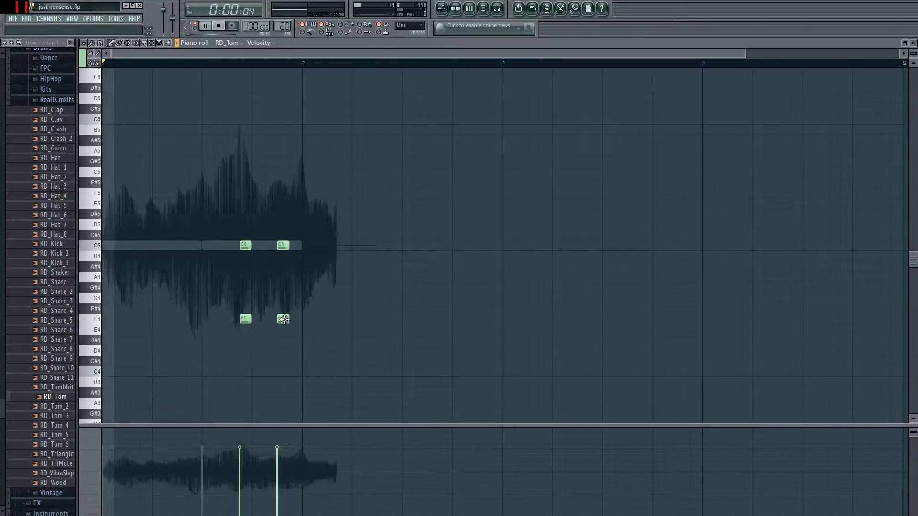
key(space)
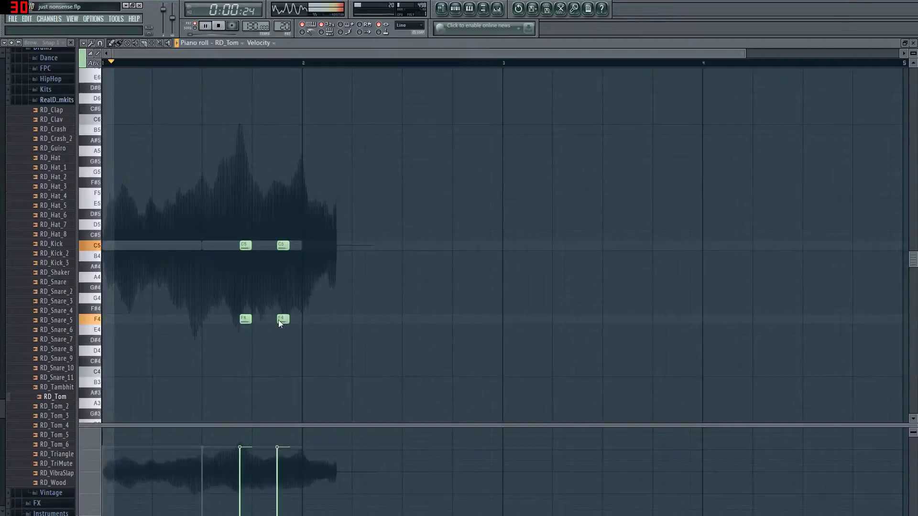
- Route the RD_Tom channel to a free mixer track
key(F7)
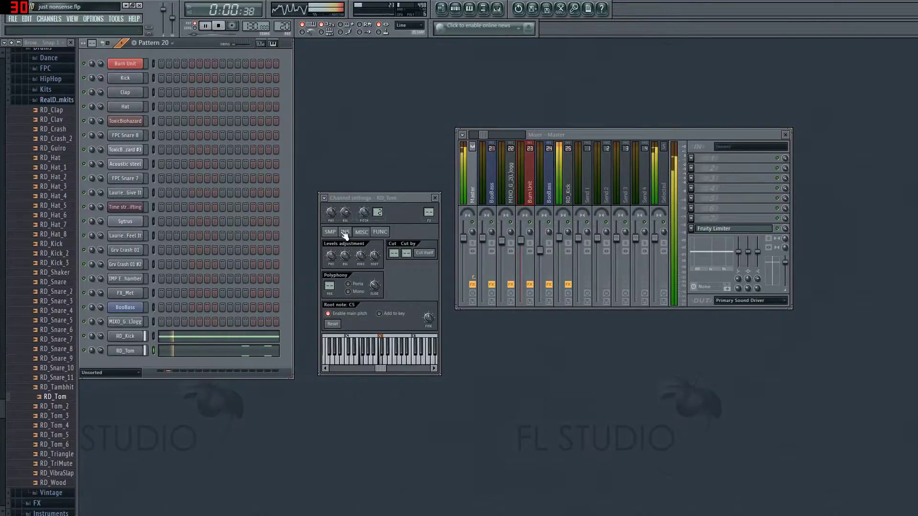
click(327, 197)
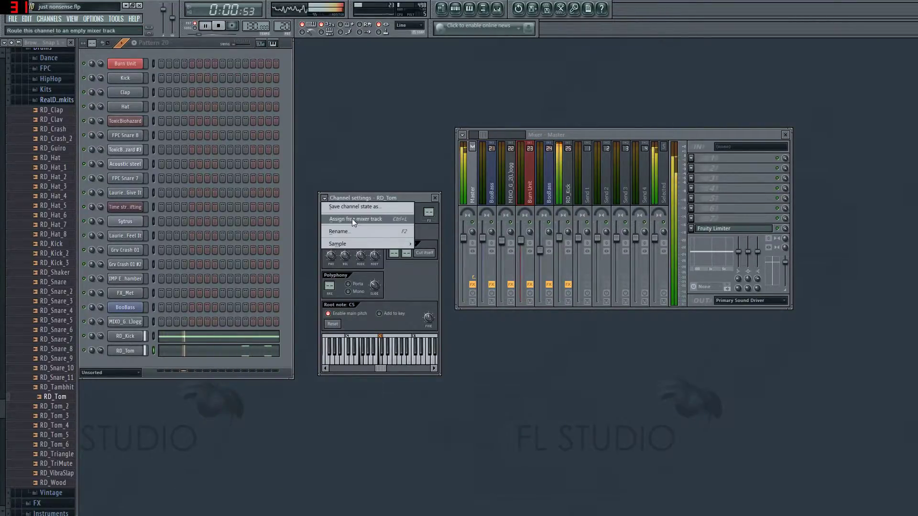
click(352, 219)
- Insert Soundgoodizer as the first effect on RD_Tom's mixer track, compare its modes and set it to mode D
click(694, 158)
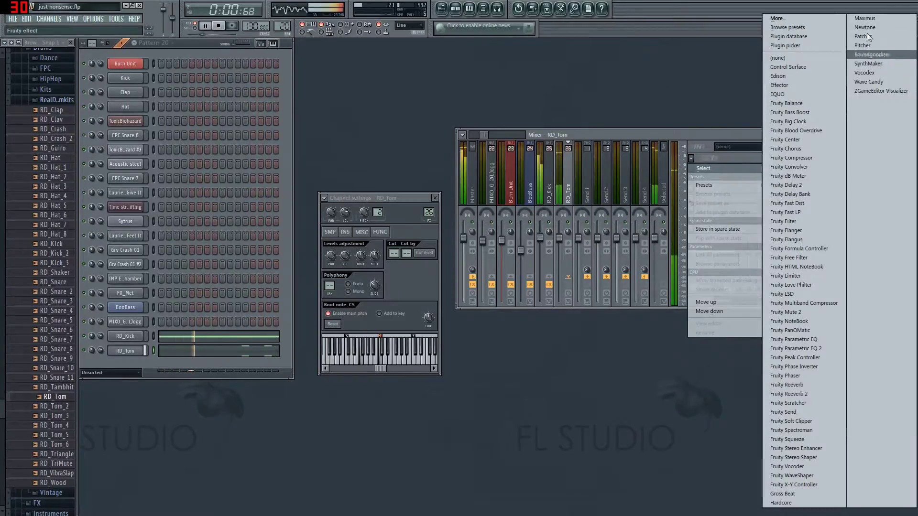
click(873, 54)
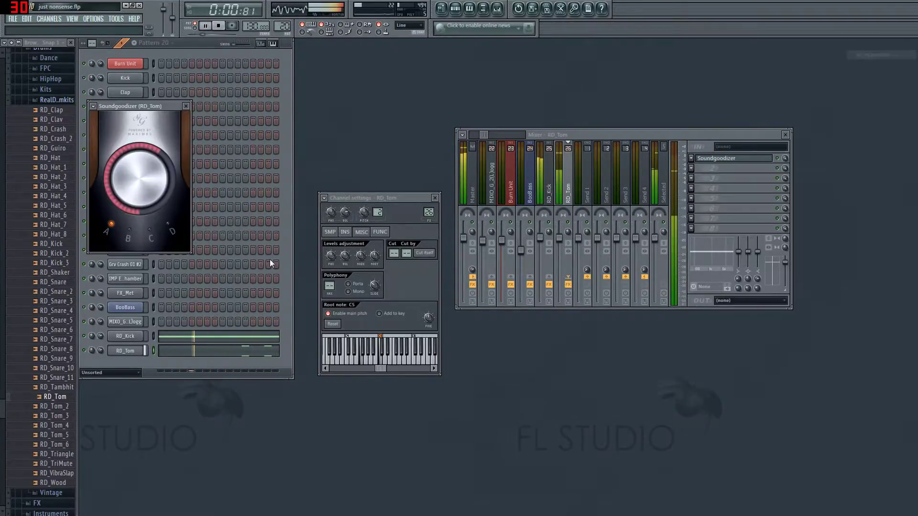
click(136, 241)
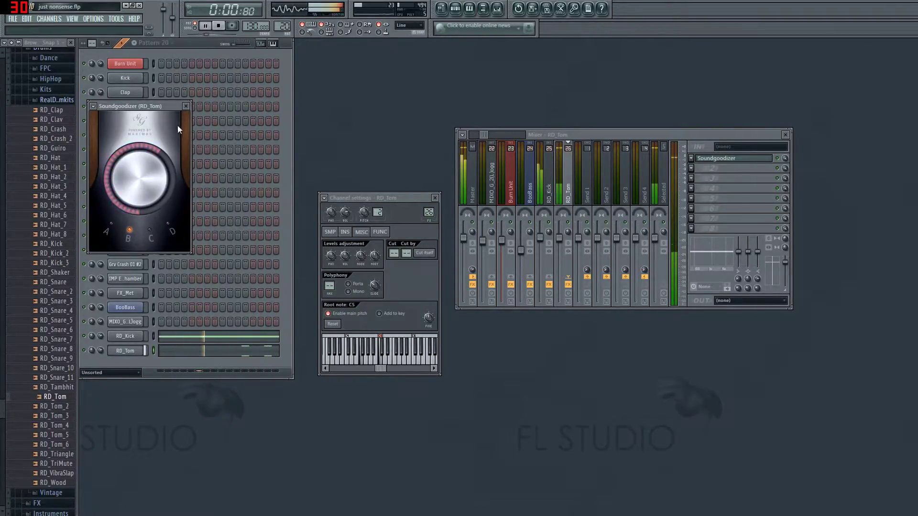
click(172, 229)
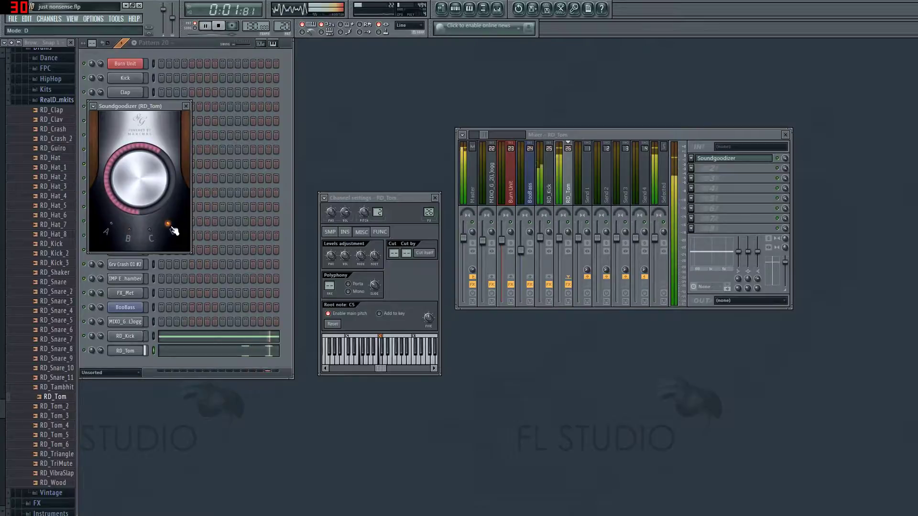
click(186, 106)
- Add Fruity Parametric EQ 2 to RD_Tom's mixer track, boosting band 4 near 591 Hz, band 3 near 333 Hz and band 6 near 3.5 kHz
click(691, 168)
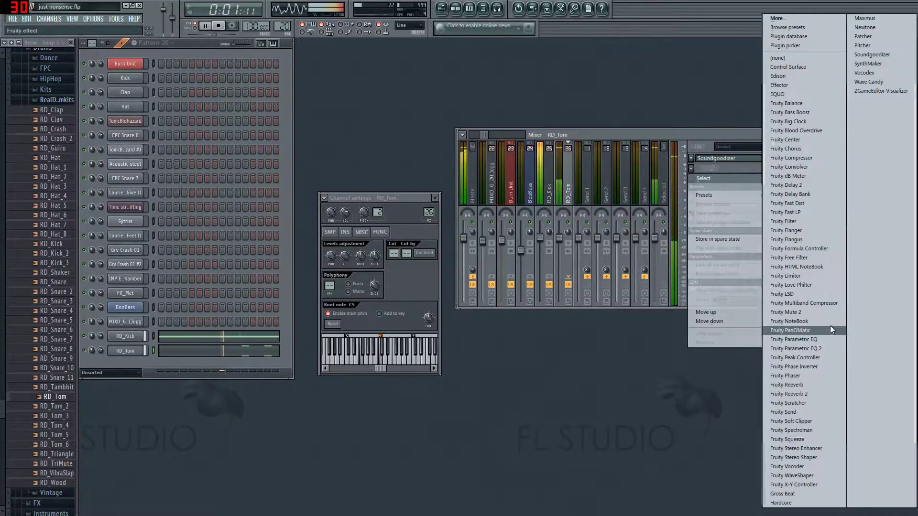
click(830, 349)
drag(219, 205, 218, 175)
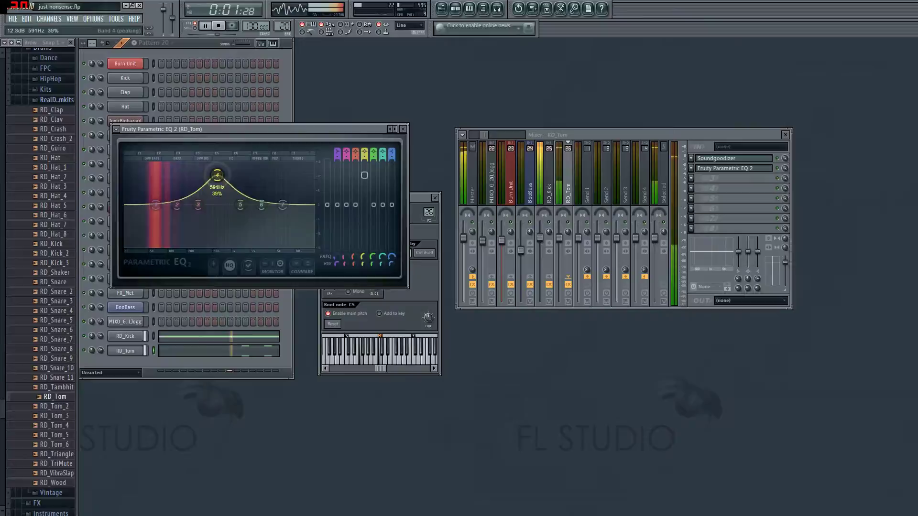
drag(198, 205, 192, 183)
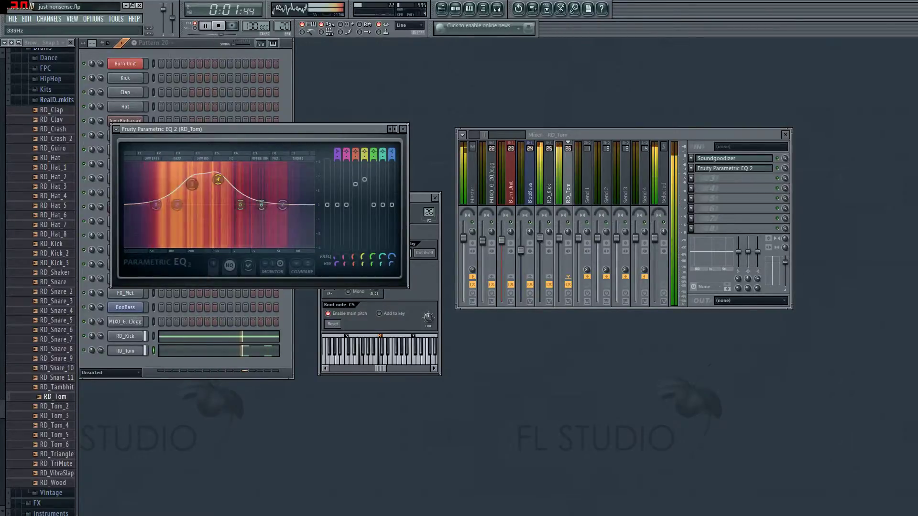
mouse_move(261, 205)
mouse_down()
mouse_move(266, 182)
mouse_move(269, 190)
mouse_up()
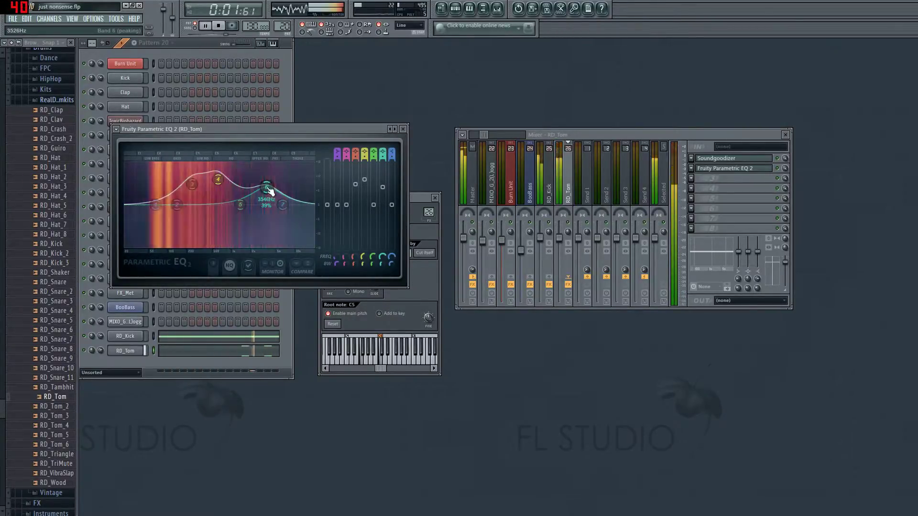
click(402, 129)
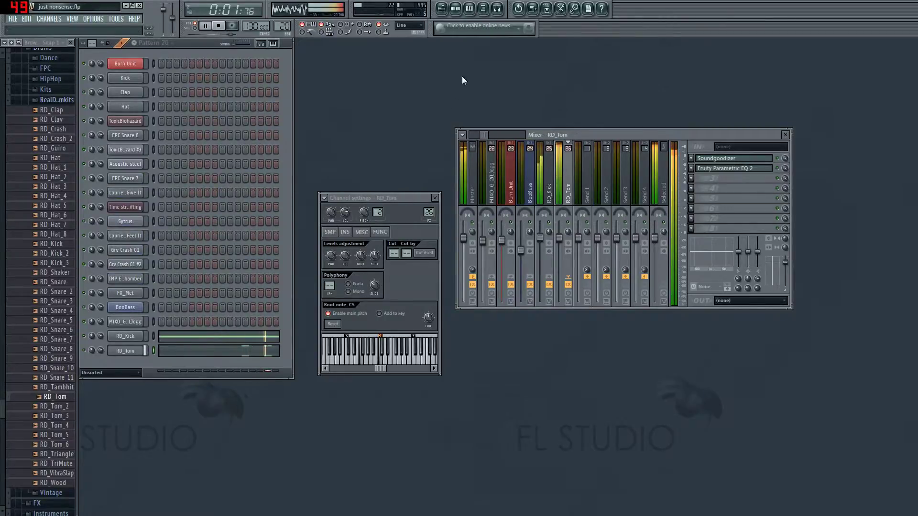
- Play the song in the playlist from about bar 70 to check the arrangement with the new tom part
key(F5)
click(245, 63)
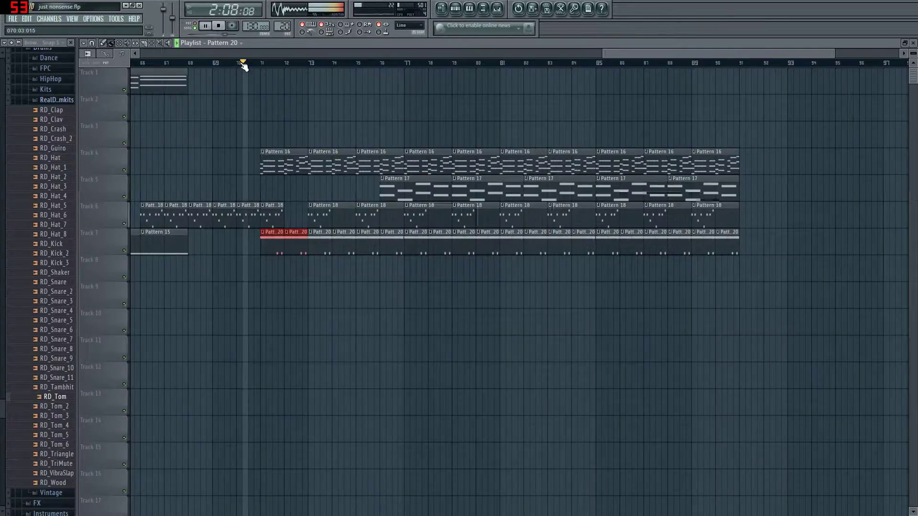
drag(654, 55, 635, 59)
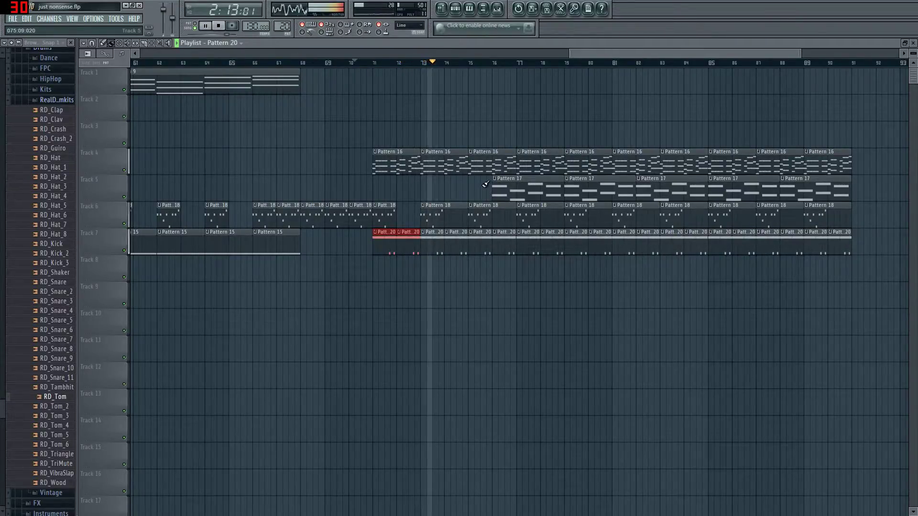
drag(640, 53, 749, 50)
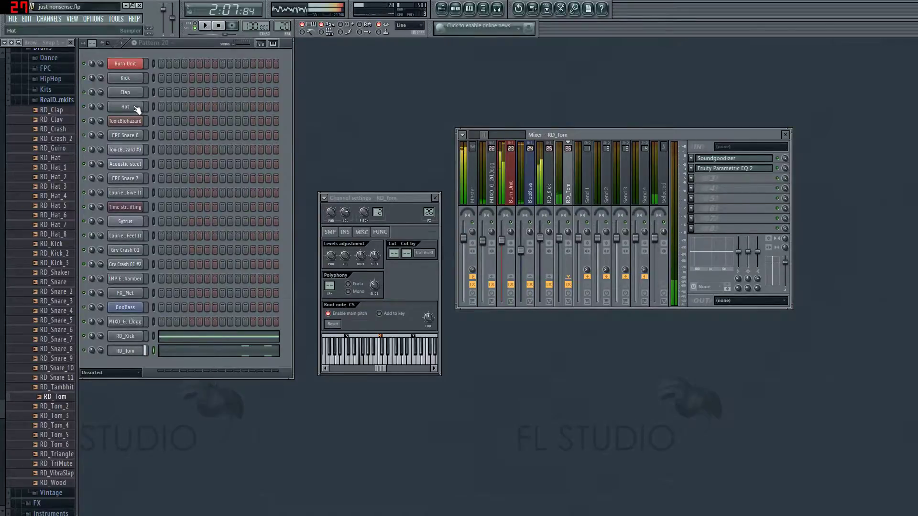
- Audition the Clap and Grv Crash 01 channels
click(129, 94)
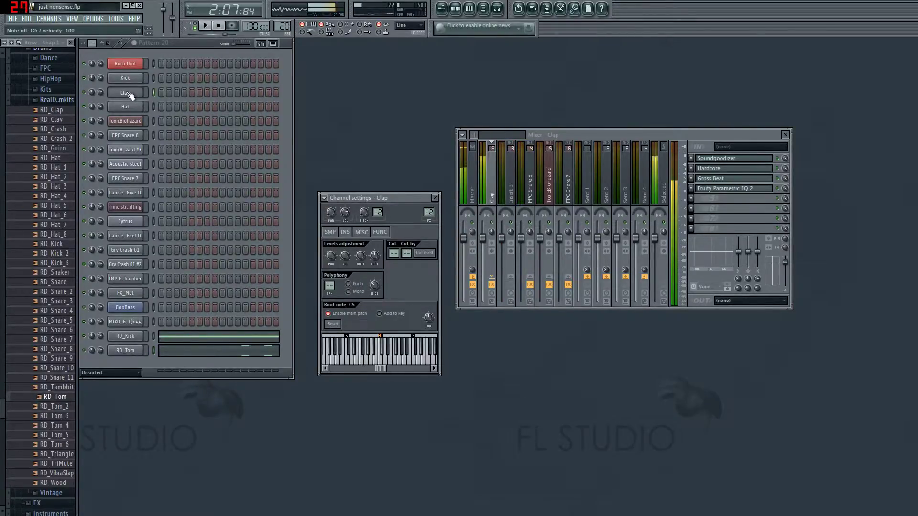
click(127, 251)
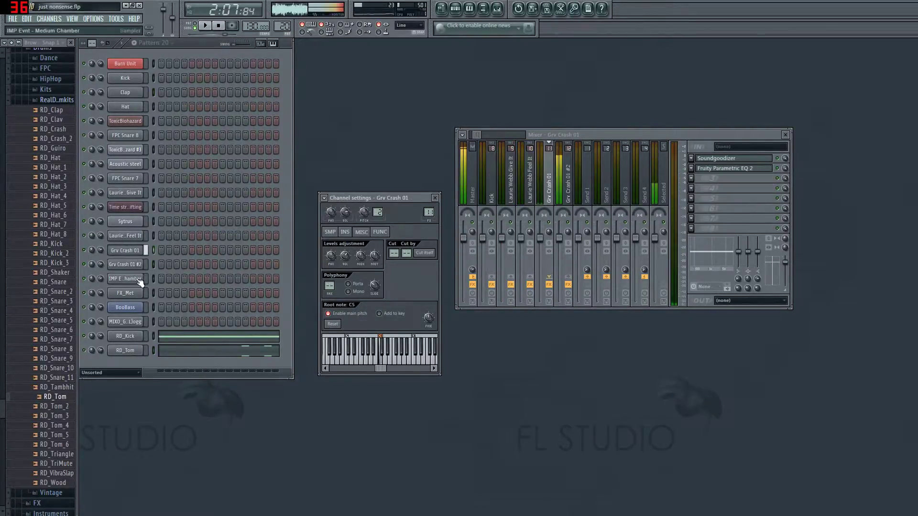
click(137, 254)
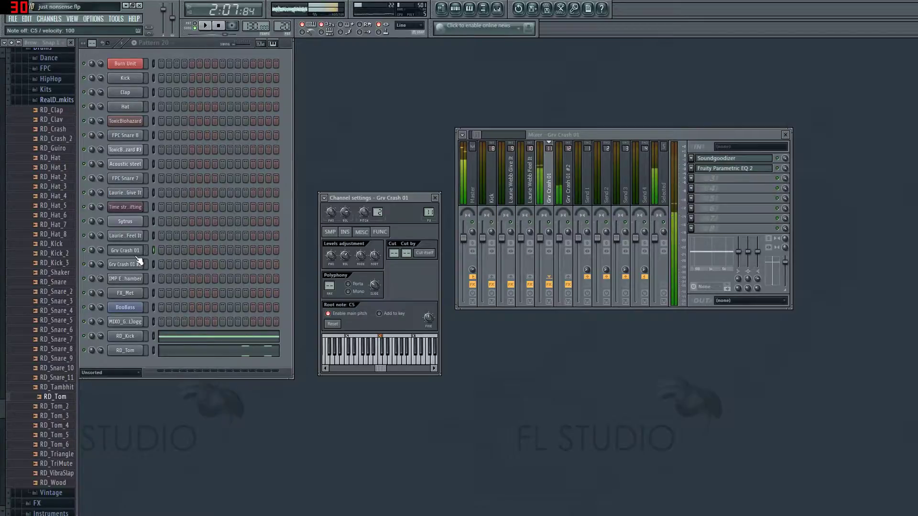
- Stop playback and audition the IMP Evnt - Medium Chamber, FPC Snare 7 and FPC Snare 8 channels
click(220, 26)
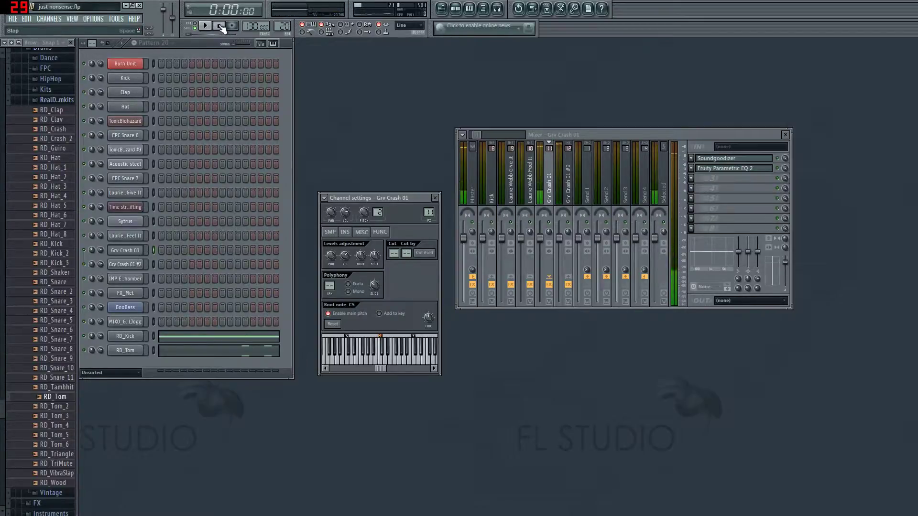
click(129, 281)
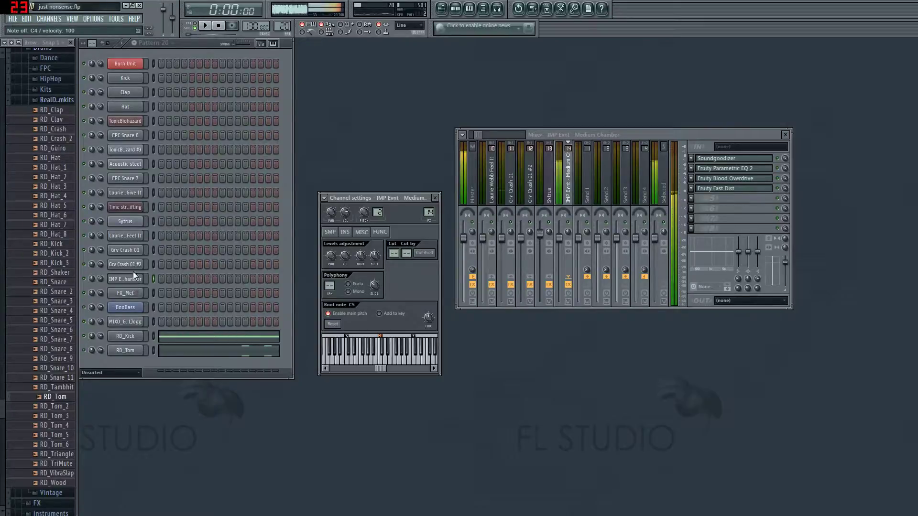
click(137, 180)
click(145, 136)
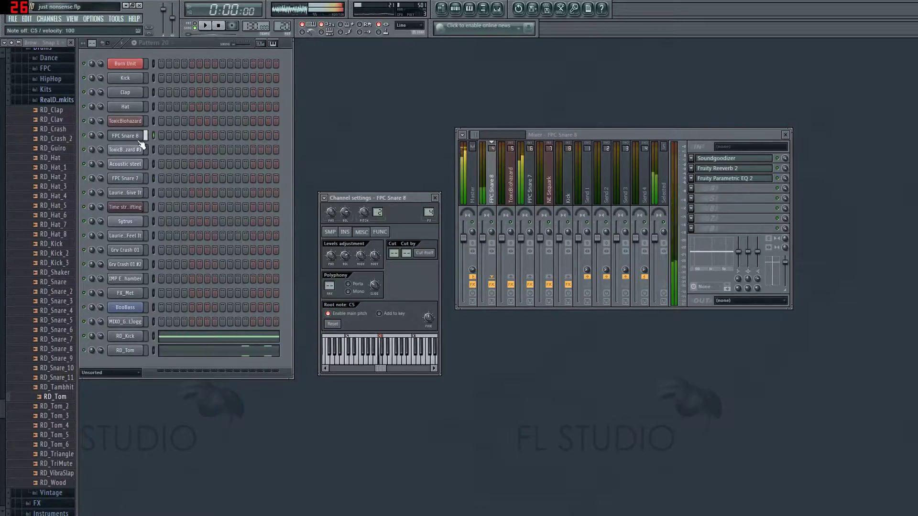
click(219, 27)
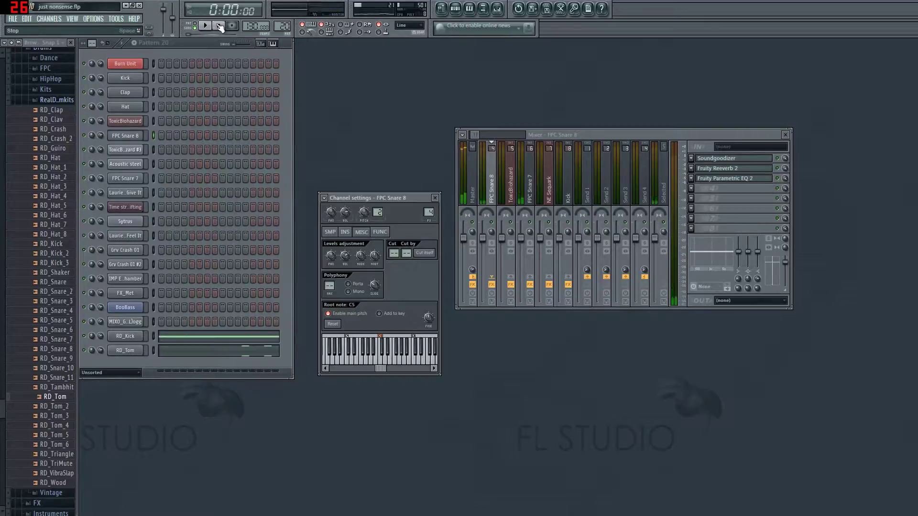
click(135, 180)
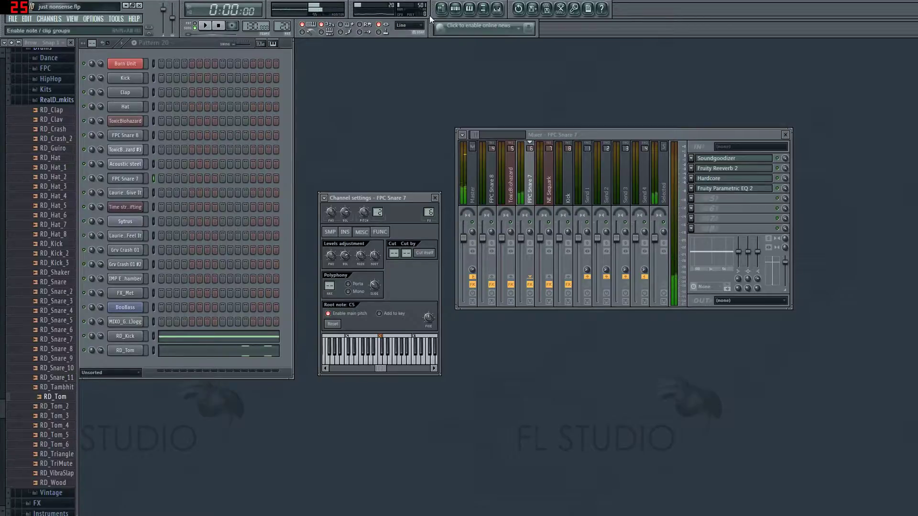
- Pick Pattern 2 in the playlist and paint a row of its clips on Track 8 from bar 72 to about bar 92
click(441, 8)
drag(666, 51, 175, 153)
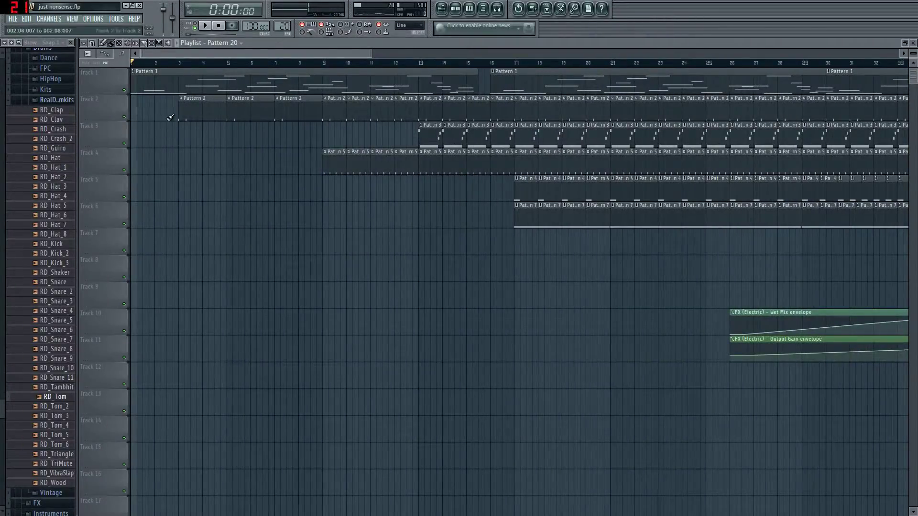
drag(253, 70, 730, 76)
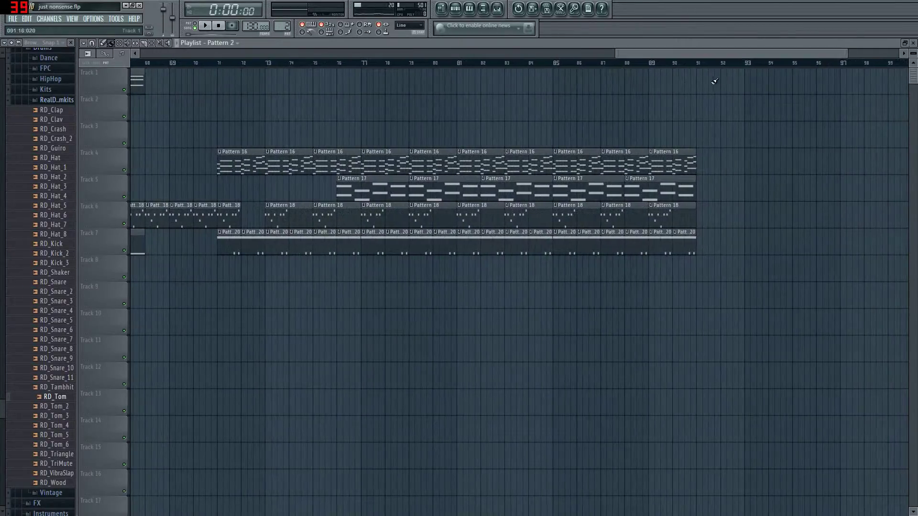
drag(247, 273, 715, 268)
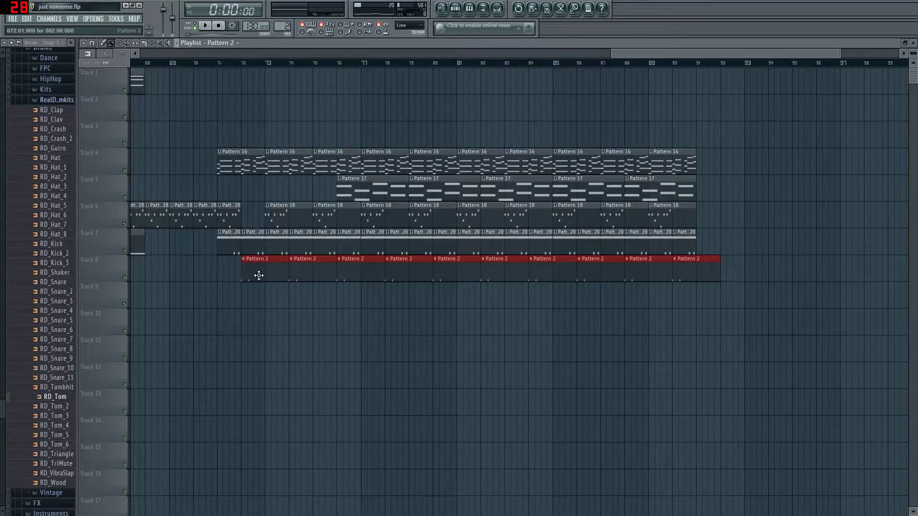
- Play the playlist arrangement from about bar 71 to hear the section with the added Pattern 2 clips
click(213, 63)
key(space)
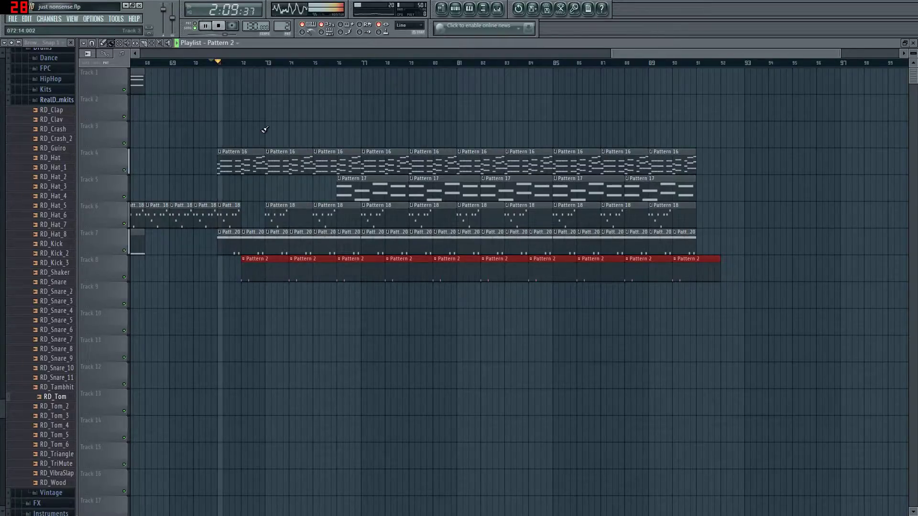
scroll(639, 63, left, 2)
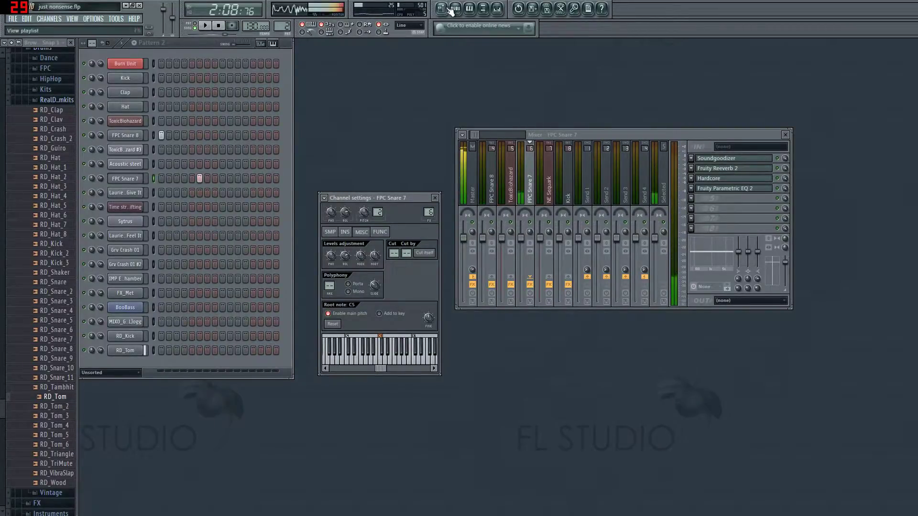
- Switch to the empty Pattern 19 and insert a Sakura instrument channel
mouse_move(289, 26)
mouse_down()
mouse_move(289, 6)
mouse_move(285, 25)
mouse_up()
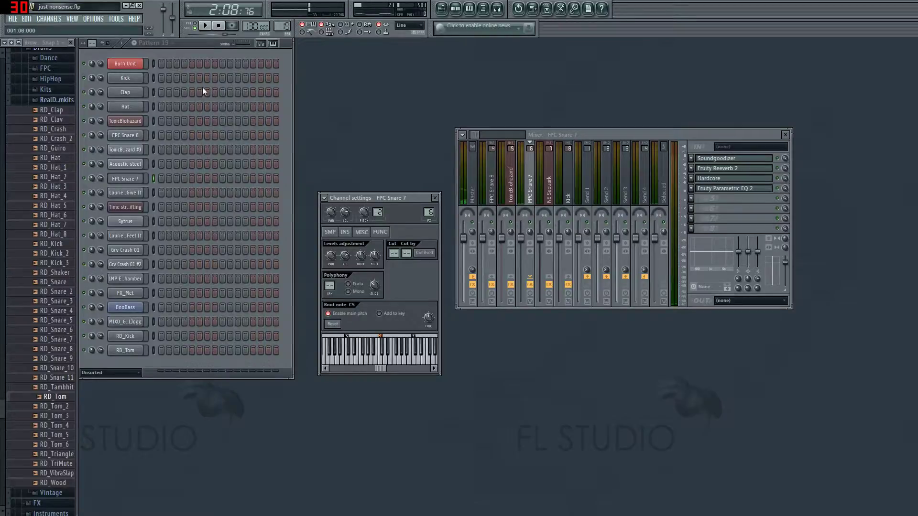
right_click(136, 353)
mouse_move(172, 446)
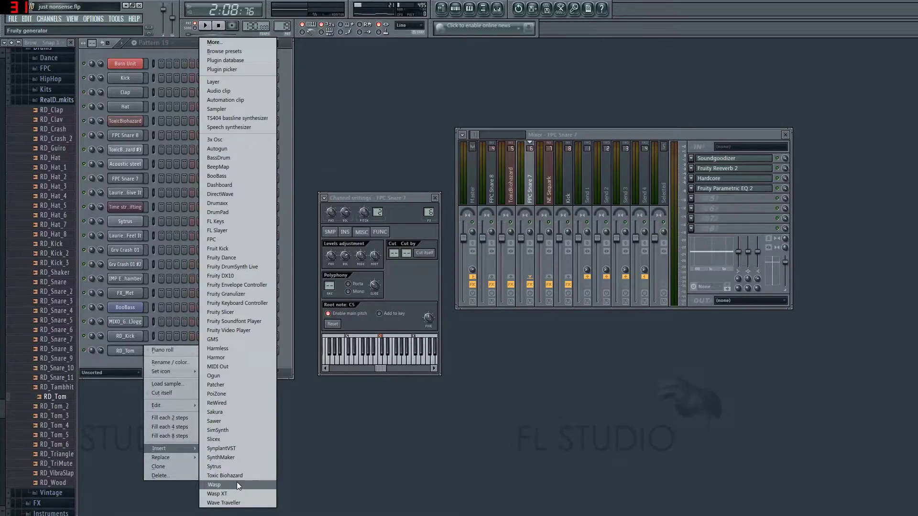
click(227, 411)
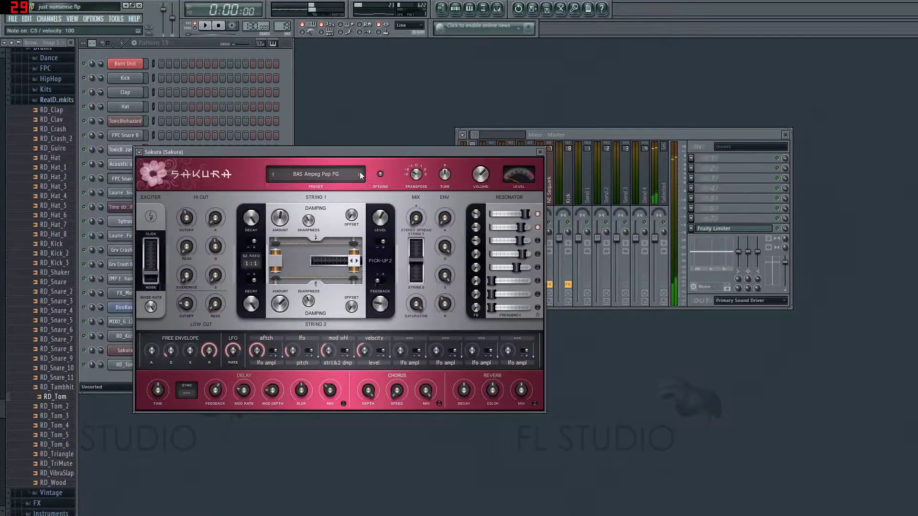
- Audition Sakura presets from the Bass, String, Keyboard, Prc and Sfx banks in the presets library
click(359, 173)
click(333, 175)
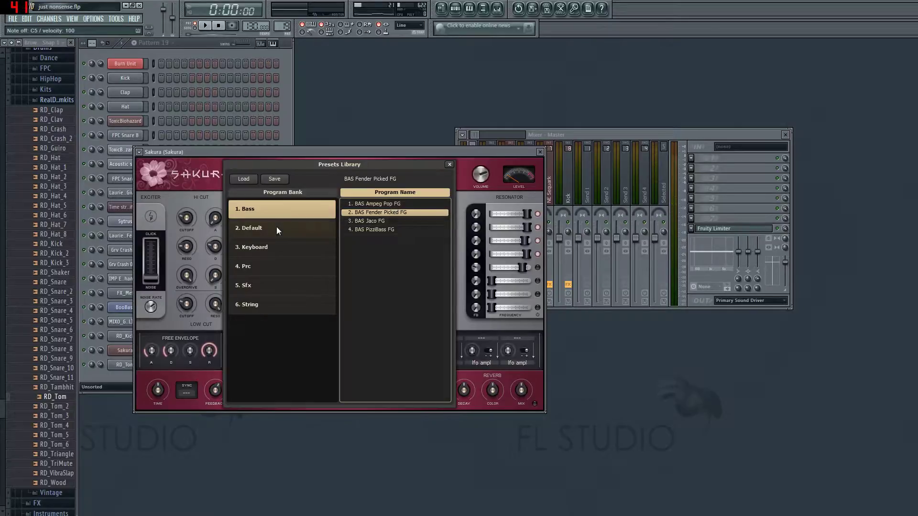
click(264, 305)
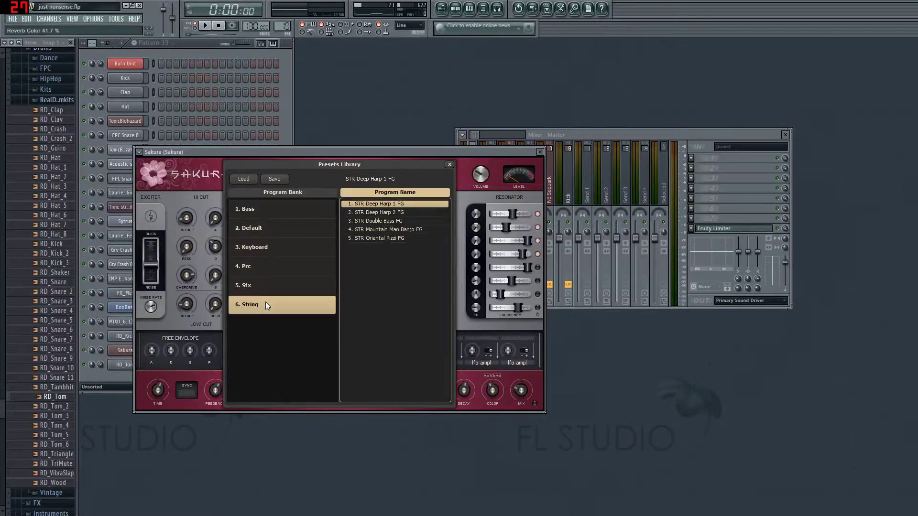
click(382, 212)
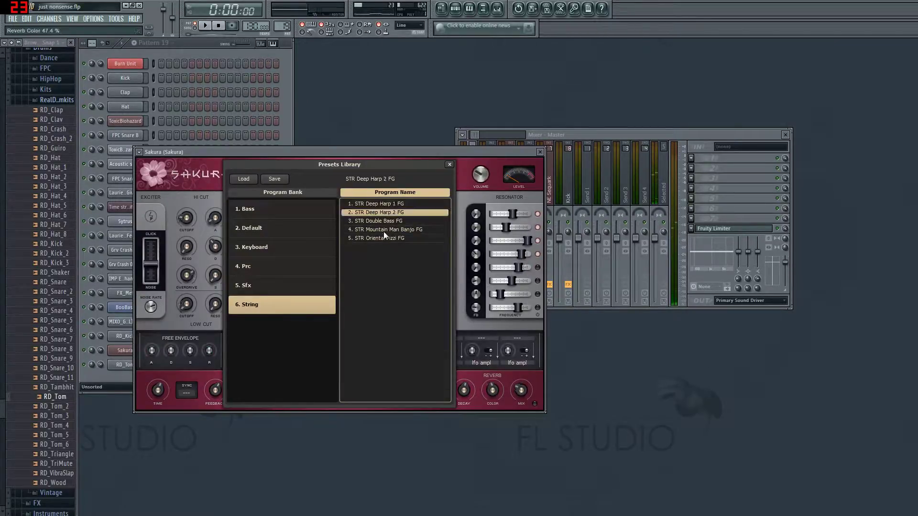
click(253, 249)
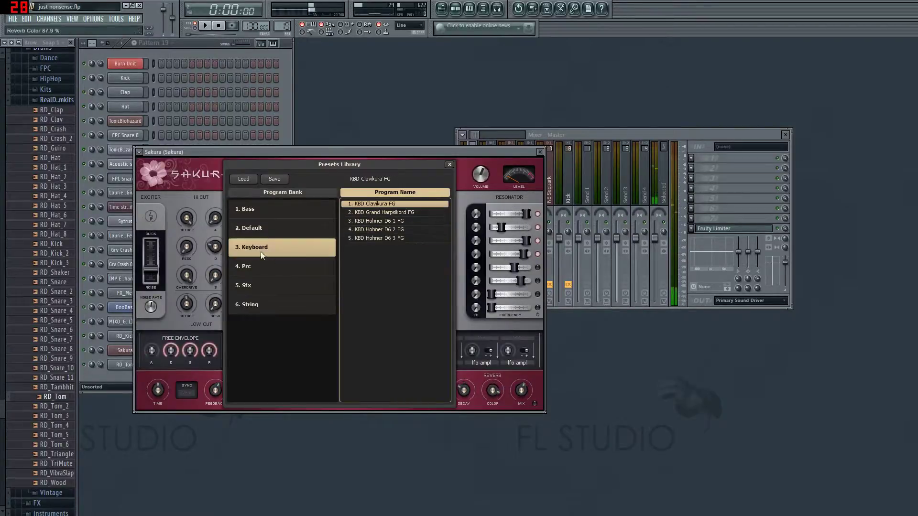
click(373, 221)
click(311, 267)
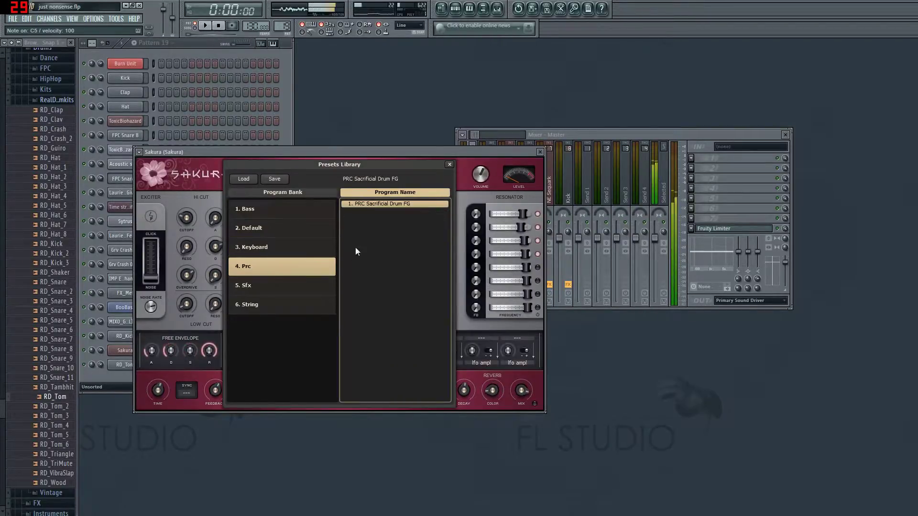
click(285, 284)
- Audition Aladdin and the Bowed 2 to Bowed 5 presets in Sakura's Default bank
click(277, 236)
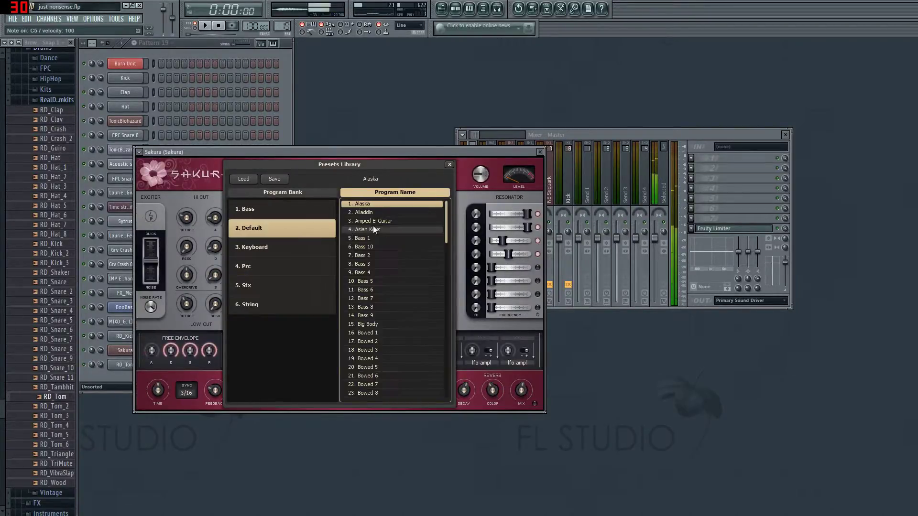
click(372, 247)
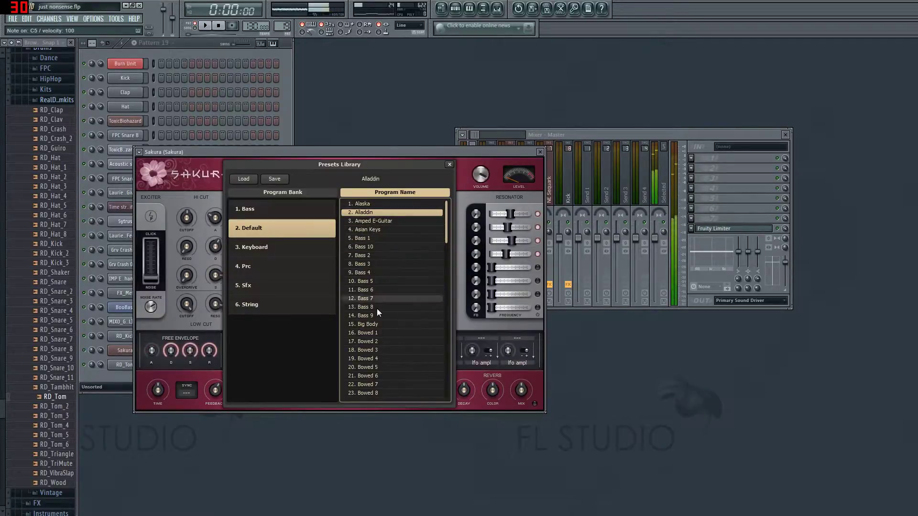
click(374, 257)
scroll(377, 331, down, 1)
click(381, 315)
click(381, 324)
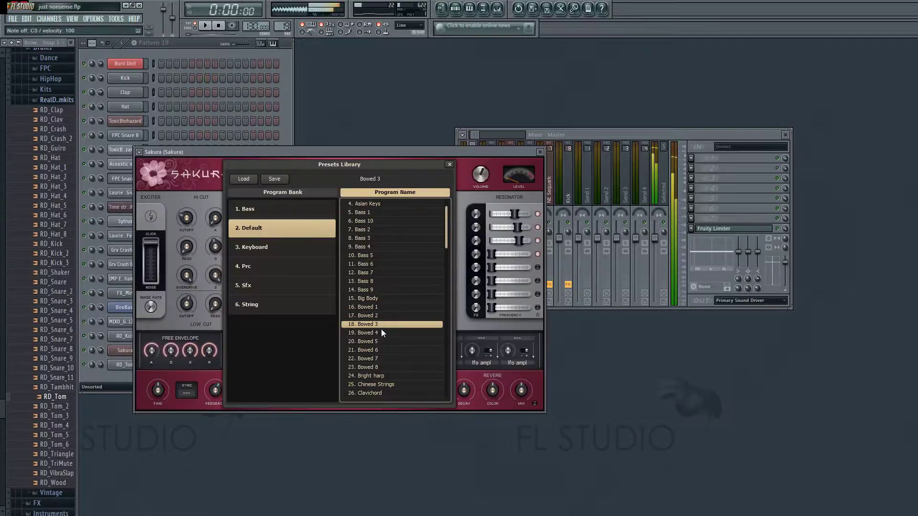
click(381, 333)
click(380, 341)
click(379, 333)
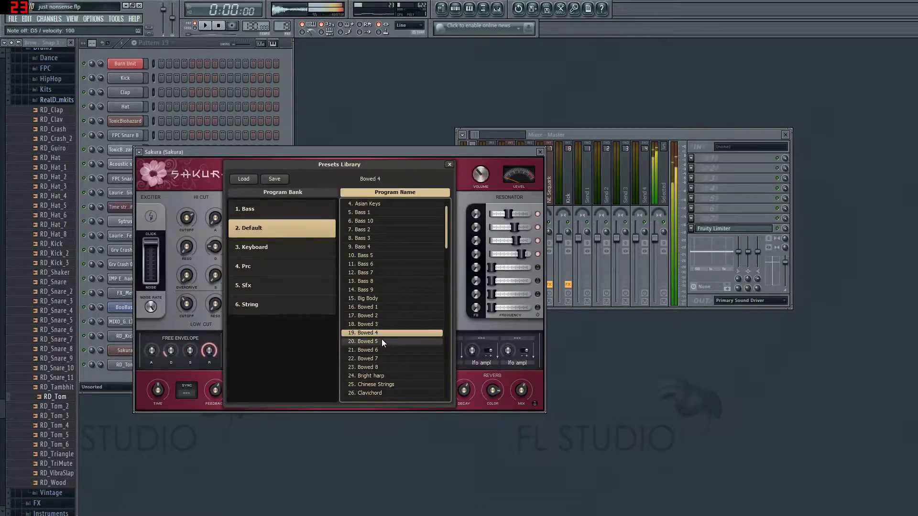
- Compare the Bowed 6, 7 and 8 presets, load Bowed 4 in Sakura and close the plugin
click(379, 360)
click(378, 365)
click(379, 359)
click(378, 350)
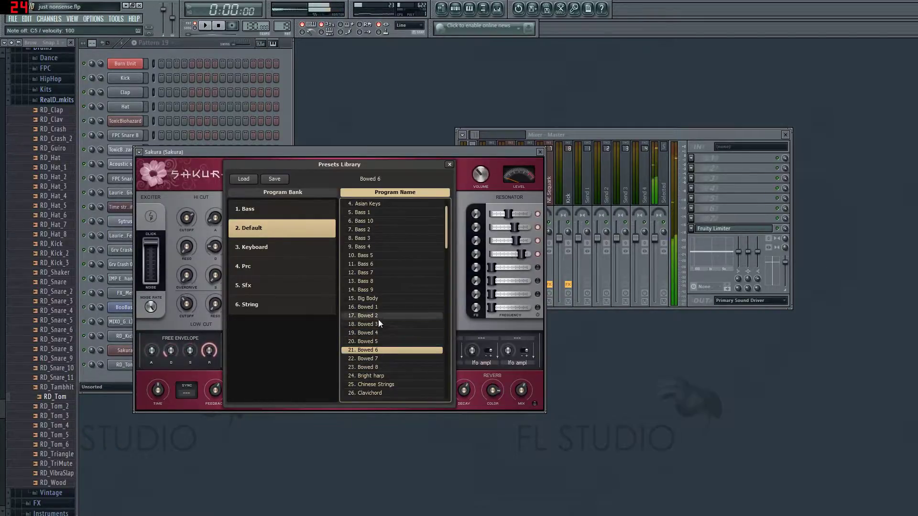
click(381, 358)
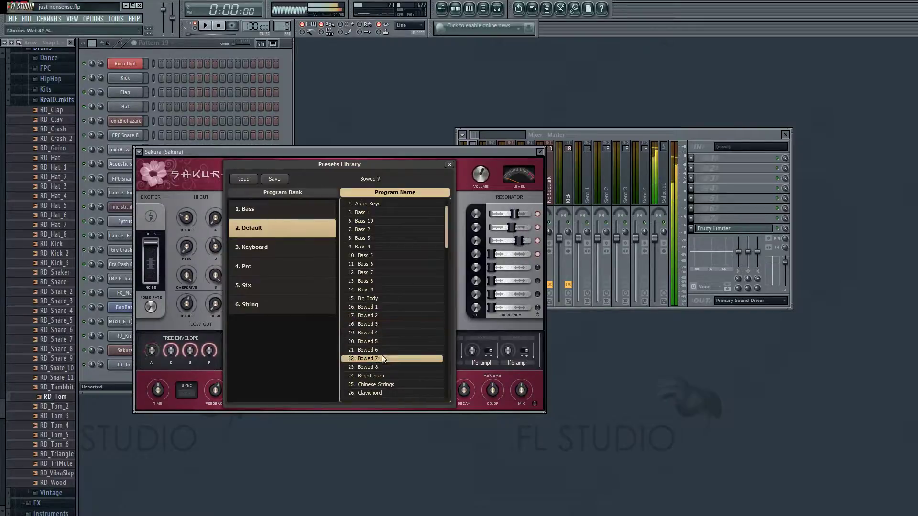
click(380, 336)
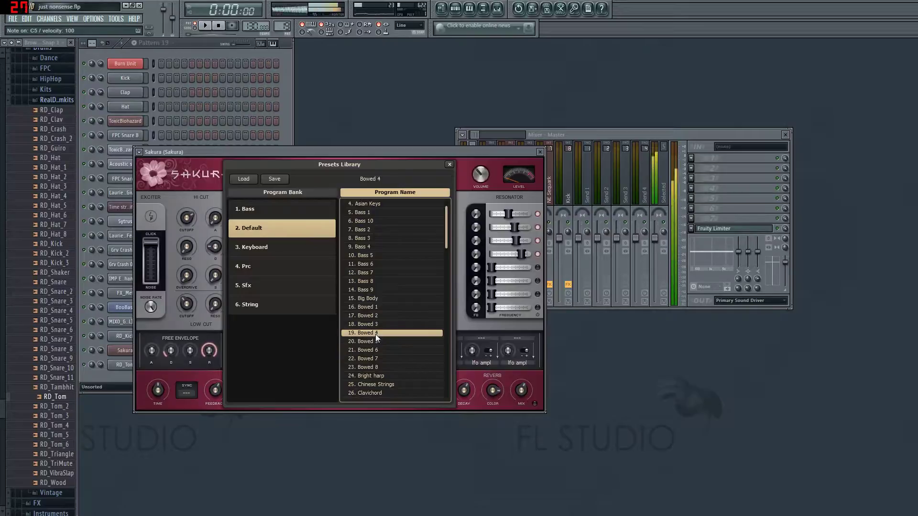
click(449, 164)
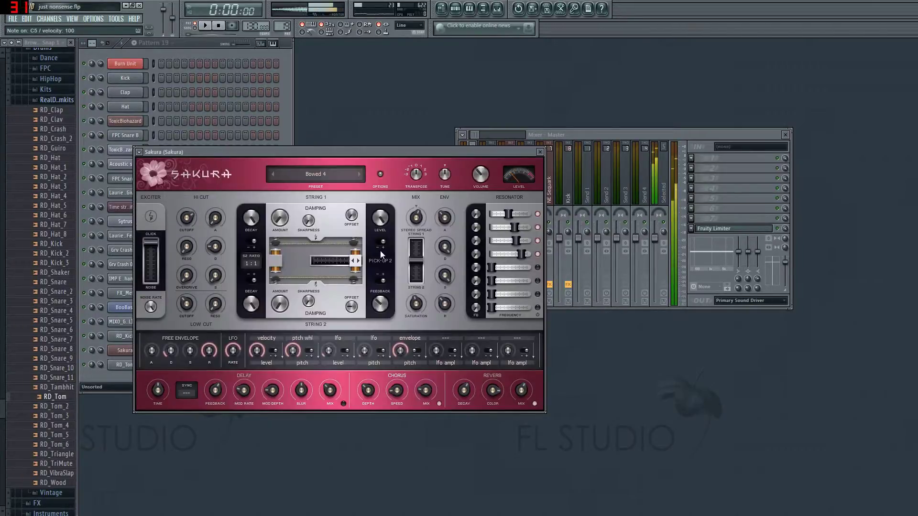
click(540, 152)
- Open the Sakura channel's piano roll, try out pitches and place a one-step G#5 note at the start of bar 1
right_click(141, 349)
click(165, 350)
key(z)
key(q)
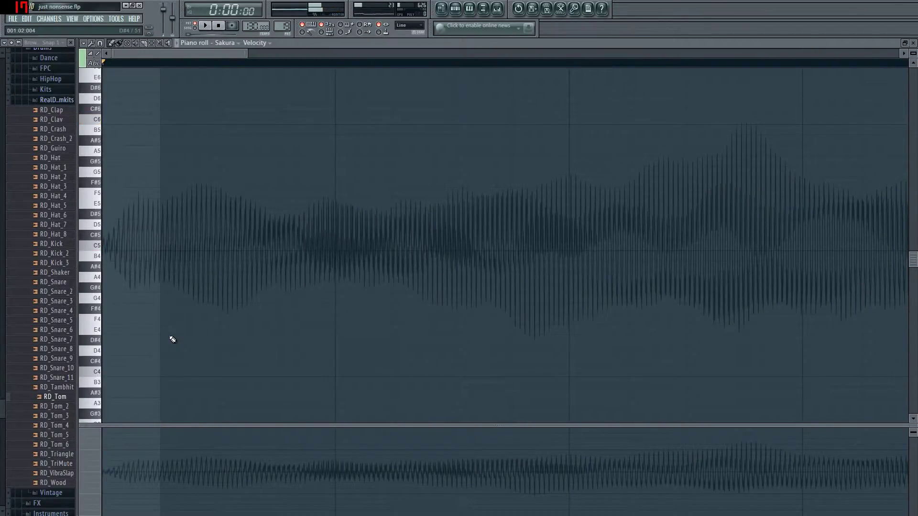
key(b)
key(v)
key(n)
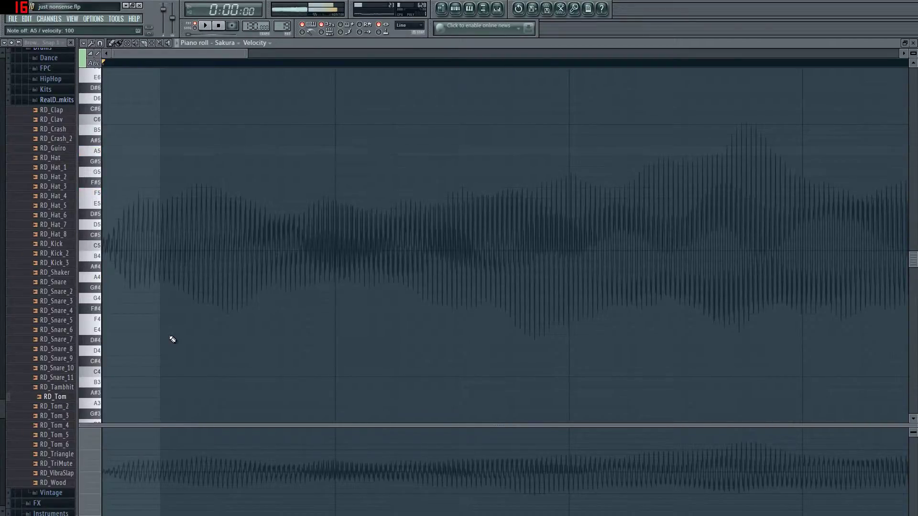
click(95, 166)
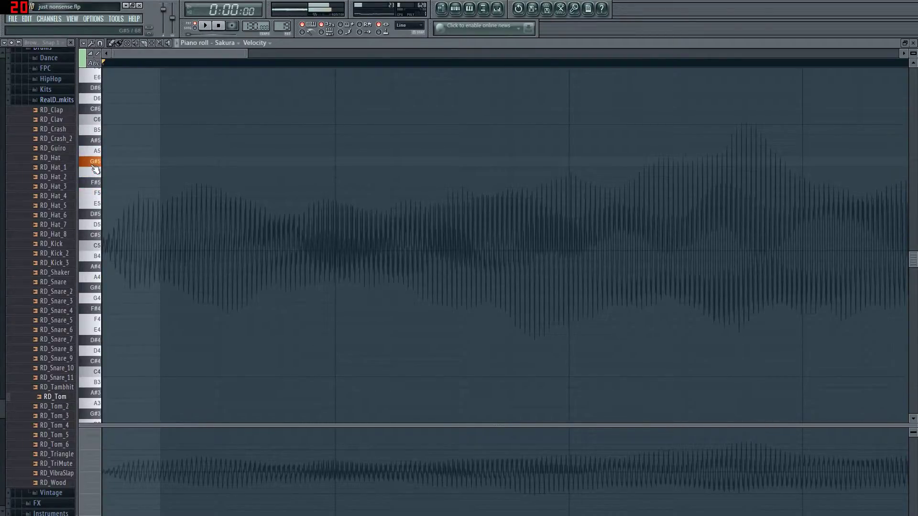
click(94, 165)
click(150, 160)
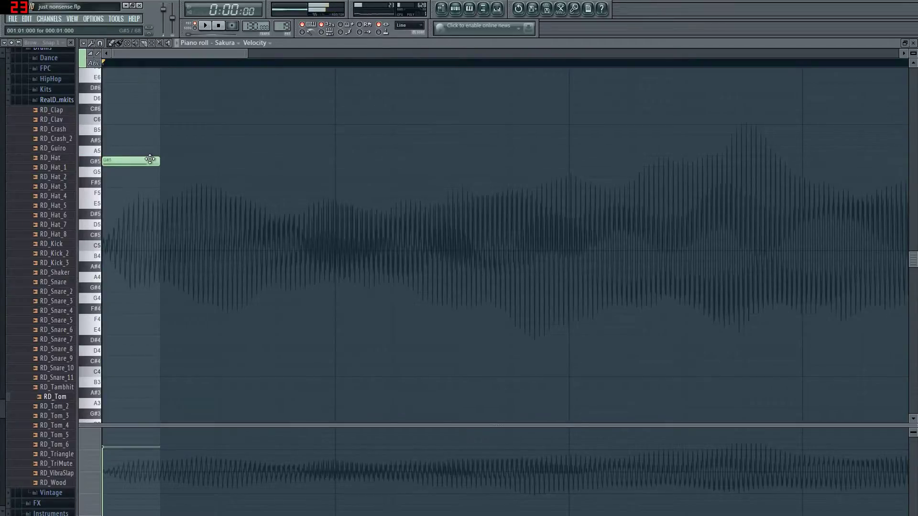
- Add a G5 note on the second step and a G#5 note on the third step, and play the pattern
drag(246, 57, 708, 58)
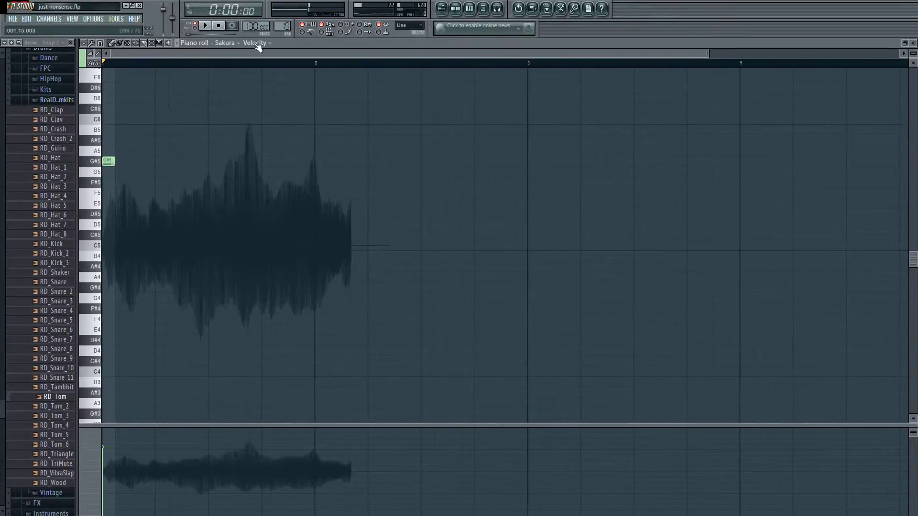
click(195, 28)
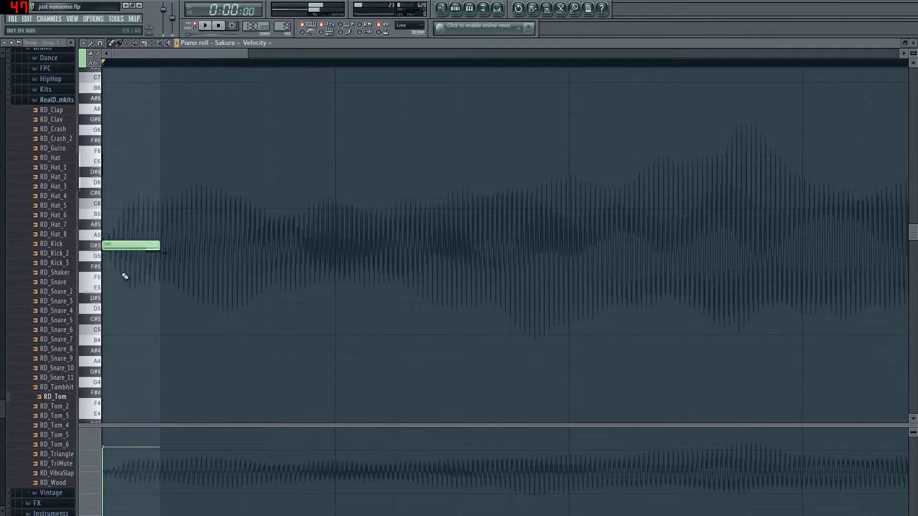
drag(247, 56, 682, 56)
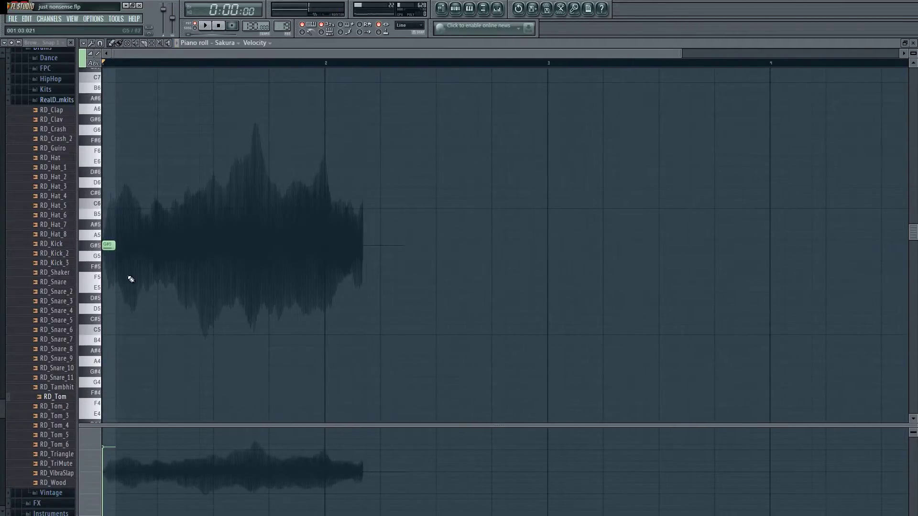
click(119, 257)
click(130, 243)
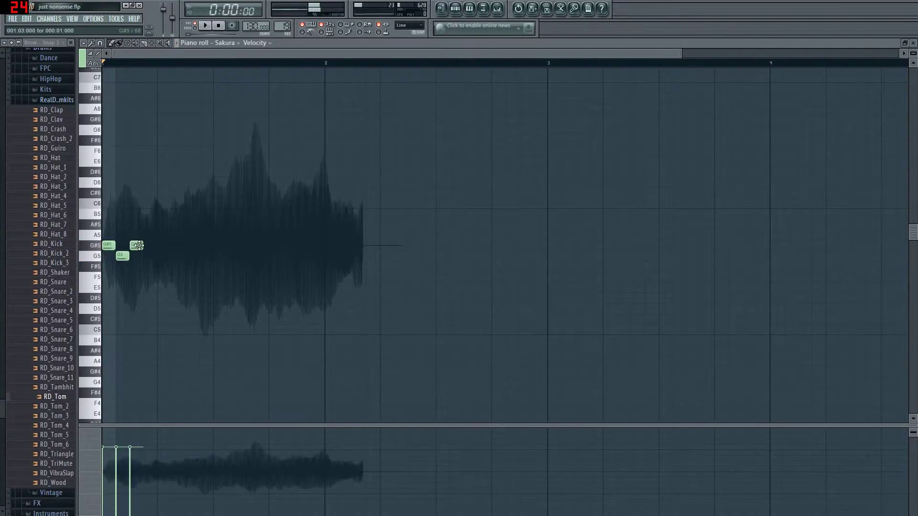
key(space)
key(space)
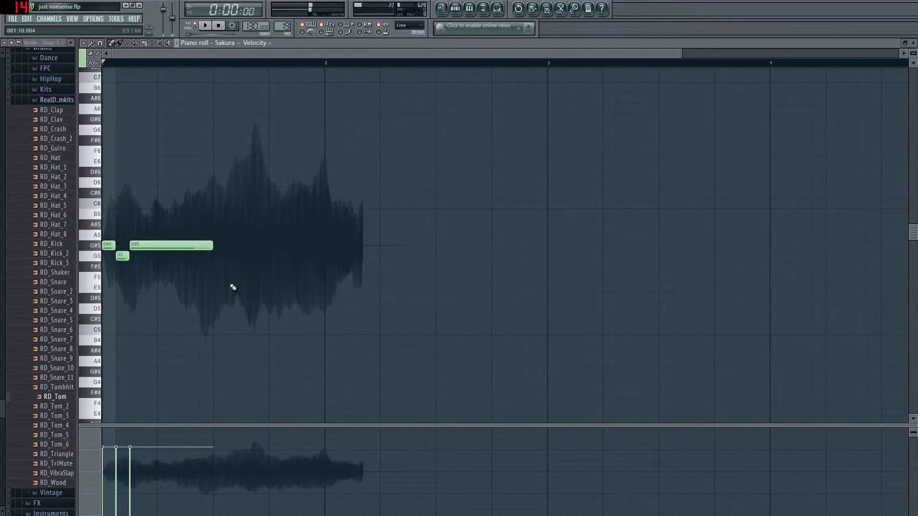
- Lengthen the last G#5 note to the end of bar 1 and play the pattern
key(space)
key(space)
click(216, 245)
right_click(225, 244)
drag(212, 246, 324, 245)
key(space)
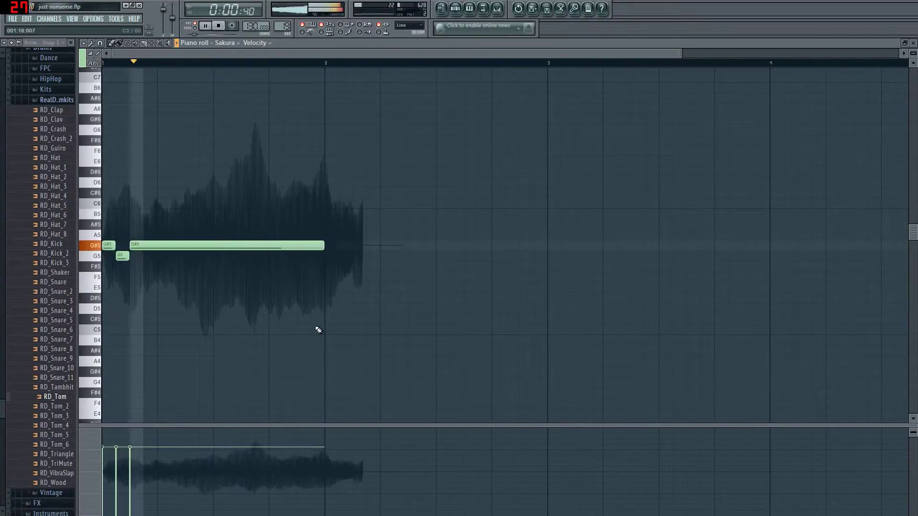
key(space)
- Shorten the last G#5 note to end at the fourth beat of bar 1, play the pattern and close the piano roll
drag(323, 243, 270, 245)
key(space)
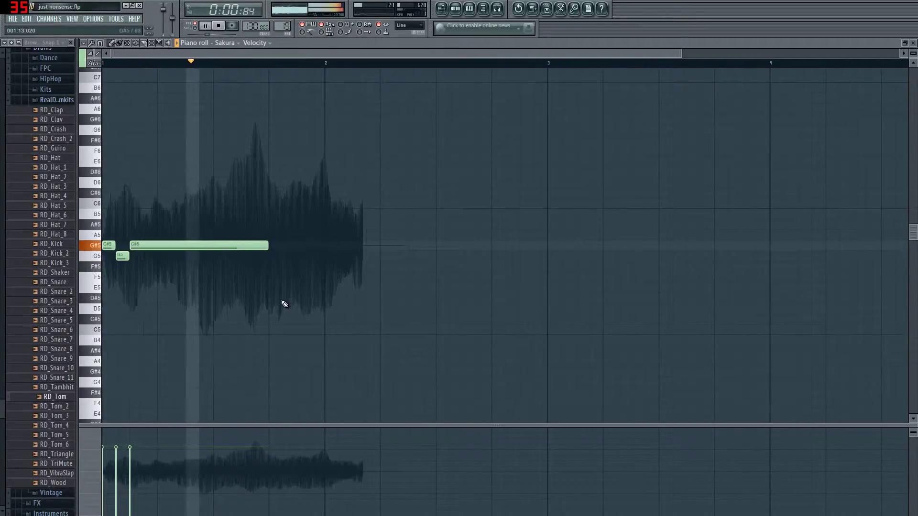
key(space)
key(Escape)
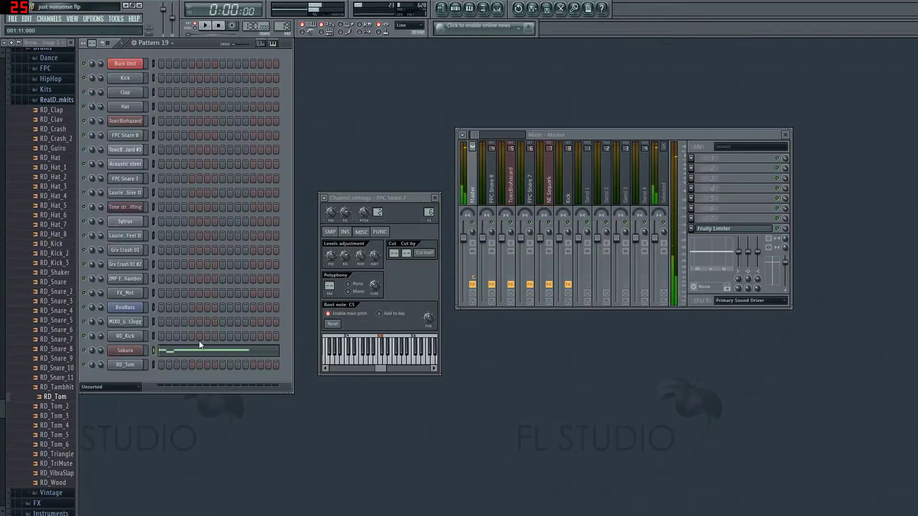
- Change the Sakura preset to Bowed 6 from the Default bank, close the plugin and play the pattern
click(130, 353)
click(326, 174)
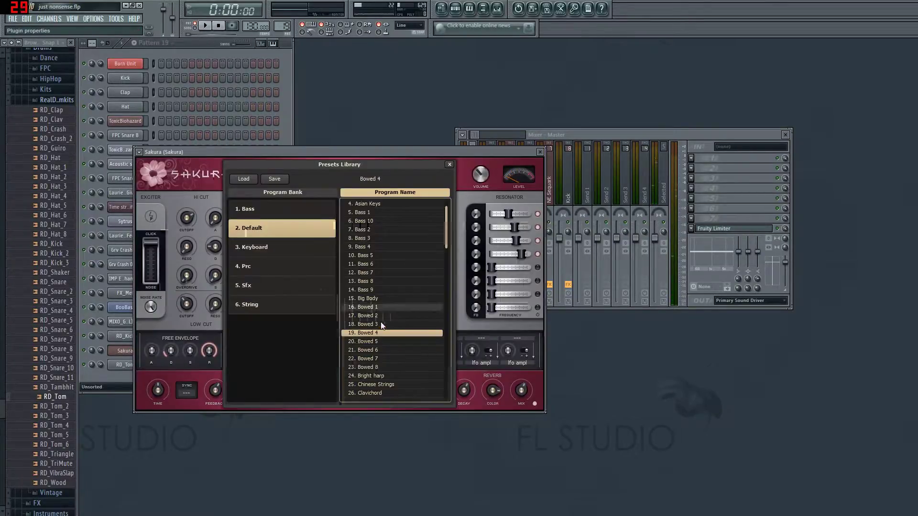
click(376, 350)
click(376, 350)
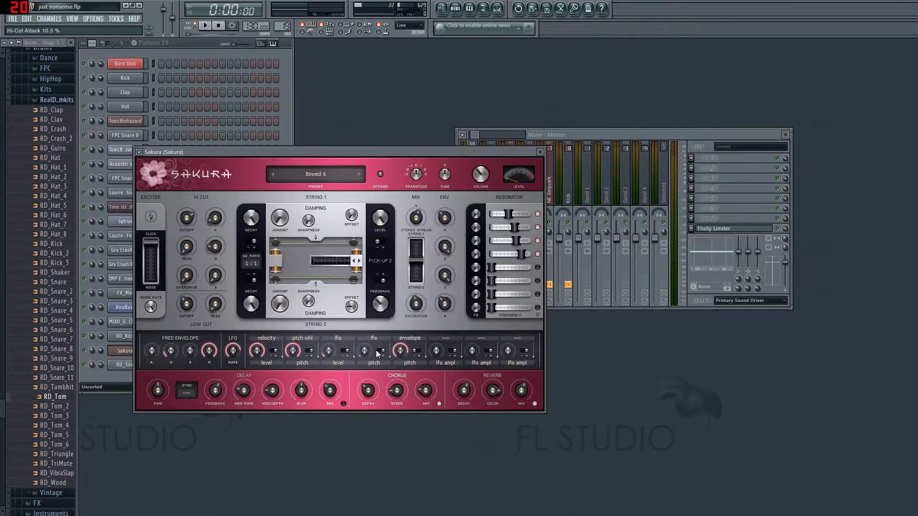
click(540, 152)
key(space)
key(space)
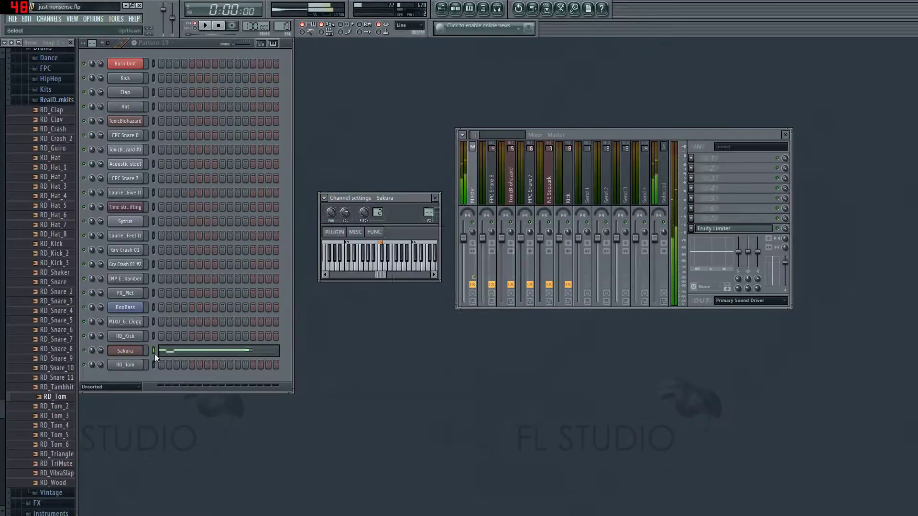
click(183, 351)
key(Escape)
right_click(138, 343)
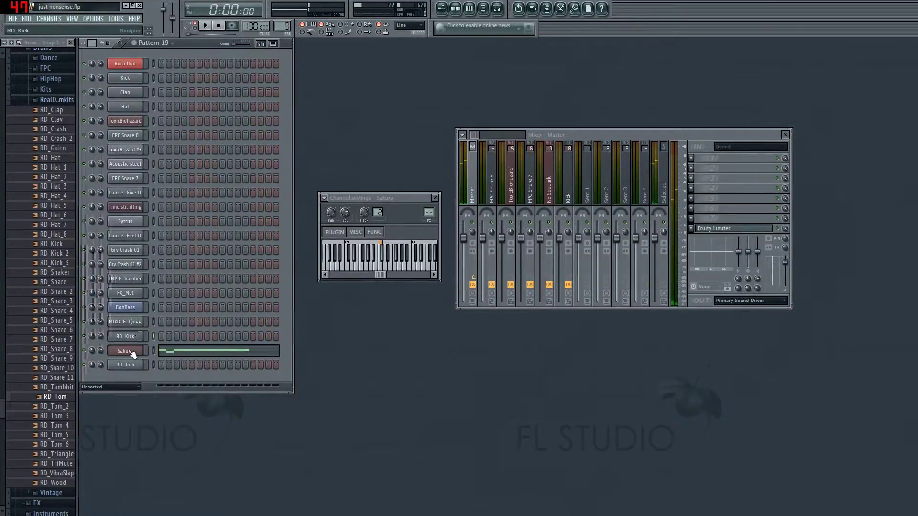
click(128, 350)
right_click(136, 349)
click(166, 350)
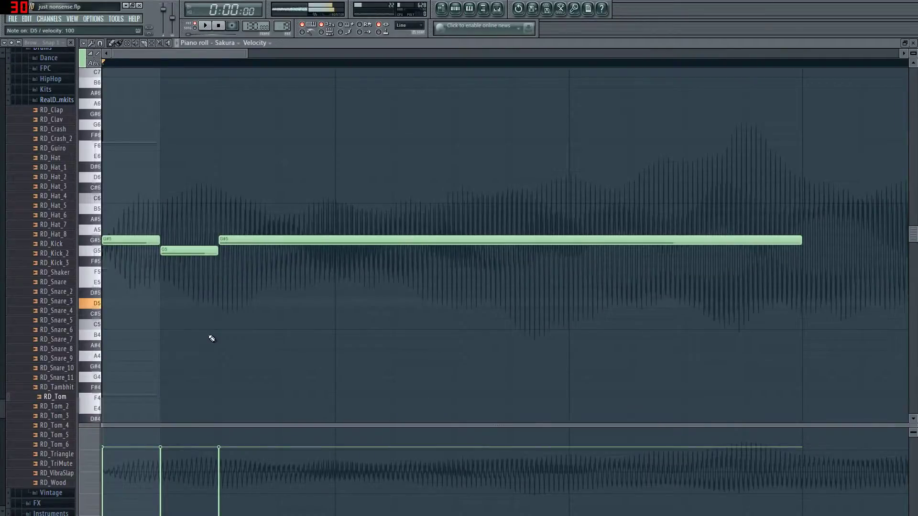
key(Escape)
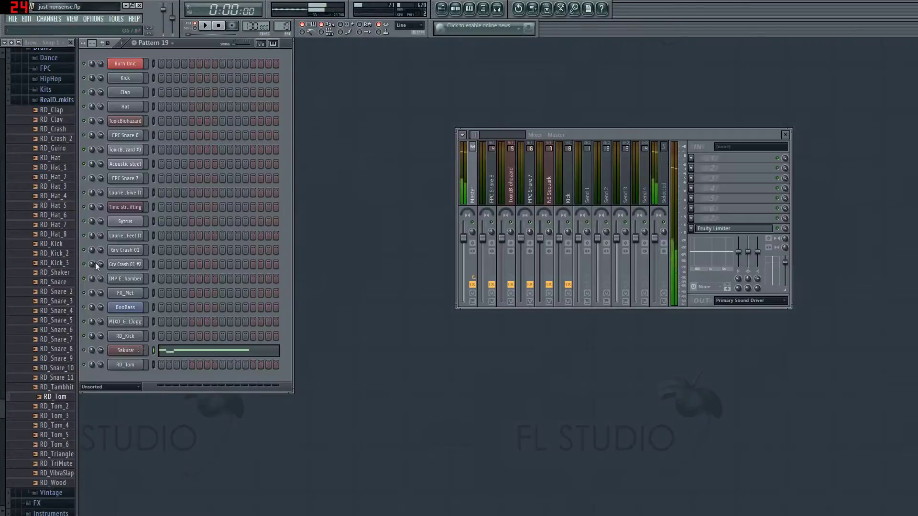
- Audition the Bowed 4, Bowed 1 and Bright harp presets from Sakura's Default bank and load Bowed 8
click(303, 175)
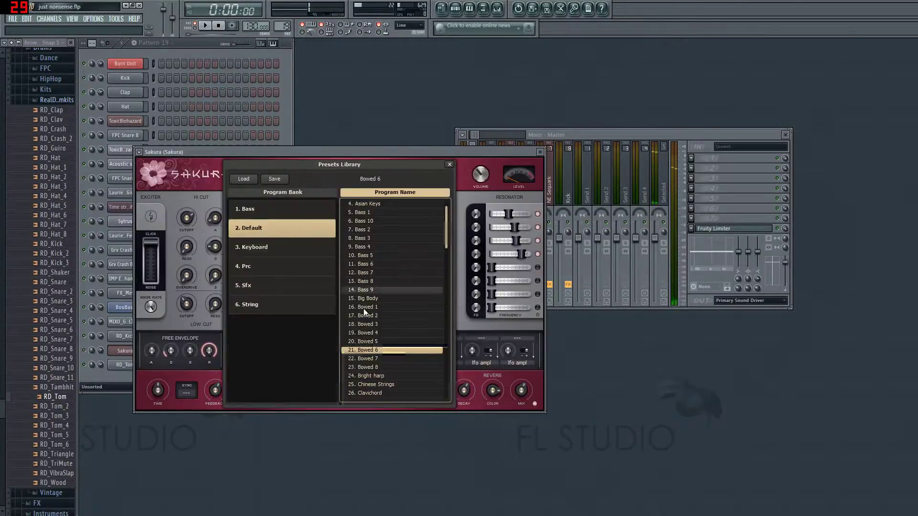
click(374, 334)
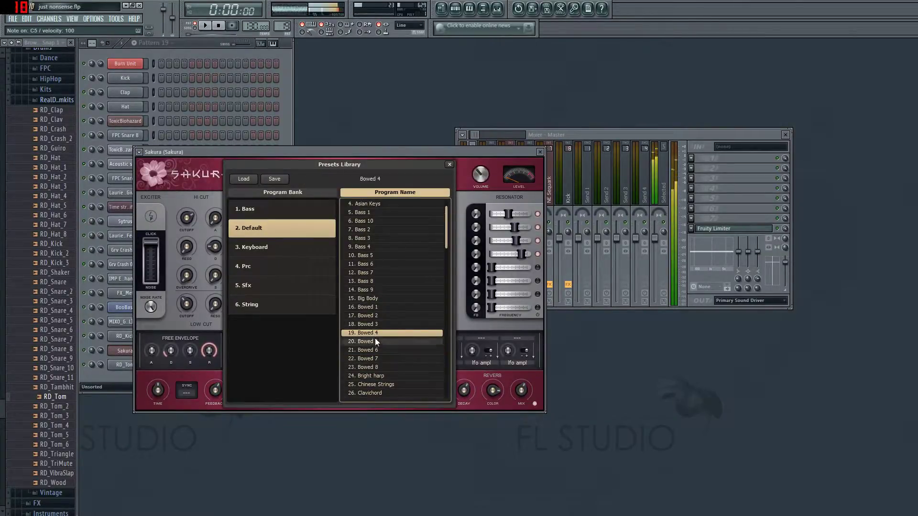
click(375, 323)
click(377, 331)
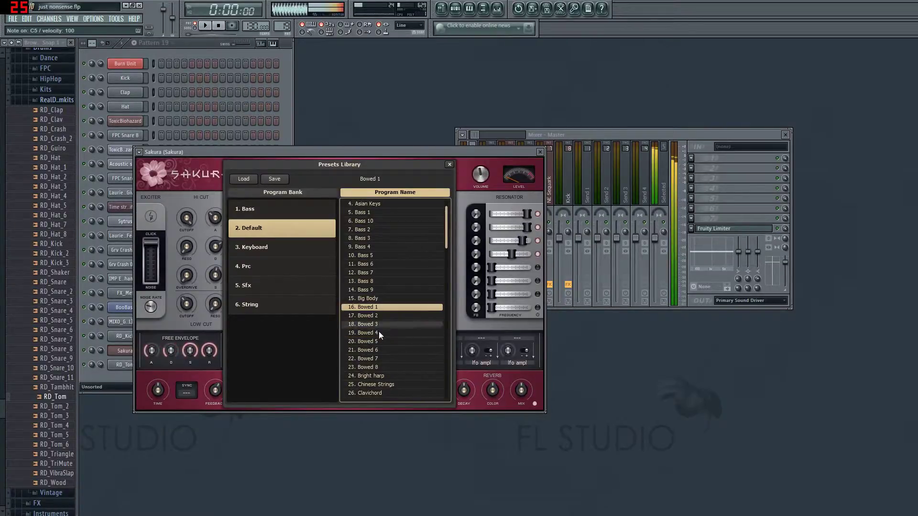
click(384, 367)
click(379, 375)
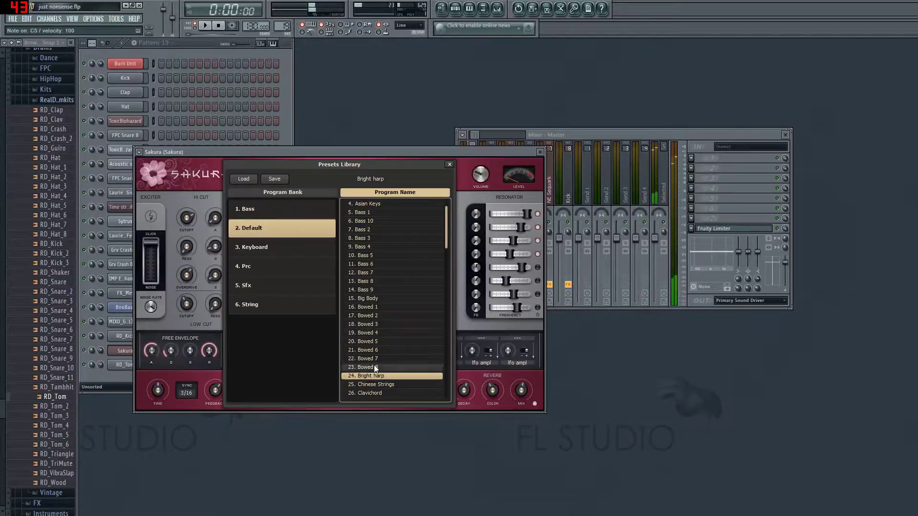
click(374, 366)
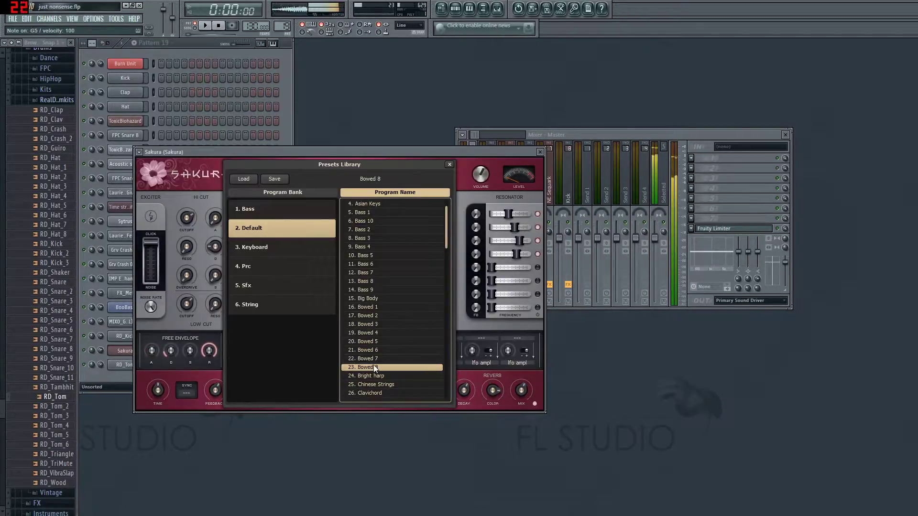
- Play several test notes with the Bowed 8 preset and close the presets library
key(q)
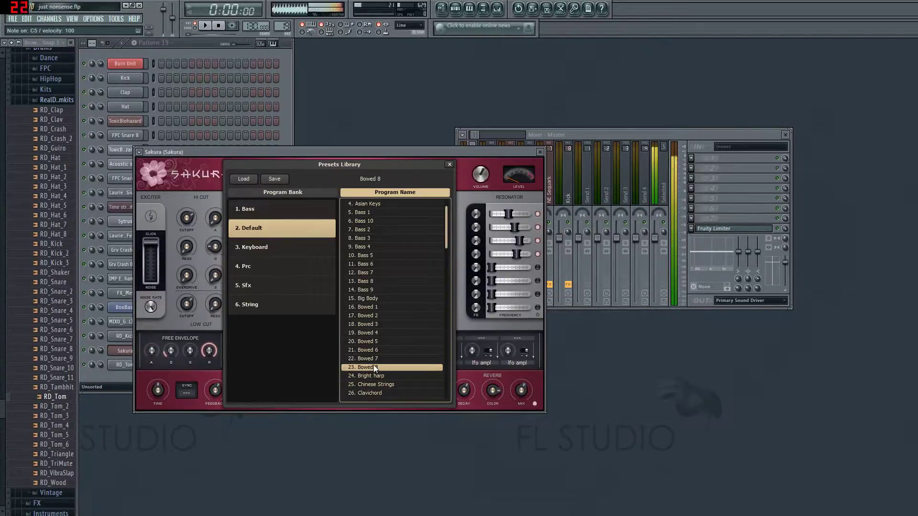
key(p)
key(o)
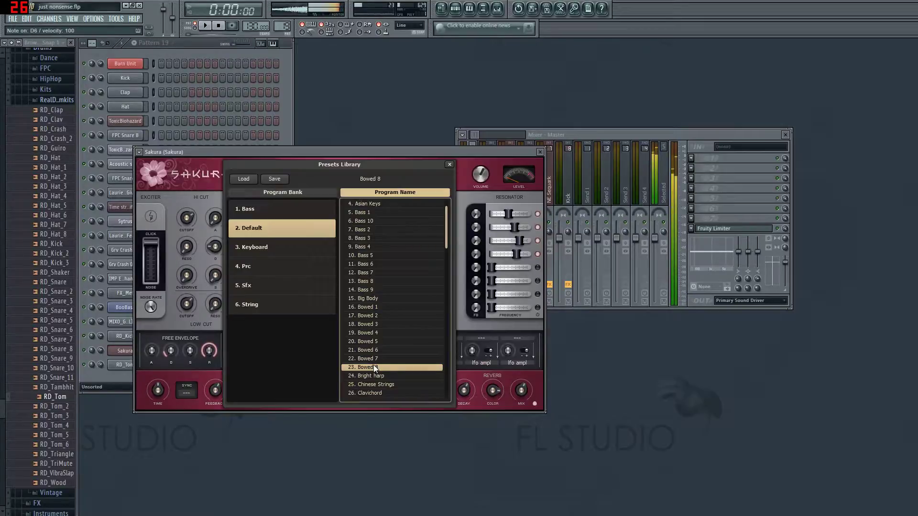
key(space)
click(449, 164)
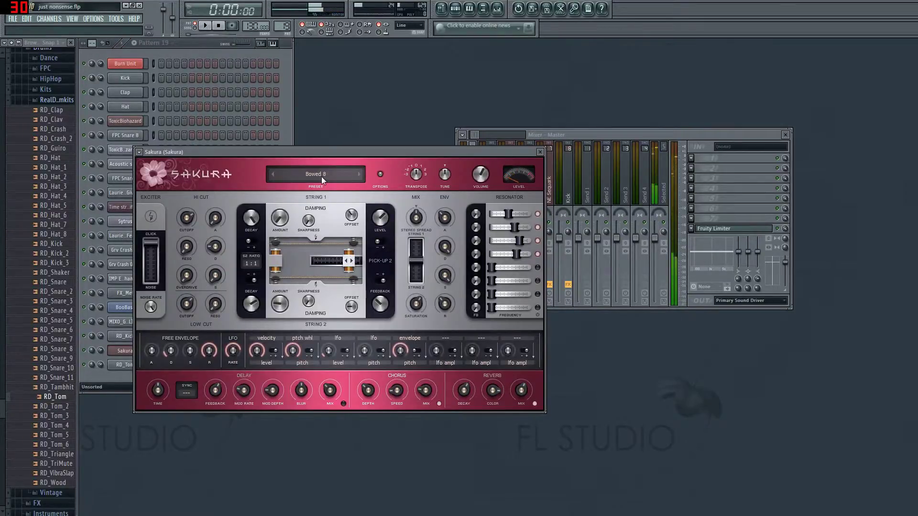
- Change the Sakura preset to Bowed 4 from the Default bank, play a test note and close the plugin
click(321, 177)
click(380, 341)
click(384, 333)
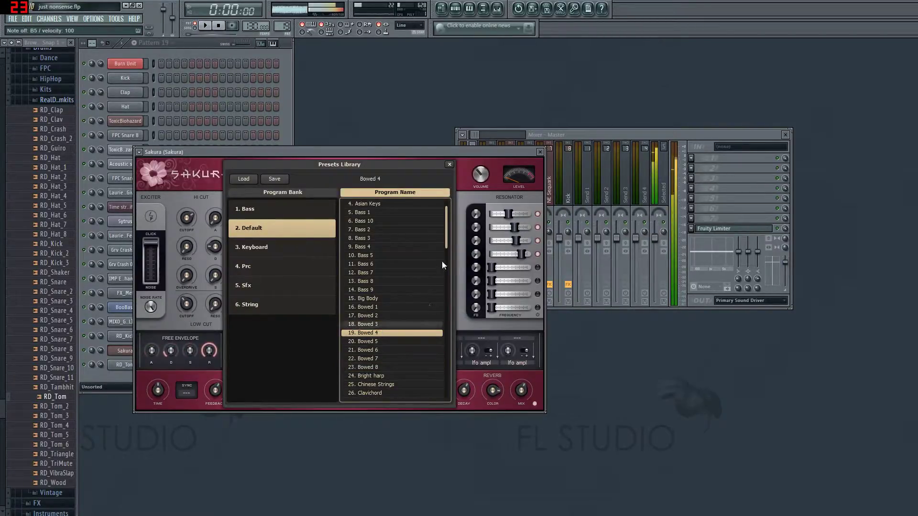
click(449, 164)
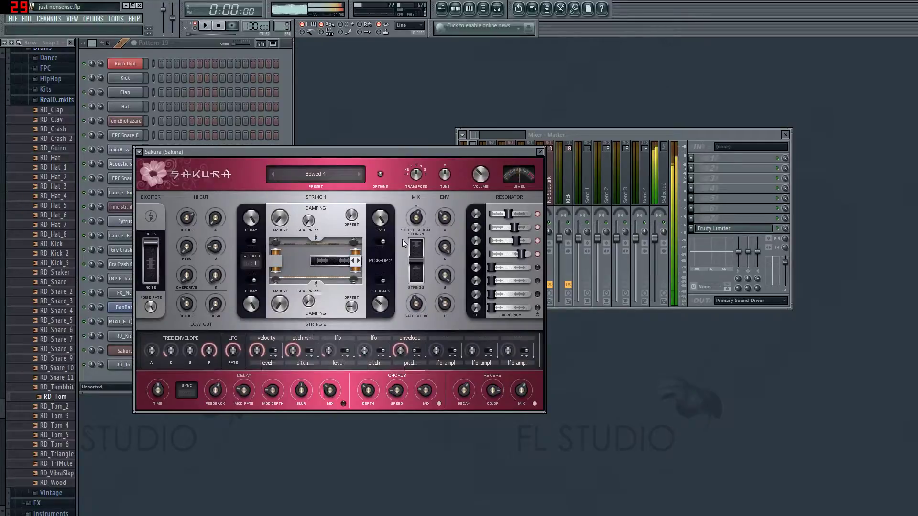
key(w)
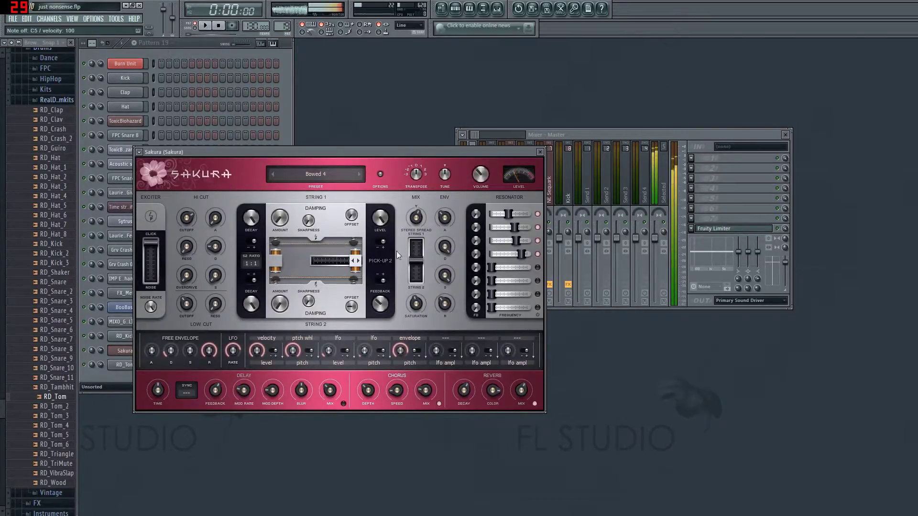
click(540, 153)
- Play the pattern and add a 10-step G#5 note starting on step 14 of bar 1 in Sakura's piano roll
key(space)
click(211, 346)
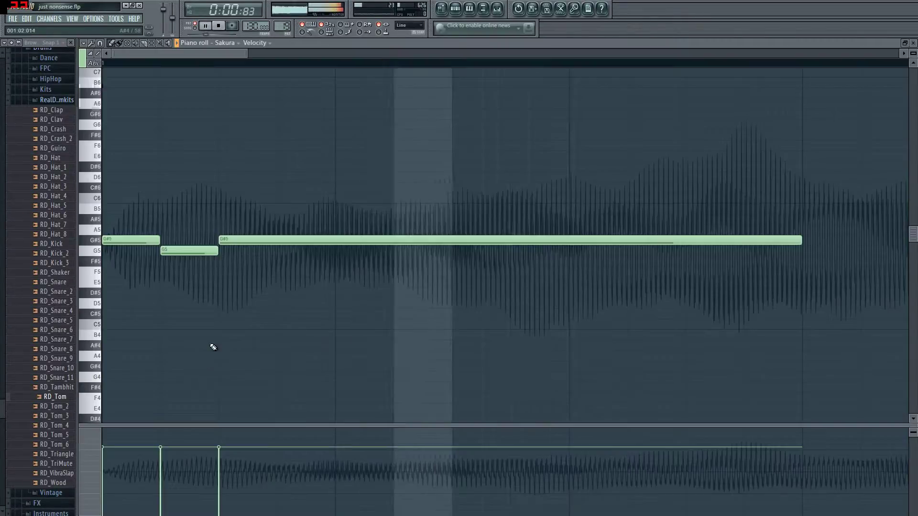
drag(245, 55, 754, 55)
key(space)
click(285, 262)
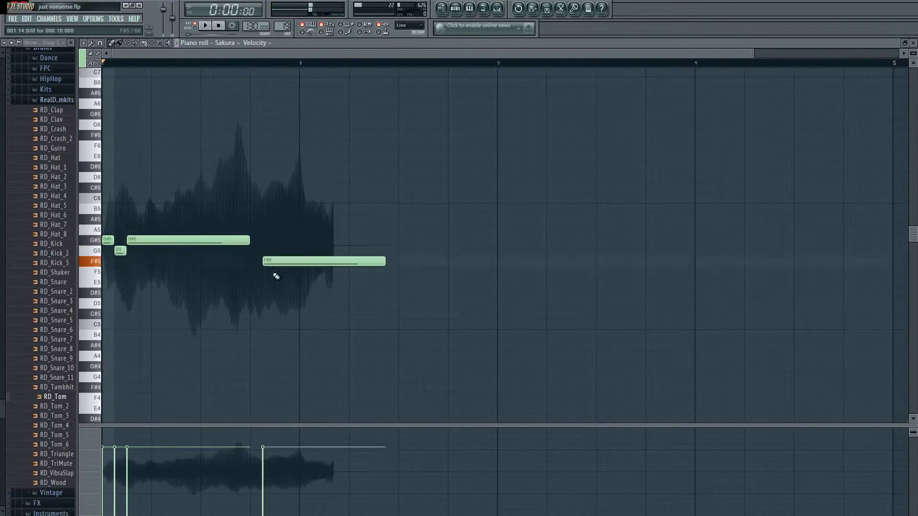
drag(293, 263, 297, 239)
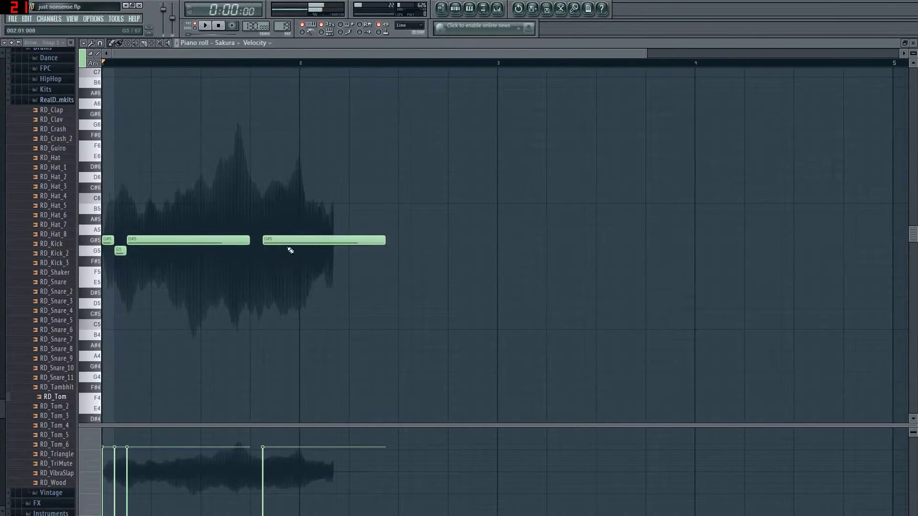
click(92, 240)
- Try the new 10-step note on A#5 while playing the pattern, and move it back to G#5
drag(282, 238, 281, 218)
key(space)
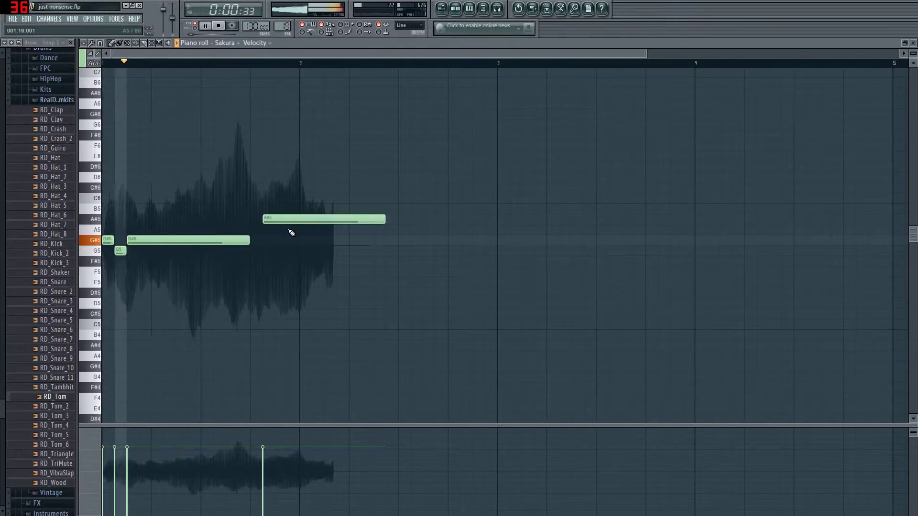
key(space)
mouse_move(292, 217)
mouse_down()
mouse_move(291, 250)
mouse_move(295, 233)
mouse_up()
key(space)
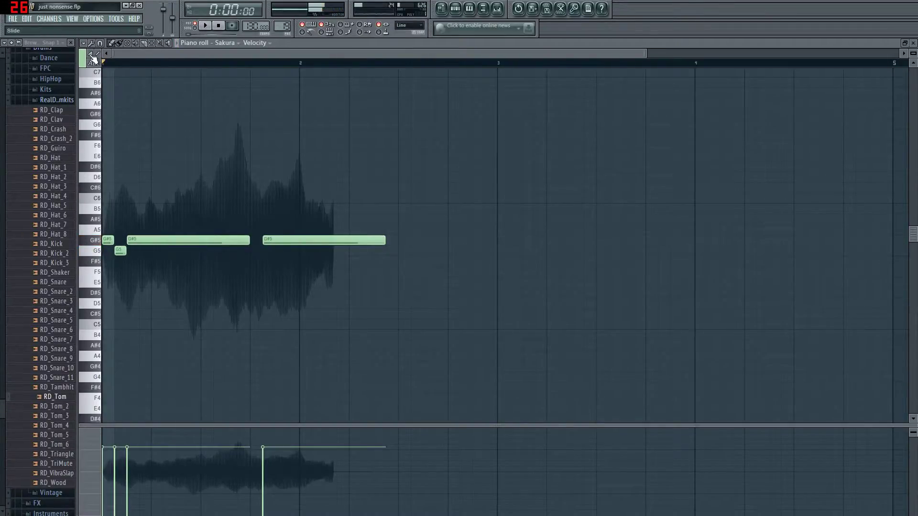
- Try an A#5 slide note above the last G#5 note, play the pattern and delete the slide note
click(270, 223)
key(space)
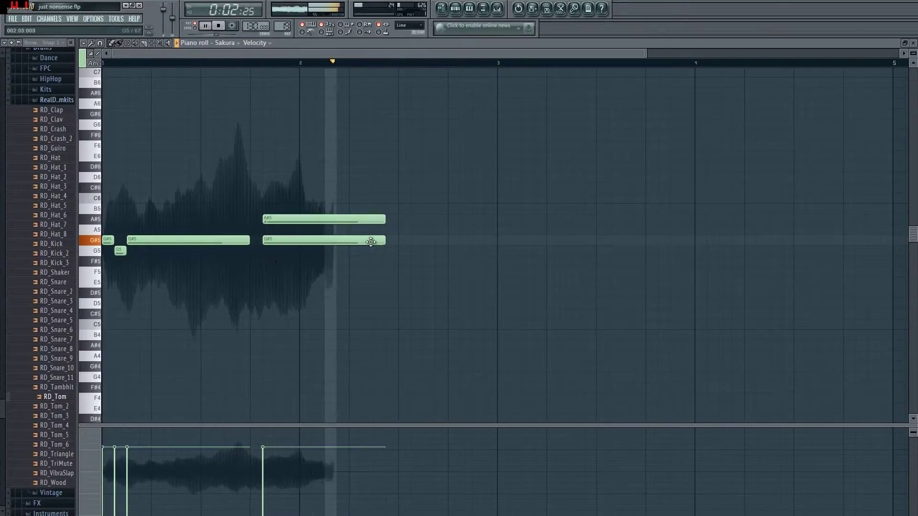
key(space)
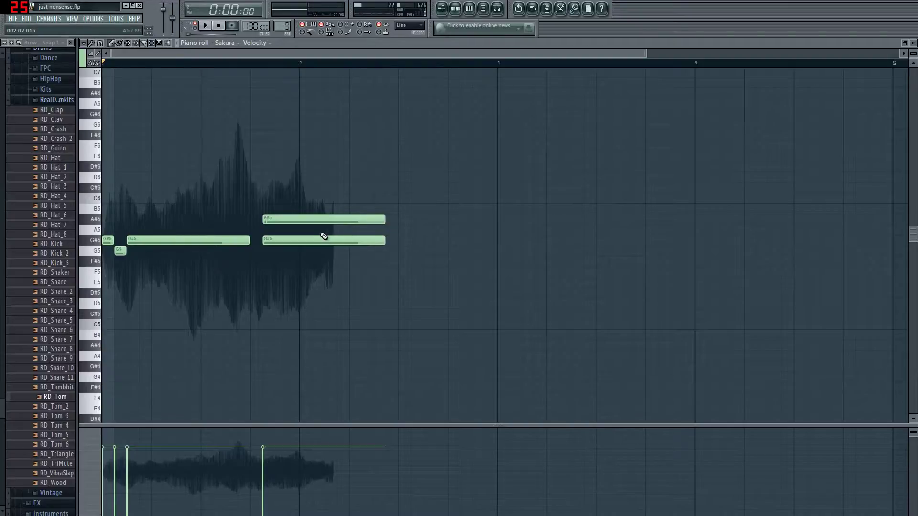
drag(331, 203, 371, 276)
right_click(379, 220)
- Move the last G#5 note to A#5, shorten it to 6 steps and play the pattern
key(space)
drag(285, 241, 285, 219)
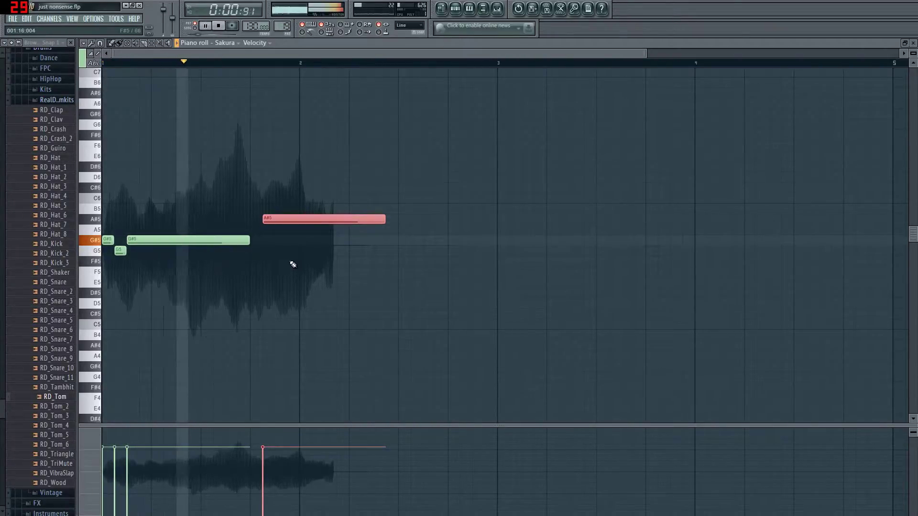
key(space)
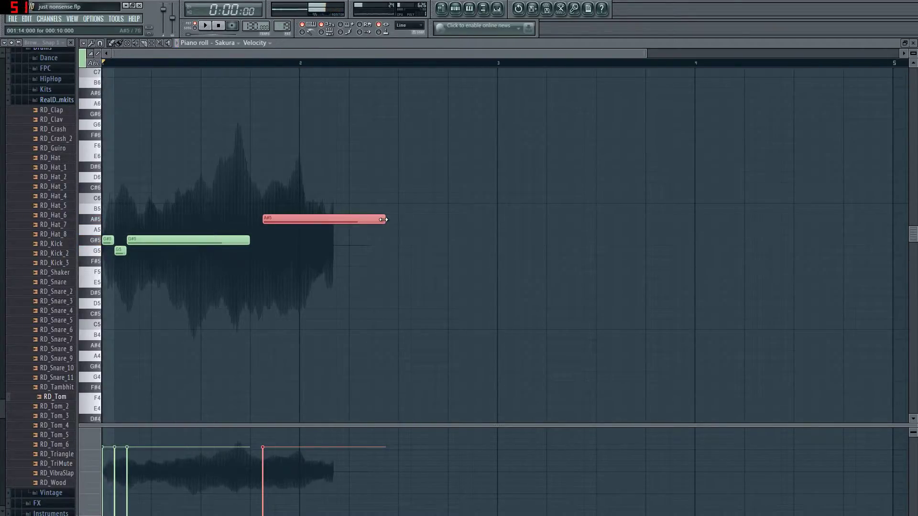
drag(383, 220, 336, 219)
key(space)
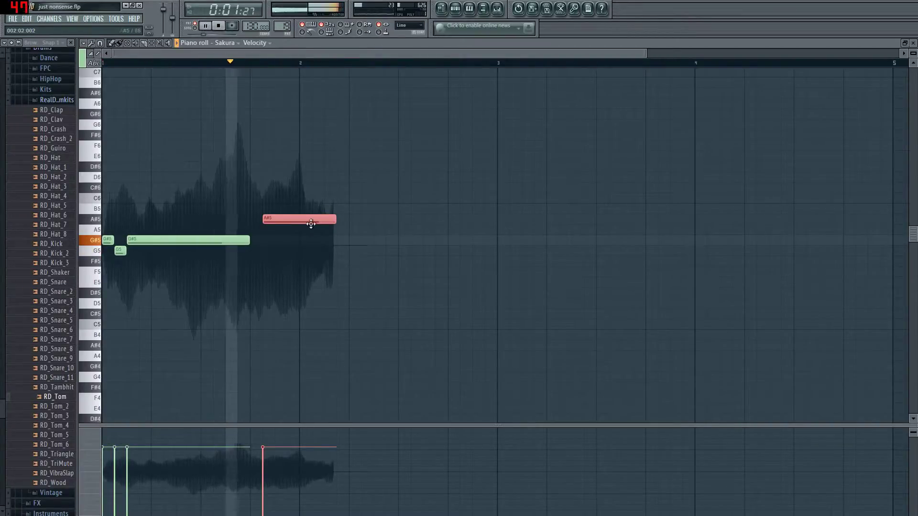
key(space)
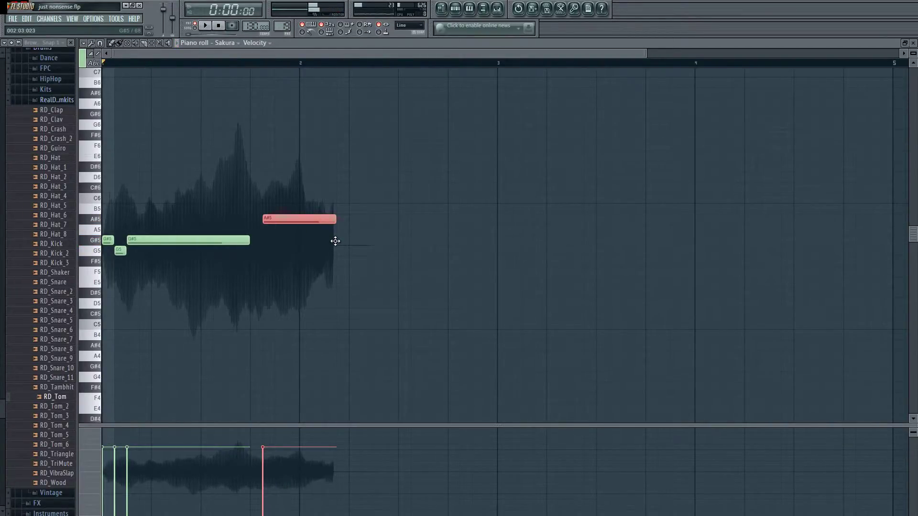
click(335, 241)
right_click(350, 244)
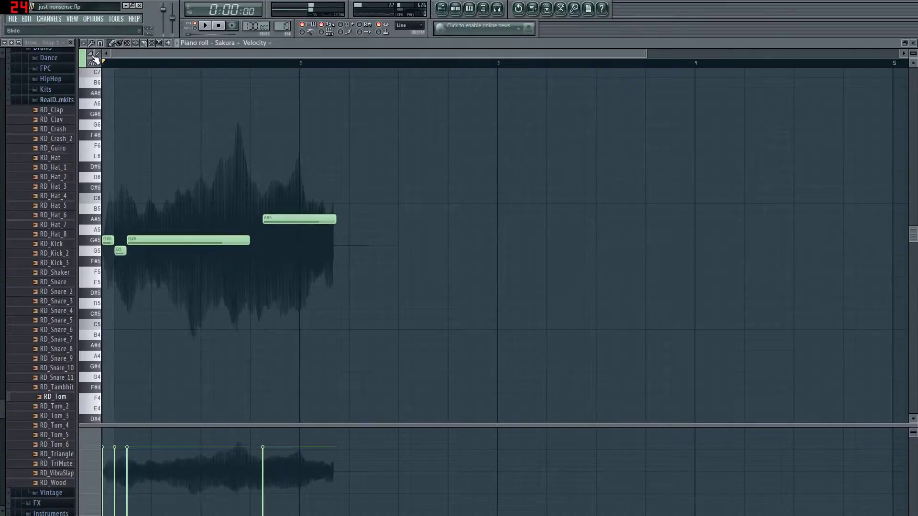
- Audition the A5, A#5, G5 and G#5 pitches on the piano roll keyboard to find the next melody note
click(99, 231)
click(92, 230)
click(88, 220)
click(98, 220)
click(97, 229)
click(98, 220)
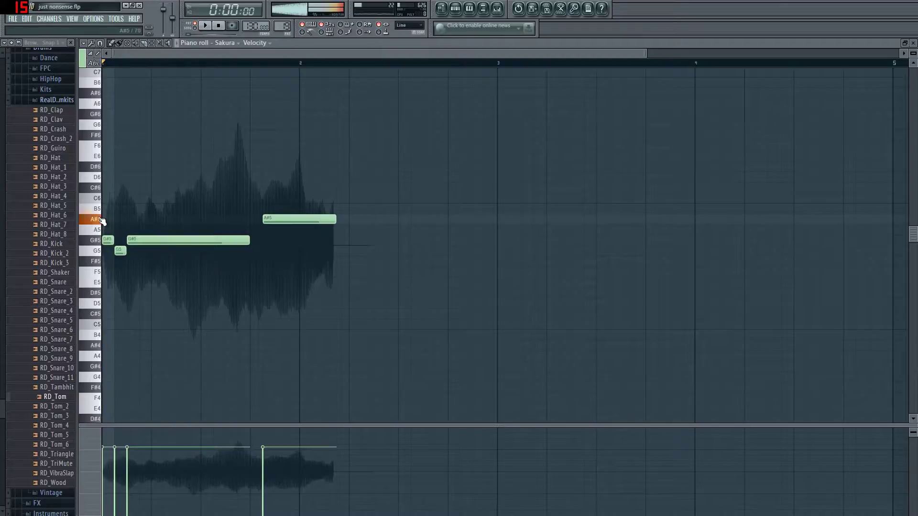
click(98, 251)
click(99, 221)
click(98, 240)
- Add a 6-step G#5 note on step 4 of bar 2, directly after the A#5 note, and play the pattern
click(341, 240)
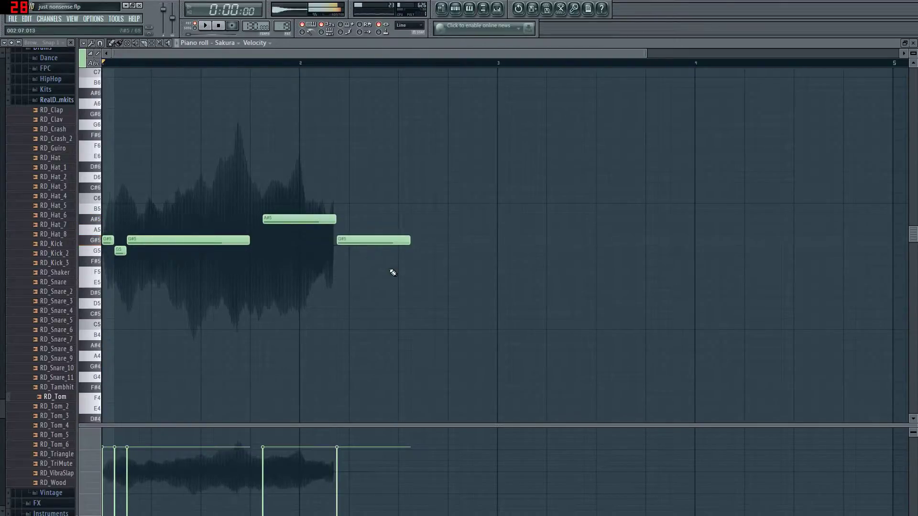
click(370, 240)
key(space)
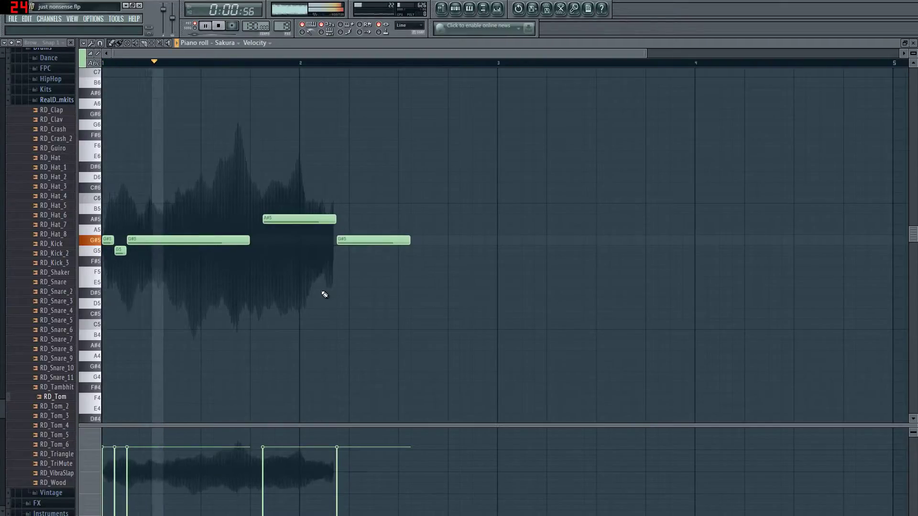
key(space)
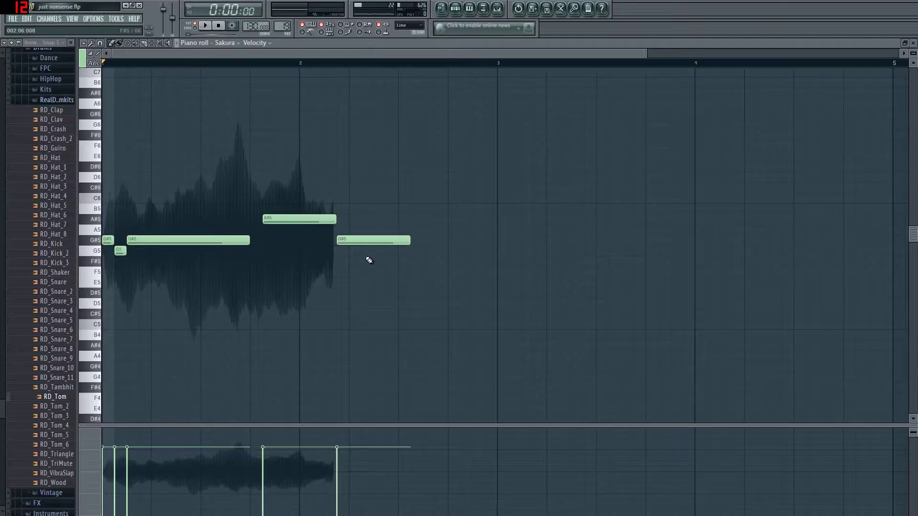
- Try the last note on G5 and play the pattern
mouse_move(365, 241)
mouse_down()
mouse_move(364, 261)
mouse_move(369, 251)
mouse_up()
key(space)
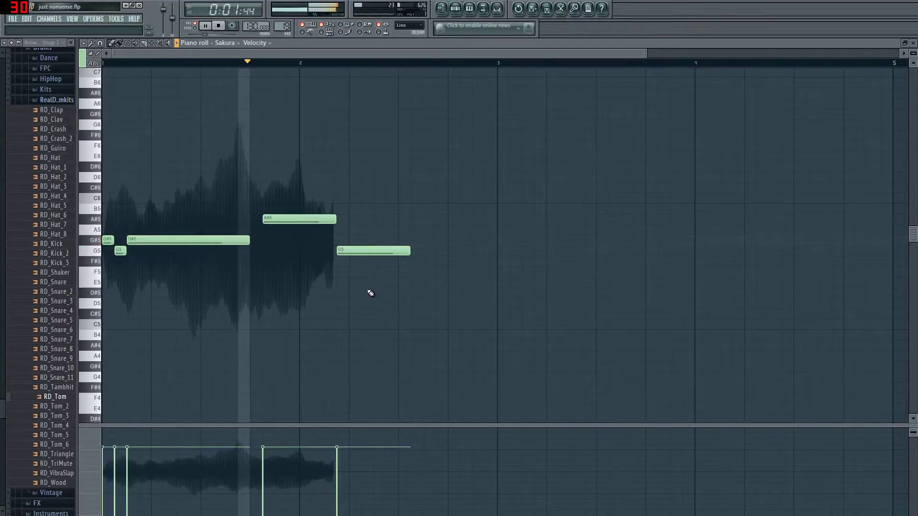
key(space)
- Shorten the last note to 4 steps, place it on G#5 and play the pattern
drag(405, 249, 383, 247)
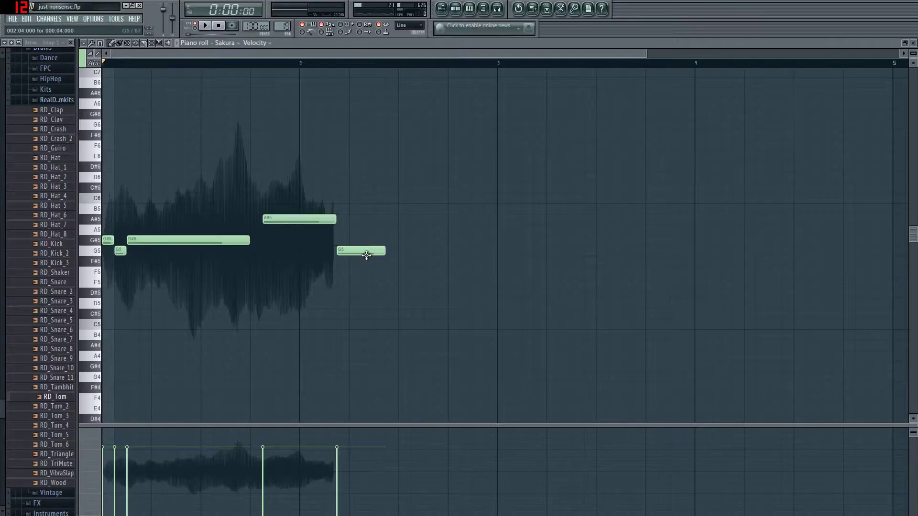
drag(366, 255, 369, 239)
key(space)
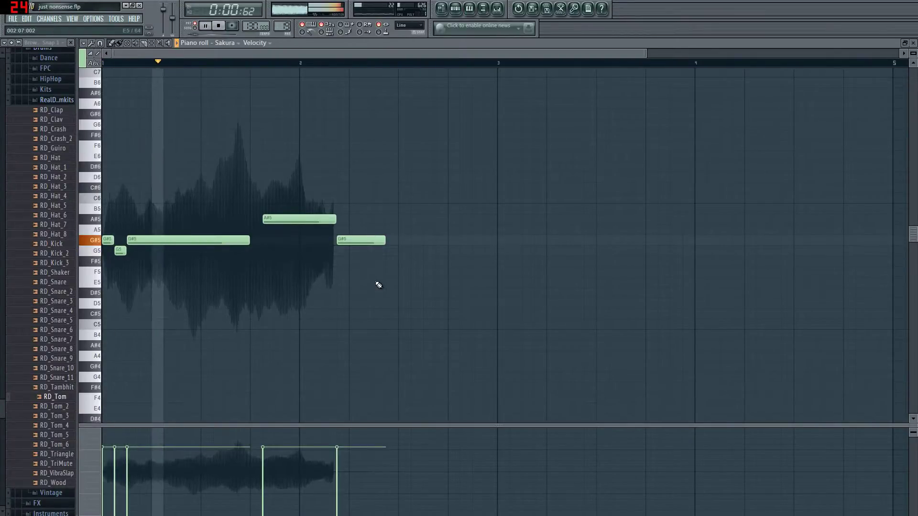
key(space)
- Move the 6-step A#5 note to G#5, add an A#5 slide note above it and play the pattern
drag(289, 218, 290, 239)
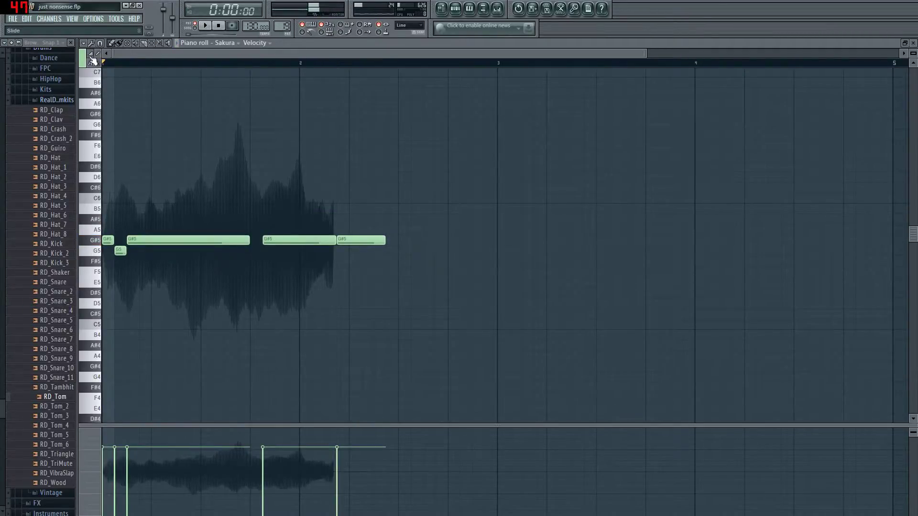
click(268, 216)
key(space)
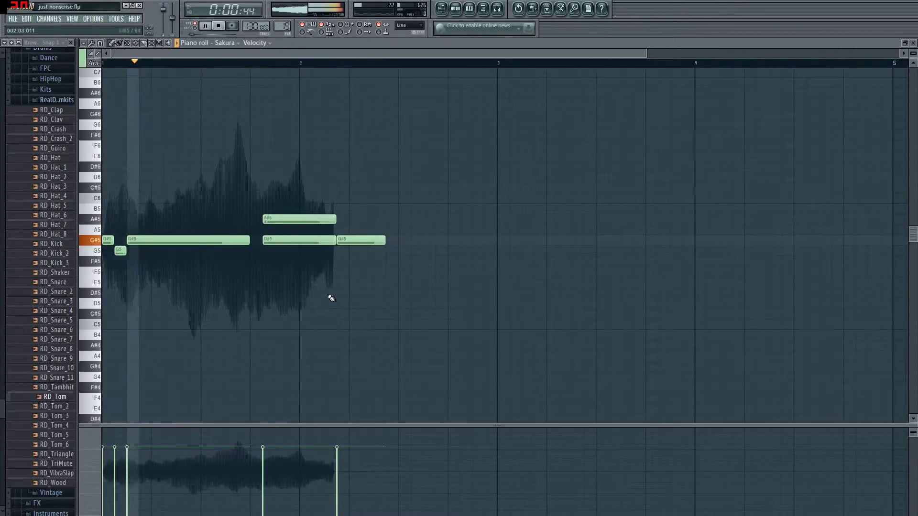
- Try moving the last G#5 note one step later and play the pattern
key(space)
drag(349, 241, 361, 245)
key(space)
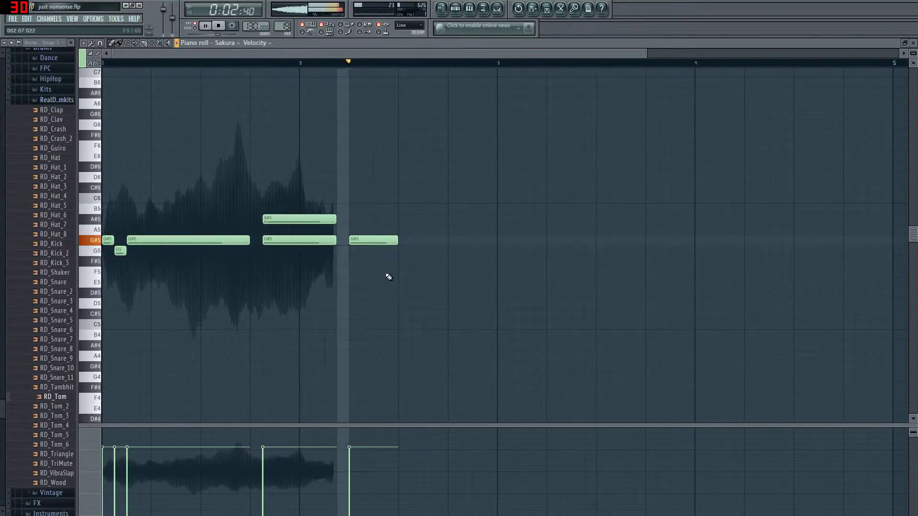
drag(376, 240, 363, 240)
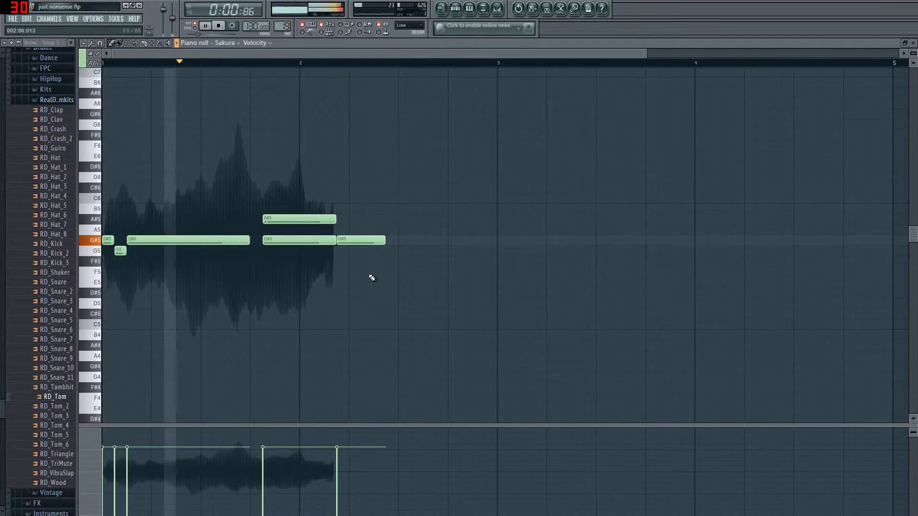
key(space)
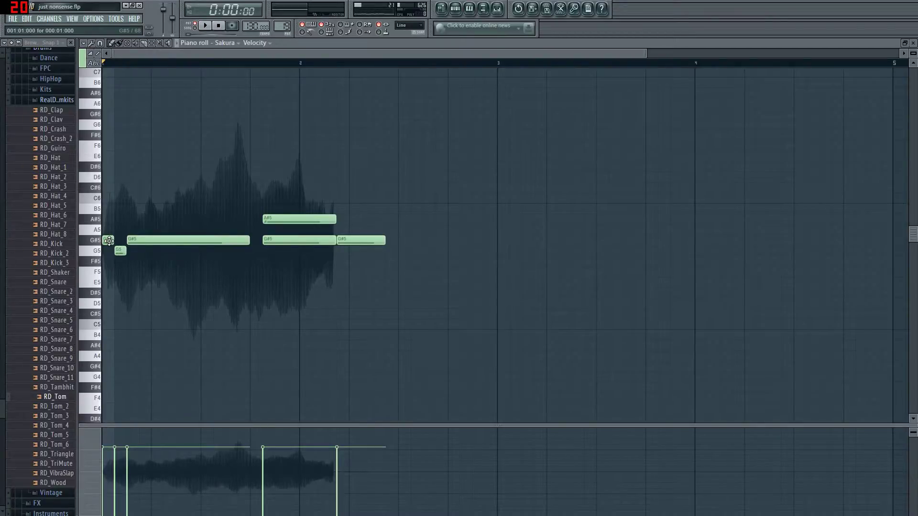
- Move the last note, on step 4 of bar 2, to F#5 and play the pattern
mouse_move(353, 243)
mouse_down()
mouse_move(356, 271)
mouse_move(338, 250)
mouse_up()
right_click(362, 264)
right_click(379, 274)
key(space)
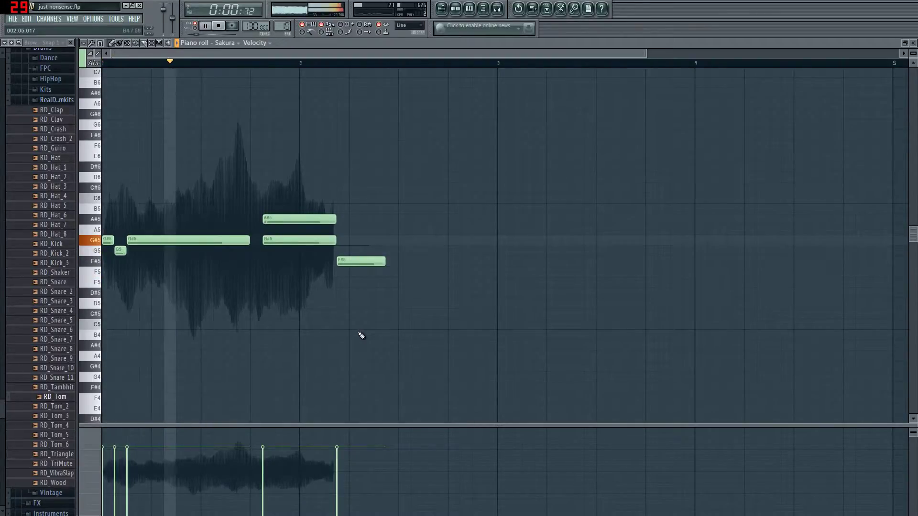
key(space)
- Add a 4-step F#5 note on step 9 of bar 2, followed directly by a 1-step F5 and a 10-step F#5 note
click(406, 282)
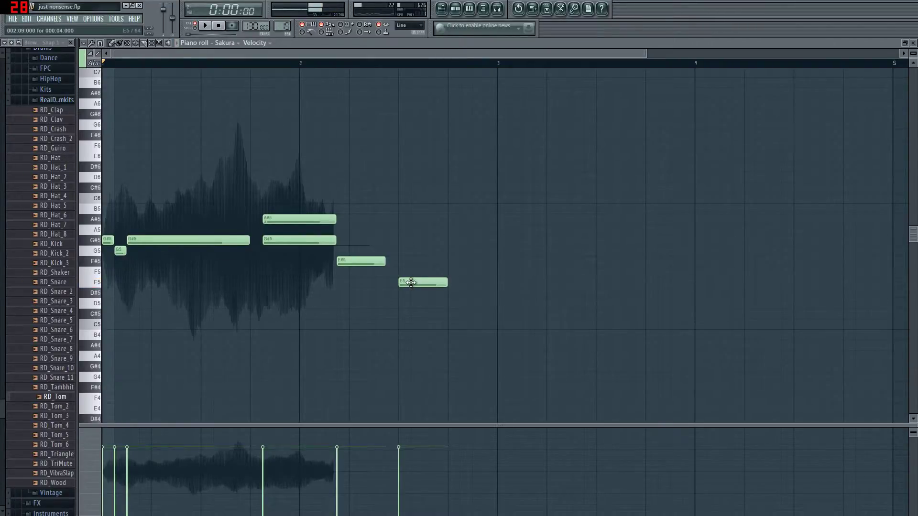
right_click(414, 286)
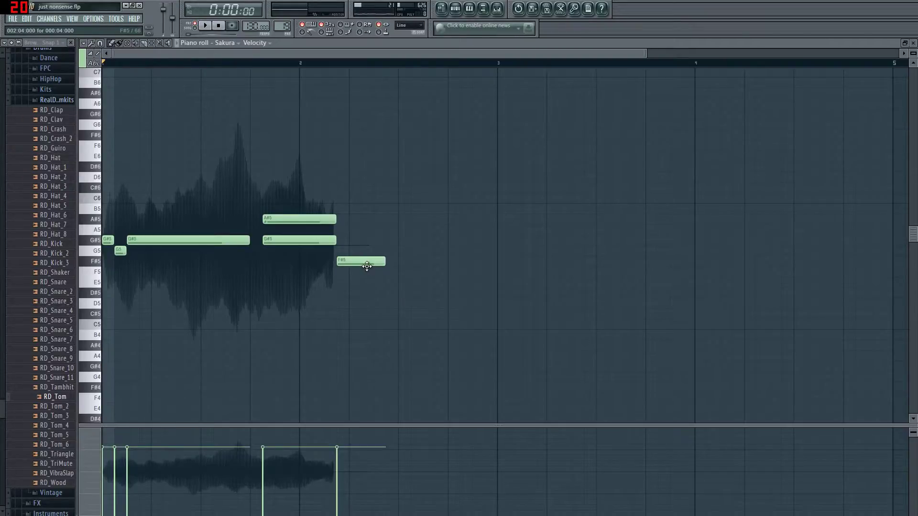
click(399, 265)
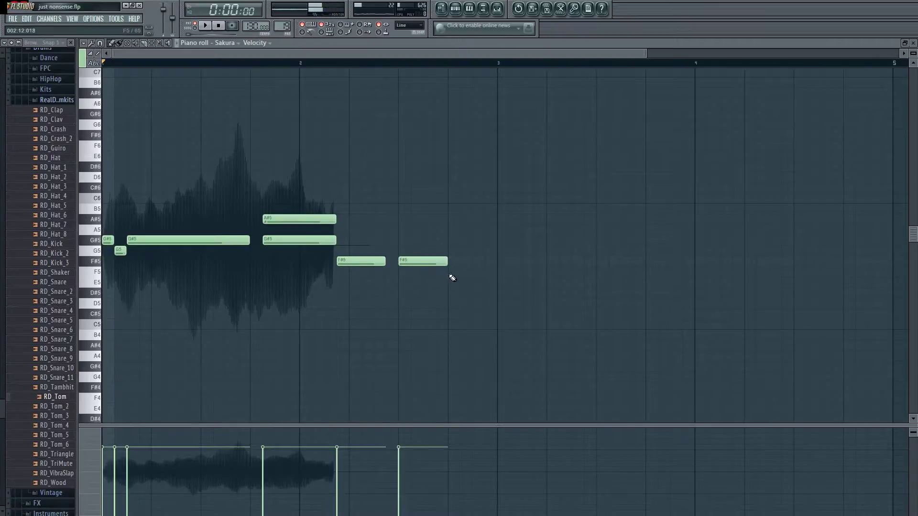
click(449, 273)
drag(485, 271, 569, 255)
click(462, 261)
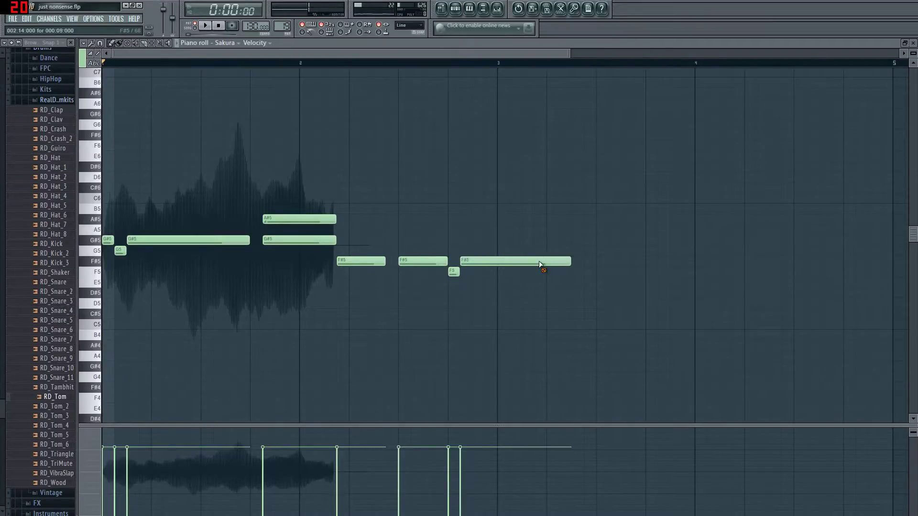
right_click(543, 262)
click(475, 261)
drag(499, 262, 487, 262)
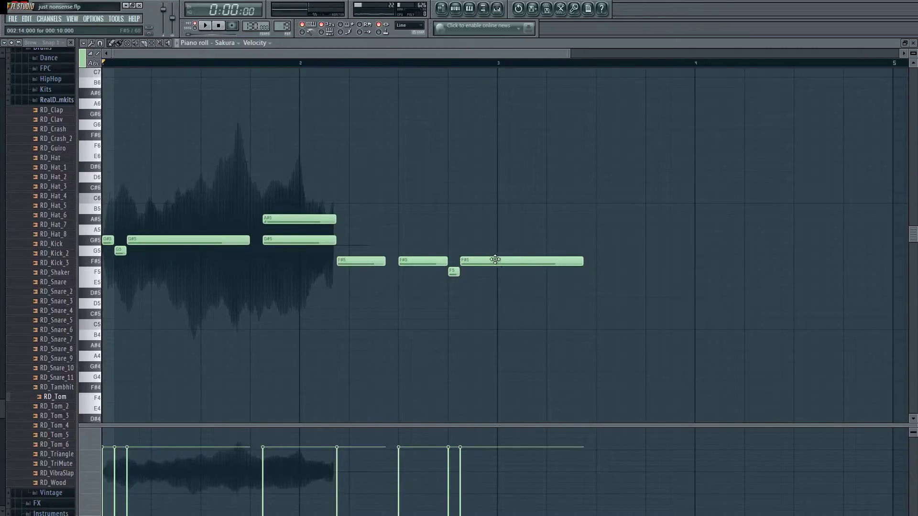
- Add a 10-step F5 note on step 9 of bar 3, comparing it with C5 in the same spot
click(597, 273)
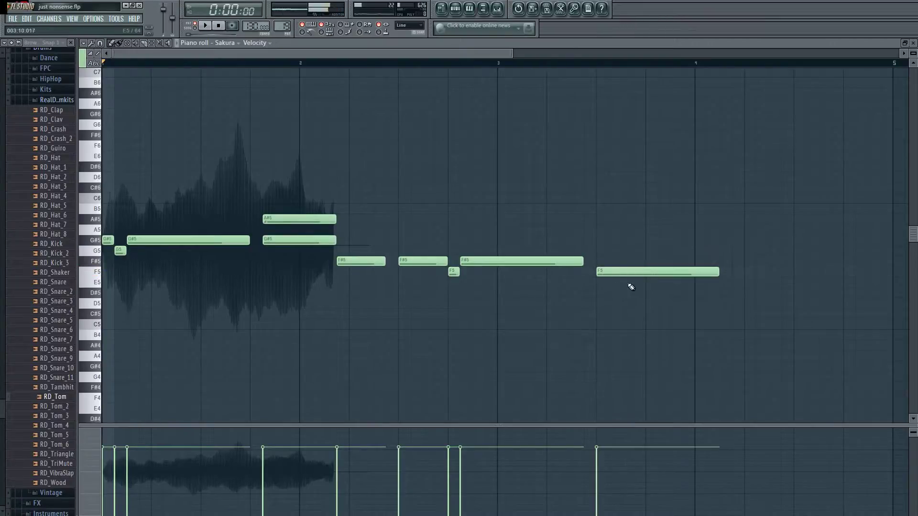
mouse_move(605, 316)
mouse_down()
mouse_move(647, 322)
mouse_move(617, 303)
mouse_move(627, 304)
mouse_move(630, 328)
mouse_up()
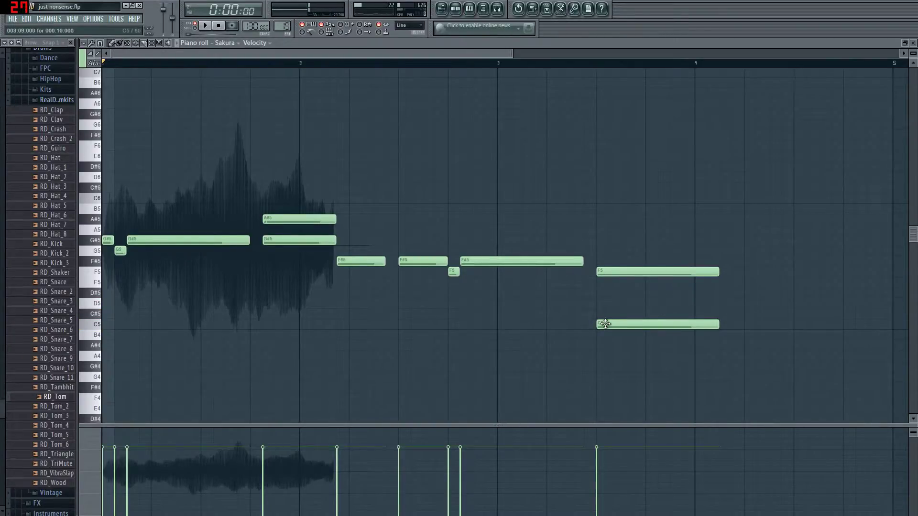
right_click(610, 271)
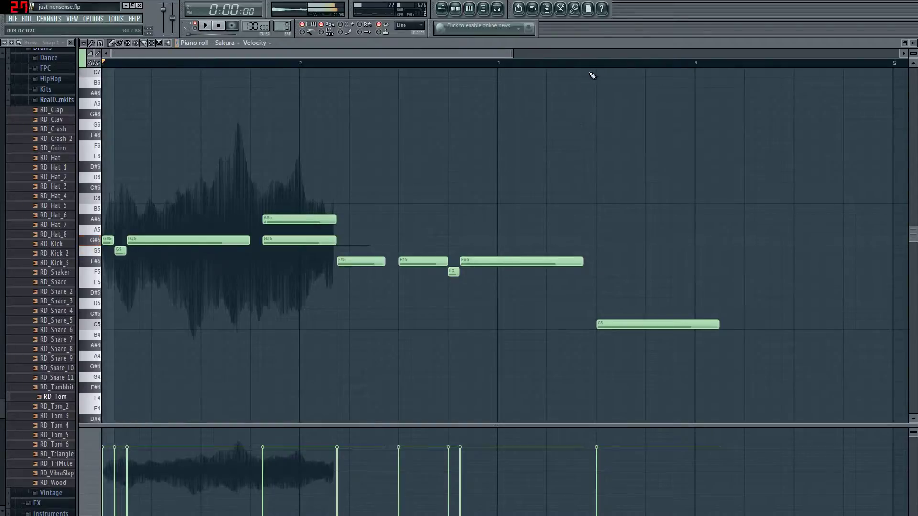
click(638, 327)
click(550, 261)
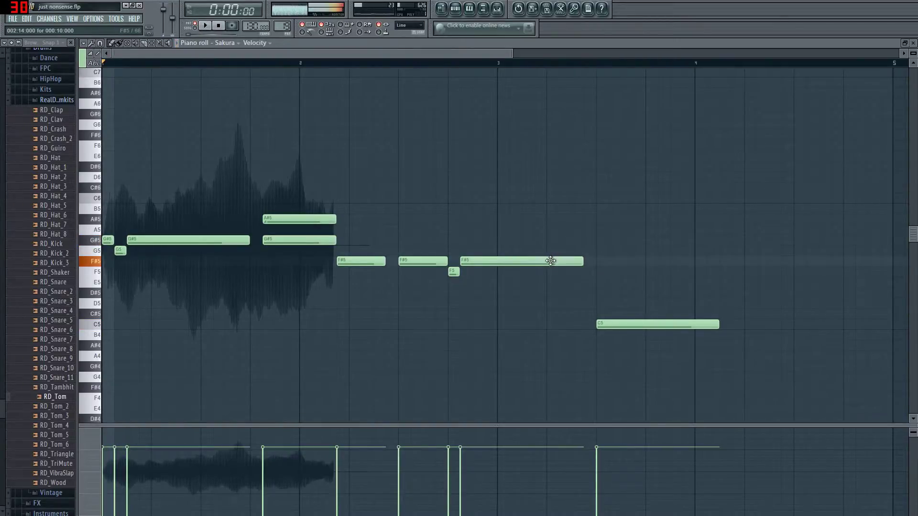
click(606, 322)
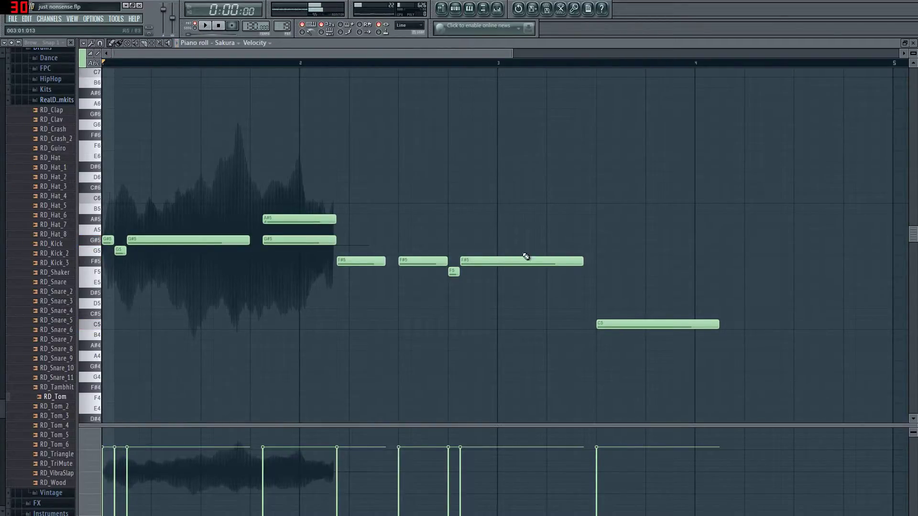
click(610, 272)
click(613, 324)
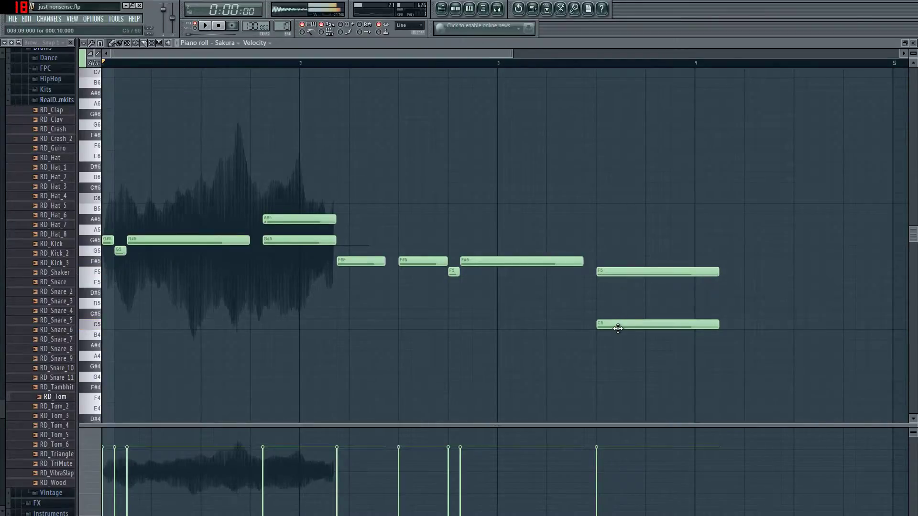
right_click(618, 328)
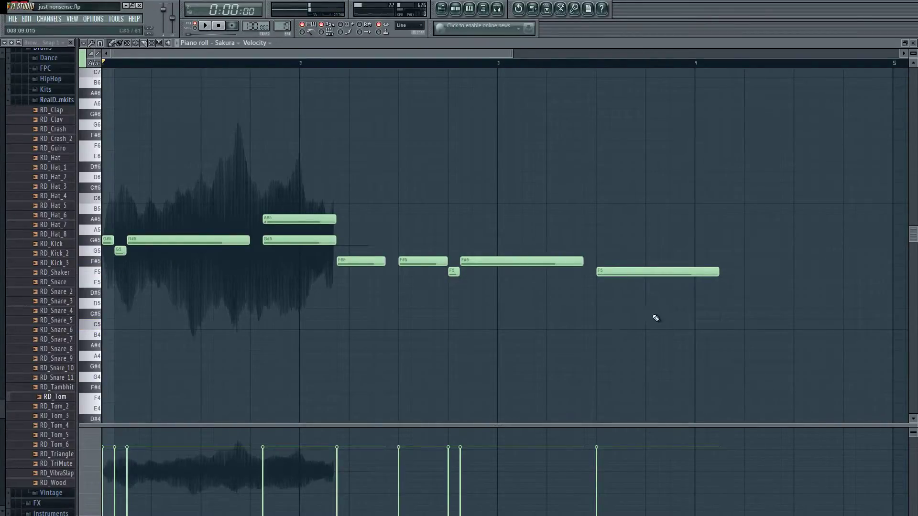
- Add a D5 slide note under the F5 note in bar 3 and shorten both to 6 steps
click(603, 305)
click(609, 266)
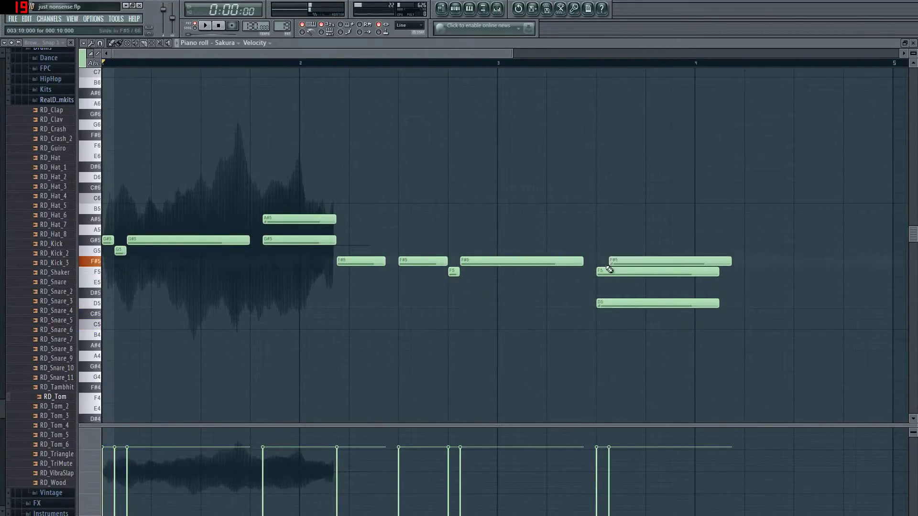
right_click(610, 263)
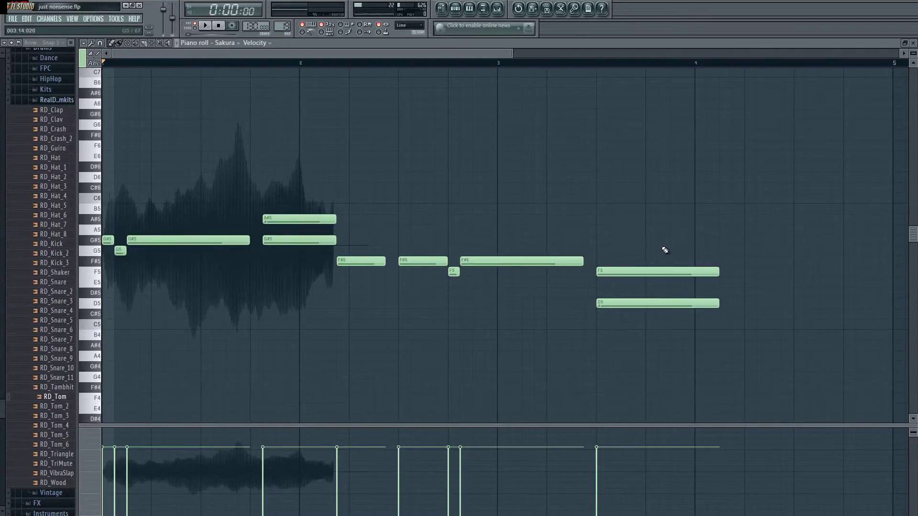
drag(658, 239, 735, 328)
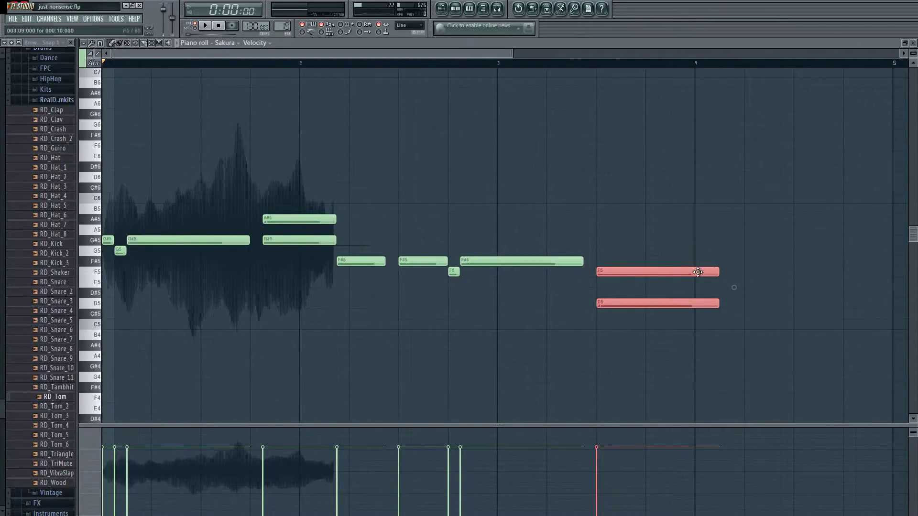
drag(716, 271, 652, 270)
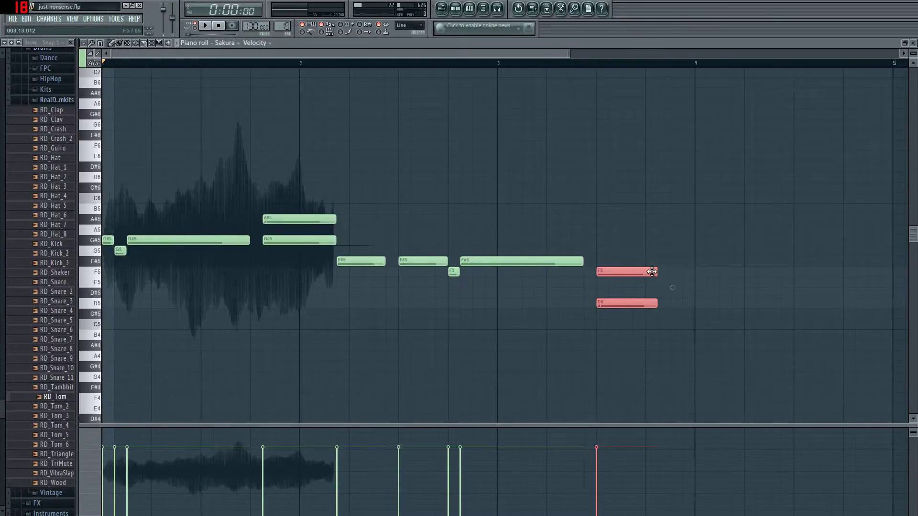
drag(663, 272, 676, 273)
click(430, 283)
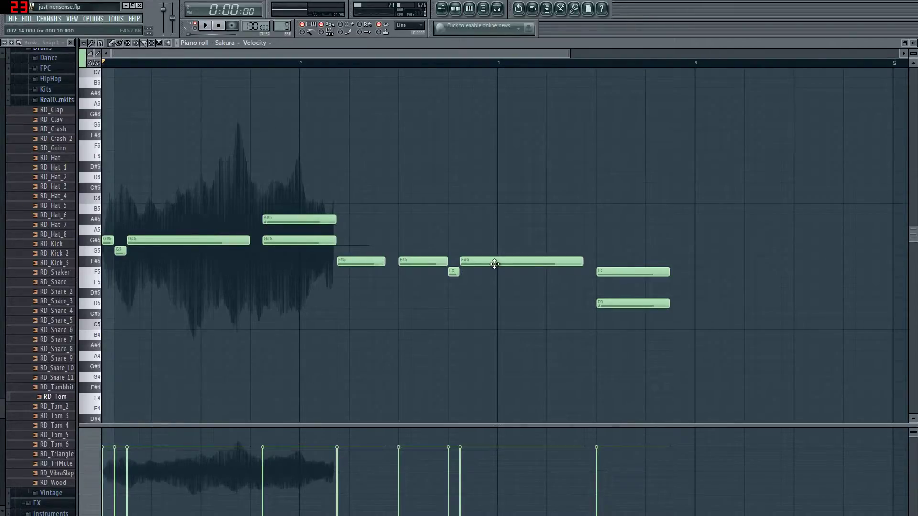
- Add a 4-step C5 note on step 15 of bar 3 and play the pattern
click(679, 325)
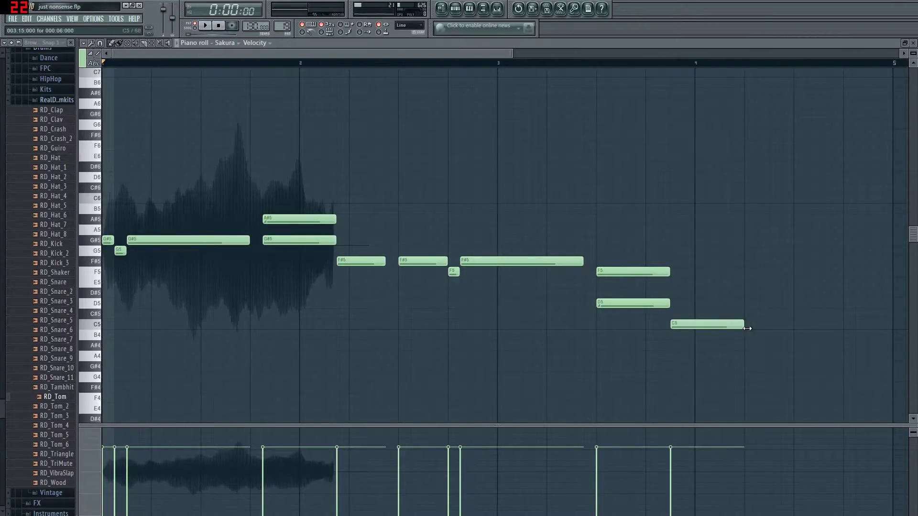
drag(741, 329, 719, 329)
key(space)
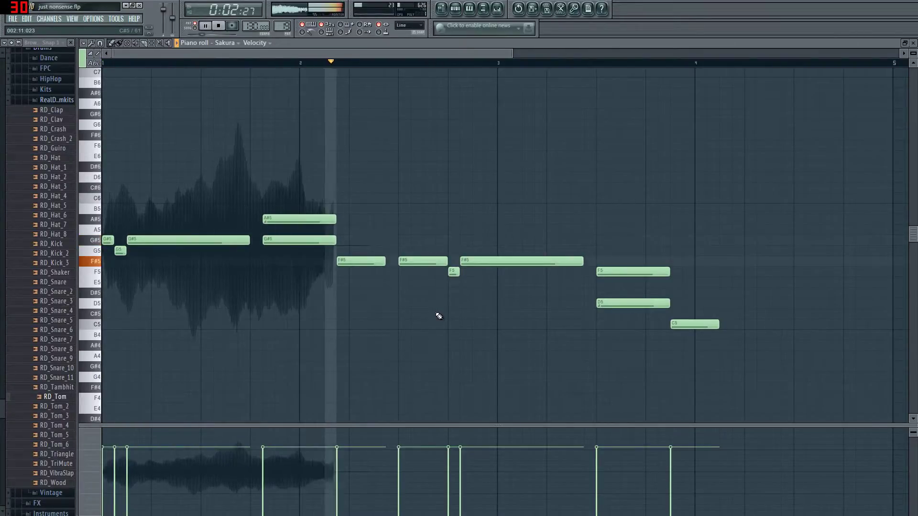
key(space)
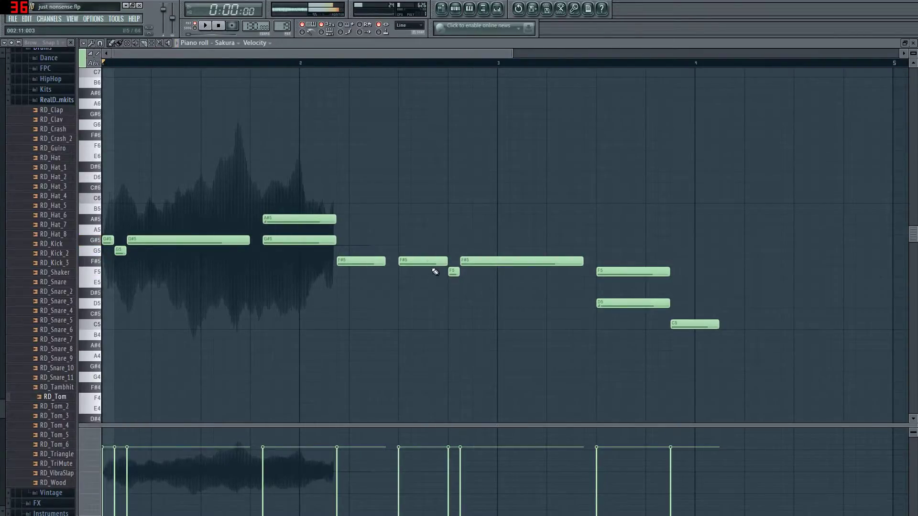
- Shorten the F#5 note on step 9 of bar 2 to 1 step, move all following notes 3 steps earlier and play the pattern
drag(403, 205, 713, 329)
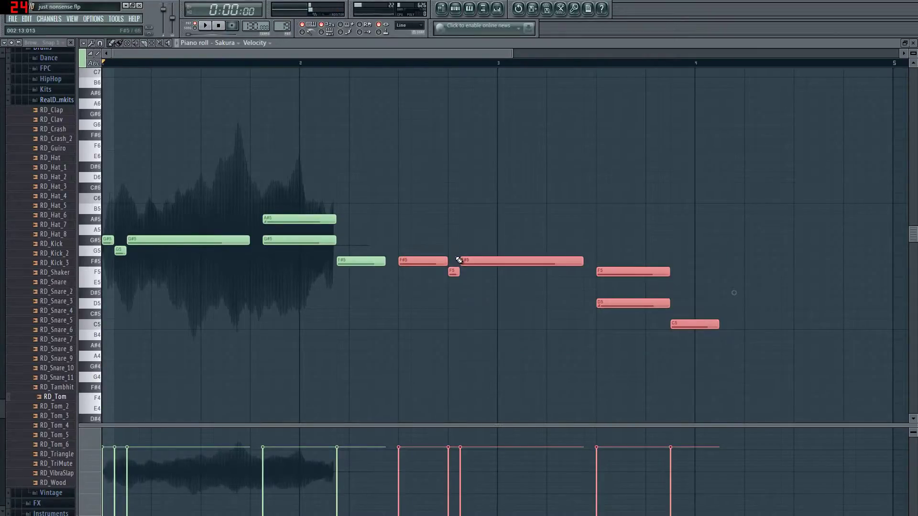
click(418, 297)
drag(447, 261, 412, 266)
drag(433, 218, 717, 349)
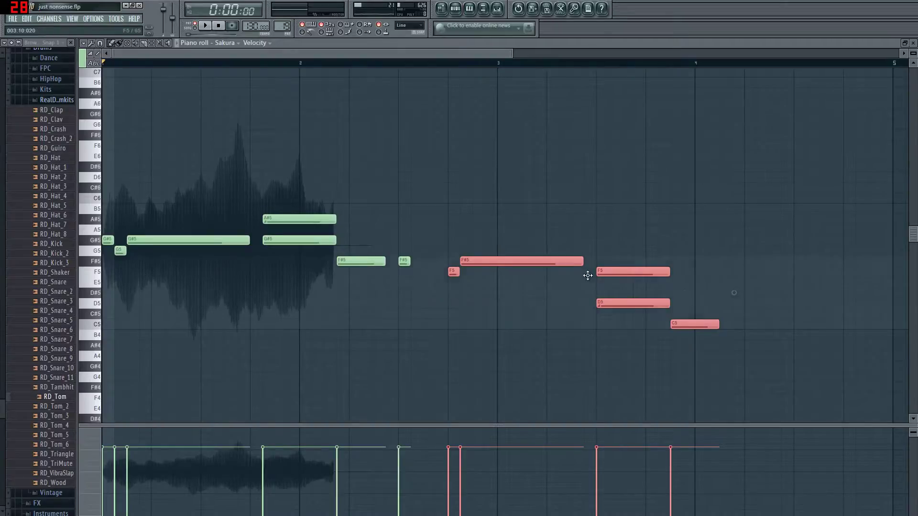
drag(617, 273, 580, 274)
click(471, 362)
key(space)
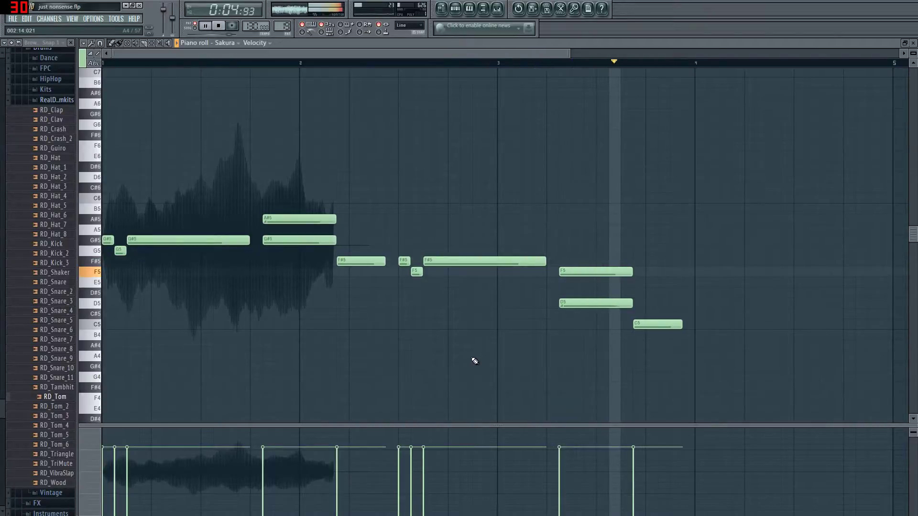
key(space)
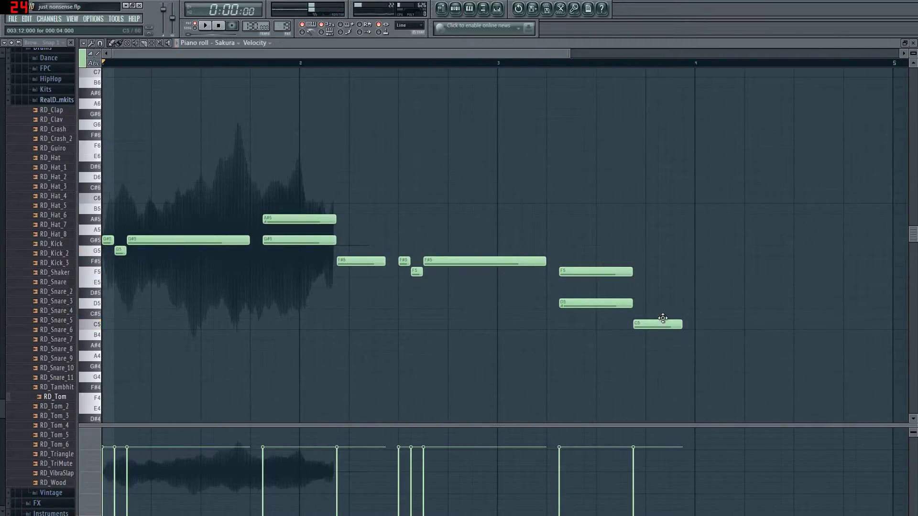
- Raise the final C5 note to C#5 and play the pattern
drag(660, 326, 660, 315)
key(space)
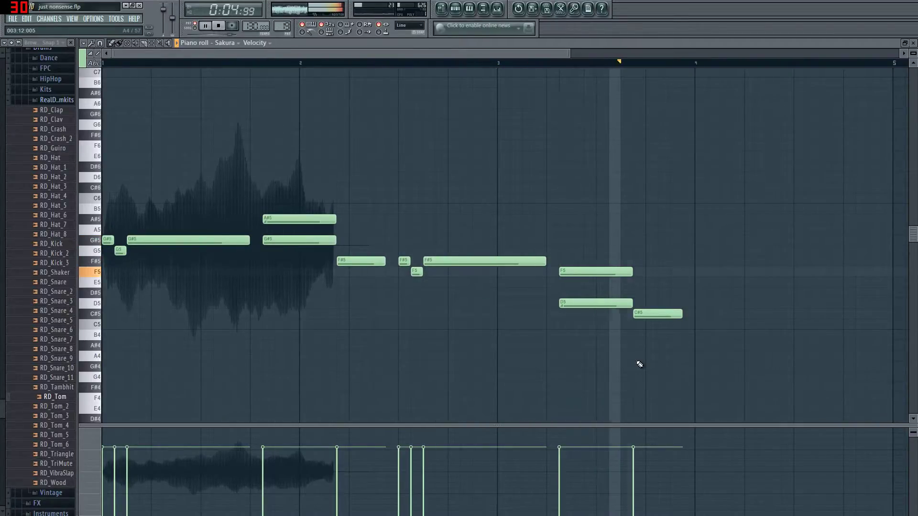
key(space)
- Raise the D5 slide note to D#5 and the final note to D5, and play the pattern
drag(589, 299, 590, 290)
key(space)
drag(654, 312, 658, 303)
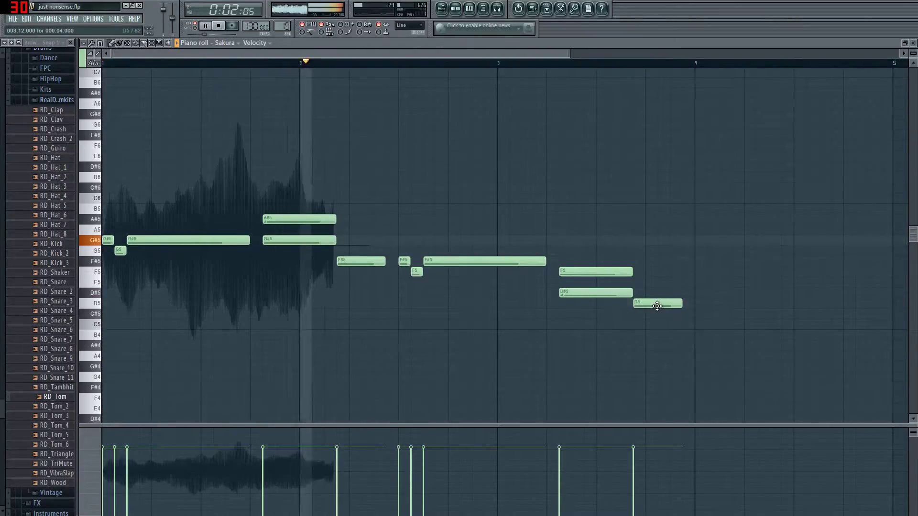
key(space)
- Transpose all notes from step 9 of bar 2 onward down one semitone and play the pattern
drag(397, 214, 692, 352)
drag(490, 263, 492, 275)
click(491, 308)
key(space)
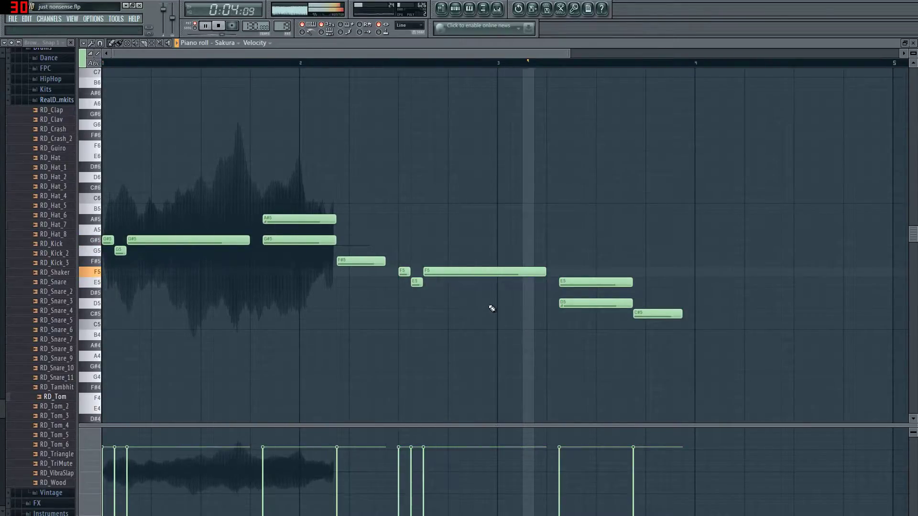
- Shorten the D5 slide note in bar 3 to 2 steps and play the pattern
key(space)
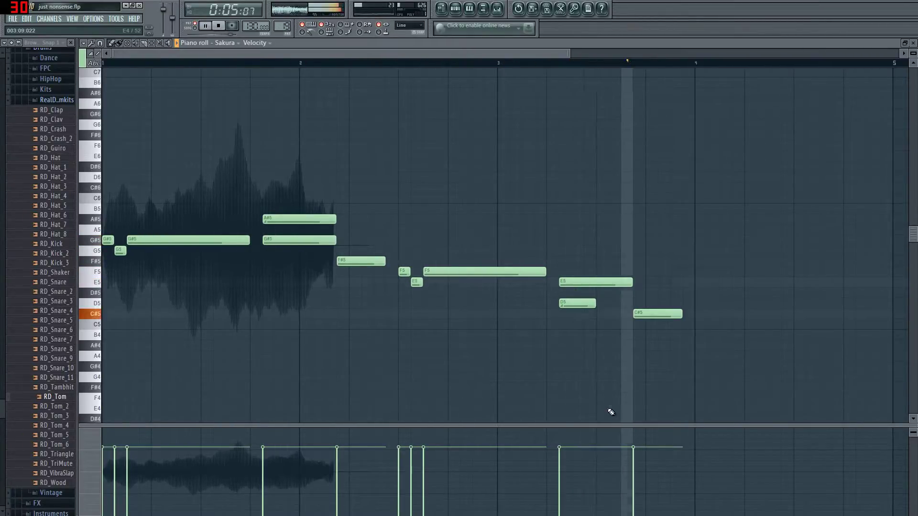
key(space)
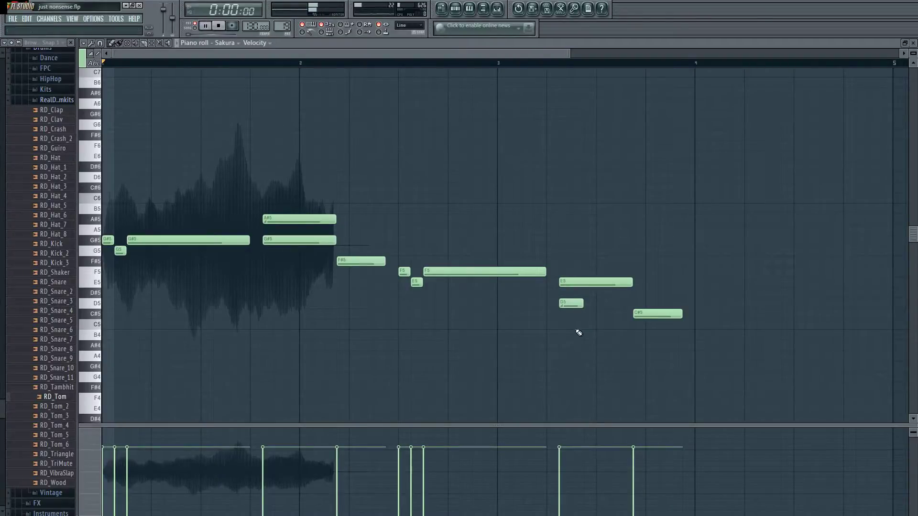
key(space)
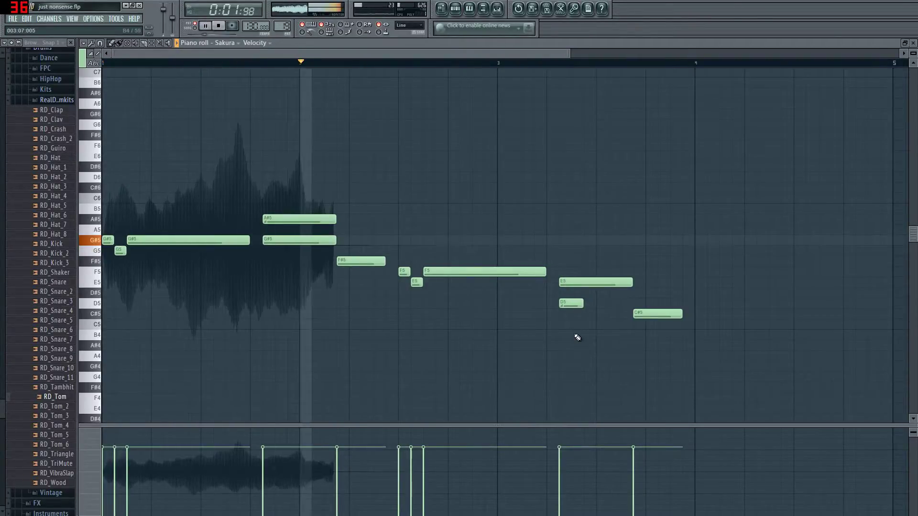
key(space)
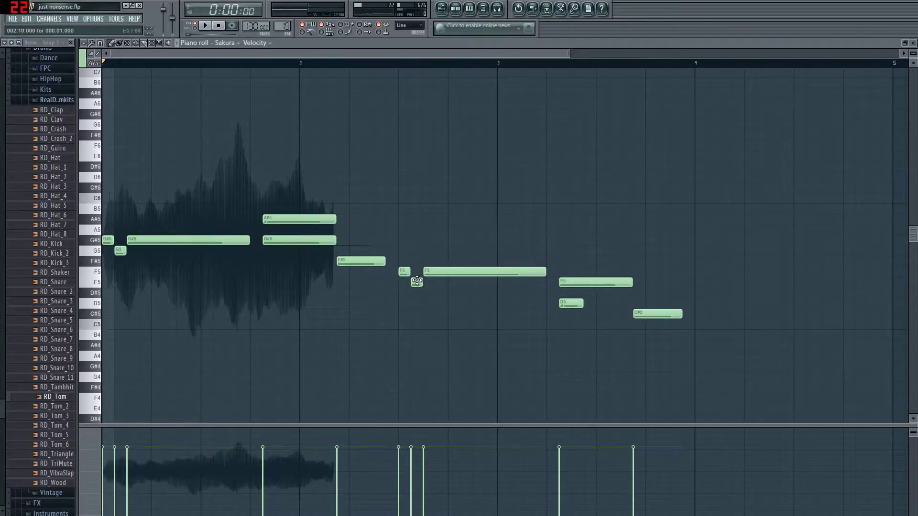
- Transpose the phrase from step 9 of bar 2 onward down one semitone to start on E5, and play the pattern
drag(398, 247, 722, 351)
key(shift+Down)
click(486, 331)
key(space)
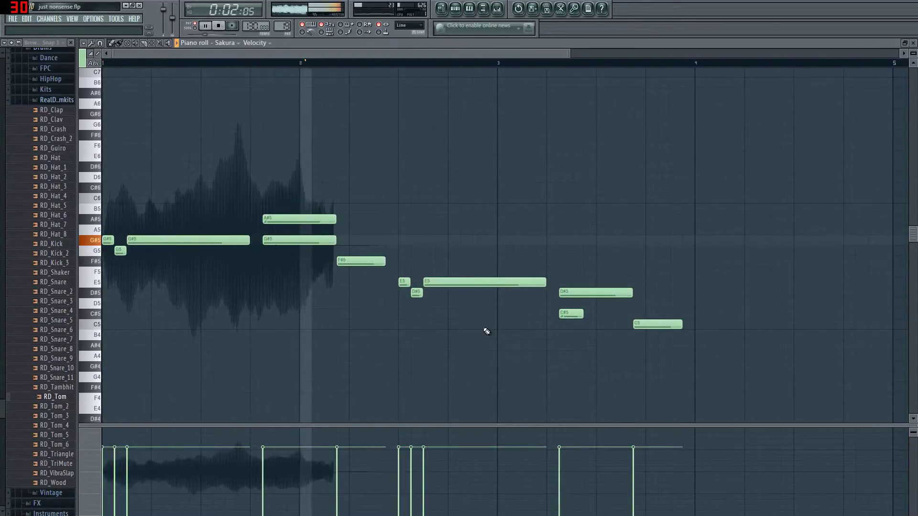
key(space)
- Transpose the phrase from step 9 of bar 2 onward up two semitones to start on F#5, and play the pattern
drag(464, 272, 468, 283)
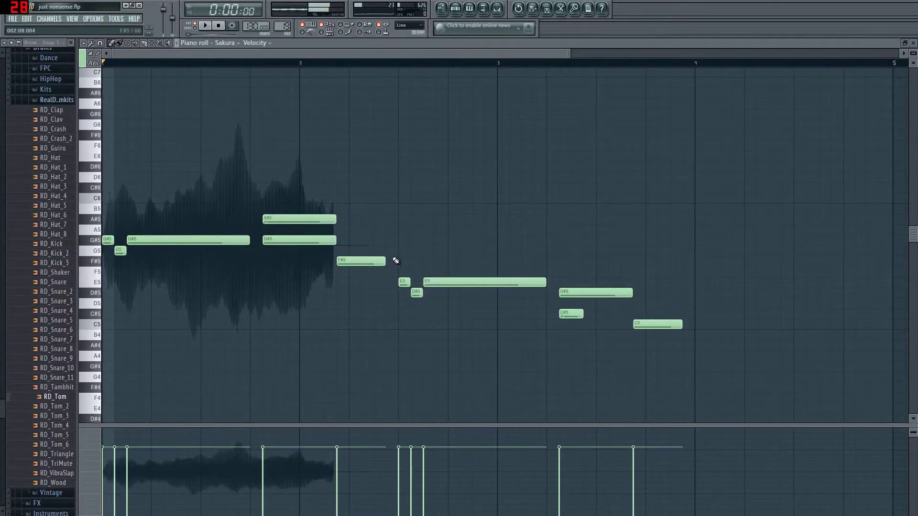
drag(396, 261, 698, 382)
drag(589, 291, 589, 280)
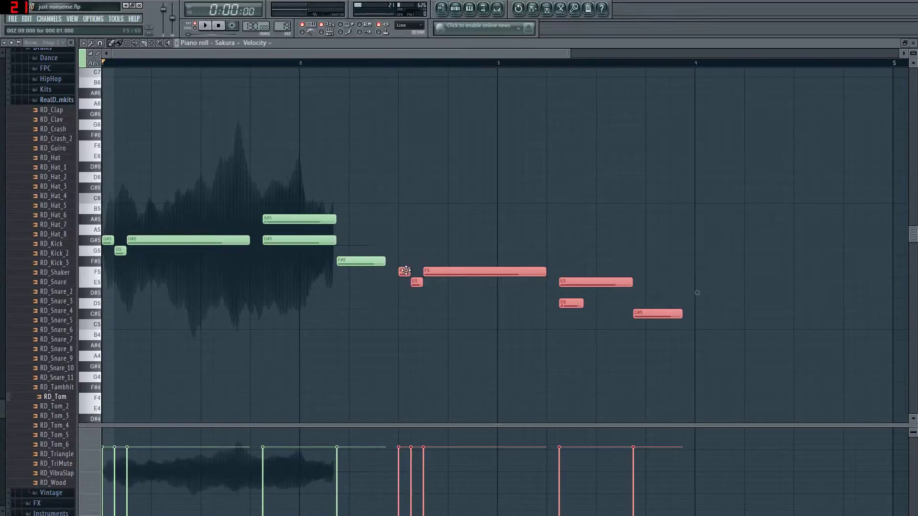
drag(464, 263, 464, 252)
click(452, 301)
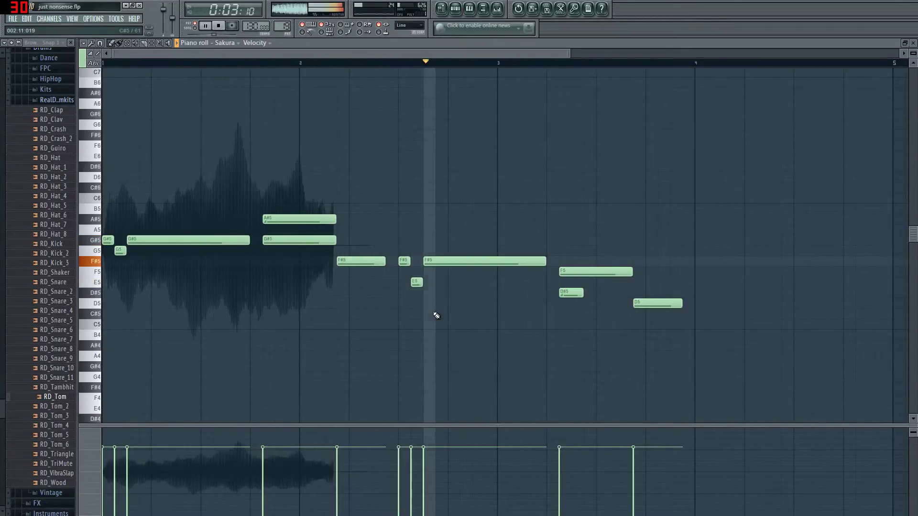
key(space)
key(space)
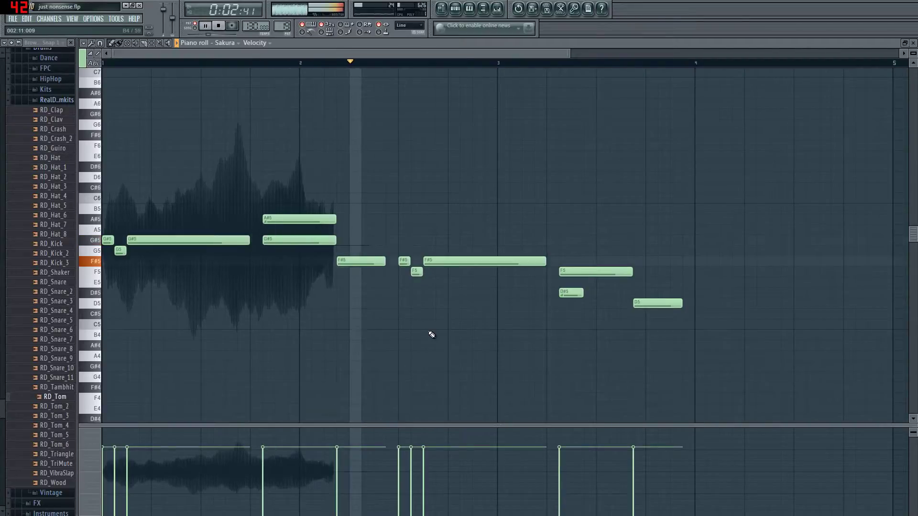
key(space)
- Lower the phrase from step 9 of bar 2 onward one semitone to start on F5, and play the pattern
drag(398, 216, 763, 330)
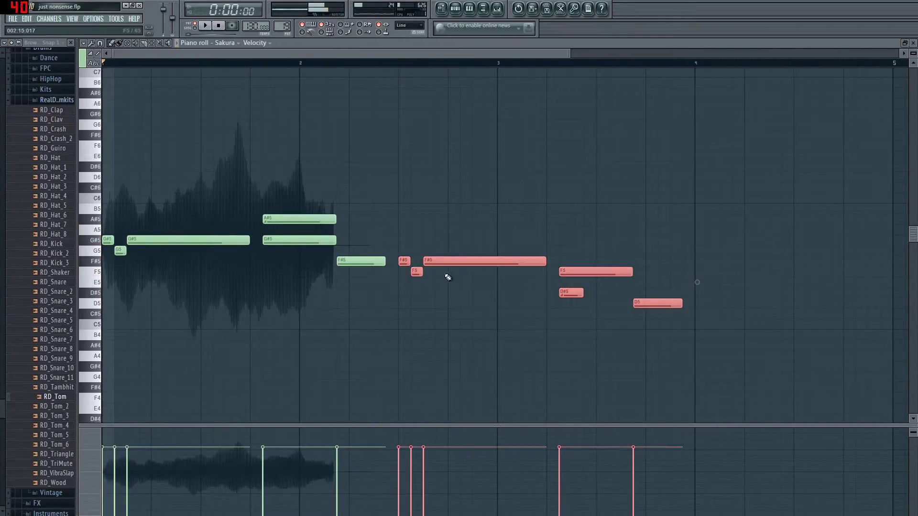
key(shift+Down)
key(ctrl+d)
key(space)
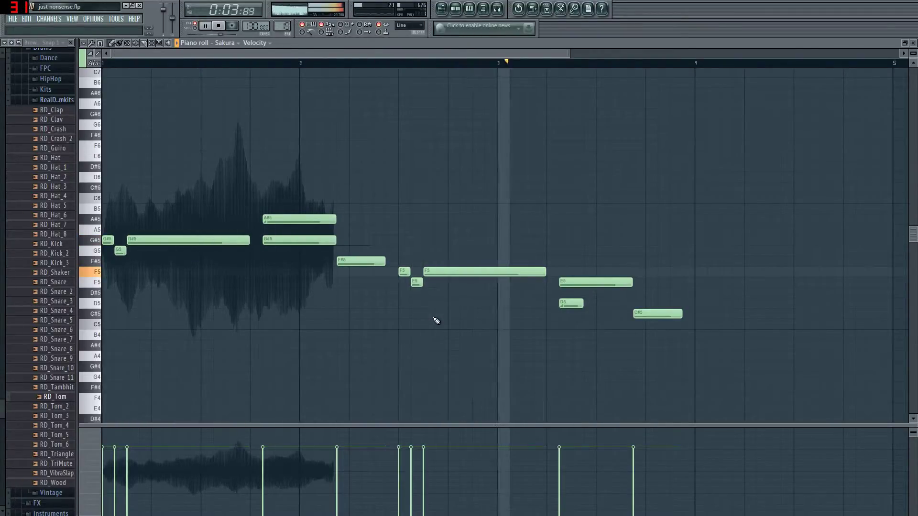
key(space)
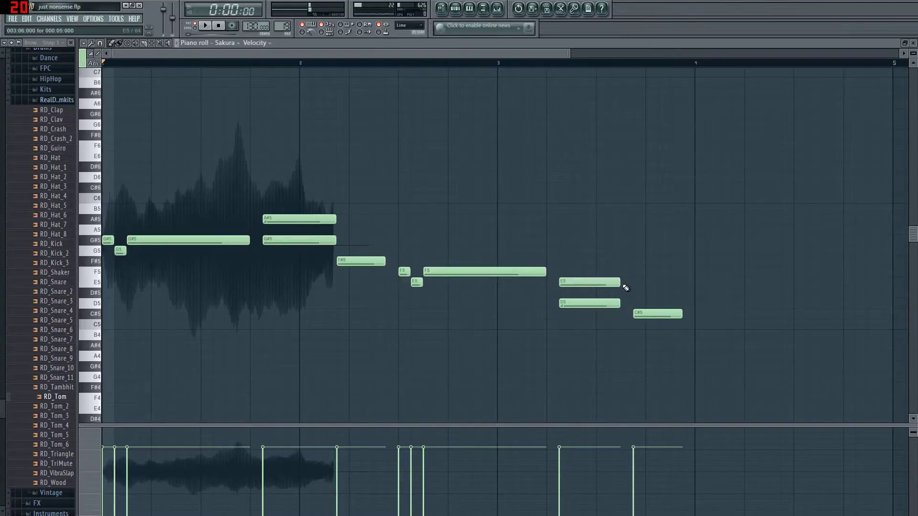
- Start the final C#5 note one step earlier, extend it to 6 steps, and play the pattern
drag(651, 319, 638, 319)
key(space)
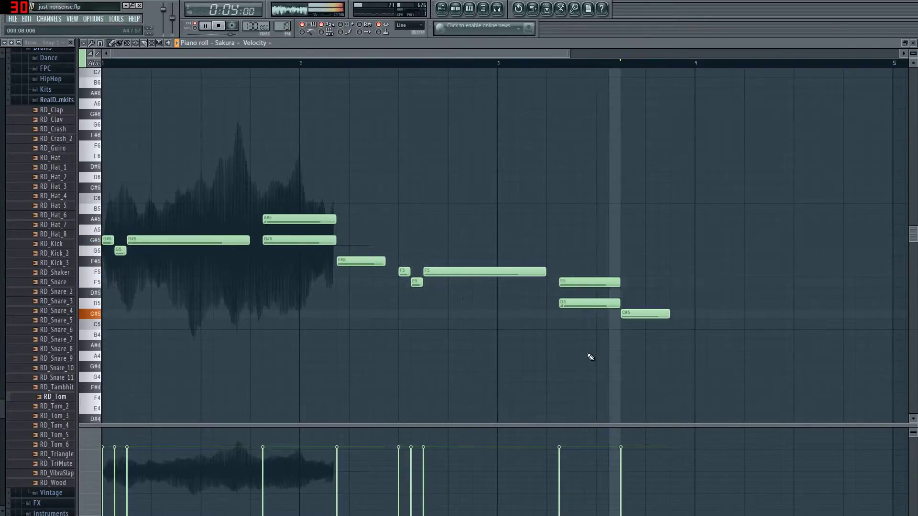
key(space)
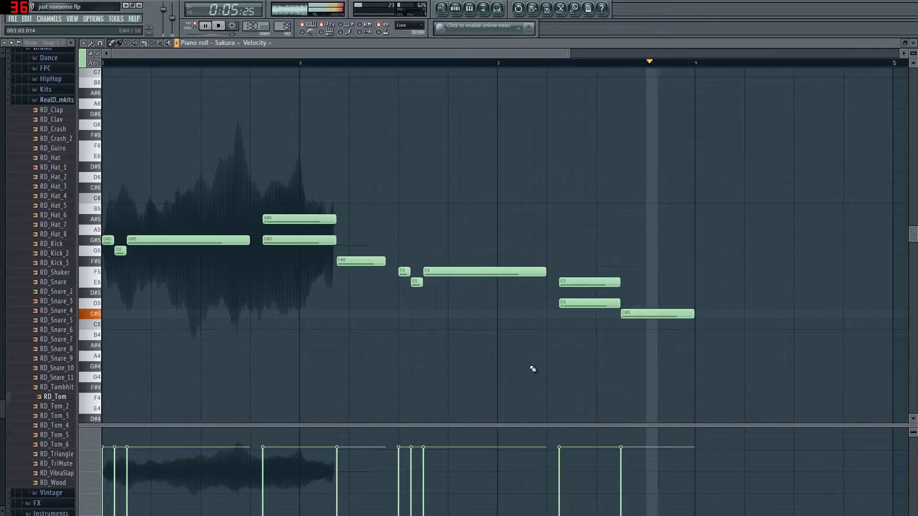
key(Escape)
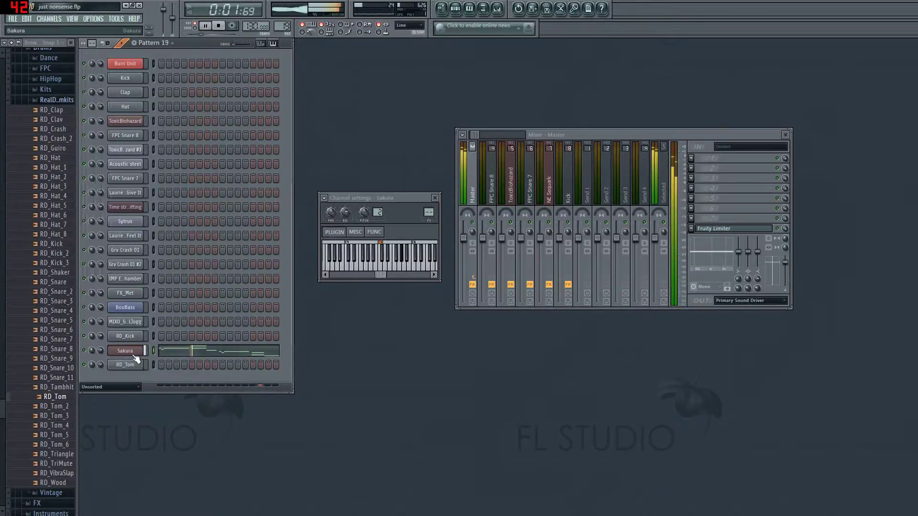
- Insert a second Sakura channel above Sakura and load the Bowed 8 preset from the Default bank
right_click(132, 355)
mouse_move(171, 443)
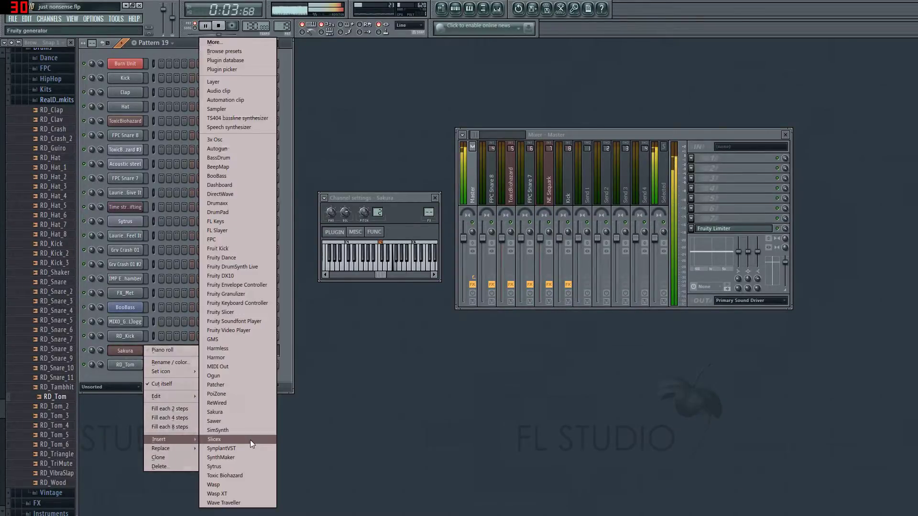
click(238, 413)
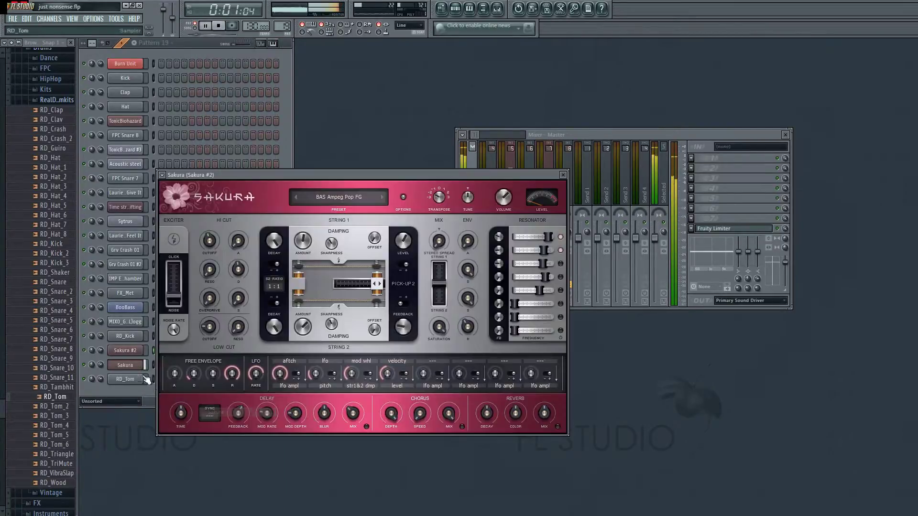
click(354, 202)
click(285, 253)
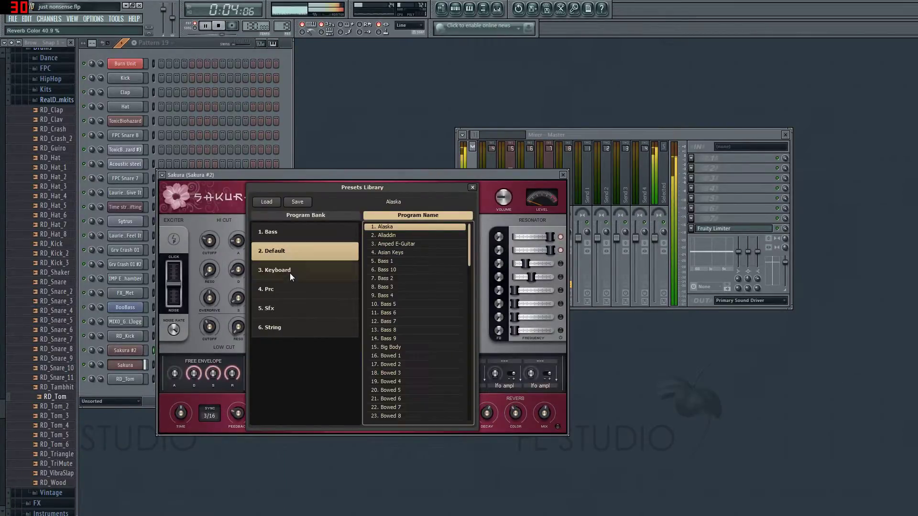
scroll(404, 360, down, 1)
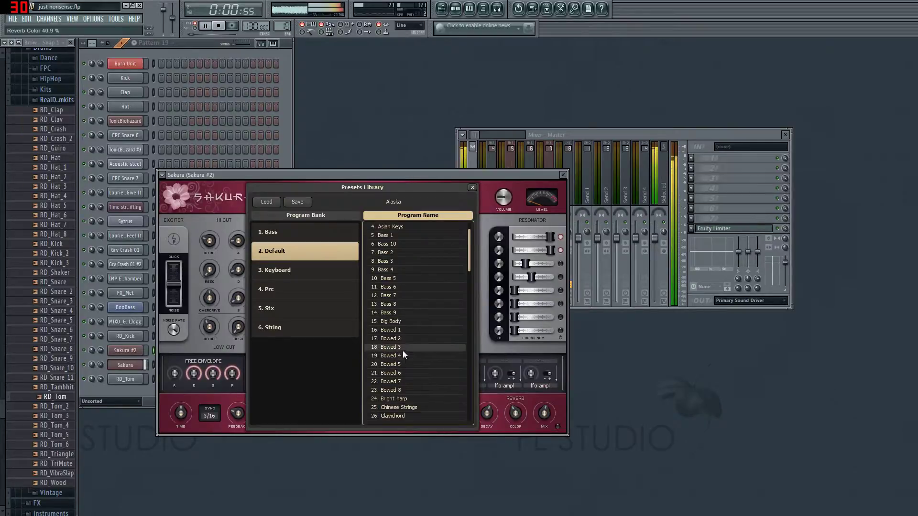
click(401, 389)
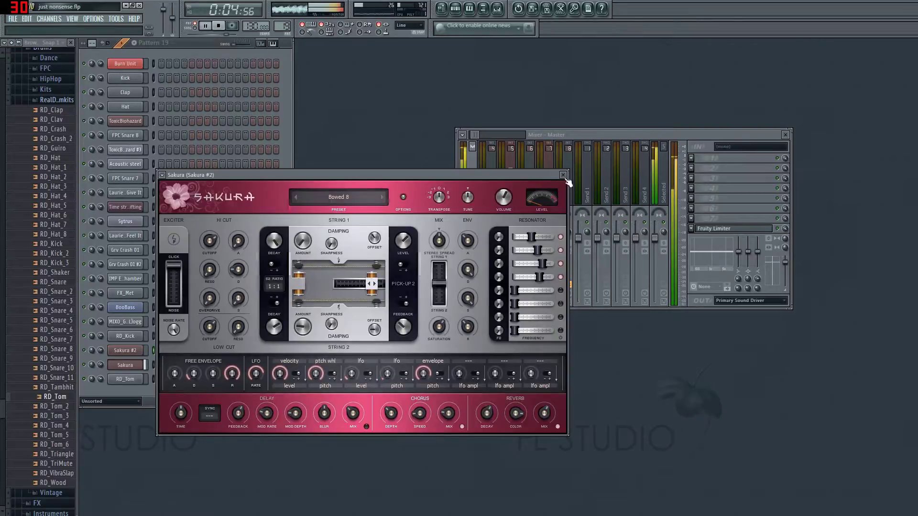
click(563, 175)
- Copy the whole melody from the Sakura channel into the piano roll of Sakura #2
click(211, 366)
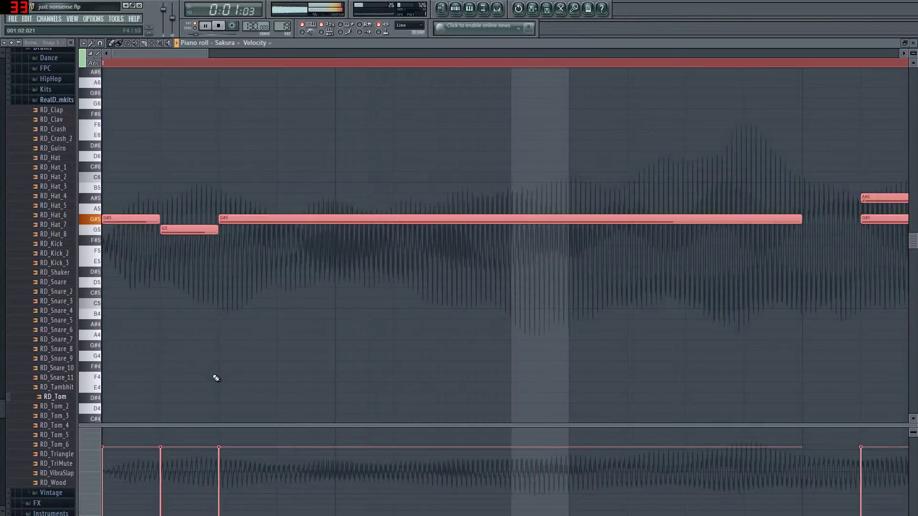
key(Escape)
right_click(136, 354)
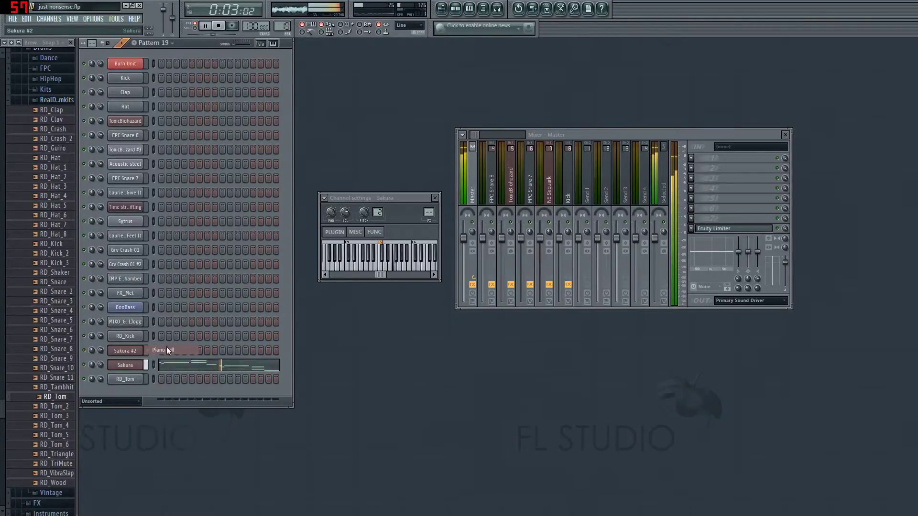
click(167, 347)
key(ctrl+v)
key(Escape)
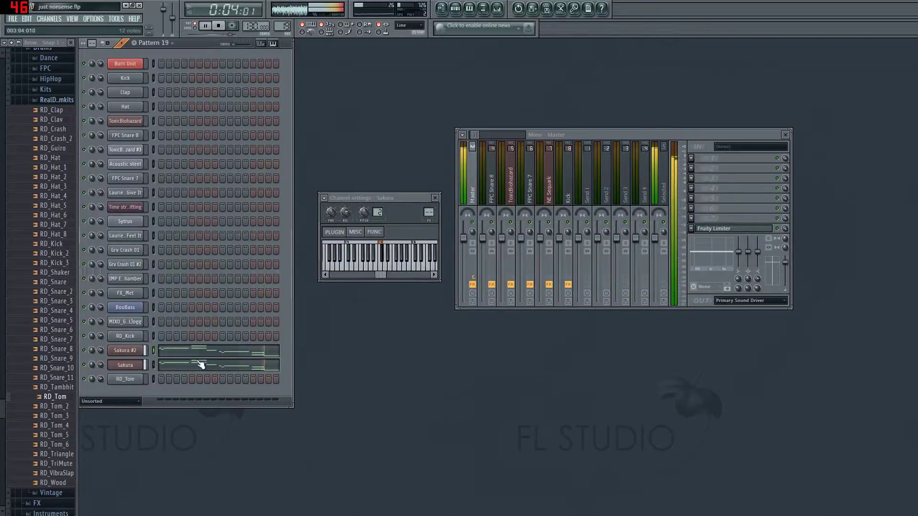
- Examine the miscellaneous channel settings of Sakura #2 while the pattern plays
click(125, 351)
click(564, 176)
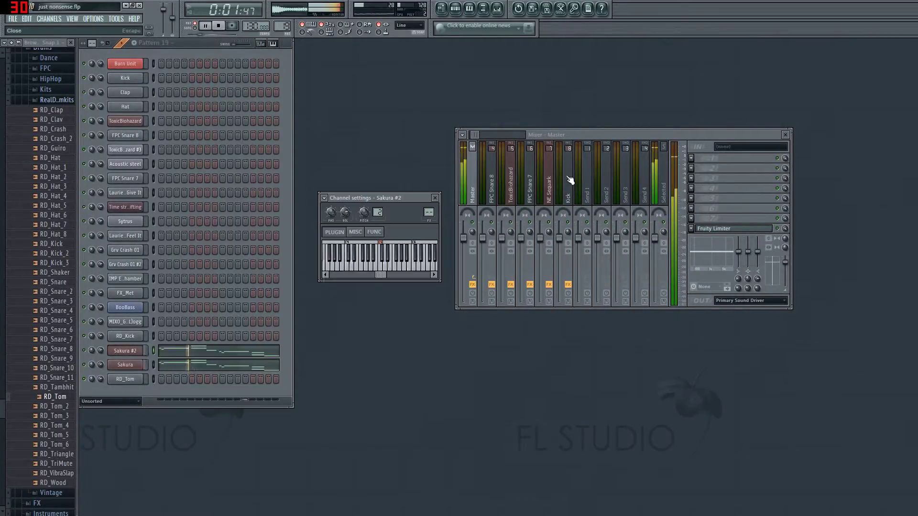
click(356, 232)
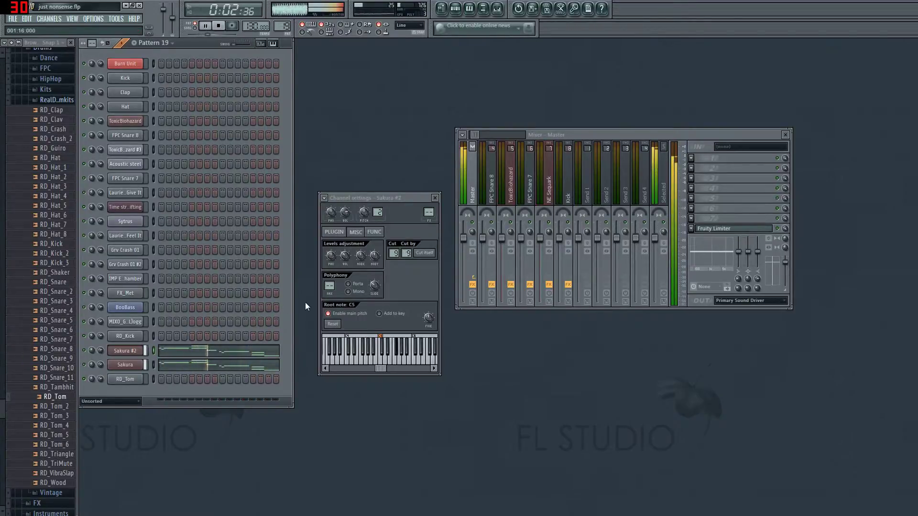
- Place four Pattern 19 clips in a row on Track 3 from bar 79 and play the song from bar 71
click(442, 9)
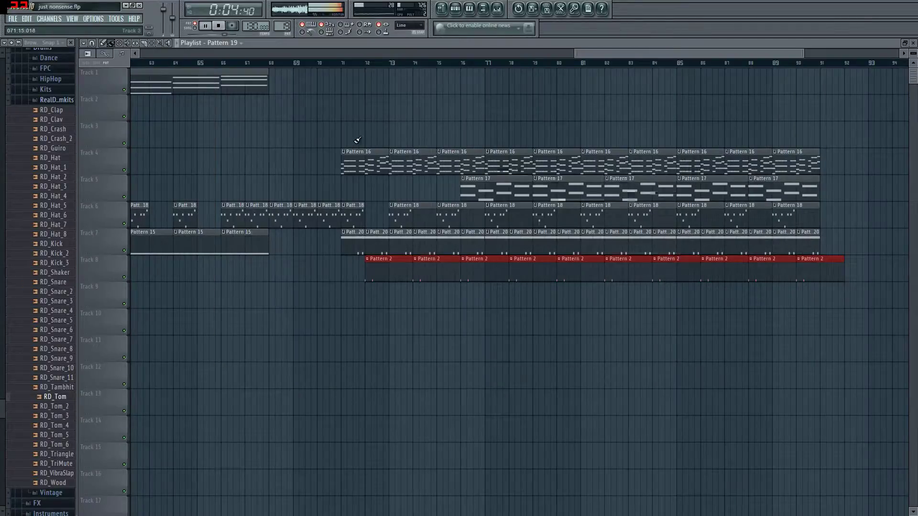
drag(536, 132, 813, 135)
click(345, 64)
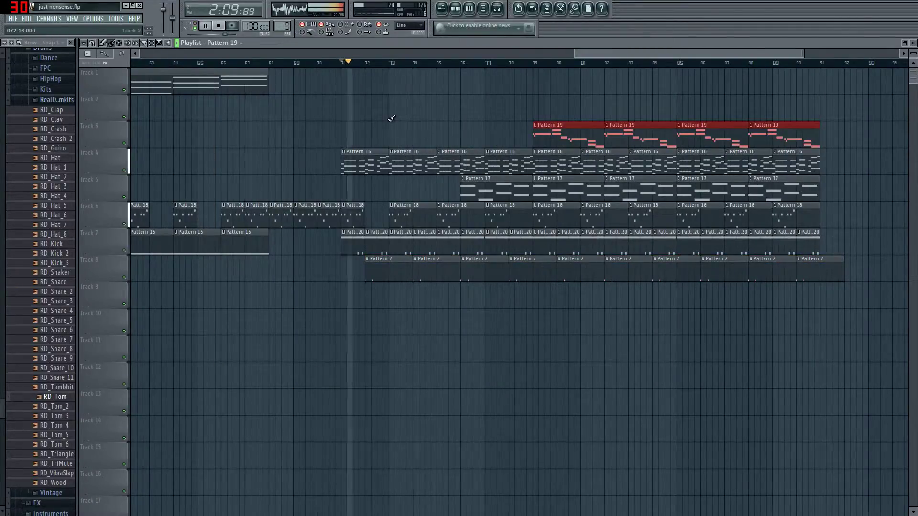
drag(608, 55, 626, 56)
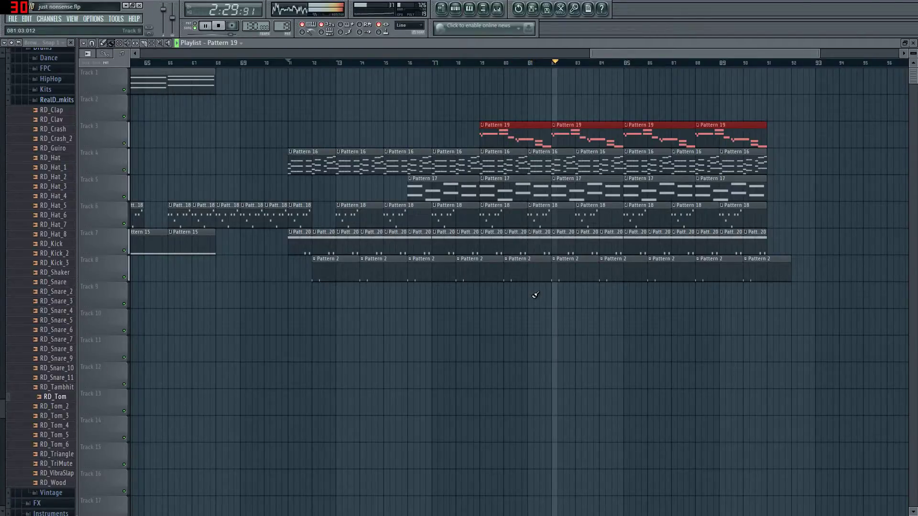
key(space)
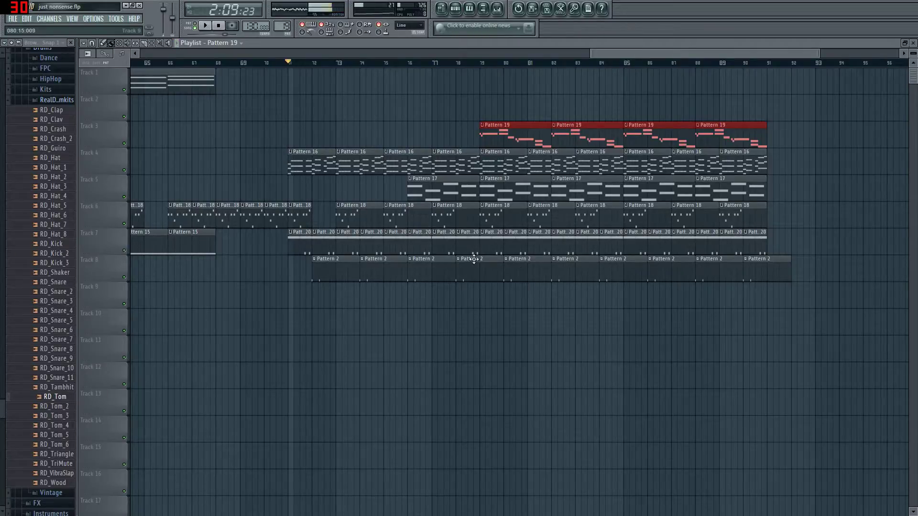
- Delete all Pattern 19 clips from Track 3 of the playlist and play the song
click(429, 190)
right_click(540, 132)
key(space)
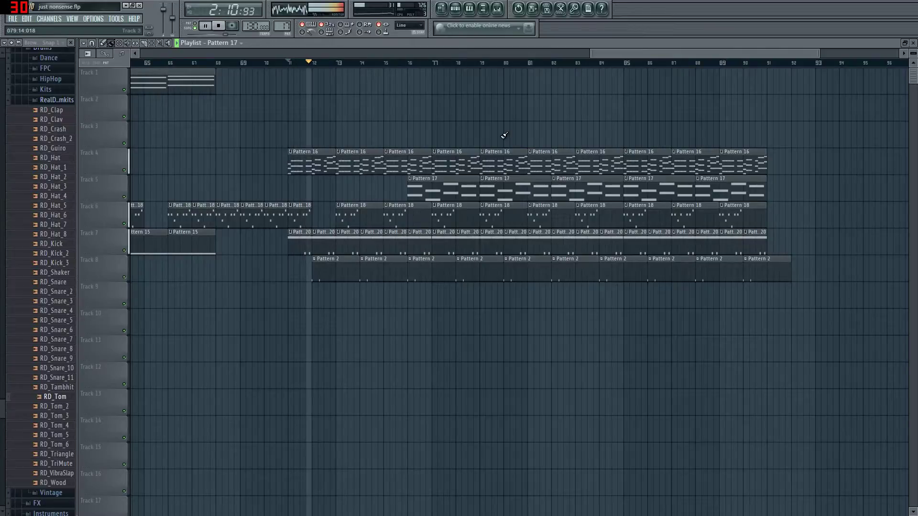
- Select Pattern 16 and open the piano roll of its MIXO_G_2(L)ogg channel
key(F5)
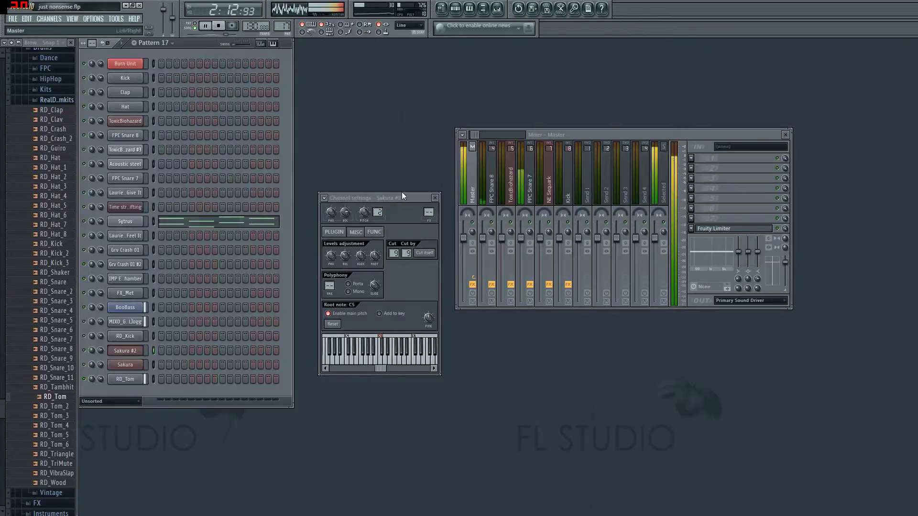
click(441, 9)
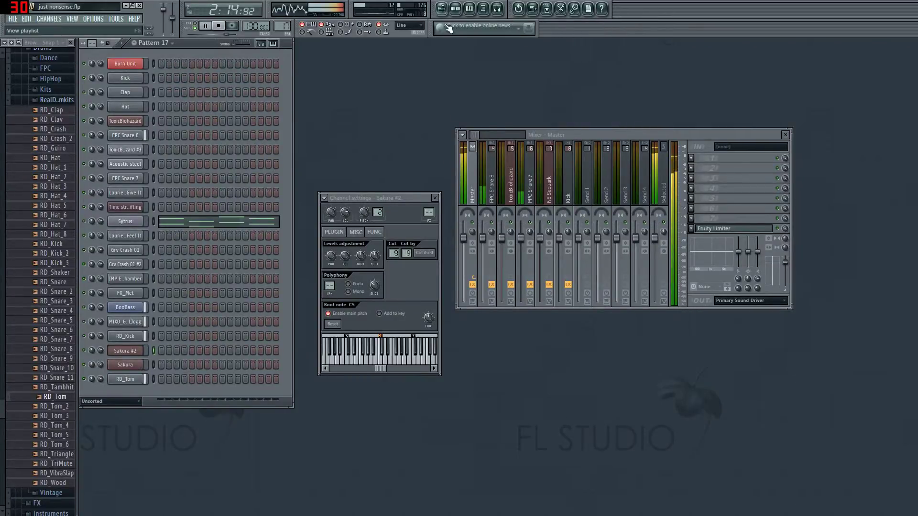
double_click(703, 247)
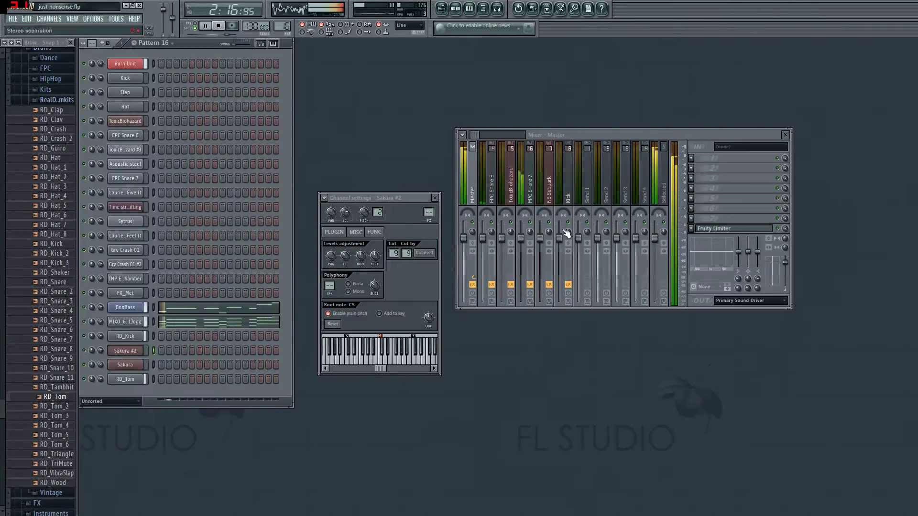
click(125, 379)
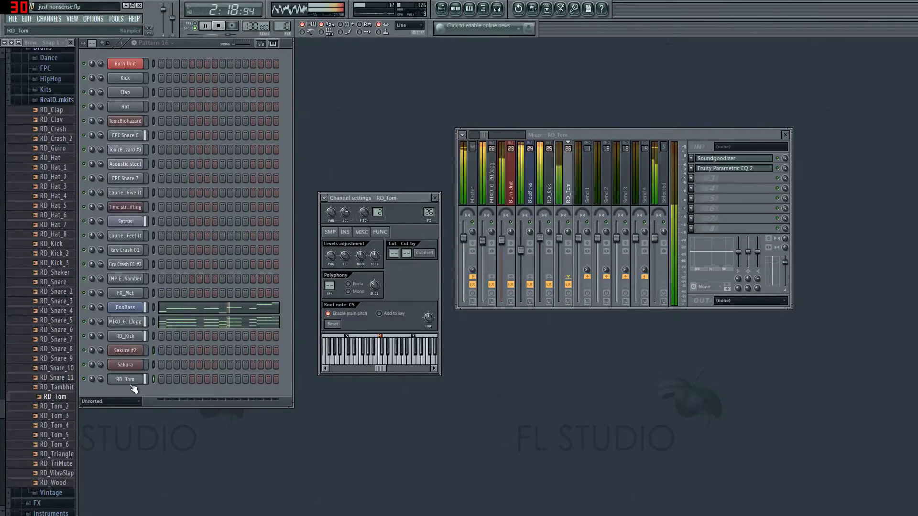
click(134, 322)
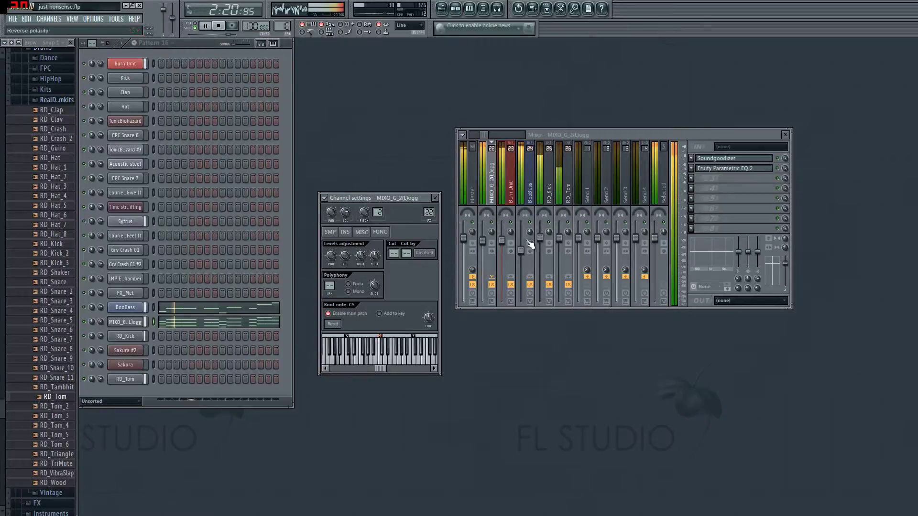
click(193, 327)
- Delete the lowest notes of the chords in bar 1 and at the start of bar 2, undo the last deletion, and play the song
drag(153, 364, 651, 303)
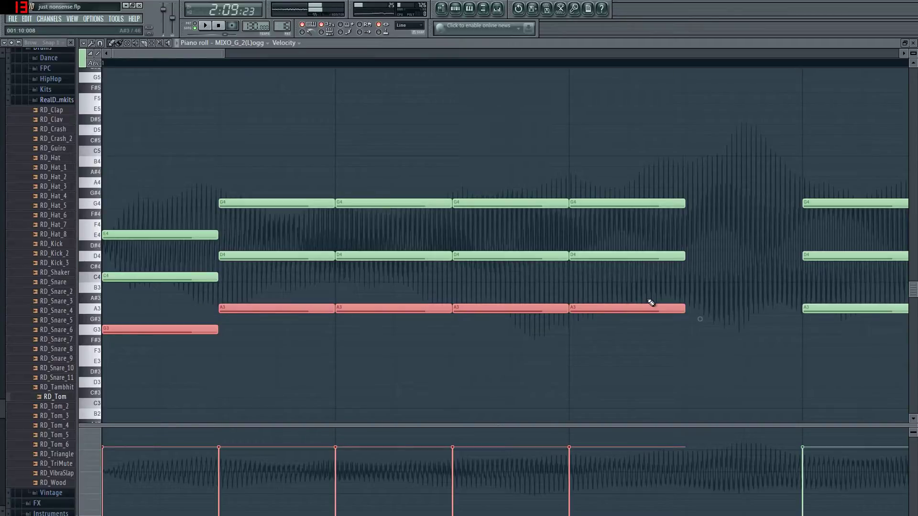
drag(222, 52, 613, 74)
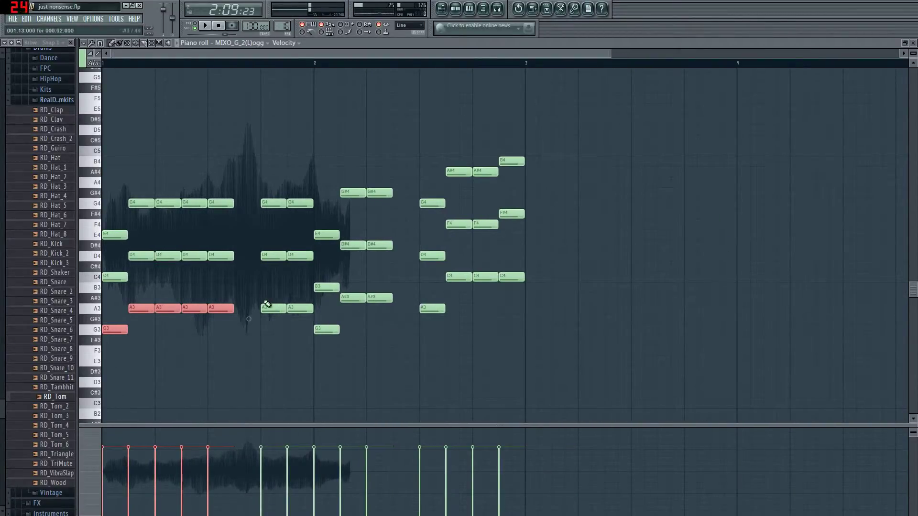
key(Delete)
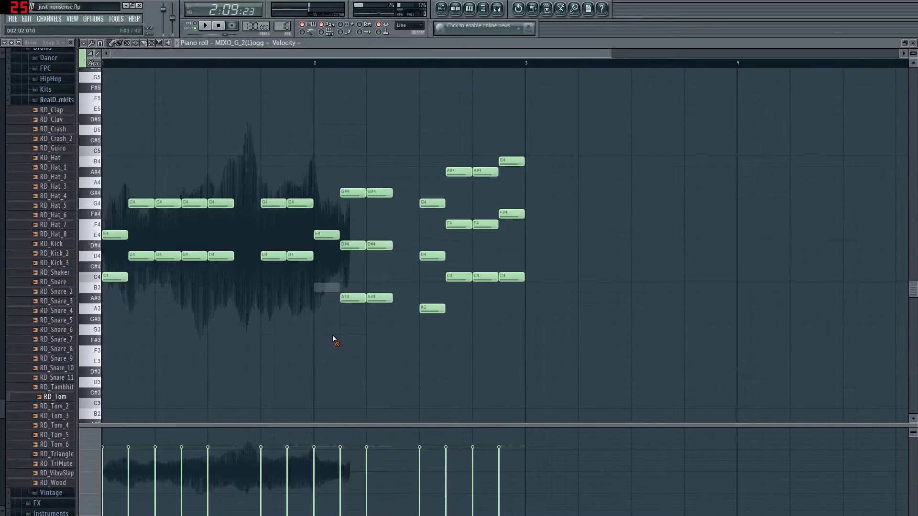
key(ctrl+z)
key(space)
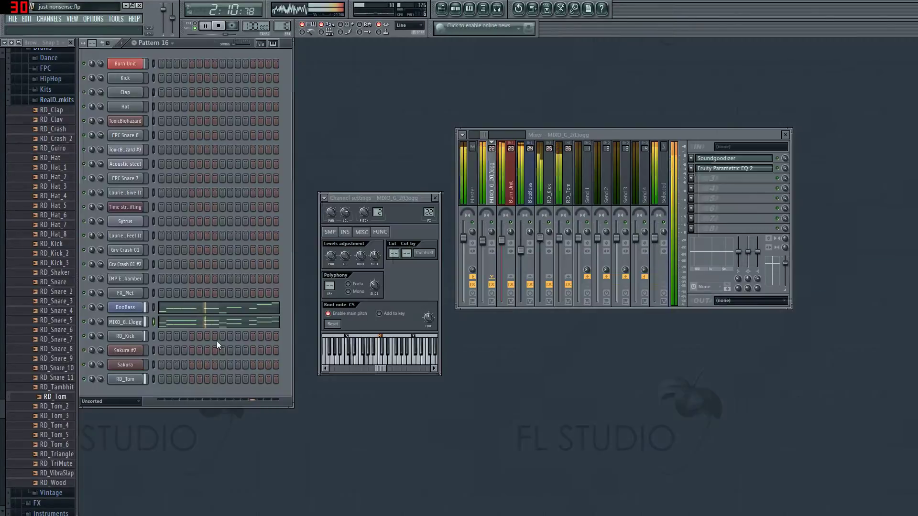
- Play the song from bar 75 and return to the channel rack and mixer
click(441, 8)
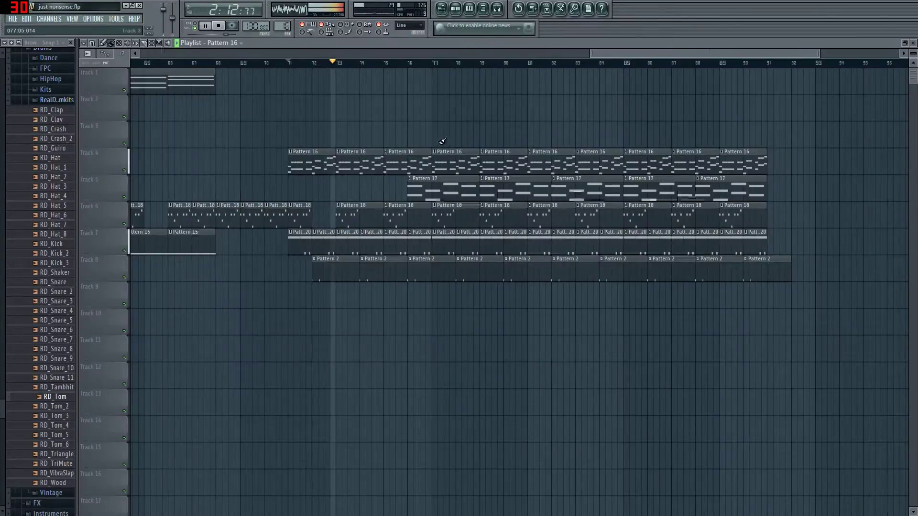
click(423, 63)
click(405, 62)
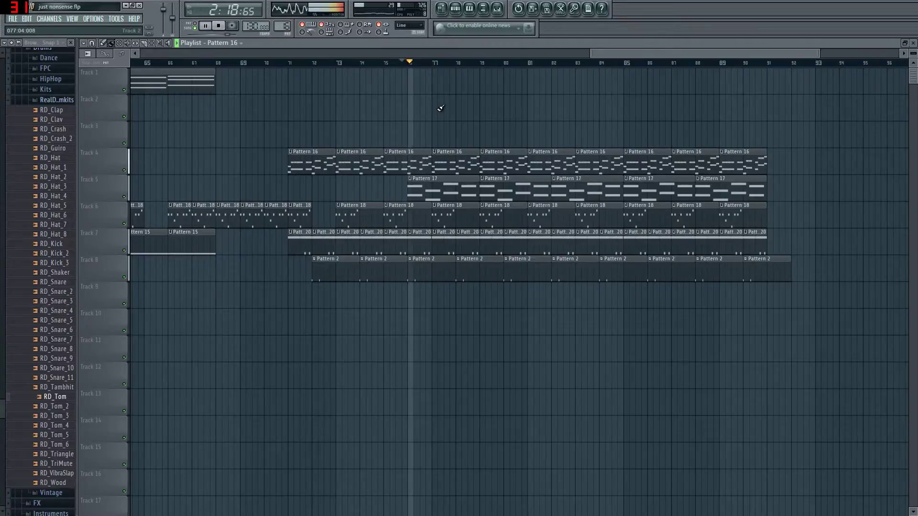
key(F5)
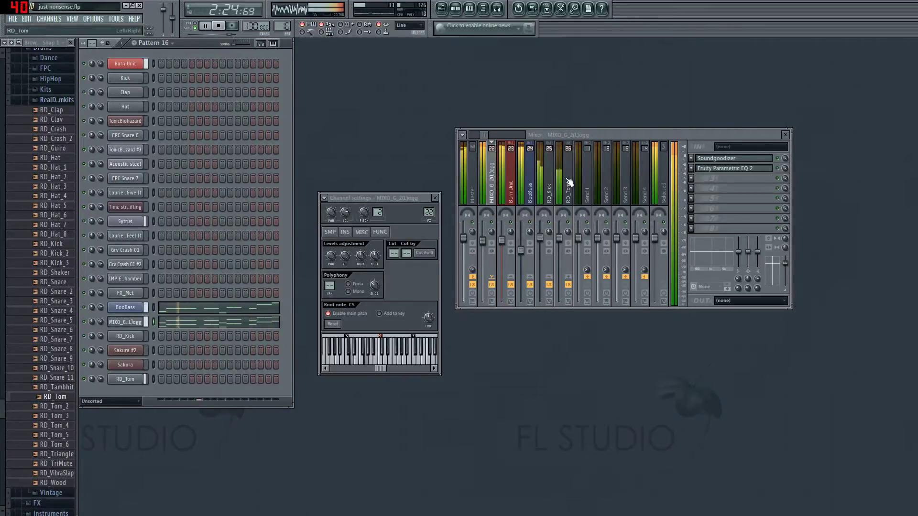
- Lower the mixer volume of the MIXO_G_2(L)ogg track to -10.1 dB
click(480, 194)
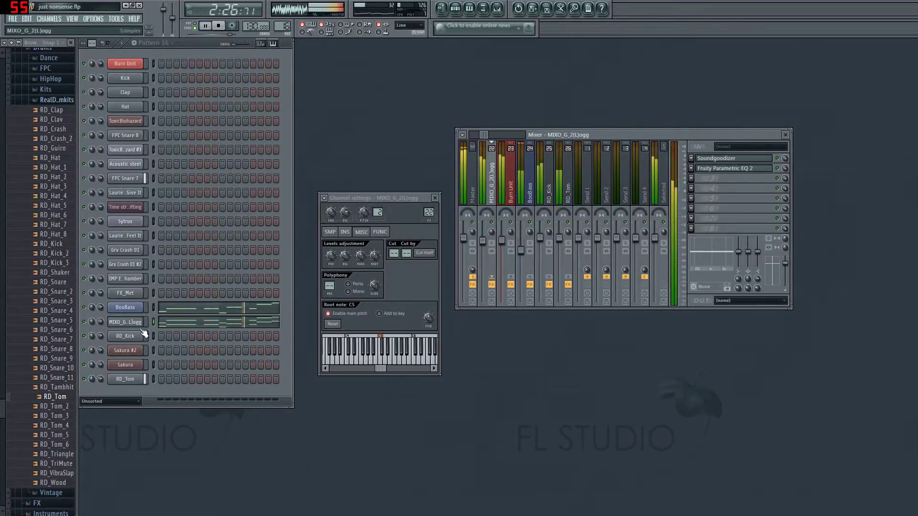
click(127, 310)
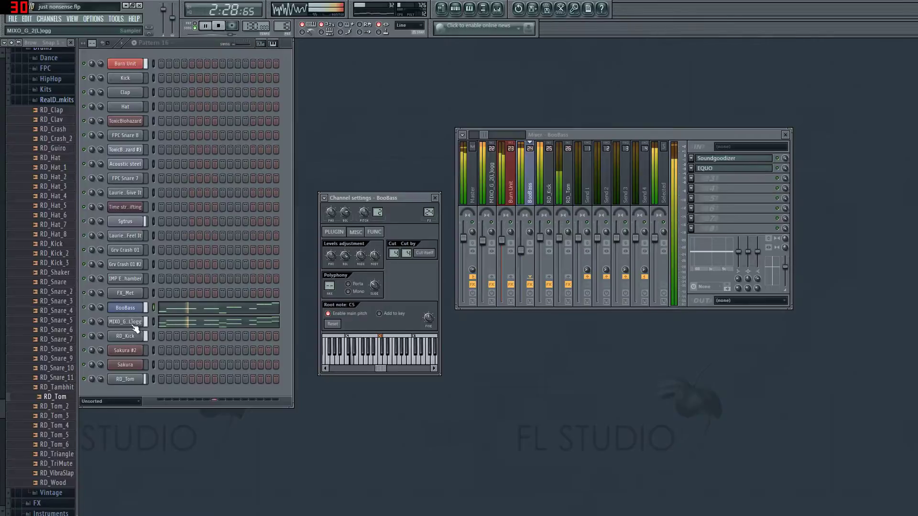
click(133, 323)
drag(483, 240, 484, 271)
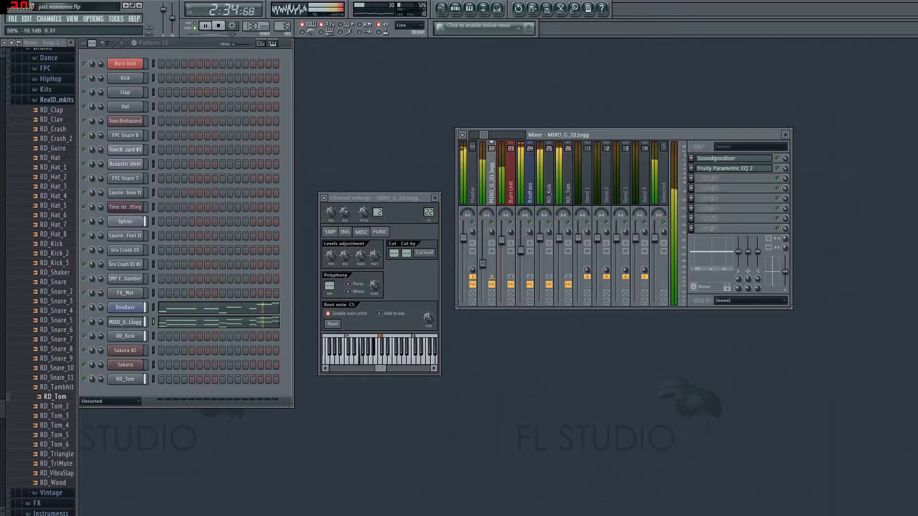
- Set the BooBass mixer volume to -13.3 dB and raise the MIXO_G_2(L)ogg mixer volume back up
click(134, 308)
click(544, 240)
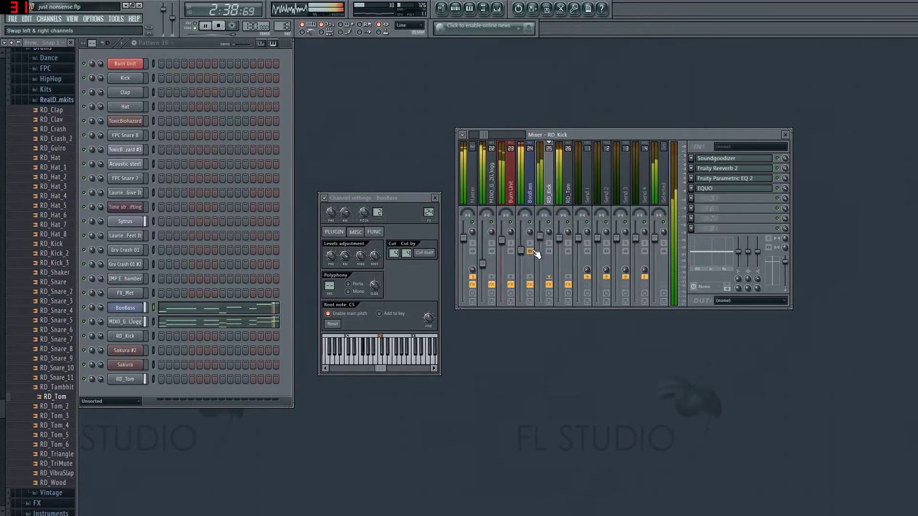
drag(522, 252, 526, 276)
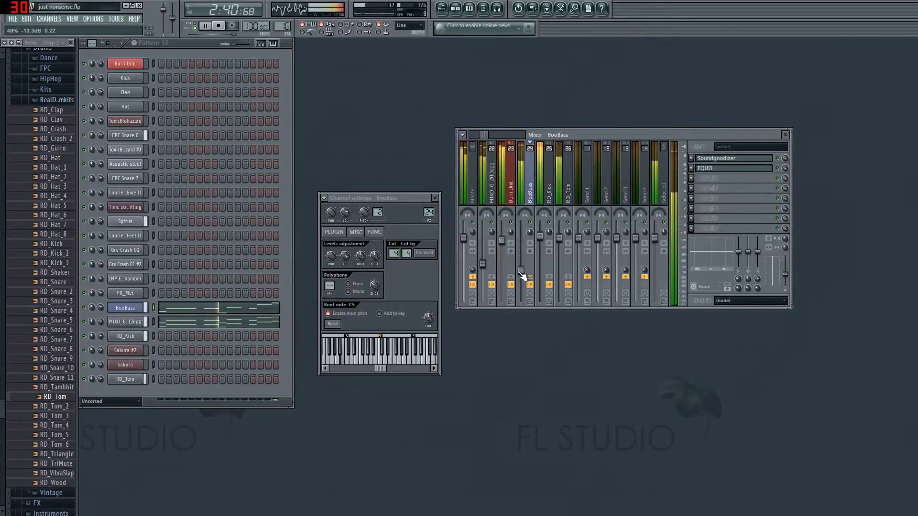
click(87, 309)
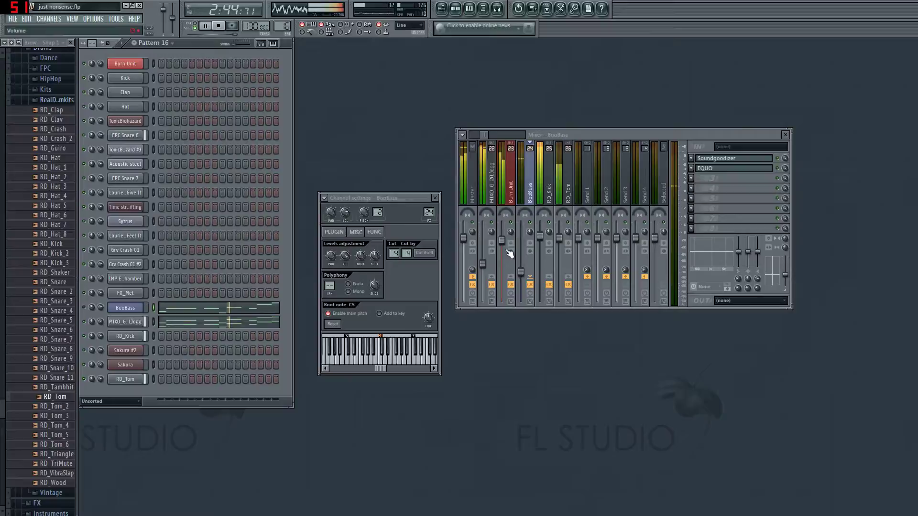
drag(483, 264, 483, 246)
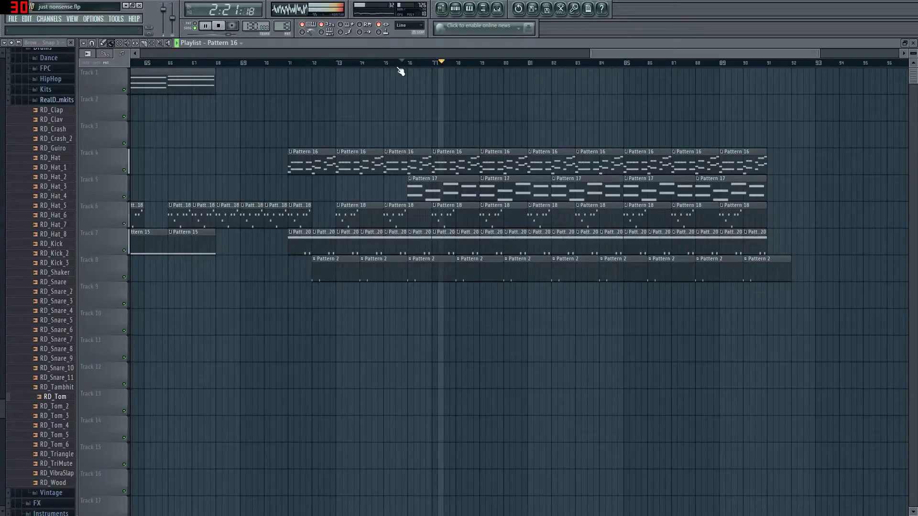
- Play the earlier section of the song from bar 44 in the playlist
key(F5)
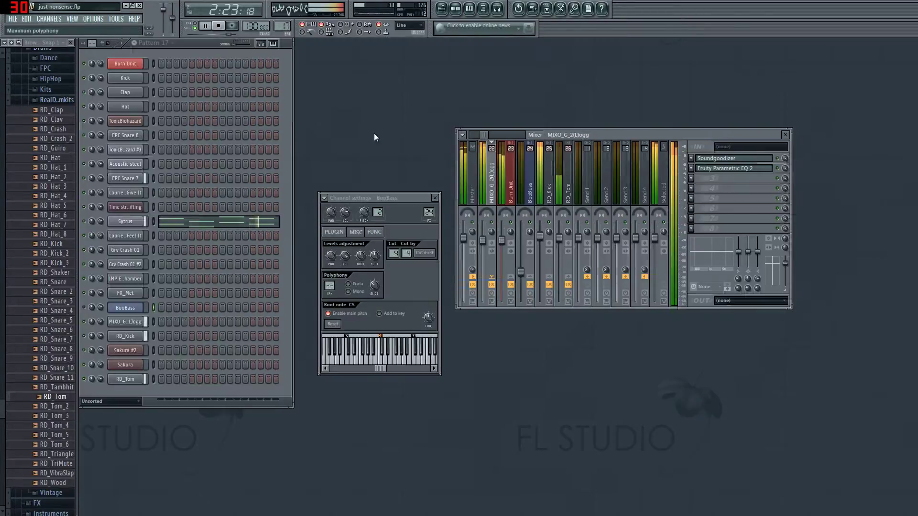
click(442, 13)
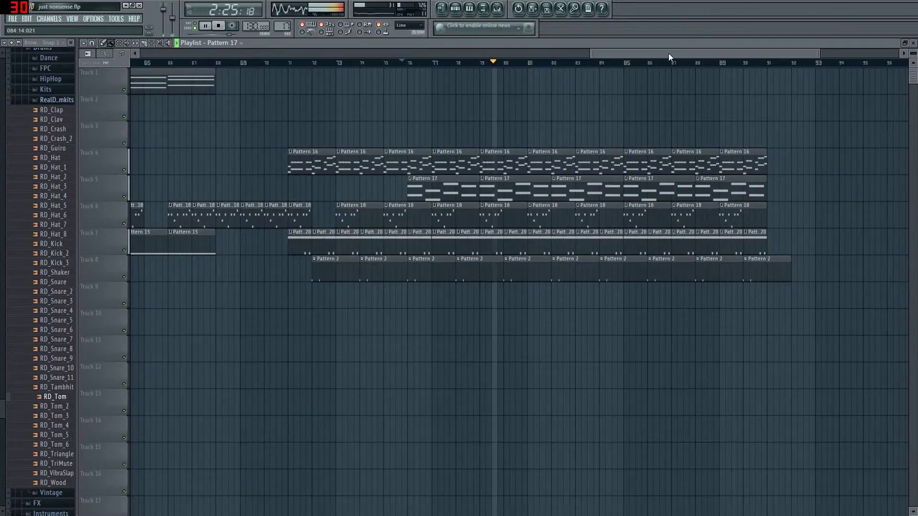
click(378, 63)
click(348, 64)
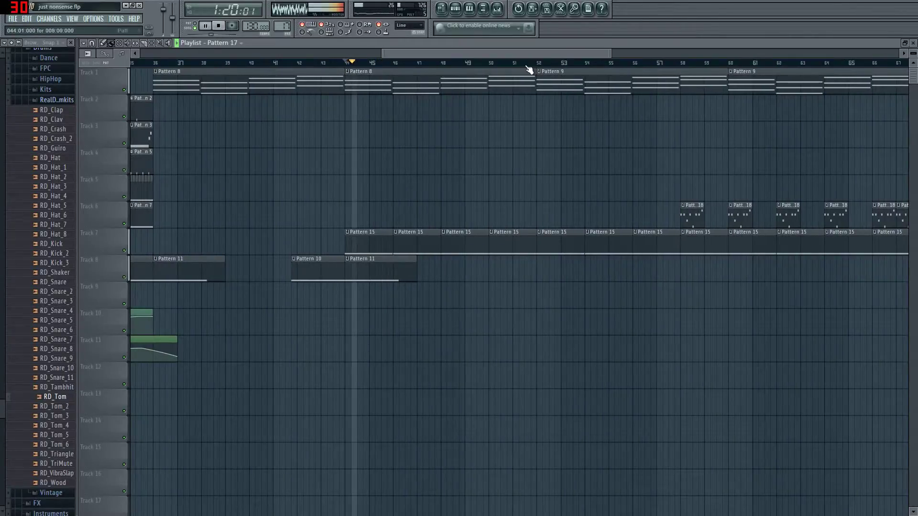
- Raise the mixer volume of the Sytrus track and play the song from bar 75
drag(515, 54, 666, 77)
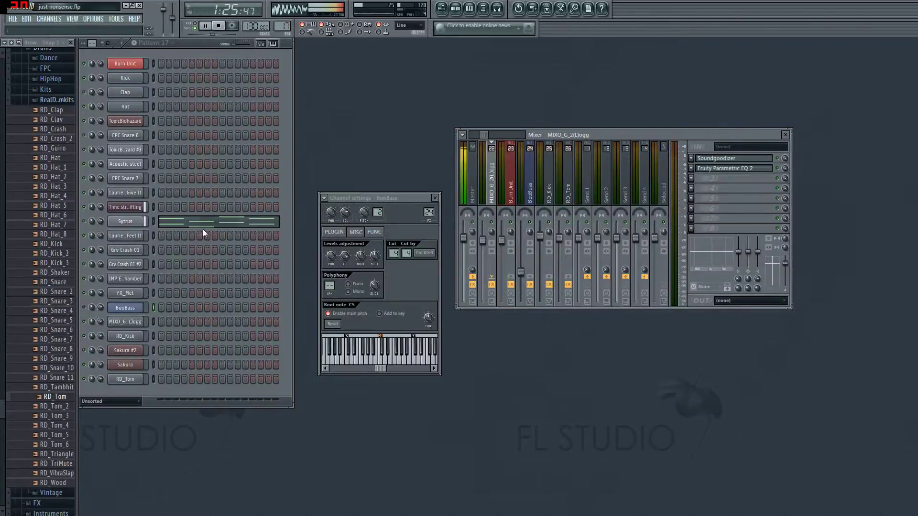
click(128, 222)
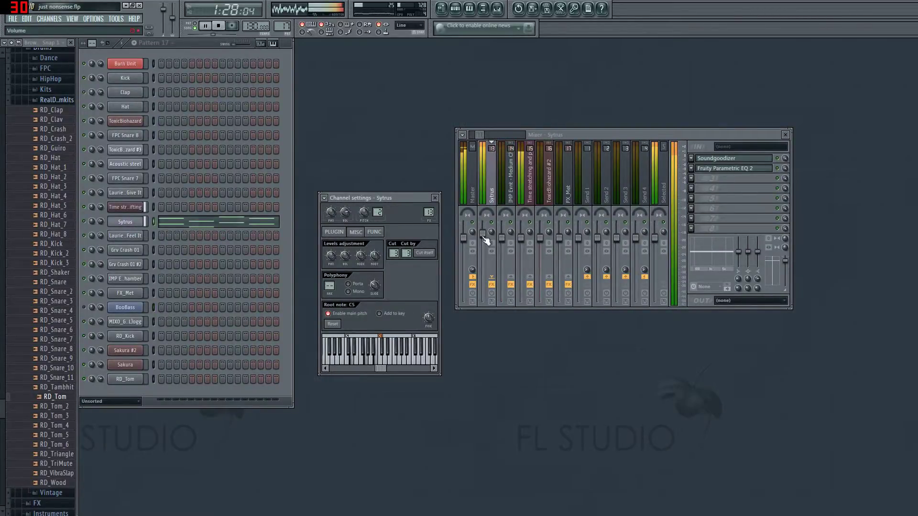
click(441, 9)
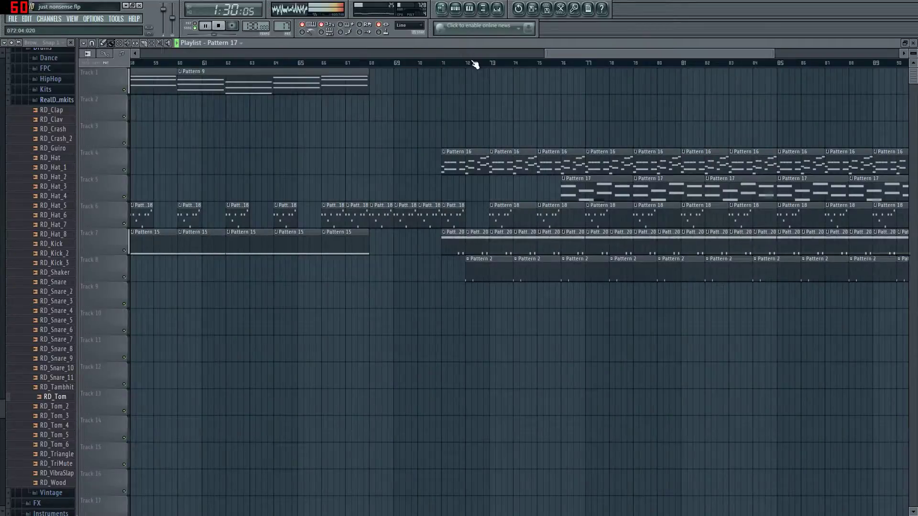
click(545, 63)
drag(590, 53, 611, 50)
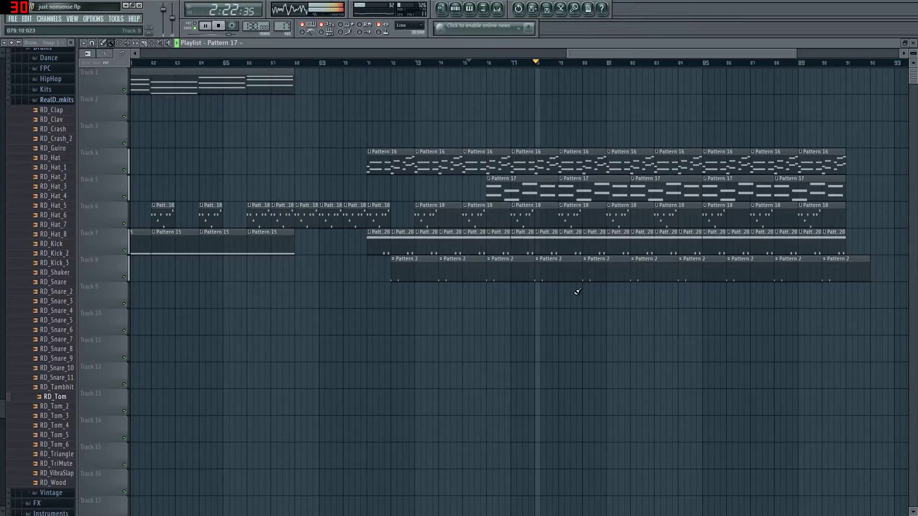
key(F5)
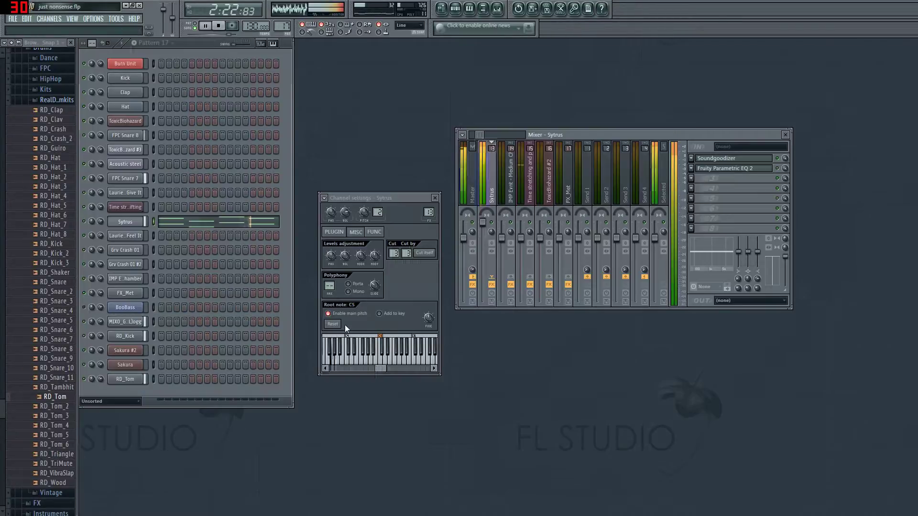
- Set the volume multiplier of the MIXO_G_2(L)ogg channel to -4.0 dB
click(127, 323)
click(85, 308)
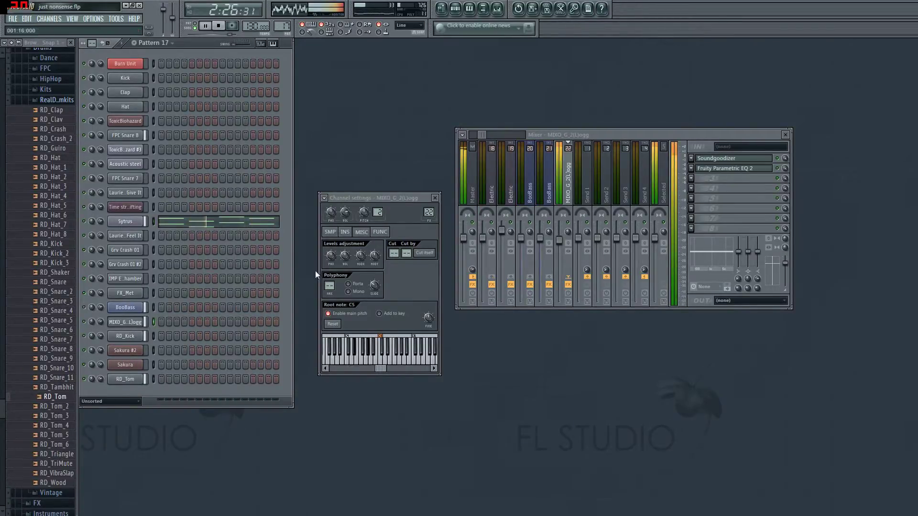
click(341, 254)
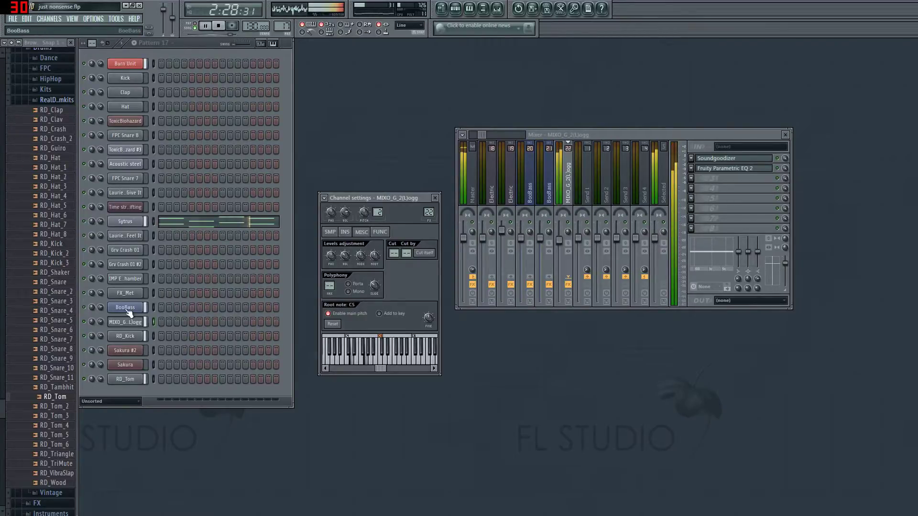
mouse_move(345, 255)
mouse_down()
mouse_move(345, 229)
mouse_move(348, 258)
mouse_up()
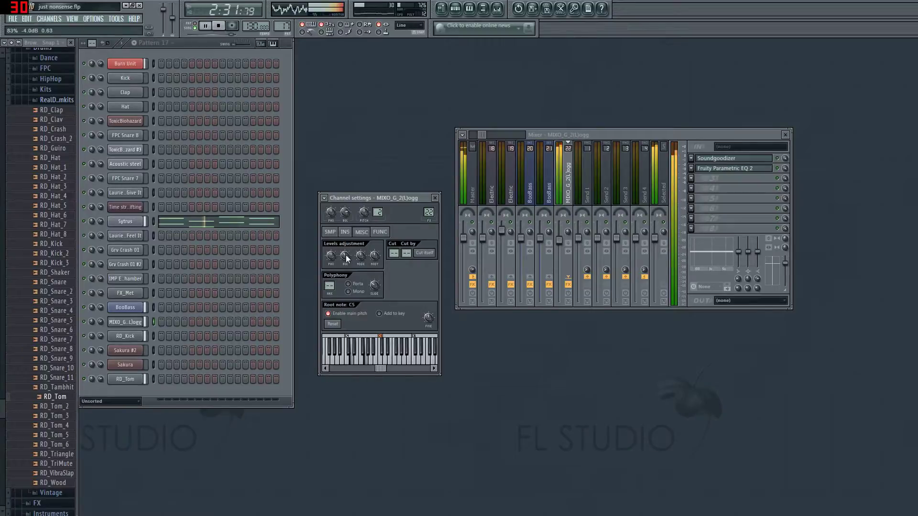
- Adjust the BooBass levels with its volume multiplier and a higher mixer fader, and enable its mixer send to Burn Unit
click(125, 307)
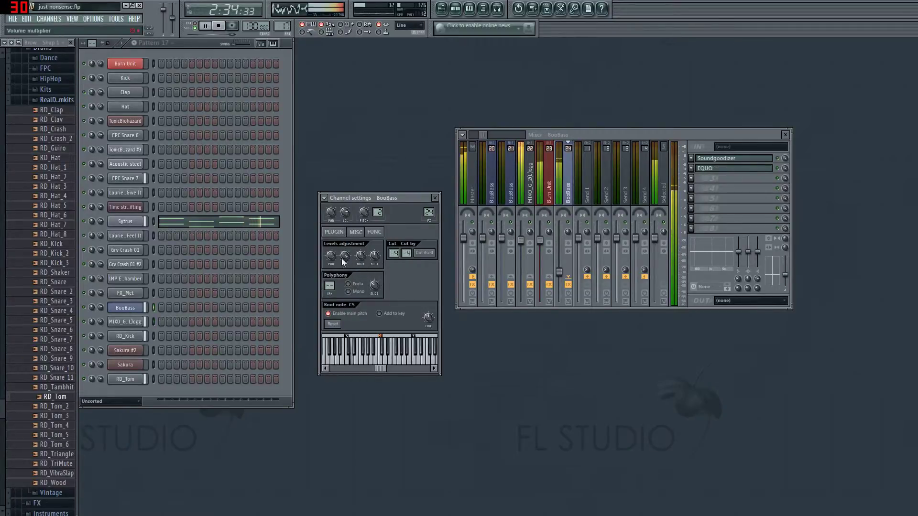
drag(345, 255, 345, 250)
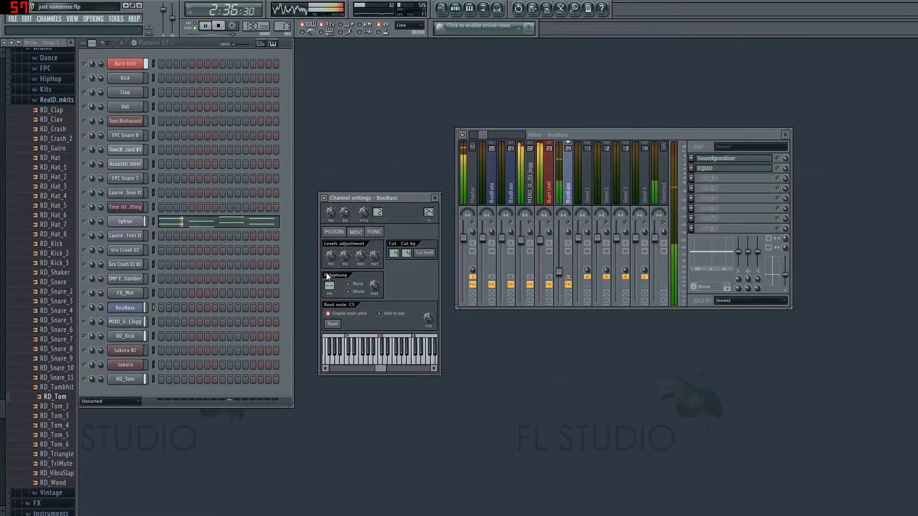
click(549, 277)
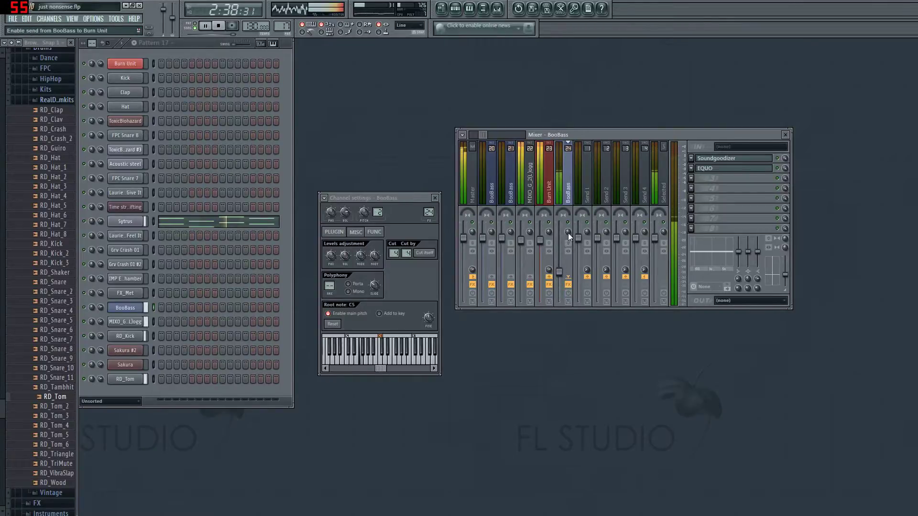
drag(786, 274, 785, 262)
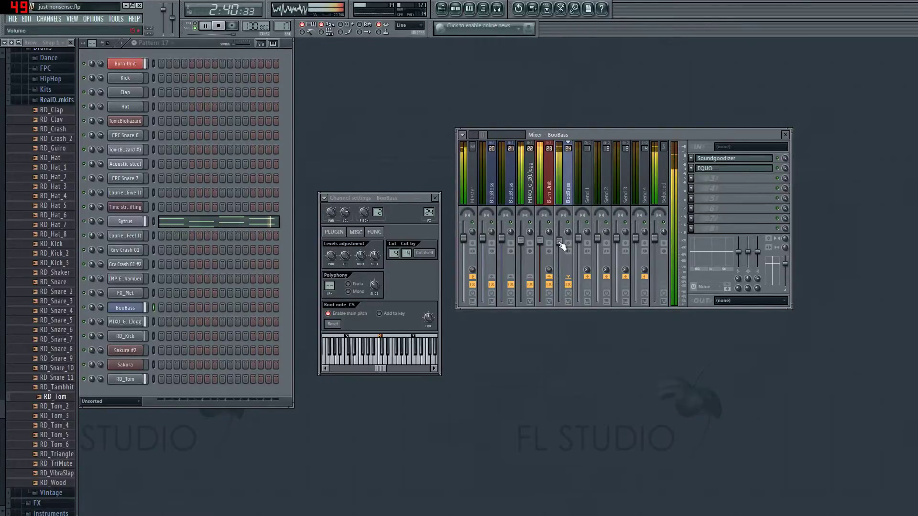
- Lower the mixer volume of the Sytrus track slightly and replay the song from bar 75
click(132, 222)
drag(488, 229, 487, 233)
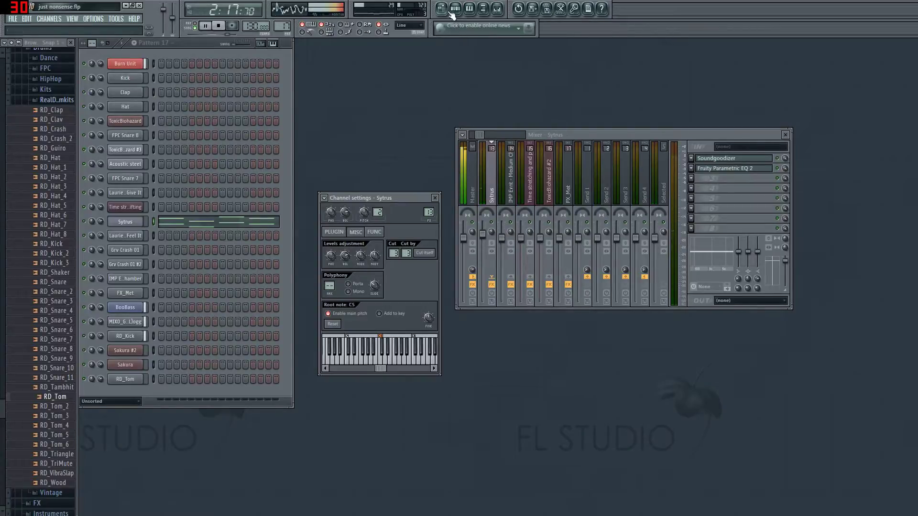
- Fine-tune the BooBass mixer volume and compare the mix against the MIXO_G_2(L)ogg channel by muting and unmuting BooBass
click(117, 309)
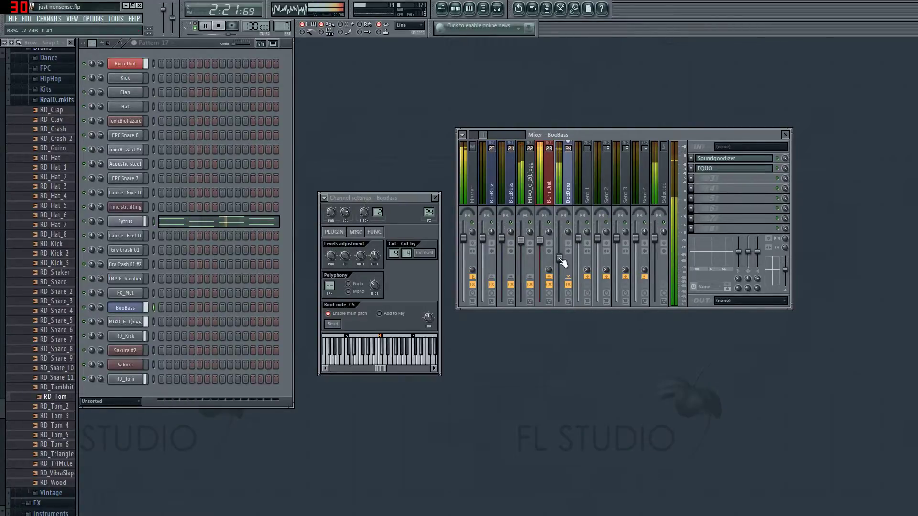
click(135, 323)
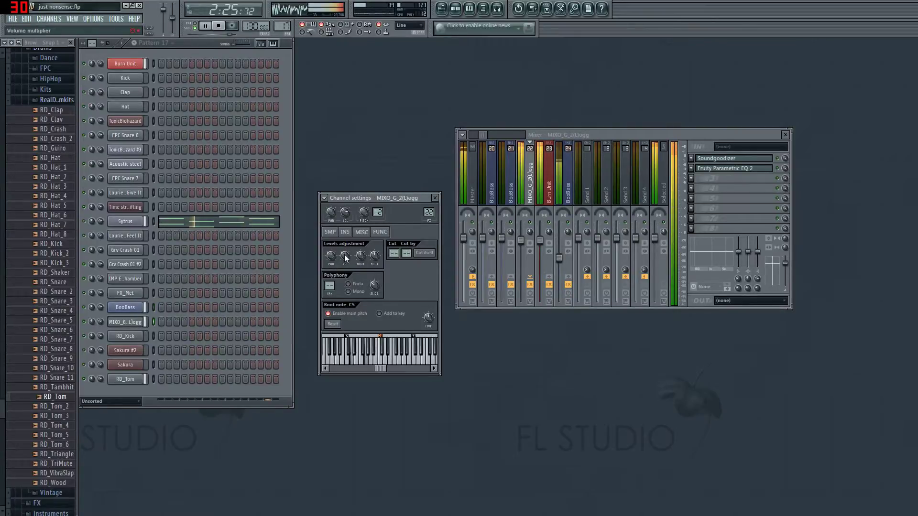
drag(560, 264, 559, 251)
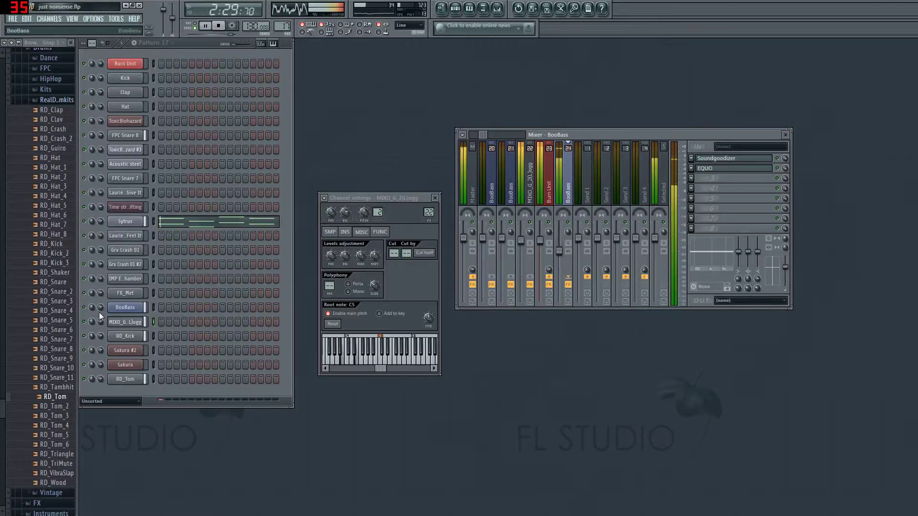
click(82, 309)
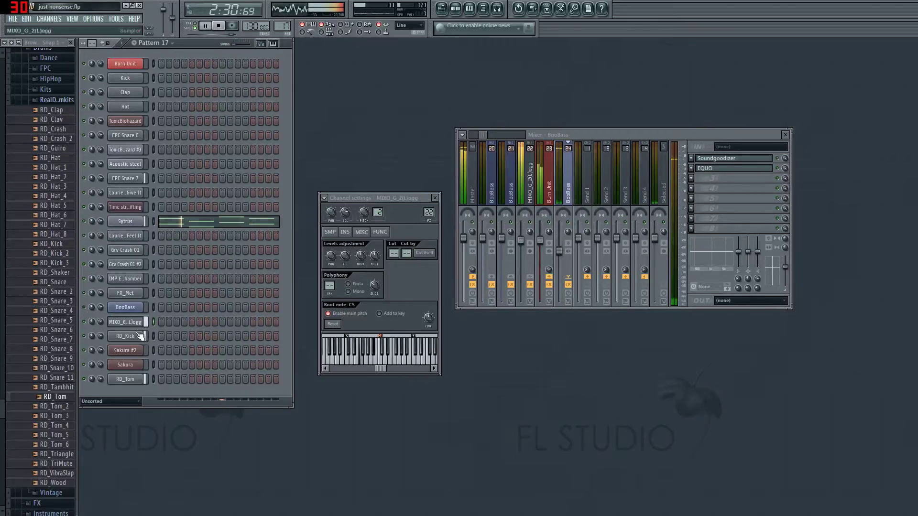
click(346, 256)
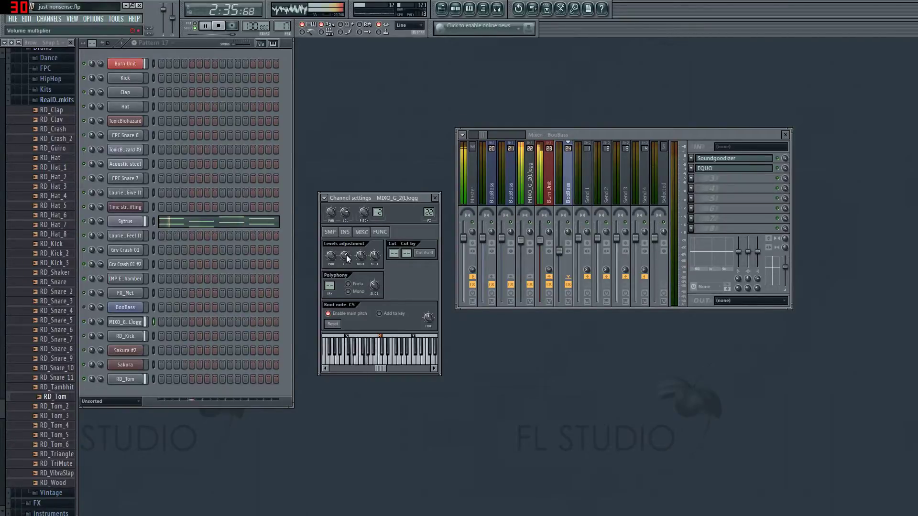
- Delete the BooBass channel from the channel rack and play the song from bar 71
right_click(141, 307)
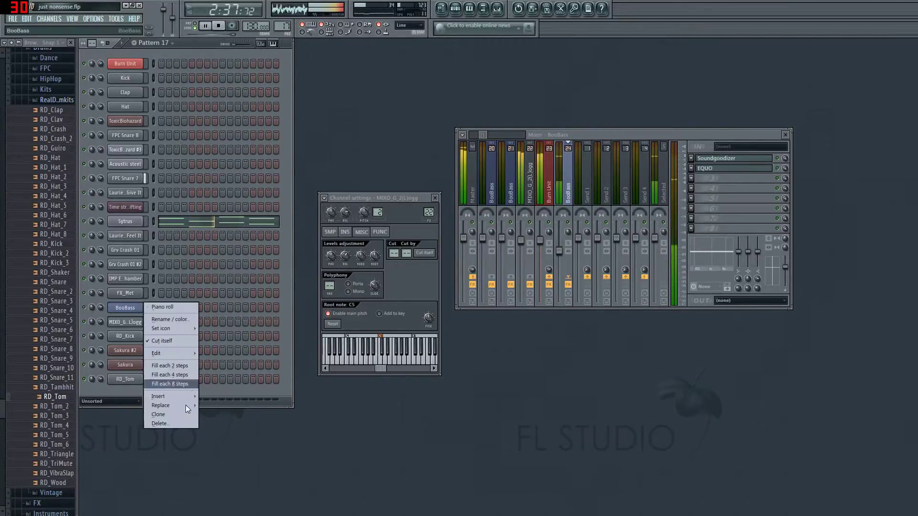
click(182, 422)
click(511, 289)
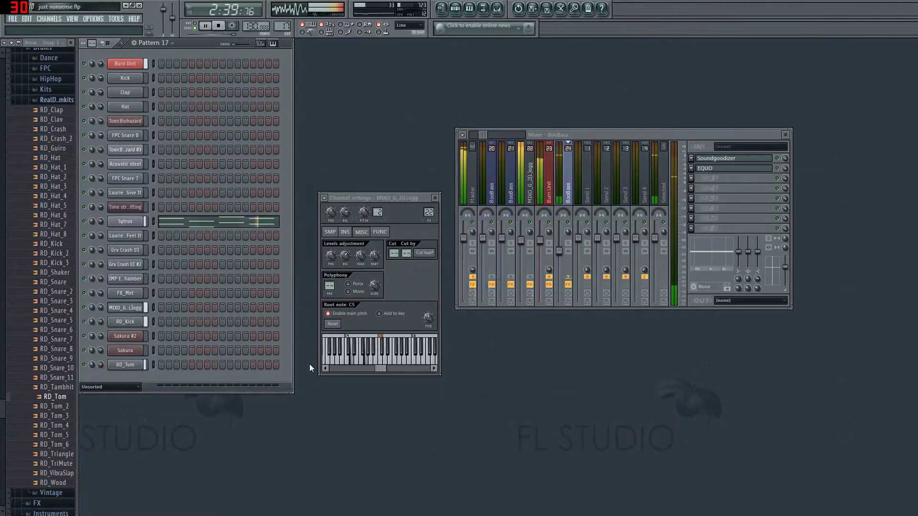
click(442, 8)
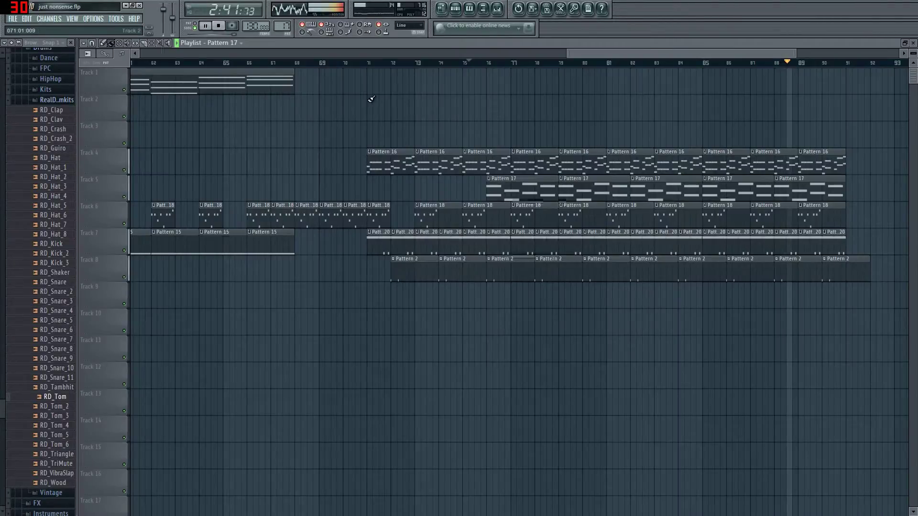
click(367, 65)
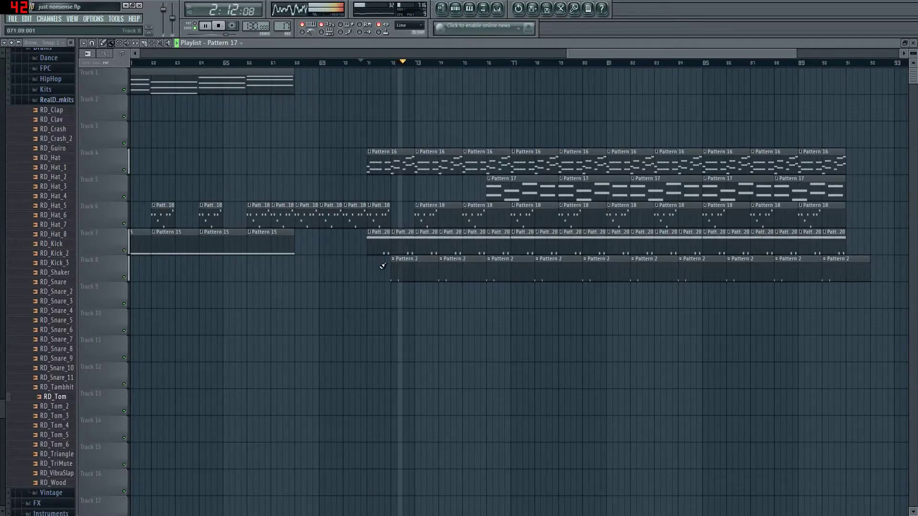
- Collapse the RealD..mkits folder in the sample browser and return to the playlist
key(F5)
click(66, 99)
key(F5)
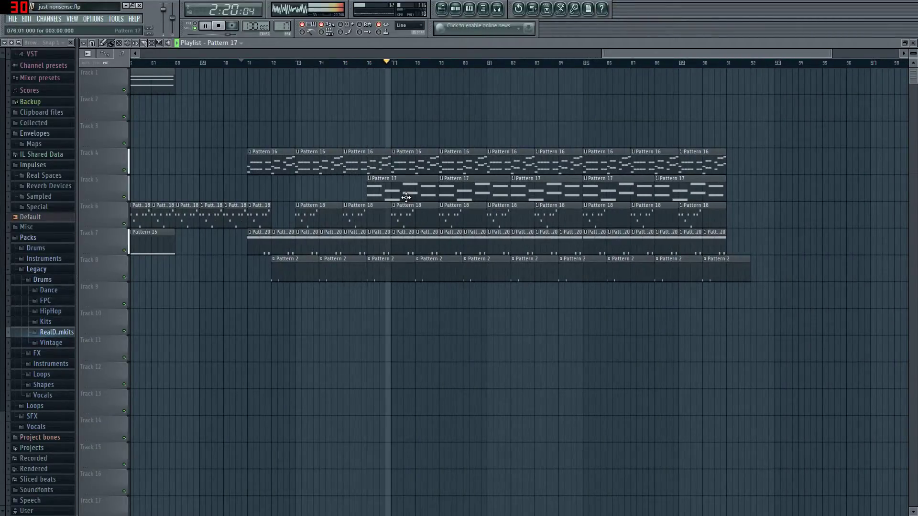
- Step through the patterns in the channel rack and select Pattern 19 with the two Sakura channels
key(F5)
key(KP_Add)
key(KP_Add)
key(KP_Add)
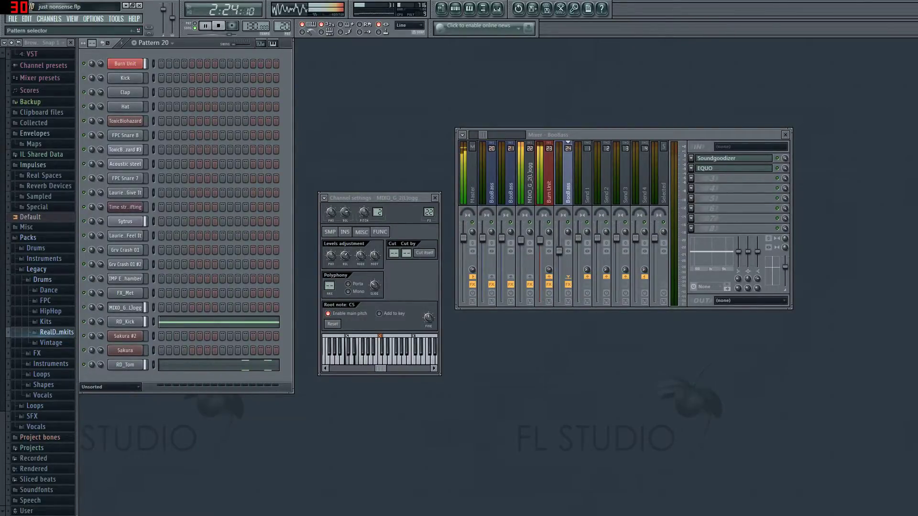
key(KP_Add)
key(KP_Subtract)
key(KP_Subtract)
key(KP_Subtract)
key(KP_Subtract)
key(KP_Subtract)
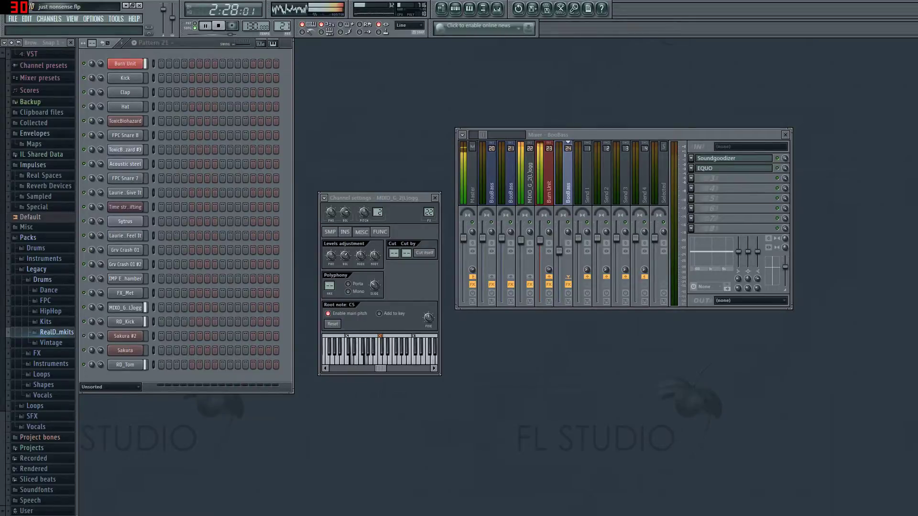
key(KP_Subtract)
key(KP_Subtract)
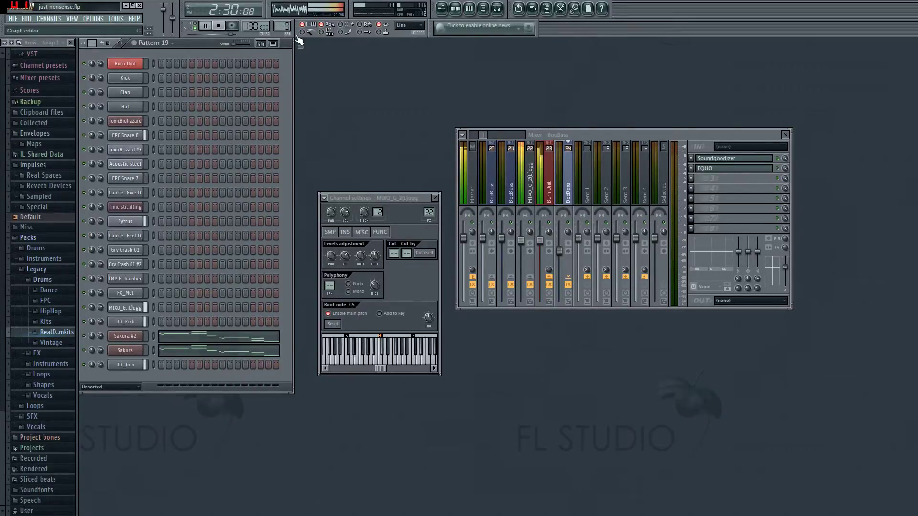
- Place three consecutive Pattern 19 clips on Track 3, from bar 82 to the end of the Pattern 16 clips
click(442, 9)
click(446, 116)
key(space)
drag(468, 107, 561, 136)
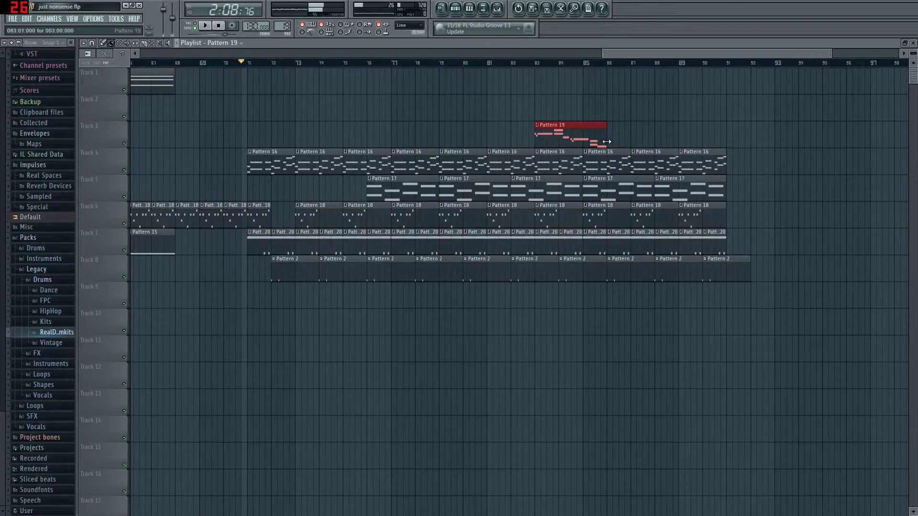
key(ctrl+b)
key(ctrl+b)
drag(776, 138, 573, 137)
click(459, 115)
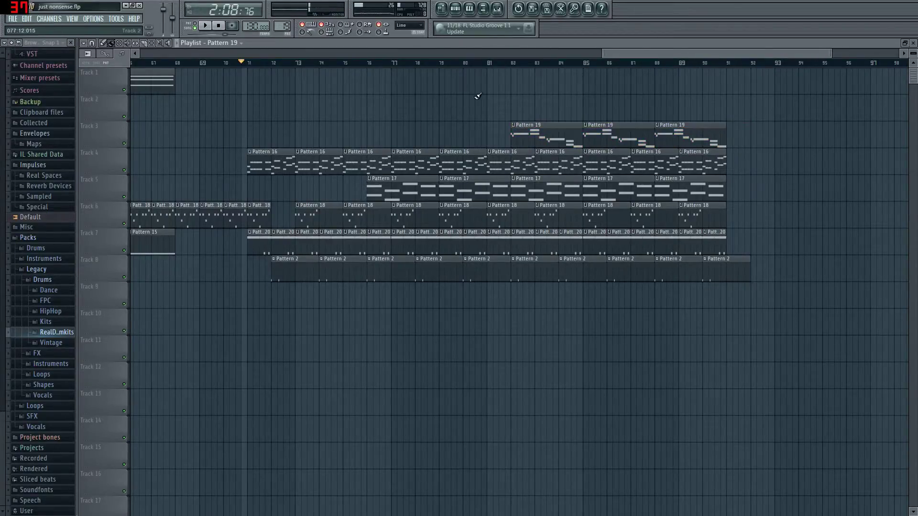
- Play from bar 82, assign the Sakura channel to a free mixer track and load Soundgoodizer in its first effect slot
click(514, 63)
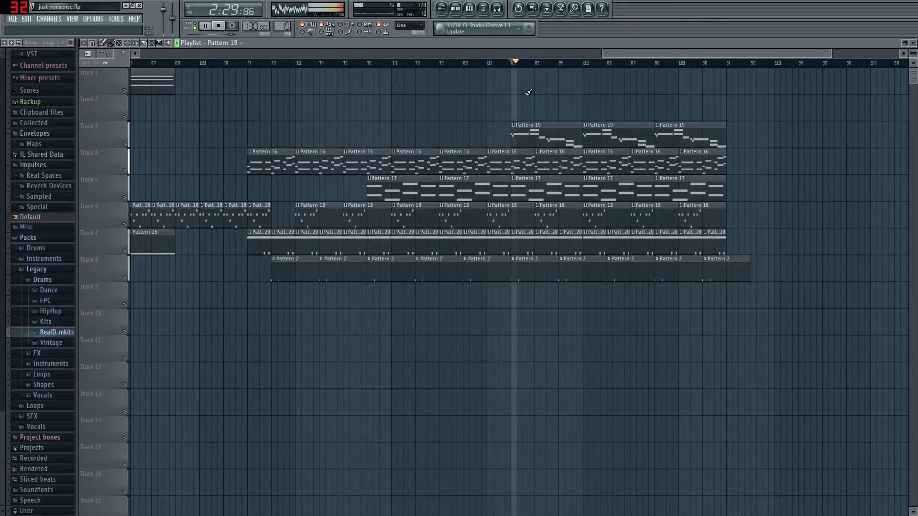
key(F5)
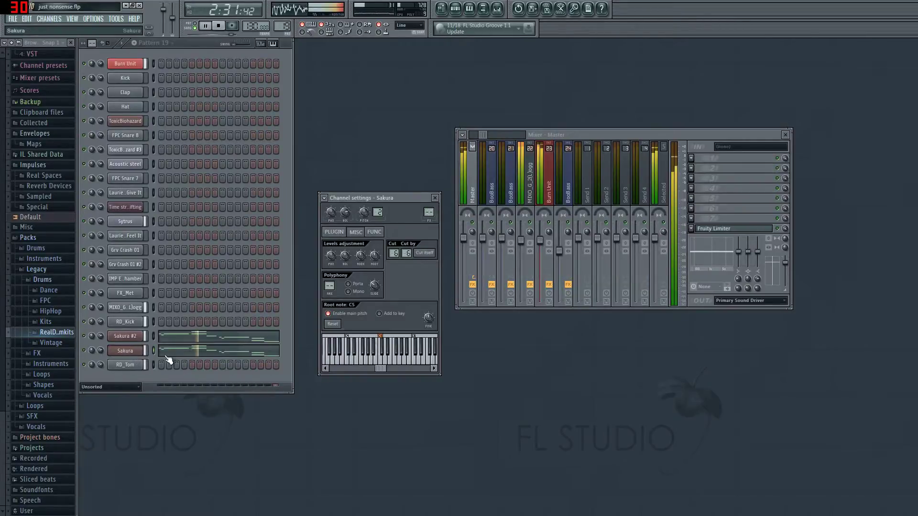
key(space)
click(325, 198)
click(348, 219)
click(695, 159)
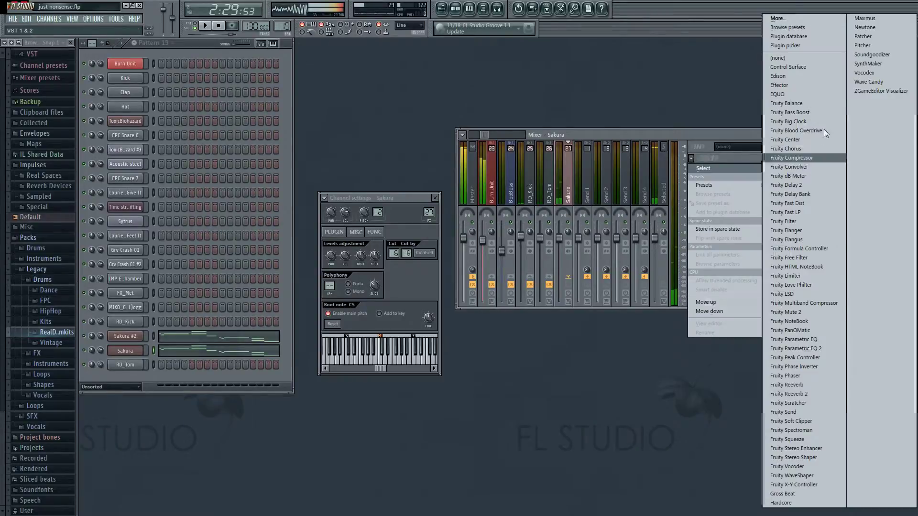
click(871, 54)
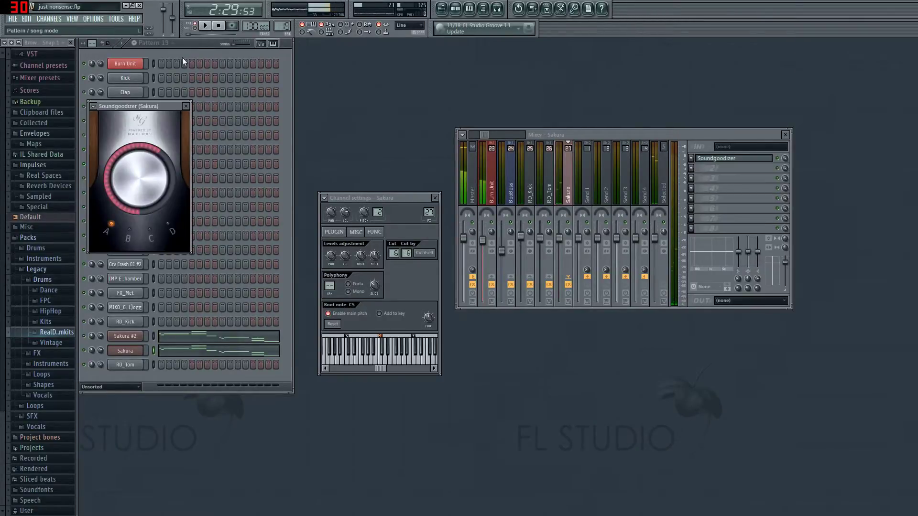
- Mute the Sakura #2 channel and play Pattern 19 in pattern mode to hear Sakura on its own
click(84, 336)
key(space)
click(134, 352)
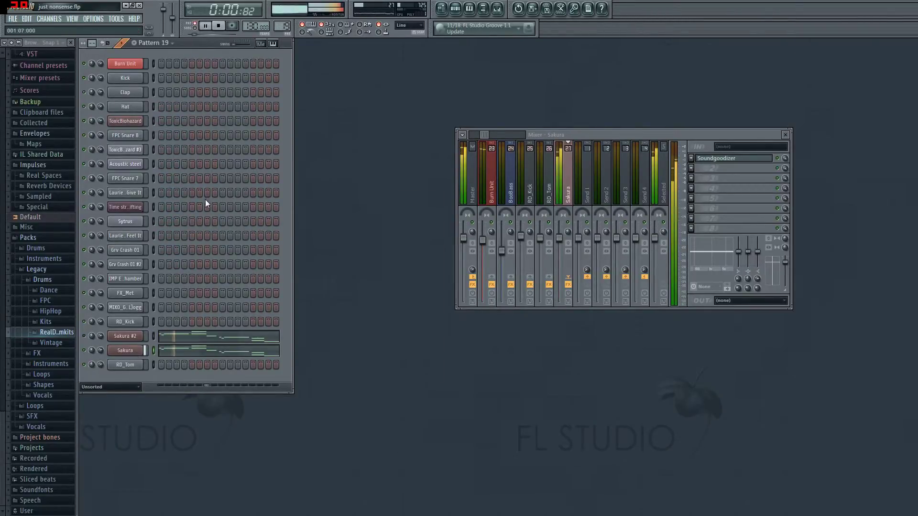
click(143, 351)
click(701, 160)
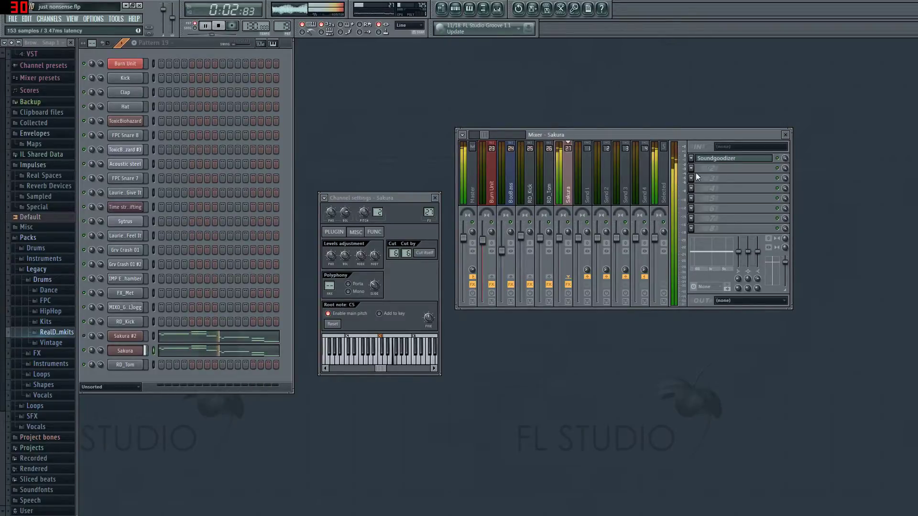
- Audition Soundgoodizer modes B, C and D on the Sakura mixer track while the pattern plays
click(742, 158)
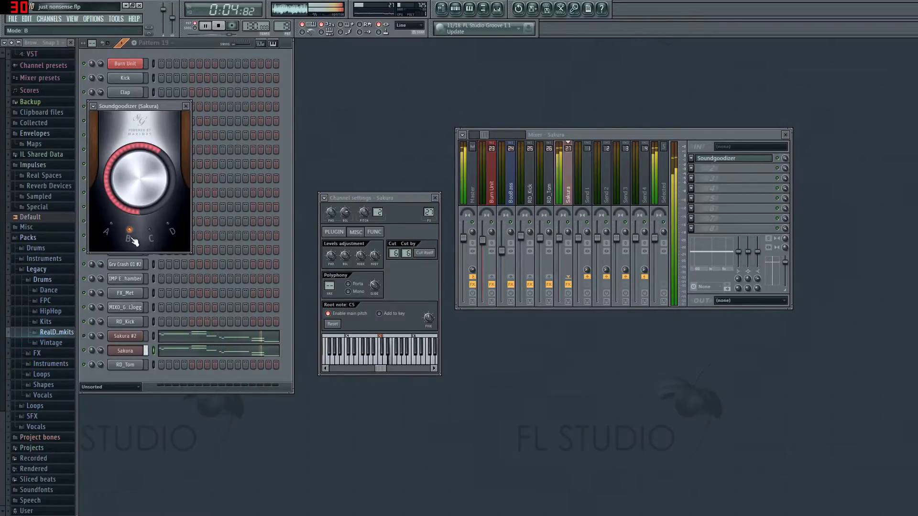
click(168, 236)
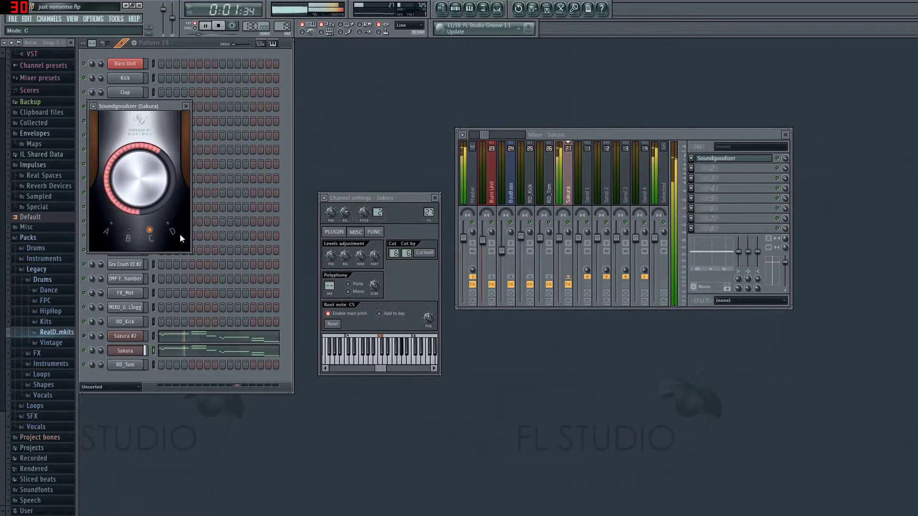
click(159, 234)
click(167, 232)
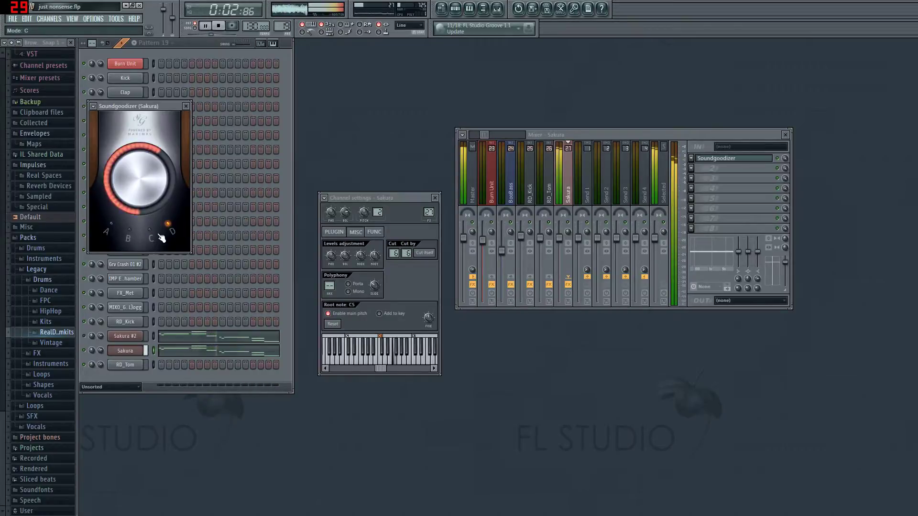
click(186, 106)
click(143, 351)
click(144, 350)
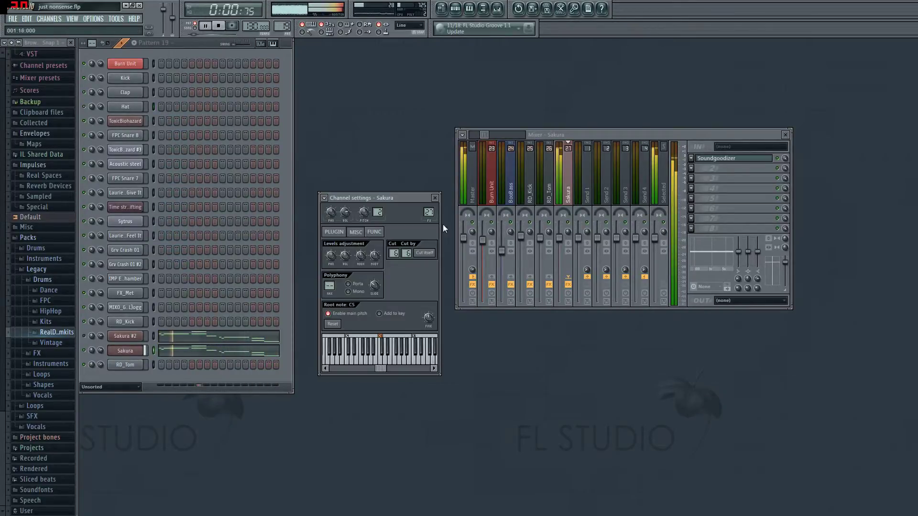
click(721, 159)
click(188, 106)
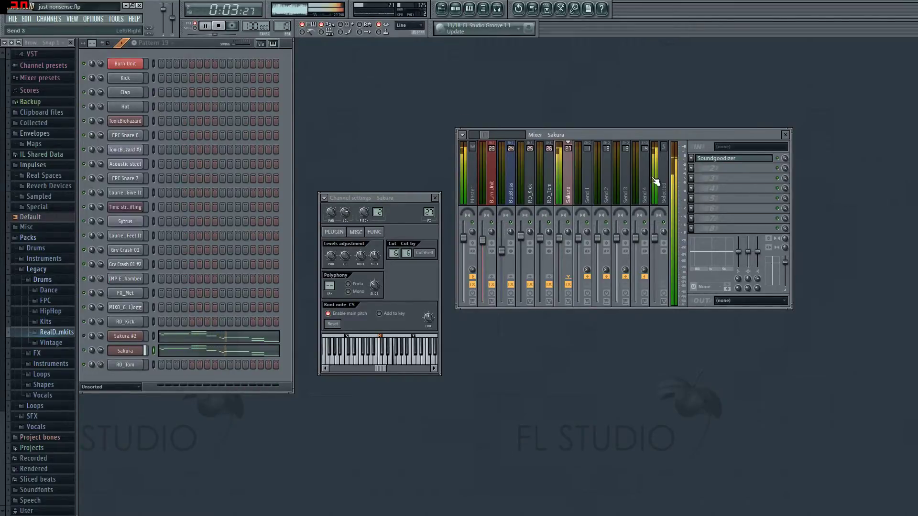
- Add Fruity Parametric EQ 2 to the second slot of the Sakura mixer track and raise bands 4 to 7
click(692, 169)
mouse_move(712, 182)
click(807, 351)
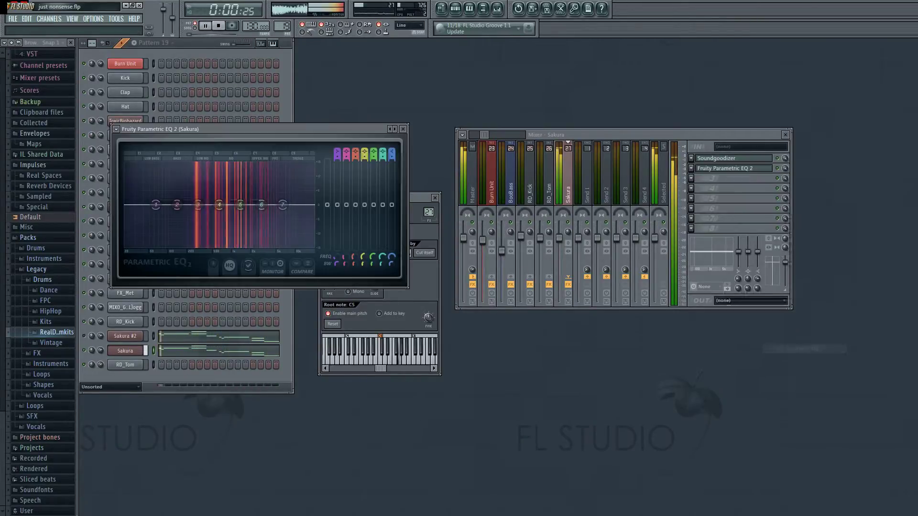
drag(261, 205, 283, 191)
drag(219, 205, 216, 187)
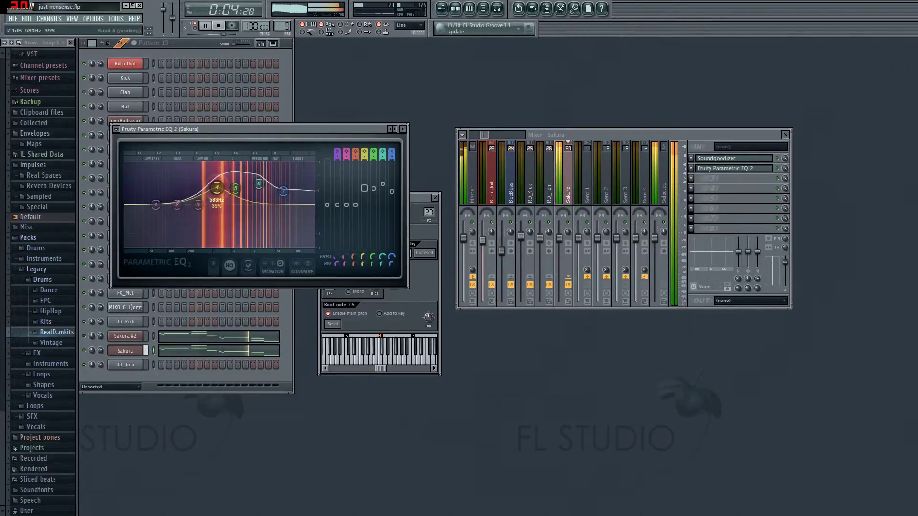
drag(217, 190, 223, 199)
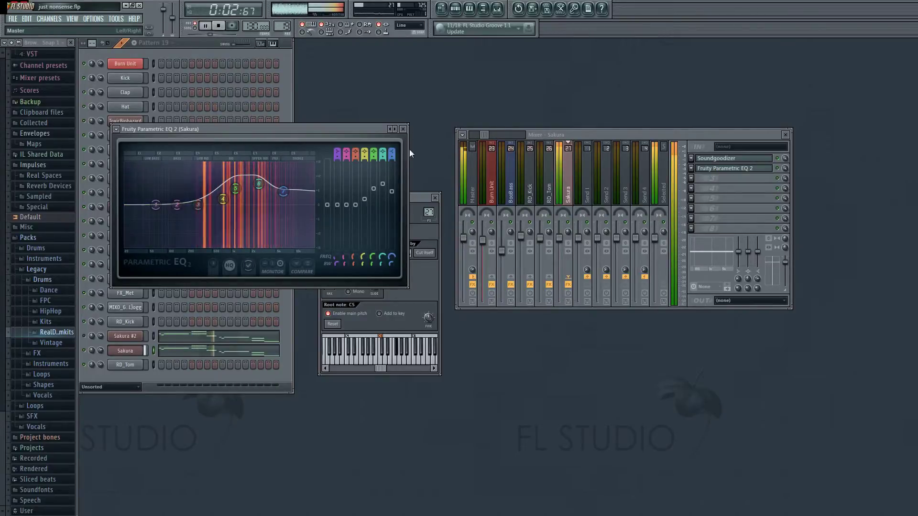
click(403, 129)
- Add EQUO to the third slot of the Sakura mixer track and draw a volume curve boosting the middle bands
click(694, 179)
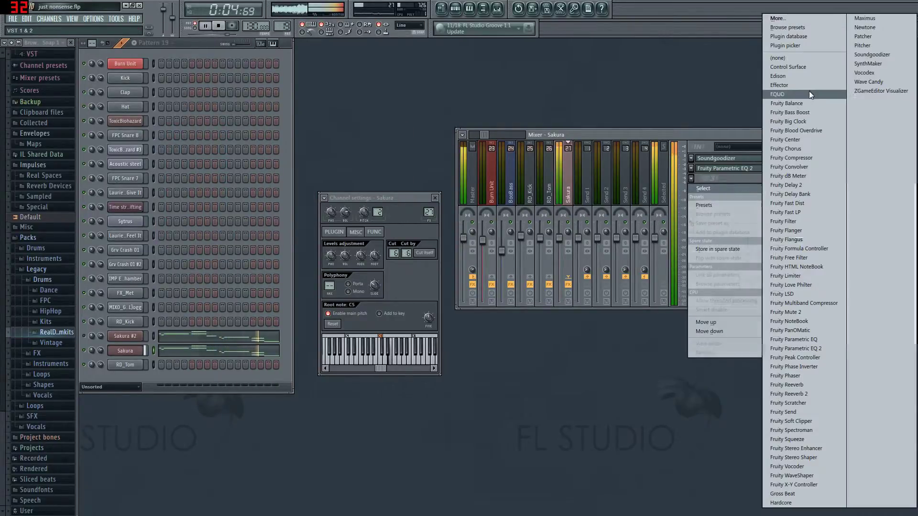
click(793, 96)
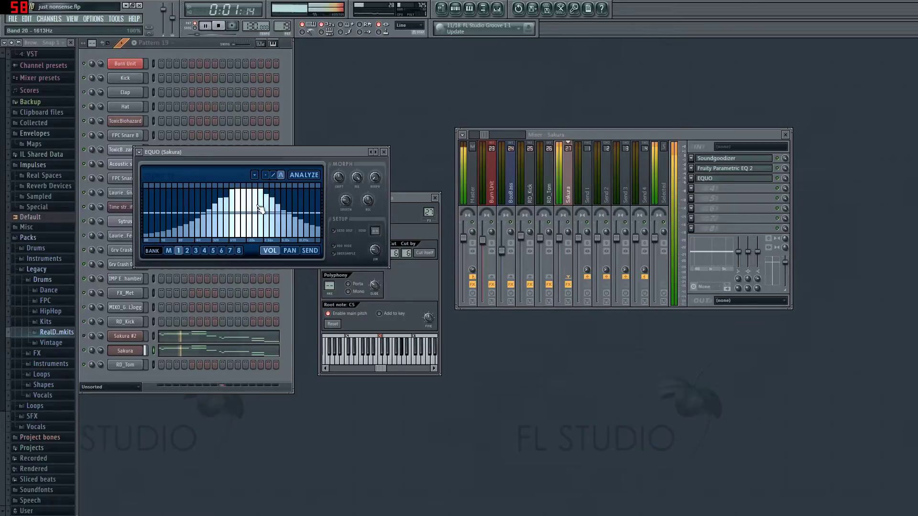
click(384, 152)
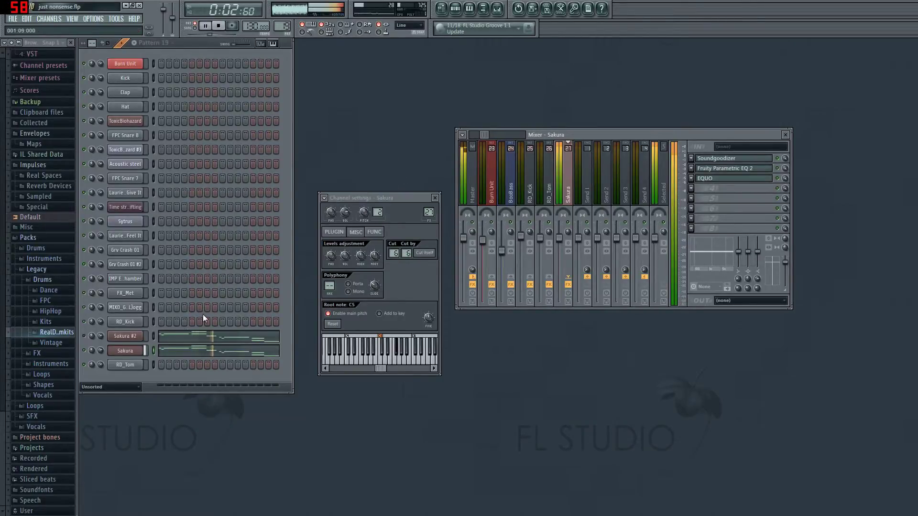
- Assign the Sakura #2 channel to a free mixer track and mute the Sakura channel
click(116, 337)
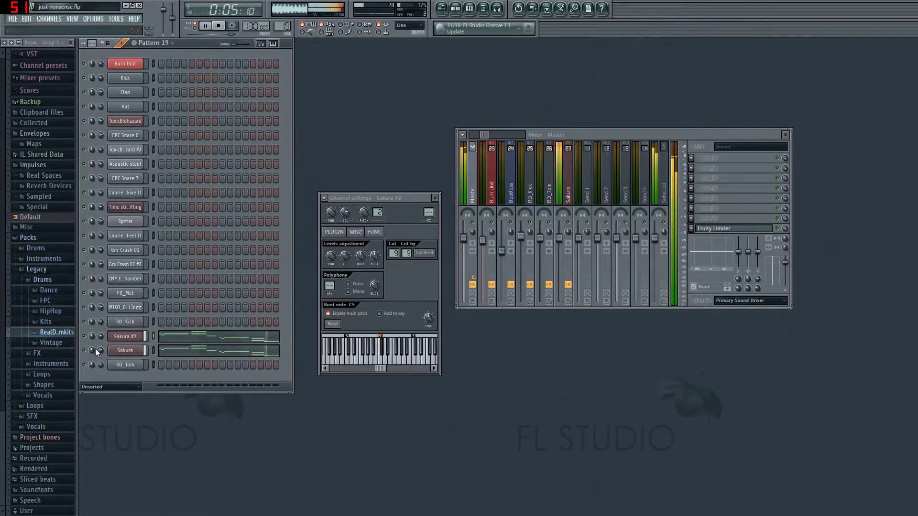
click(134, 350)
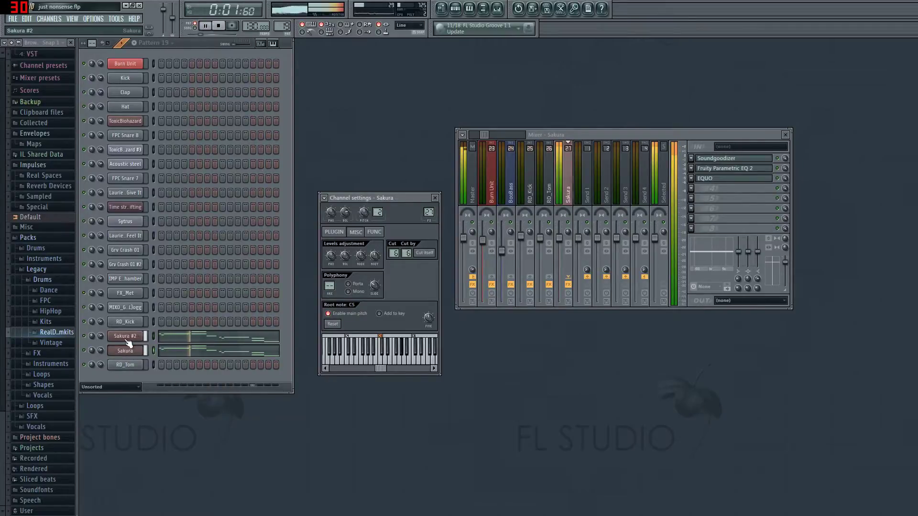
click(127, 337)
click(325, 198)
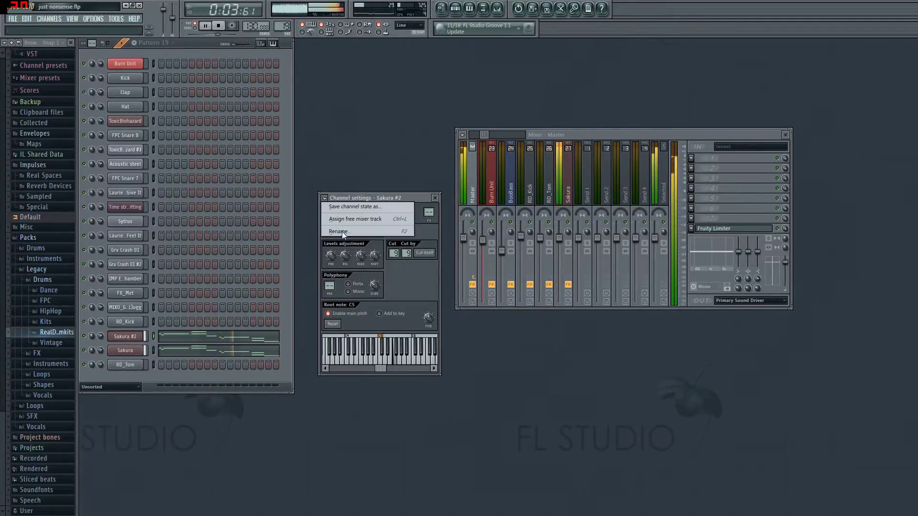
click(348, 221)
click(85, 352)
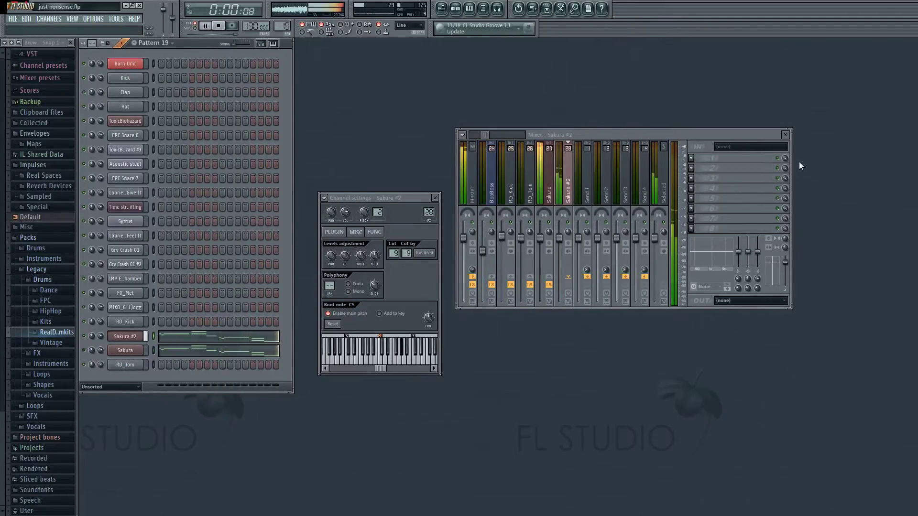
- Load Soundgoodizer and Fruity Blood Overdrive in the first two effect slots of the Sakura #2 mixer track
click(692, 158)
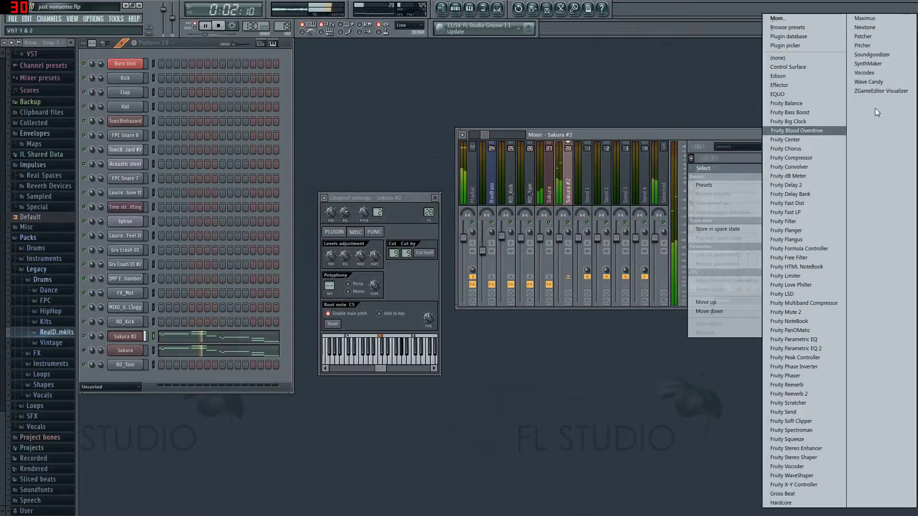
click(874, 54)
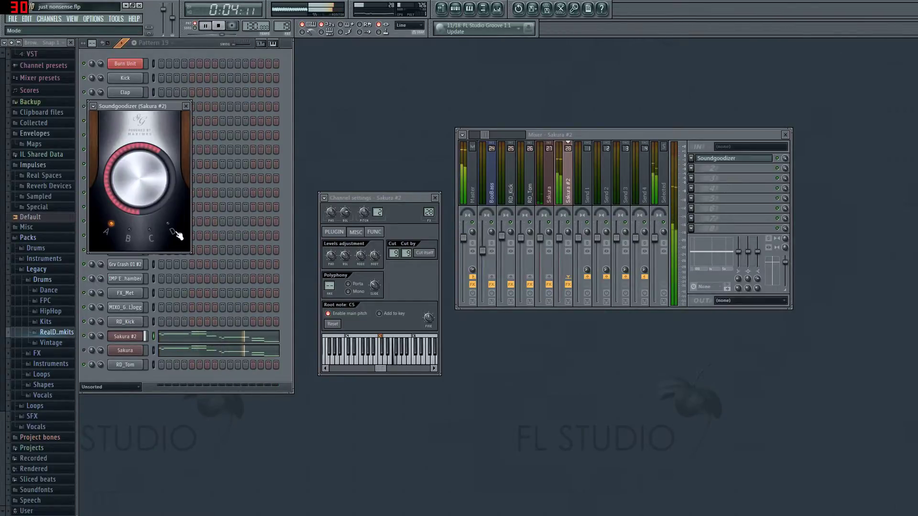
click(186, 106)
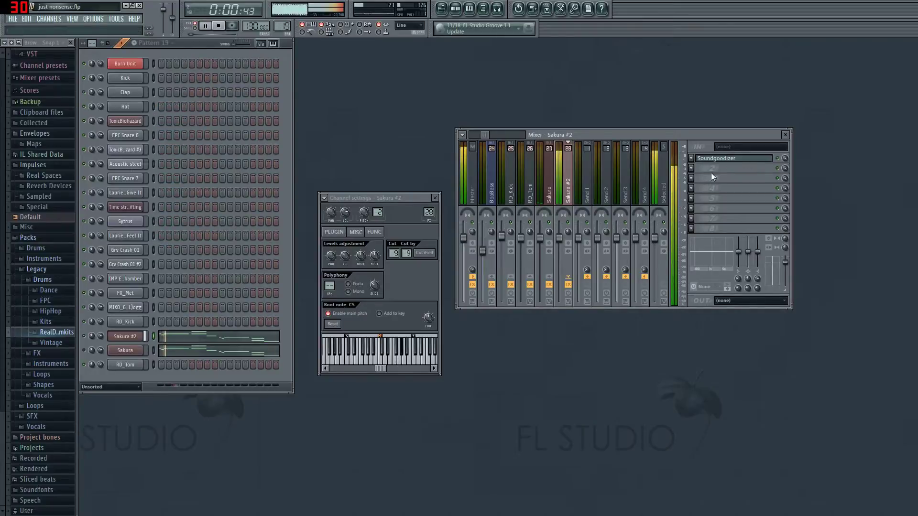
click(691, 167)
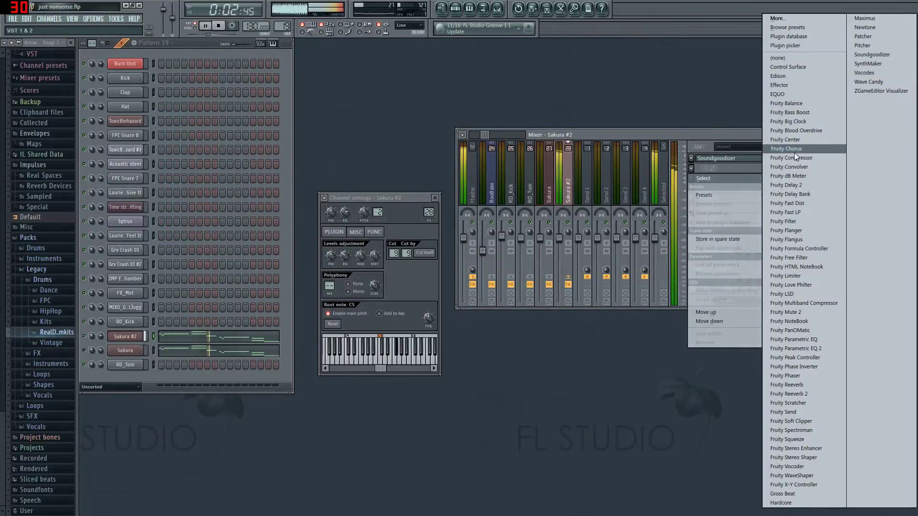
click(813, 130)
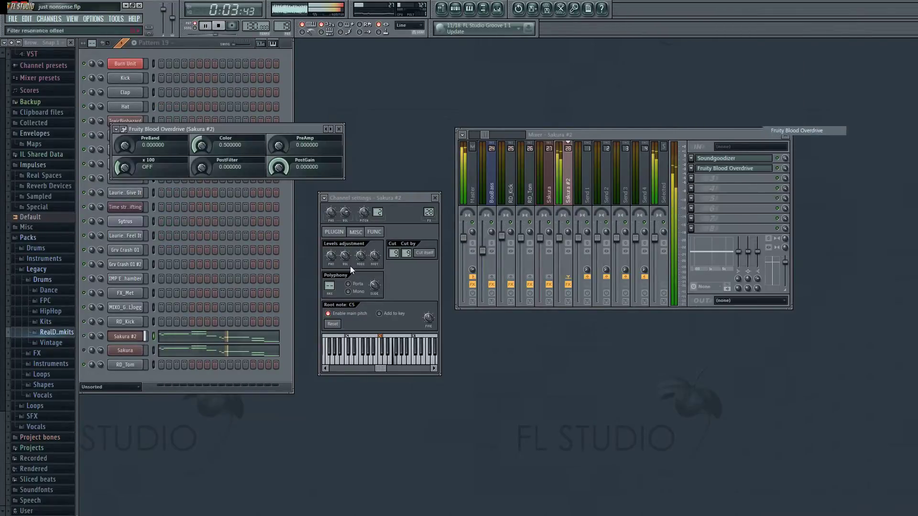
click(341, 130)
- Add Fruity Parametric EQ 2 to the third slot of the Sakura #2 mixer track and reshape its bands
click(692, 179)
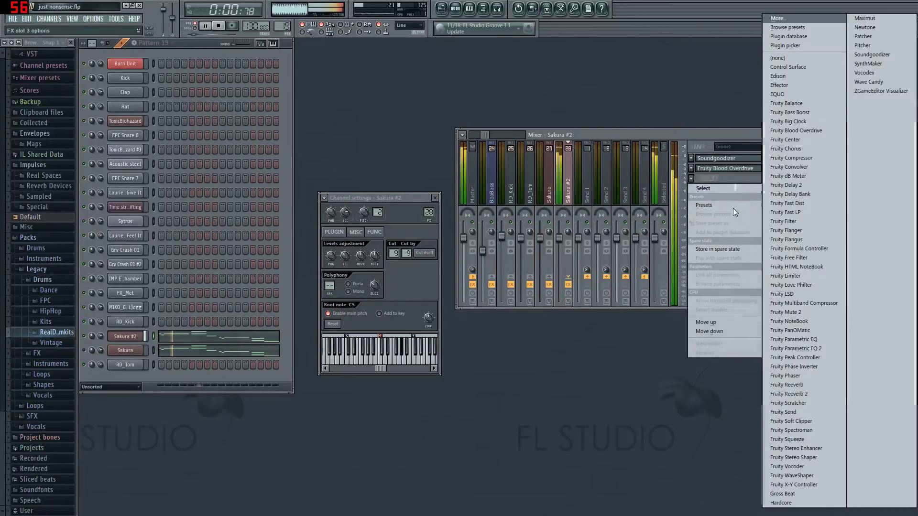
click(814, 351)
drag(242, 228, 267, 228)
drag(200, 228, 170, 206)
drag(305, 228, 310, 211)
click(427, 152)
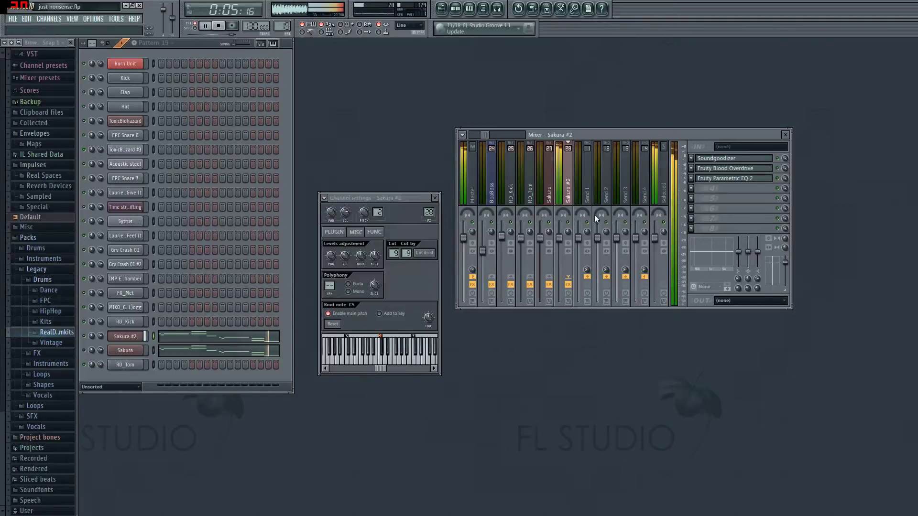
- Review the Fruity Blood Overdrive settings on the Sakura #2 mixer track and unmute the Sakura channel
click(758, 169)
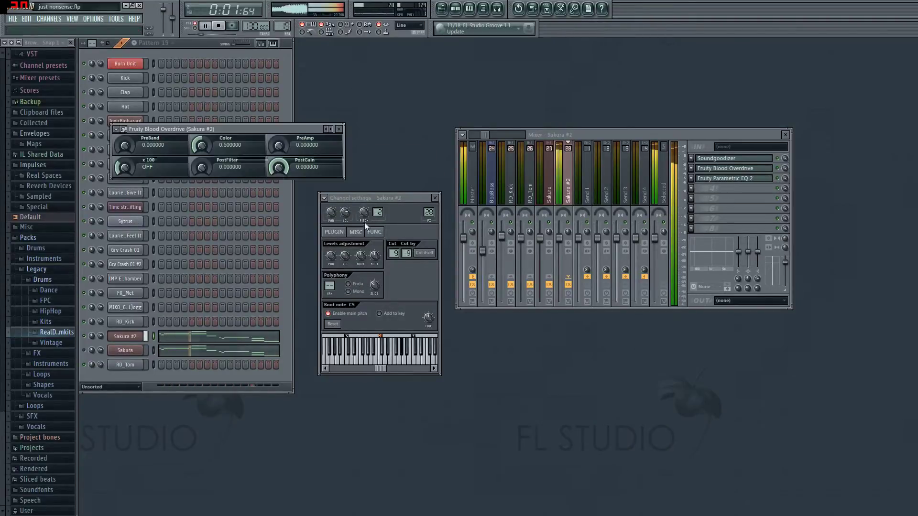
click(332, 130)
click(333, 129)
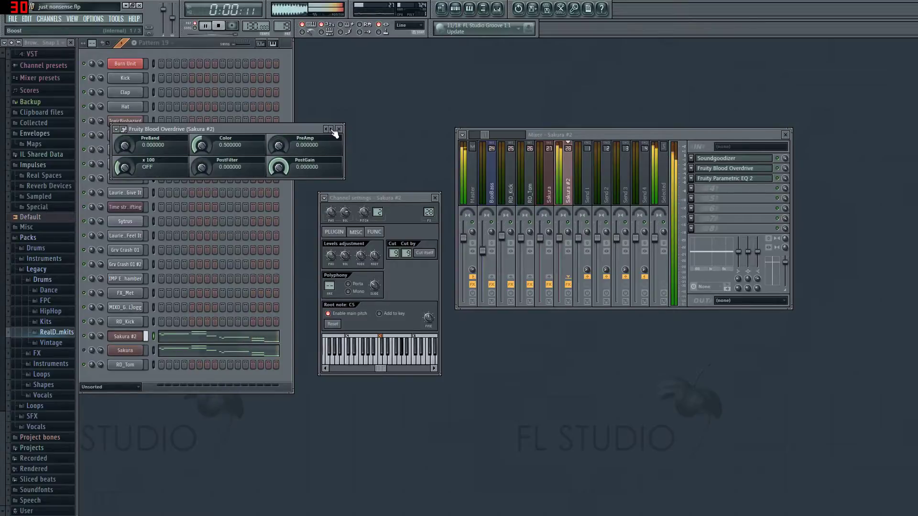
click(339, 130)
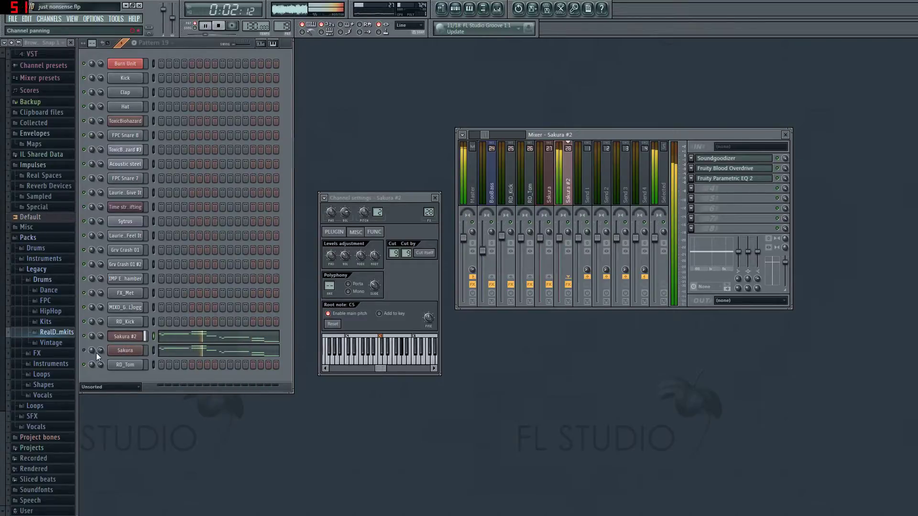
click(84, 354)
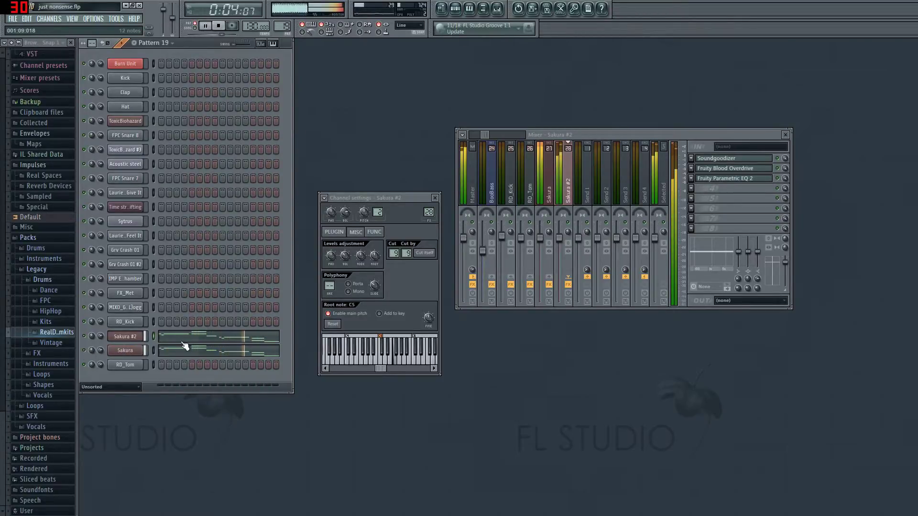
click(126, 351)
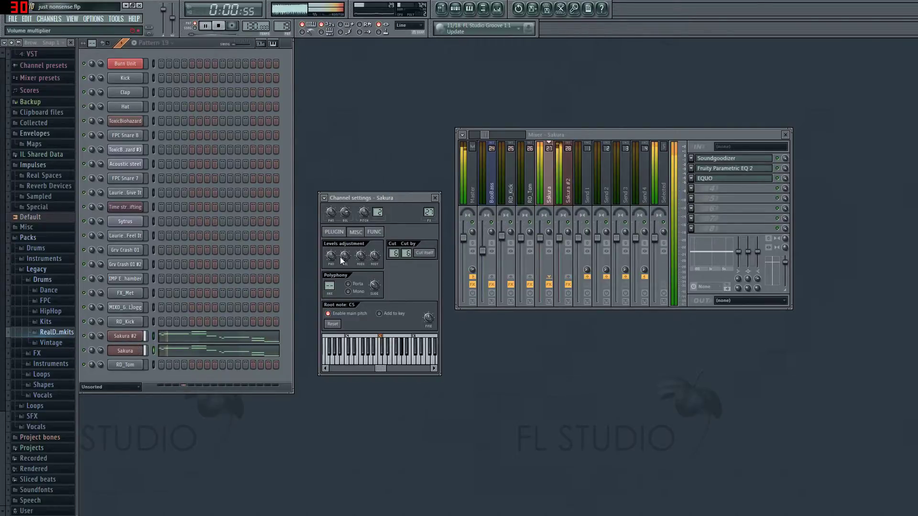
- Play the song from shortly before the Pattern 19 clips and save the project
click(456, 12)
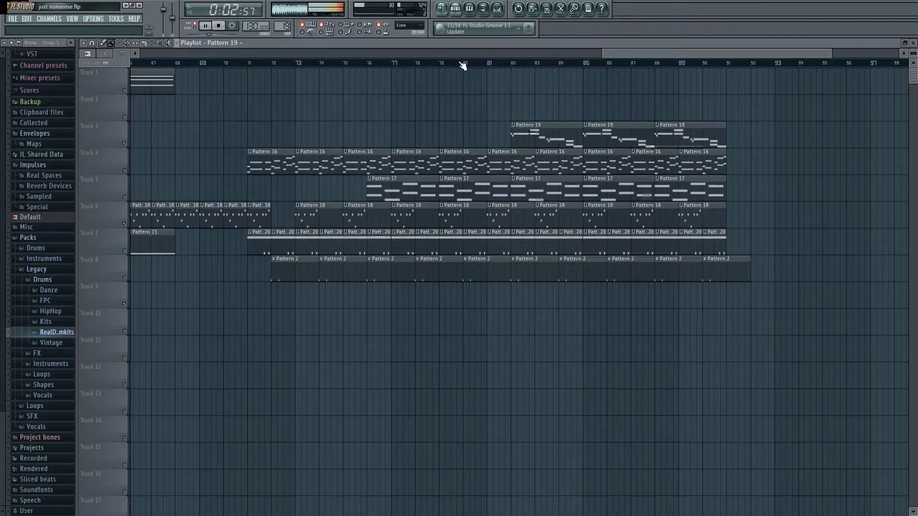
double_click(457, 66)
drag(724, 53, 759, 55)
key(ctrl+s)
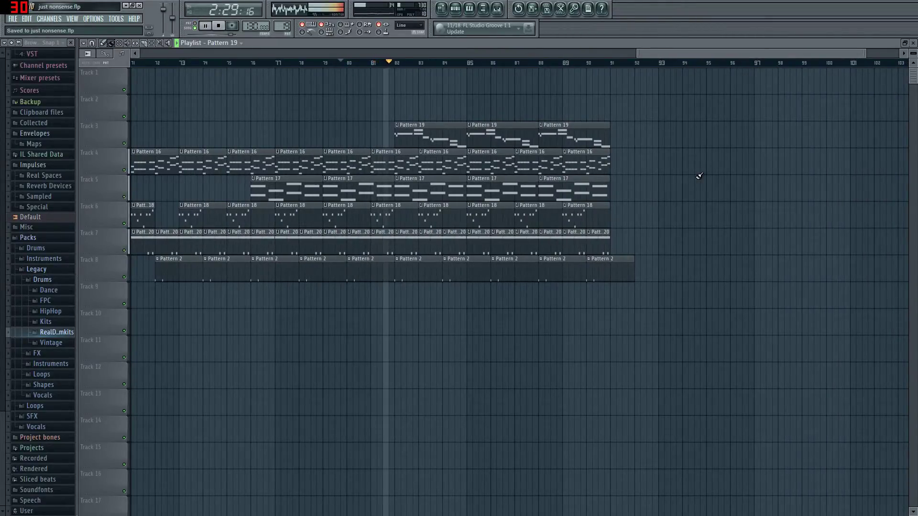
- Compare the Sakura and Sakura #2 channels and their mixer tracks while the melody section plays
key(F5)
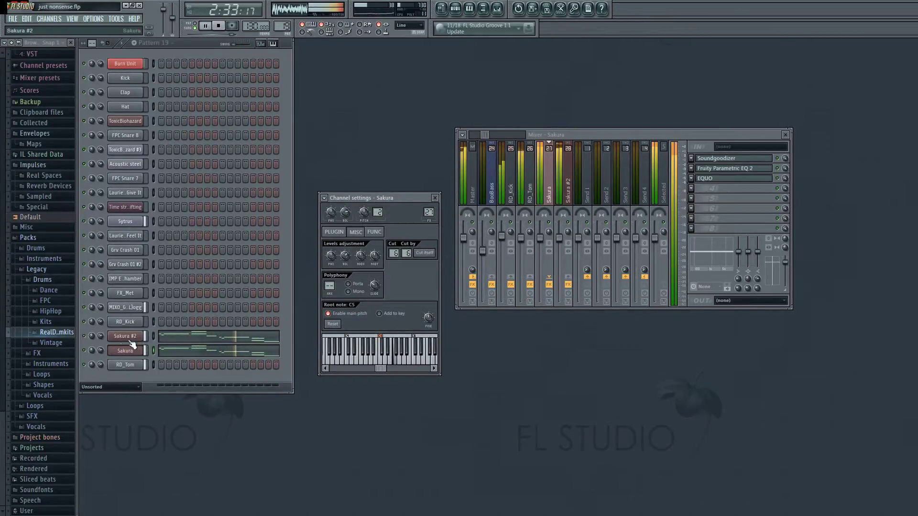
click(130, 340)
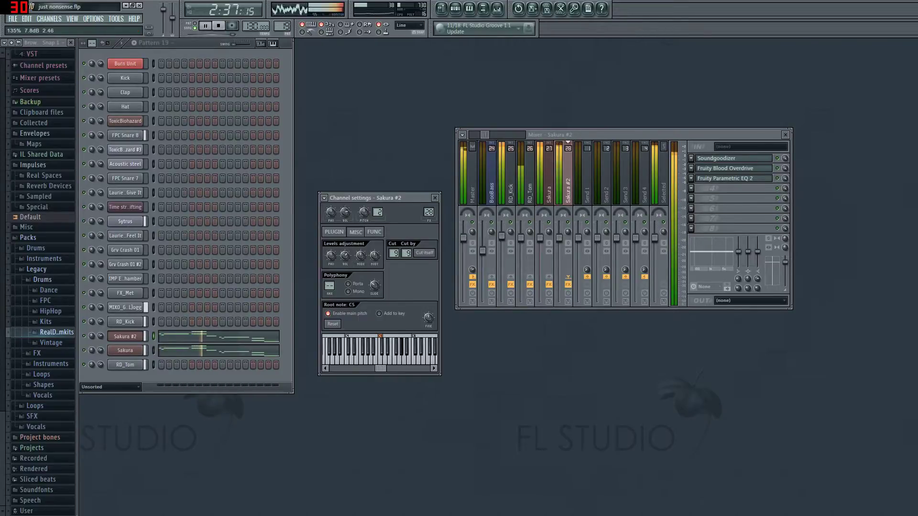
click(153, 351)
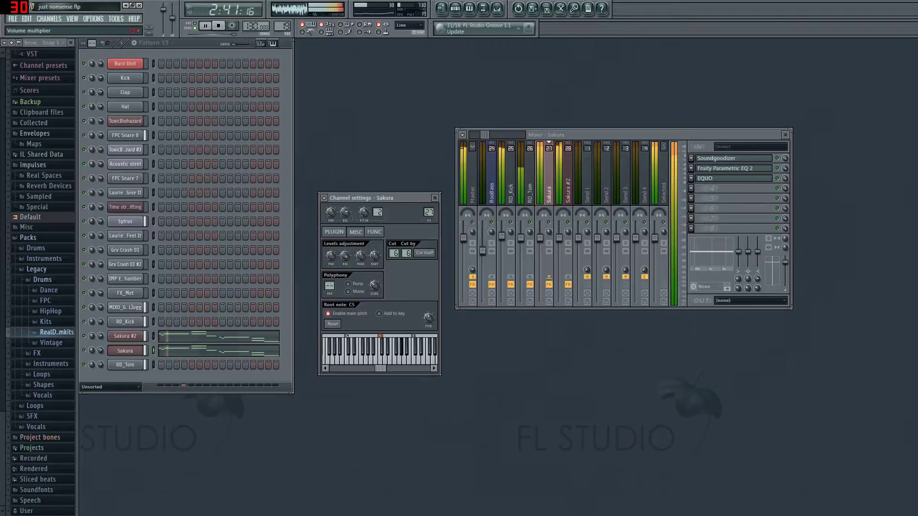
click(153, 336)
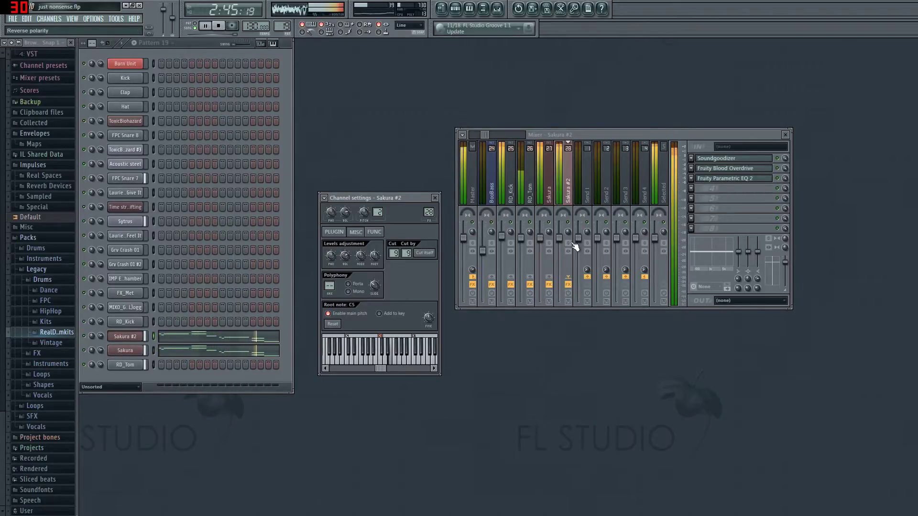
key(space)
key(space)
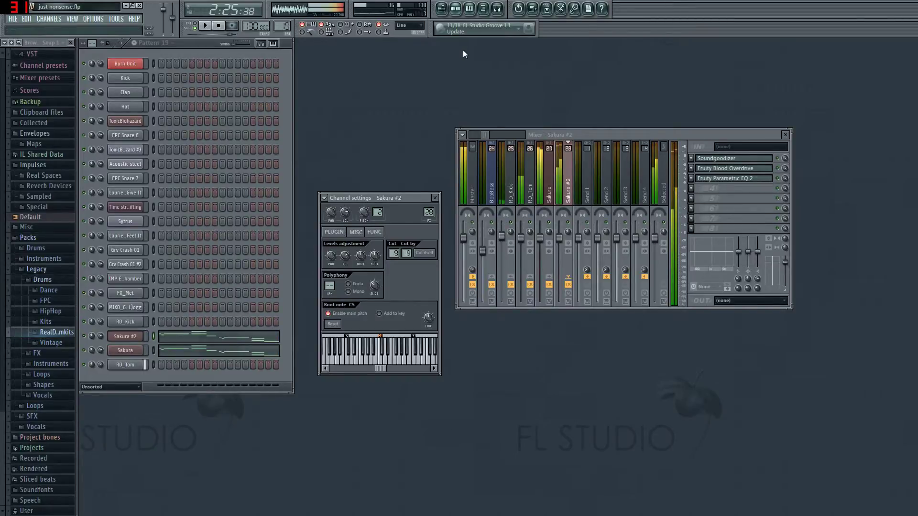
- Try lengthening the first Pattern 19 clip on Track 3 to 3 bars 8 steps and replacing the two clips after it with copies
click(441, 9)
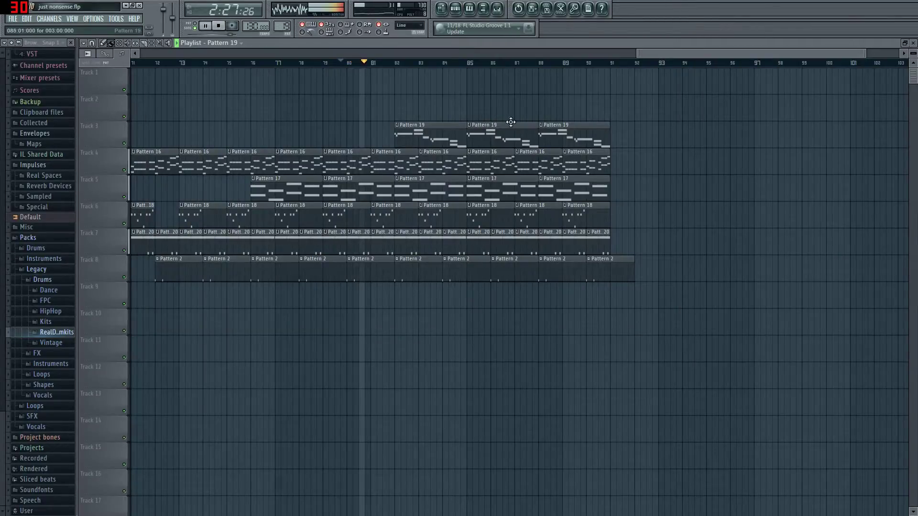
right_click(571, 139)
right_click(526, 137)
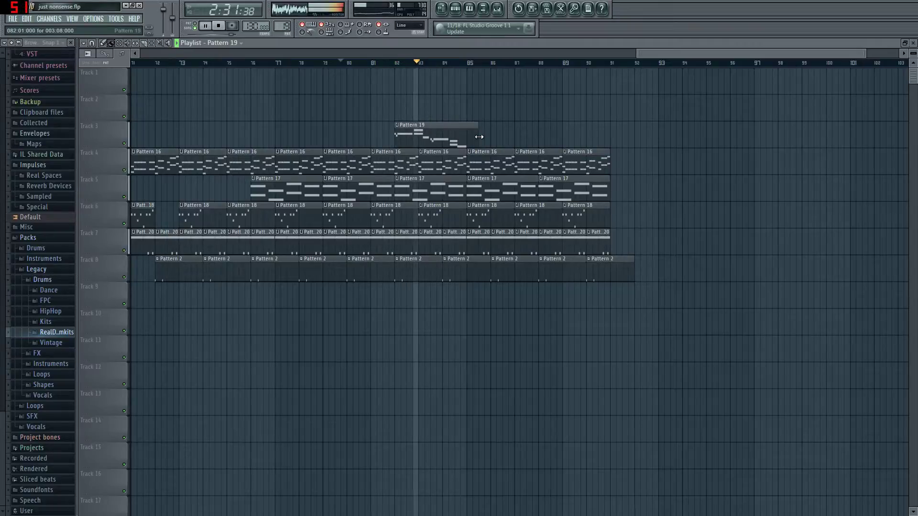
click(481, 138)
click(570, 135)
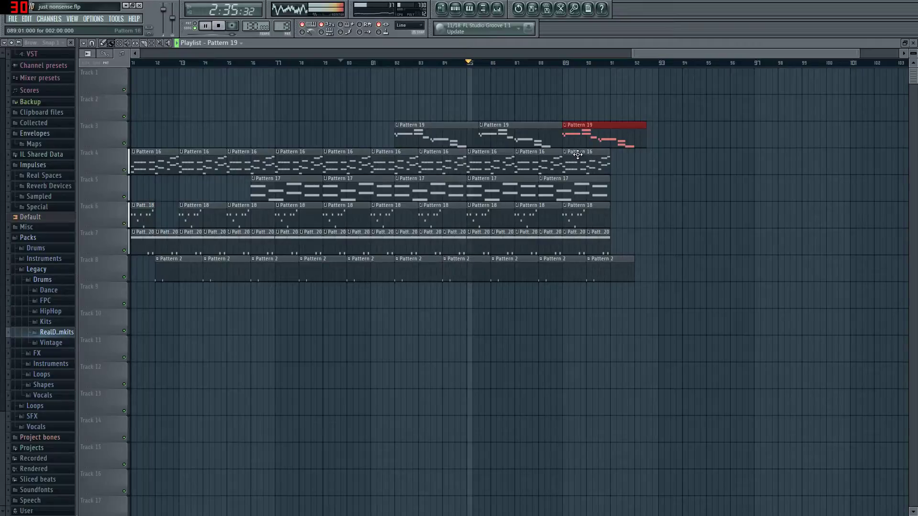
- Try a first Pattern 19 clip length of 3 bars 4 steps, replacing the two clips after it with matching copies
key(space)
right_click(524, 143)
right_click(570, 141)
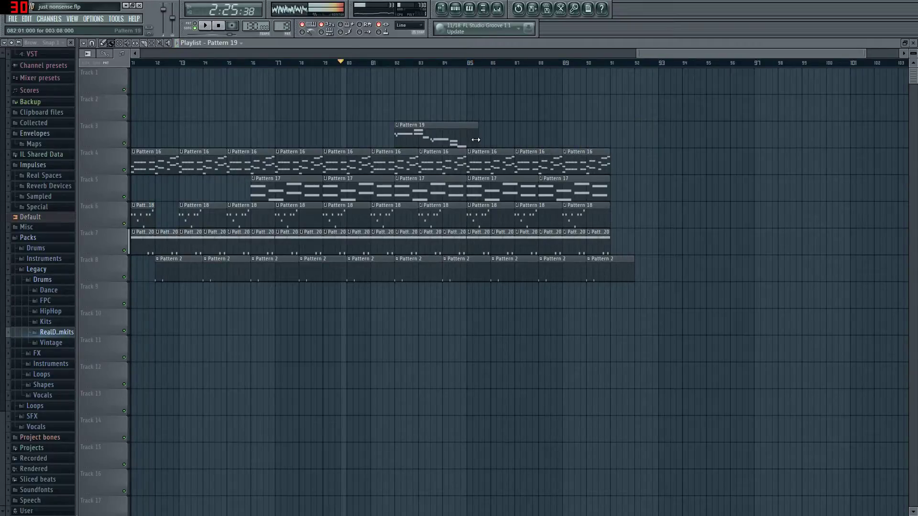
click(494, 142)
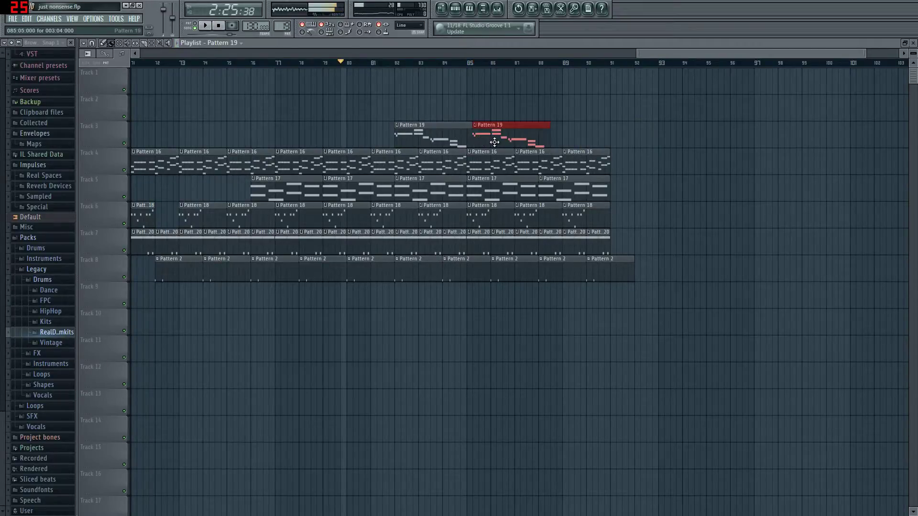
click(552, 135)
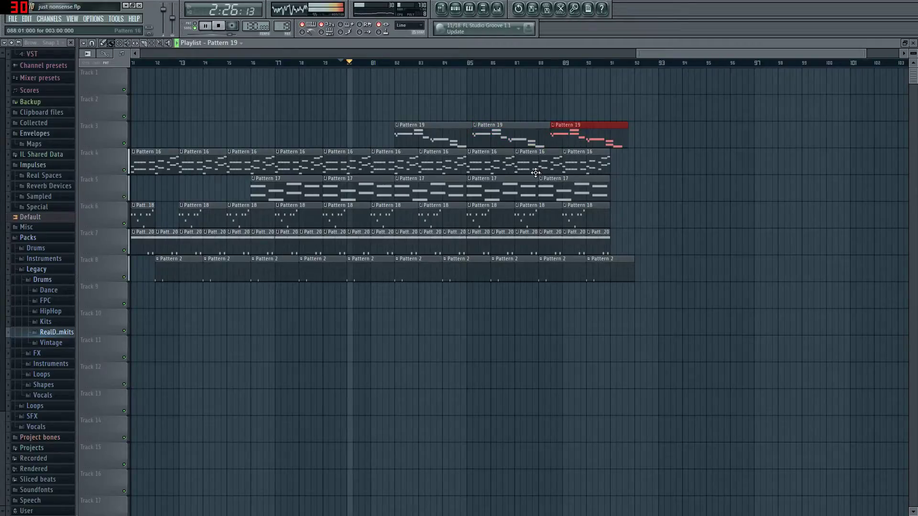
- Shorten the first Pattern 19 clip on Track 3 to three bars and place two copies directly after it
double_click(465, 140)
drag(435, 55, 692, 56)
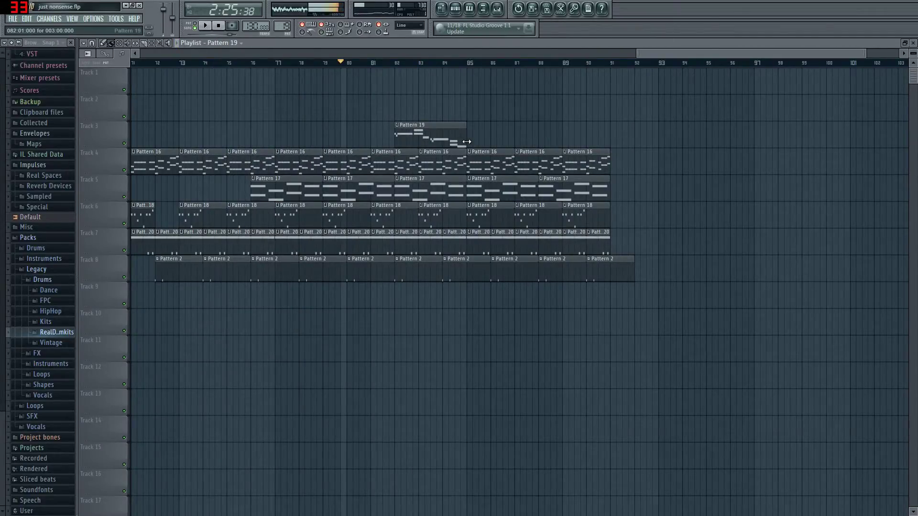
drag(474, 139, 588, 134)
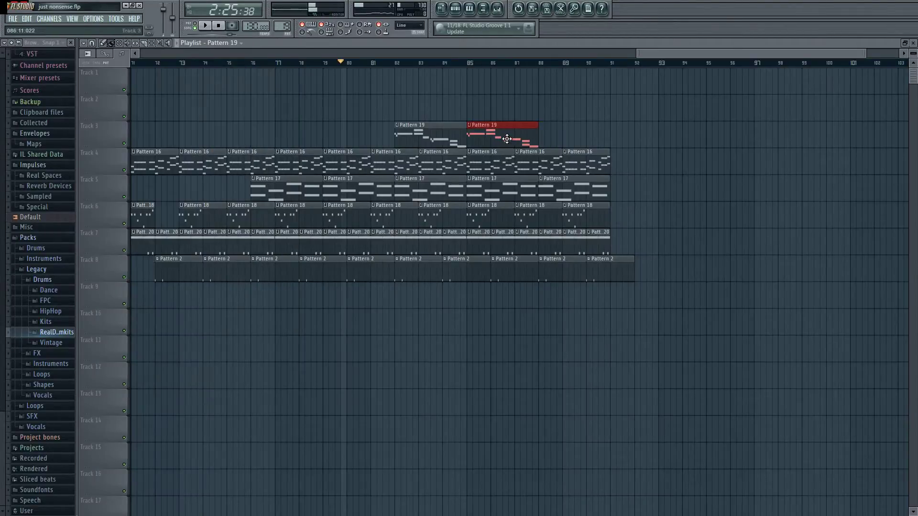
click(545, 135)
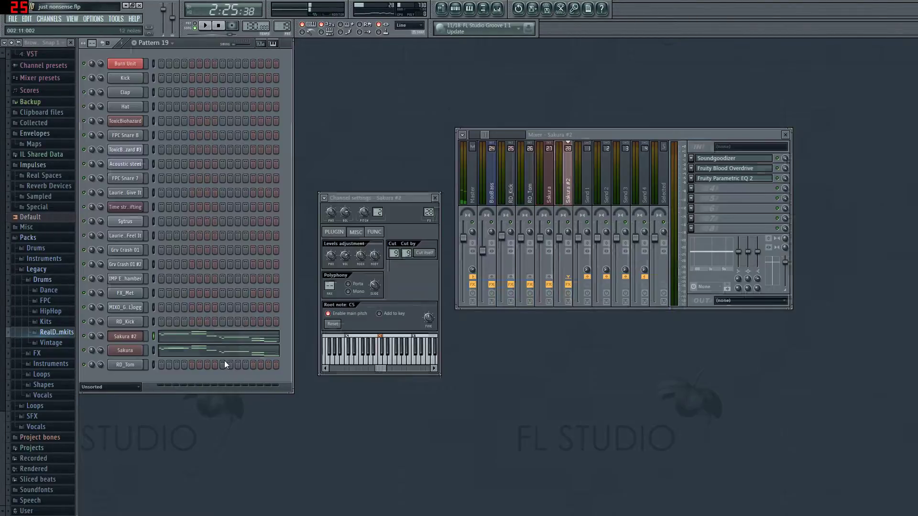
- Examine where the last note of the Sakura melody ends in the piano roll
click(244, 353)
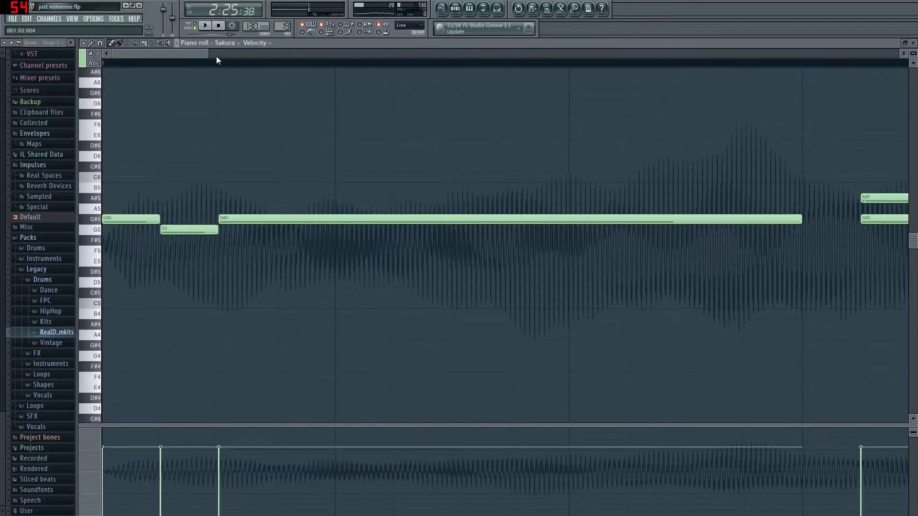
drag(200, 59, 498, 60)
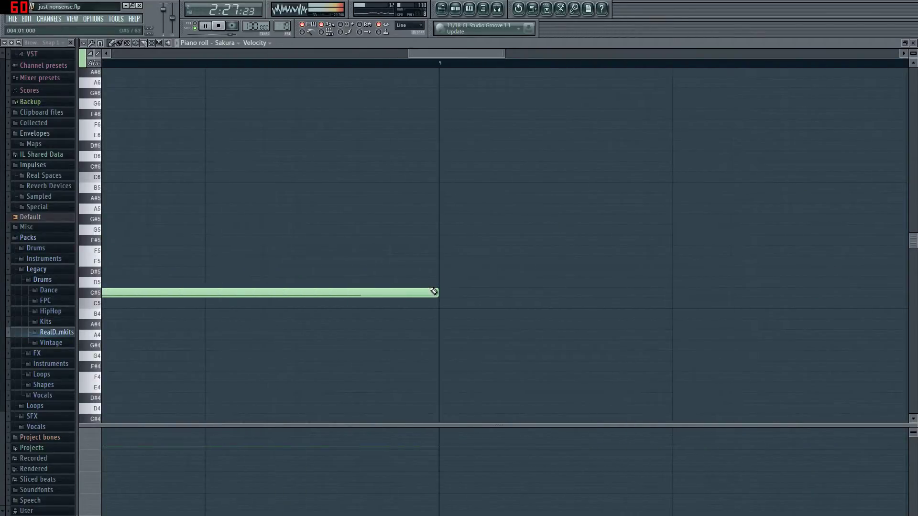
drag(404, 297, 406, 302)
key(Escape)
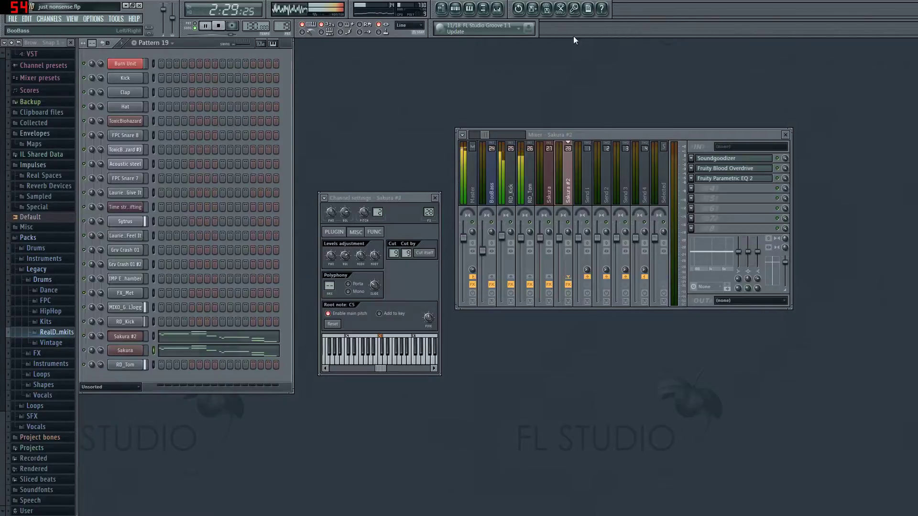
- Add three more Pattern 19 clips after the existing ones on Track 3, up to bar 100
click(440, 10)
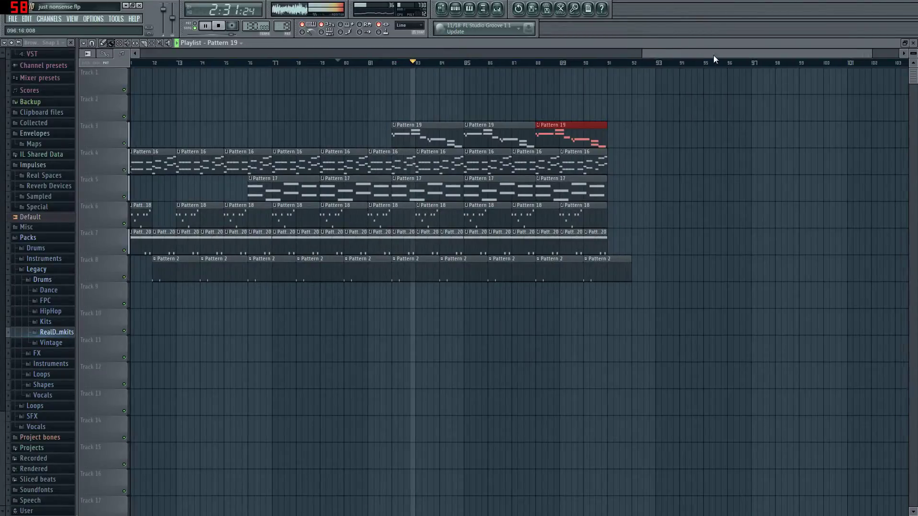
drag(697, 55, 733, 56)
drag(494, 140, 653, 143)
- Extend Track 4 with Pattern 16 clips up to bar 101 and Track 5 with Pattern 17 clips up to bar 103
click(473, 165)
drag(499, 170, 726, 158)
drag(482, 192, 676, 193)
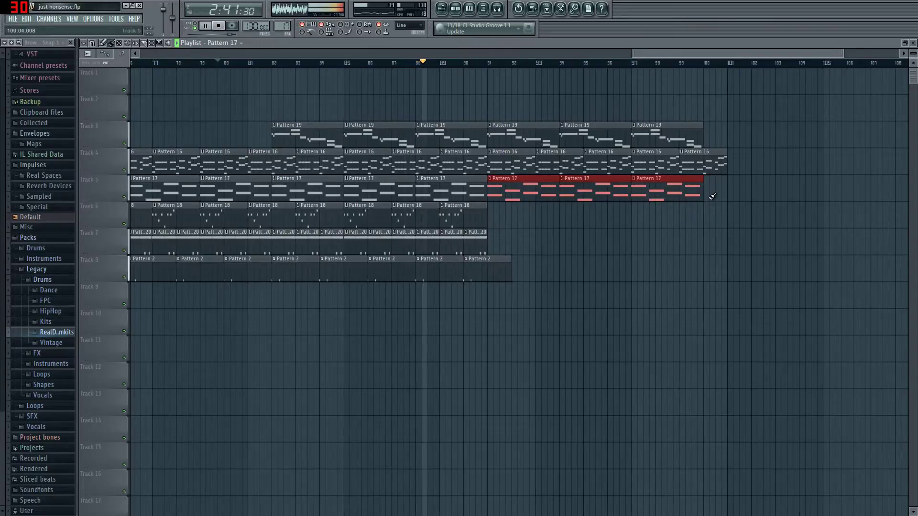
click(705, 200)
- Extend Track 7 with Pattern 20 clips up to bar 103 and Track 8 with Pattern 2 clips up to bar 104
click(454, 214)
mouse_move(495, 220)
mouse_down()
mouse_move(750, 217)
mouse_move(479, 225)
mouse_move(511, 240)
mouse_move(765, 242)
mouse_up()
click(474, 243)
click(507, 277)
mouse_move(510, 274)
mouse_down()
mouse_move(731, 267)
mouse_move(765, 279)
mouse_up()
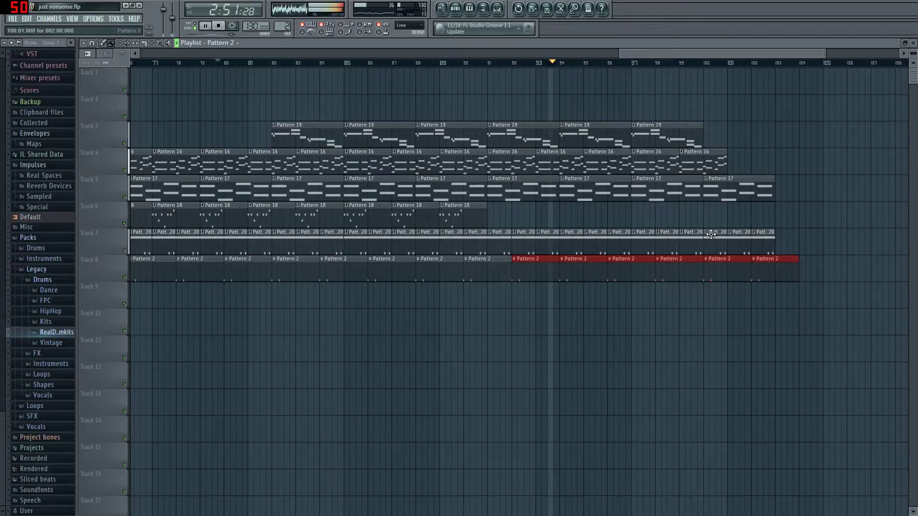
- Delete the Pattern 20 clips after bar 99 on Track 7 and the last two Pattern 17 clips on Track 5
drag(748, 53, 772, 54)
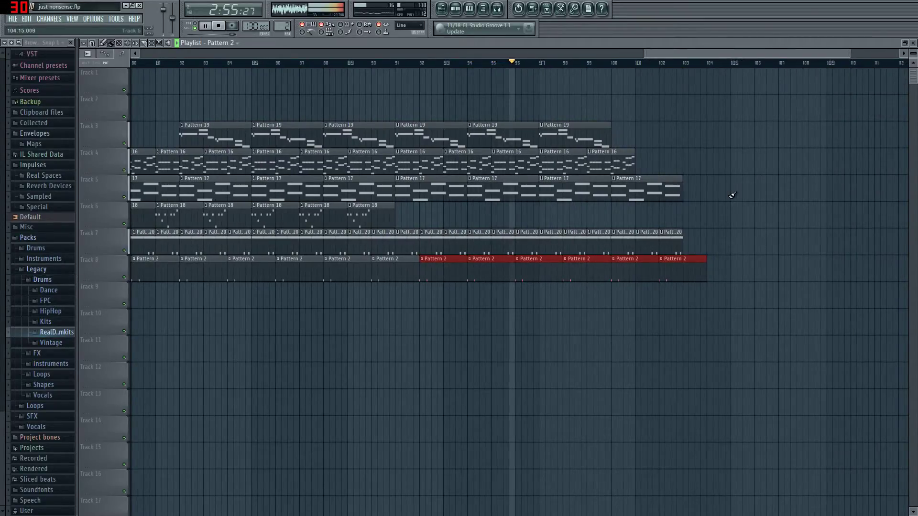
drag(705, 243, 593, 242)
mouse_move(699, 264)
mouse_down()
mouse_move(605, 271)
mouse_move(684, 263)
mouse_up()
right_click(671, 198)
right_click(593, 196)
- Add one more Pattern 19 clip at the end of Track 3 and one more Pattern 16 clip at the end of Track 4
click(609, 142)
click(611, 142)
click(635, 165)
key(F7)
key(F7)
key(F6)
key(space)
click(641, 166)
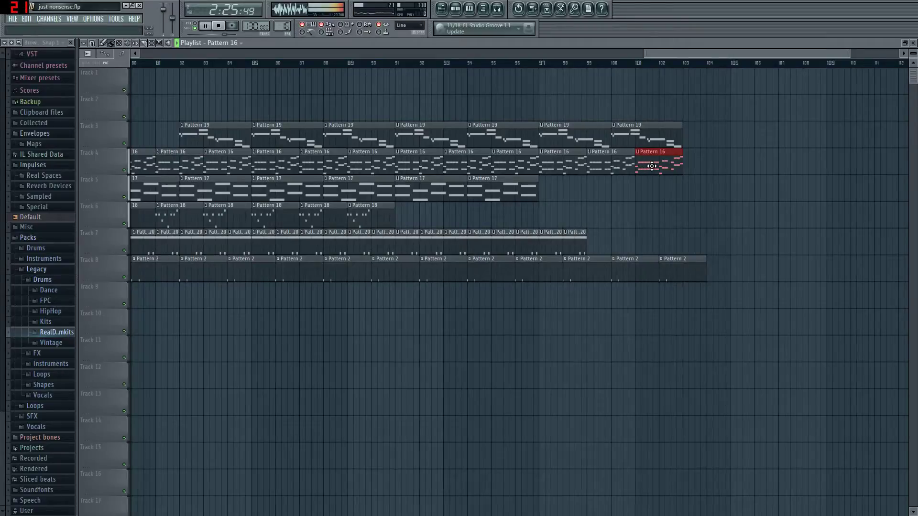
- Play the song from bar 70, just before the Pattern 16 section begins
key(space)
drag(712, 54, 557, 119)
click(425, 64)
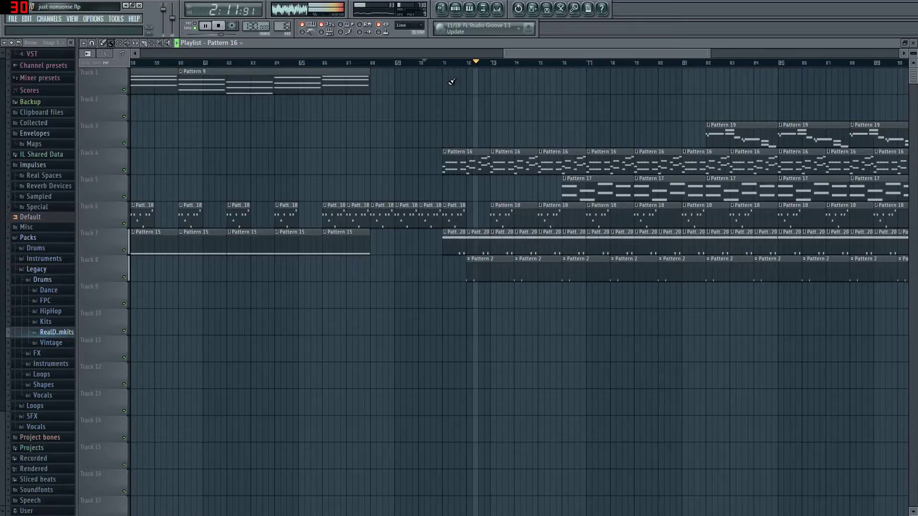
- Add EQUO to the third slot of the RD_Tom mixer track and draw a volume curve slightly lowering the bands
key(F5)
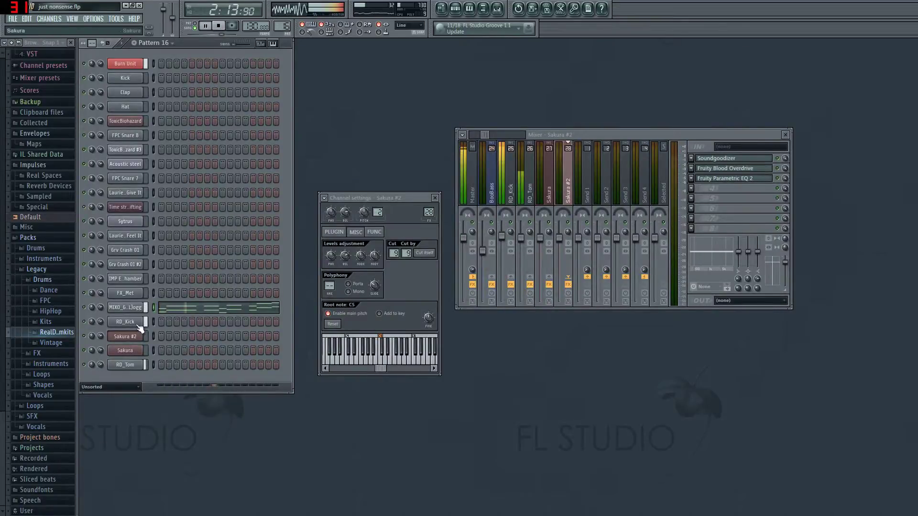
click(125, 365)
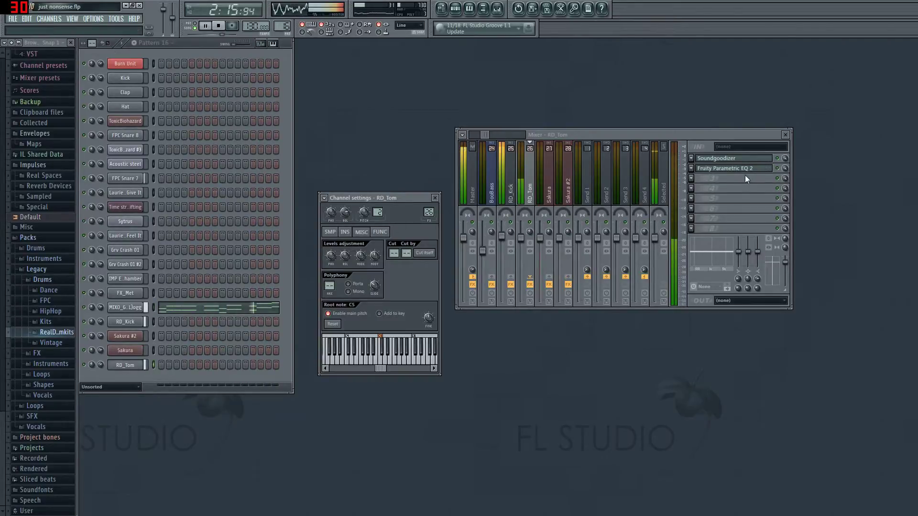
click(691, 180)
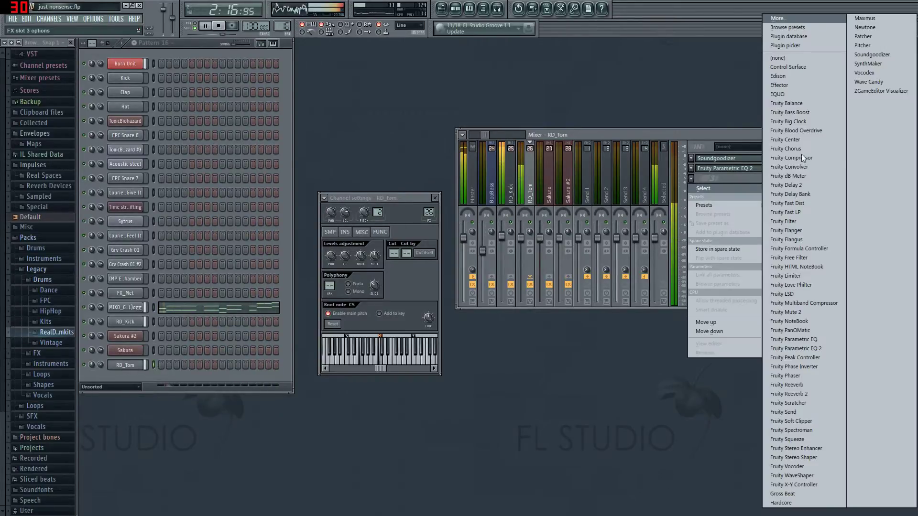
click(788, 96)
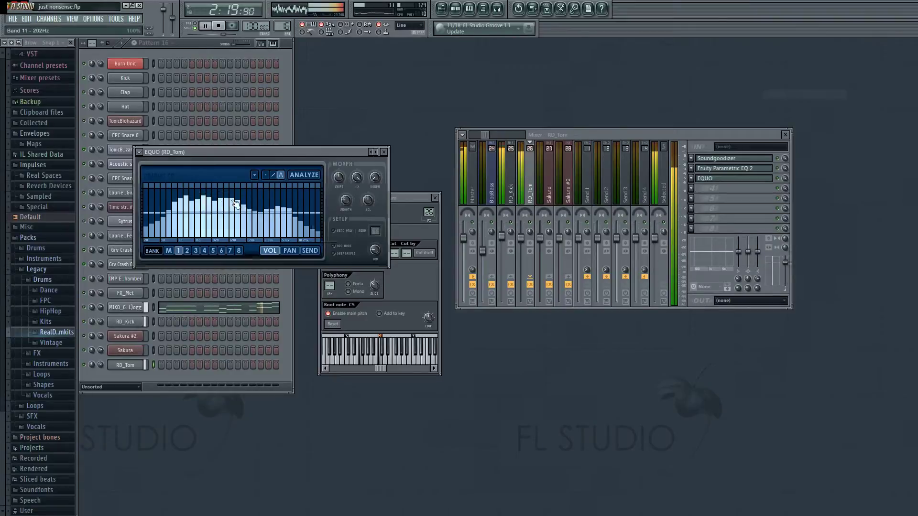
drag(267, 200, 319, 198)
mouse_move(192, 199)
mouse_down()
mouse_move(147, 200)
mouse_move(345, 216)
mouse_up()
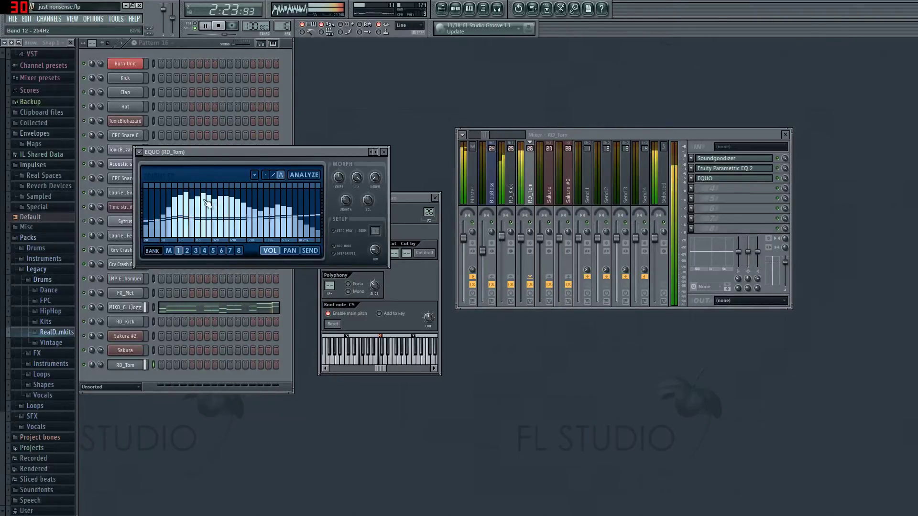
- Redraw the EQUO volume curve on RD_Tom with a hump boosting the mid bands, and add Fruity Reeverb 2 to the fourth slot
mouse_move(209, 199)
mouse_down()
mouse_move(280, 208)
mouse_move(222, 197)
mouse_move(144, 210)
mouse_up()
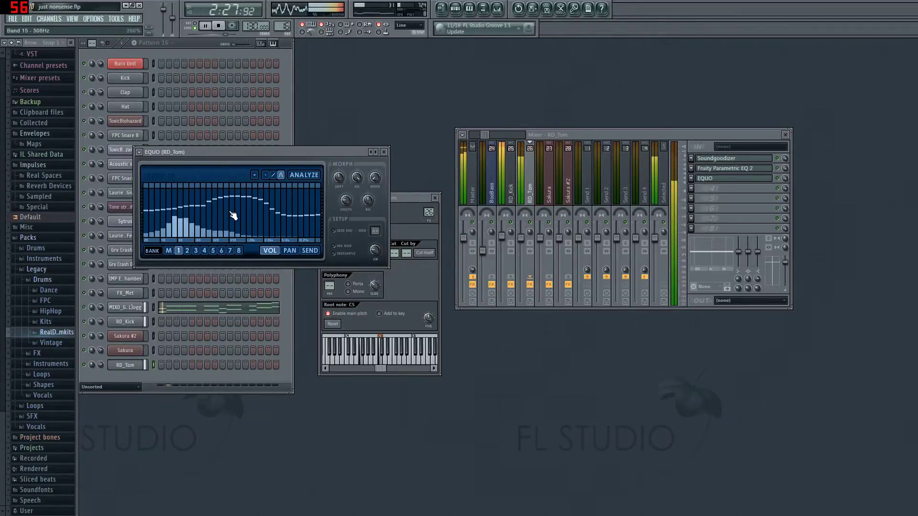
click(692, 188)
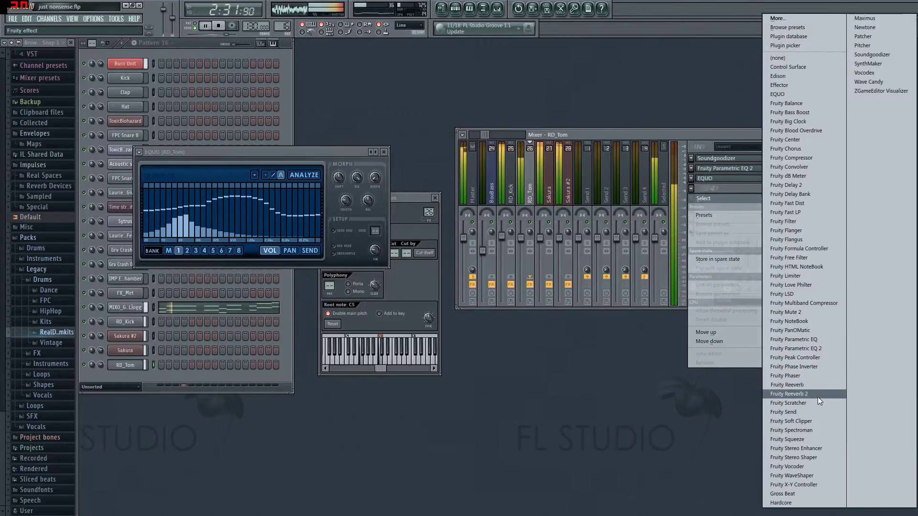
click(789, 394)
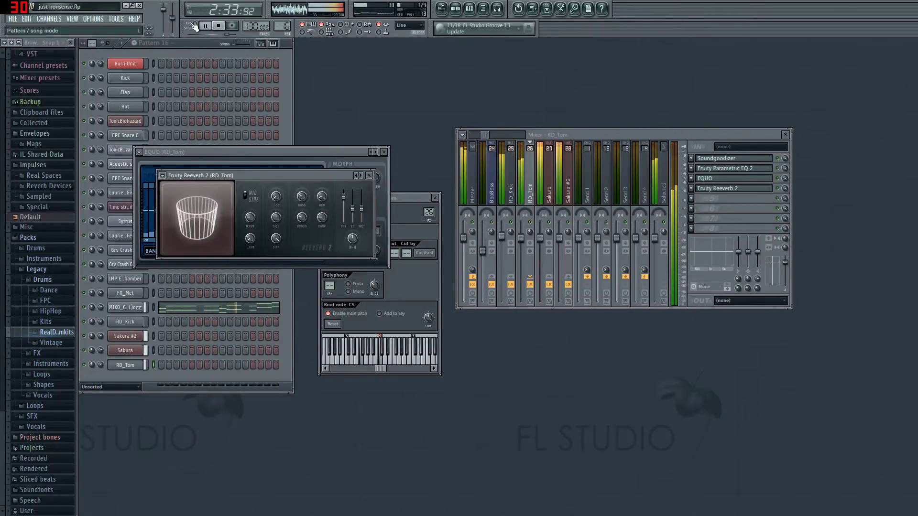
- Play Pattern 20 while stepping forward through the Fruity Reeverb 2 presets on RD_Tom, and close the reverb window
key(space)
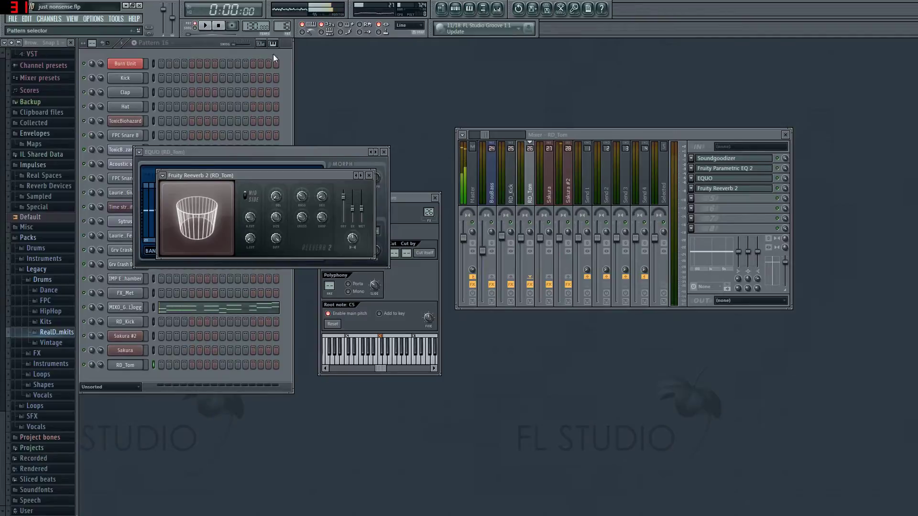
mouse_move(282, 26)
mouse_down()
mouse_move(282, 69)
mouse_move(282, 9)
mouse_up()
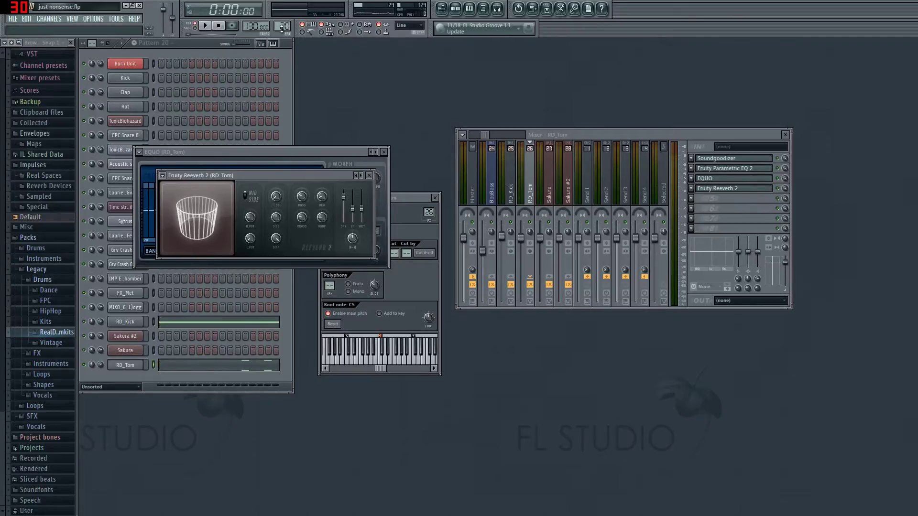
key(space)
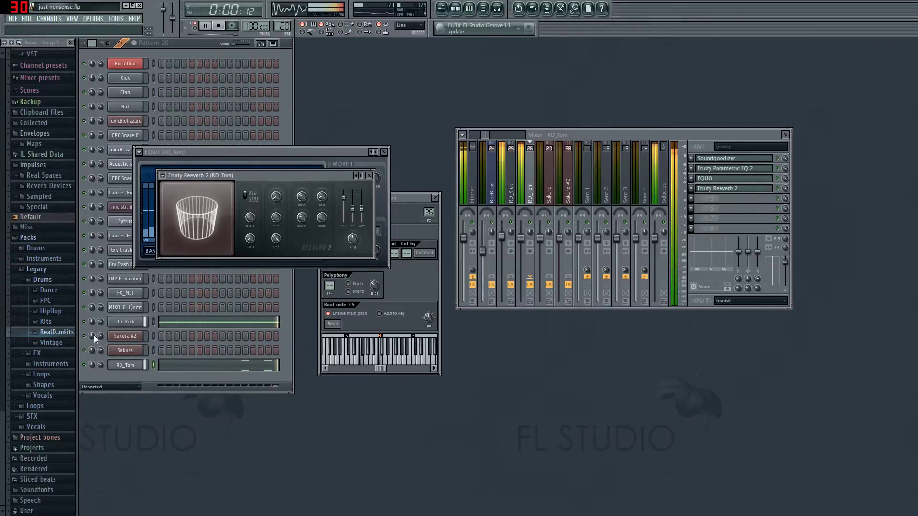
click(362, 175)
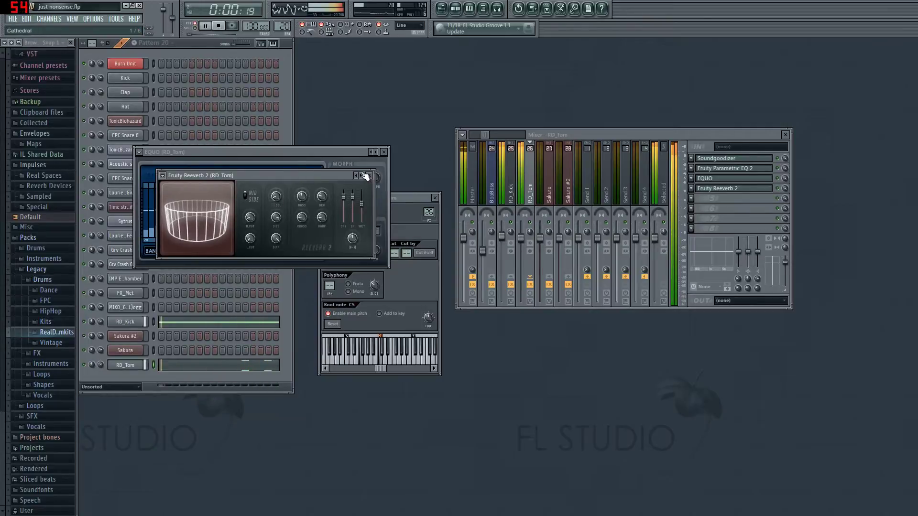
click(362, 175)
click(370, 175)
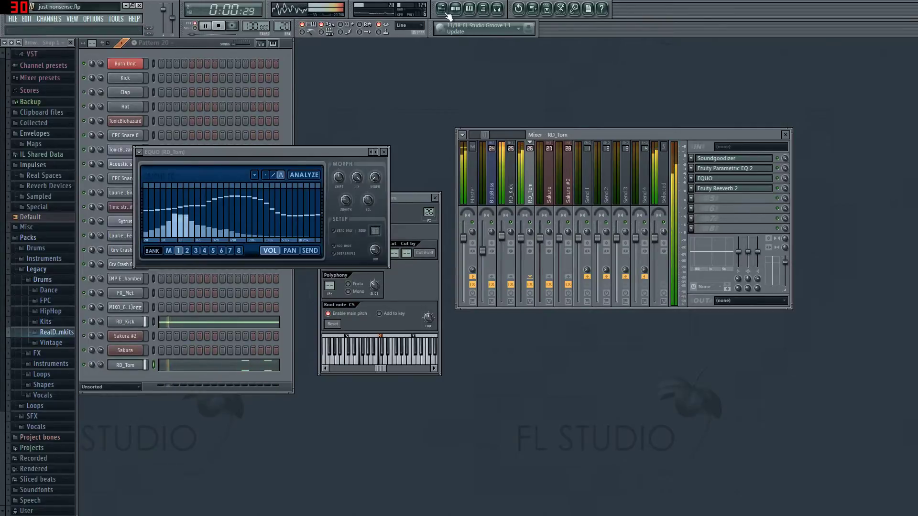
- Play the song from just before bar 71, review the arrangement up to its last clips, and close the leftover EQUO window
key(F5)
click(436, 64)
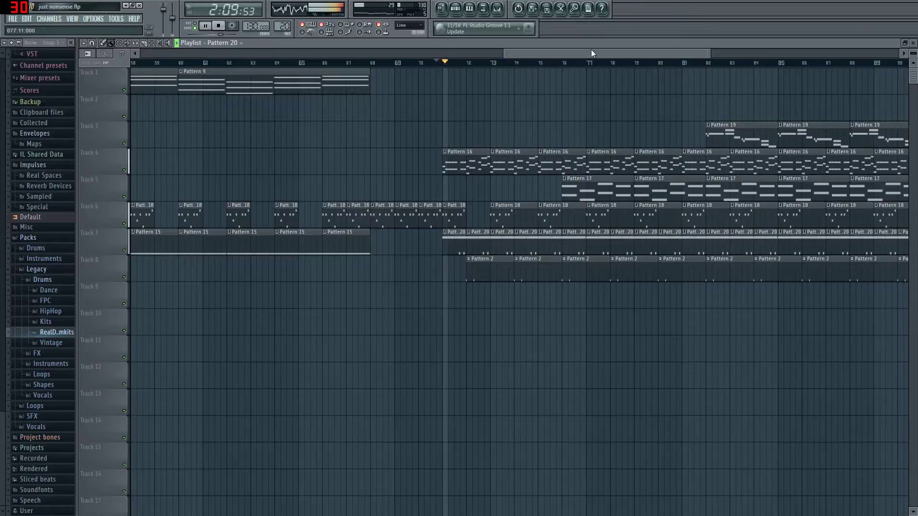
drag(592, 53, 613, 56)
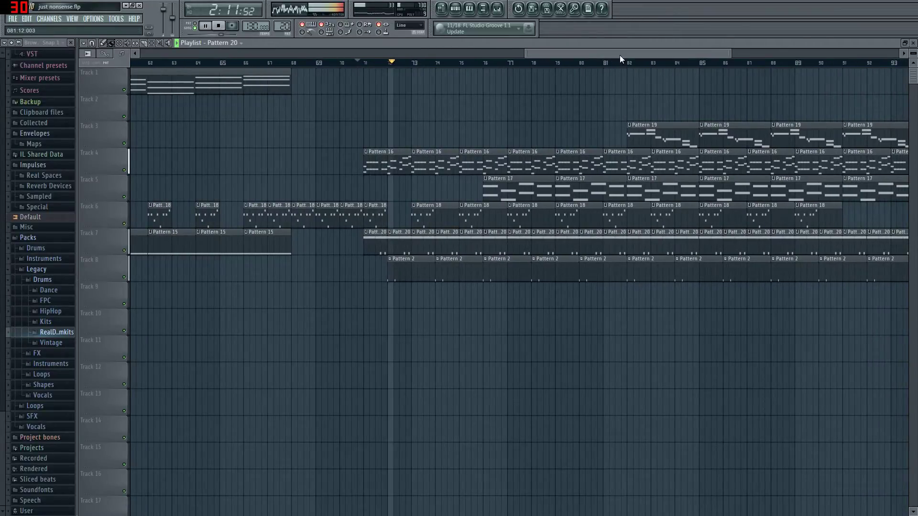
drag(620, 55, 654, 209)
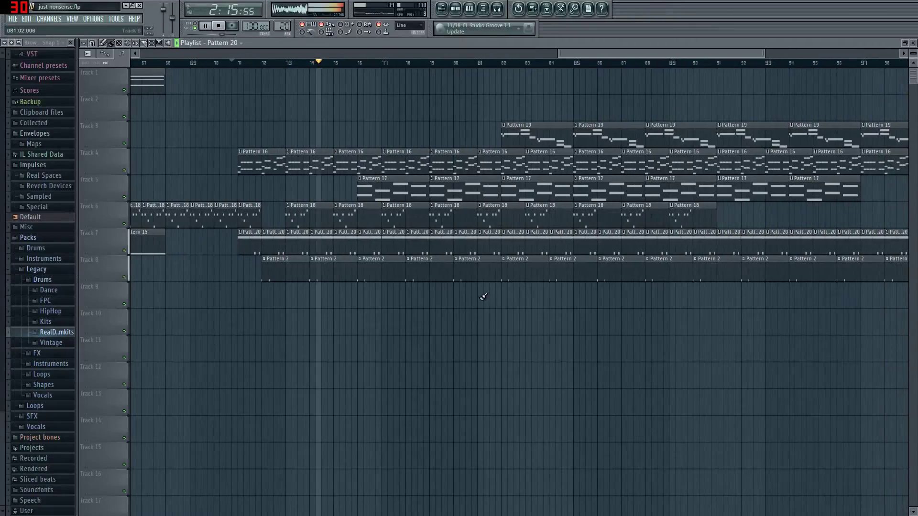
key(F5)
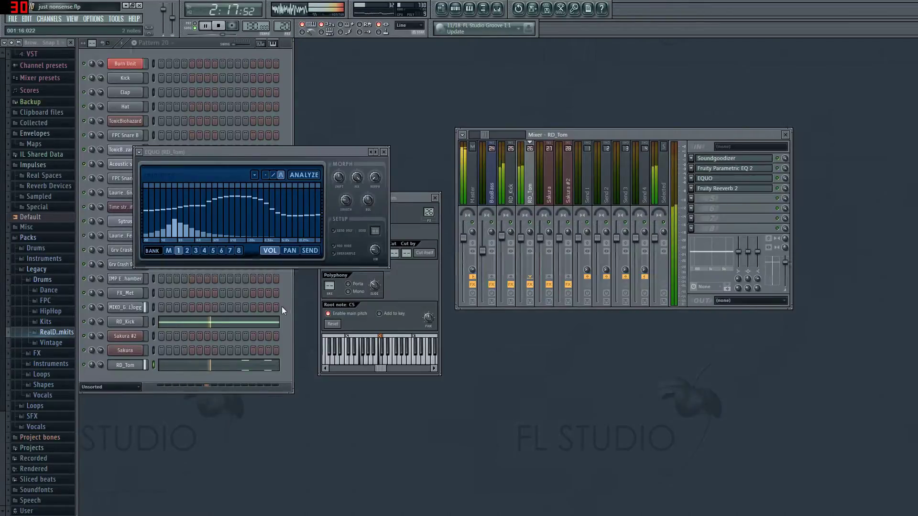
click(384, 152)
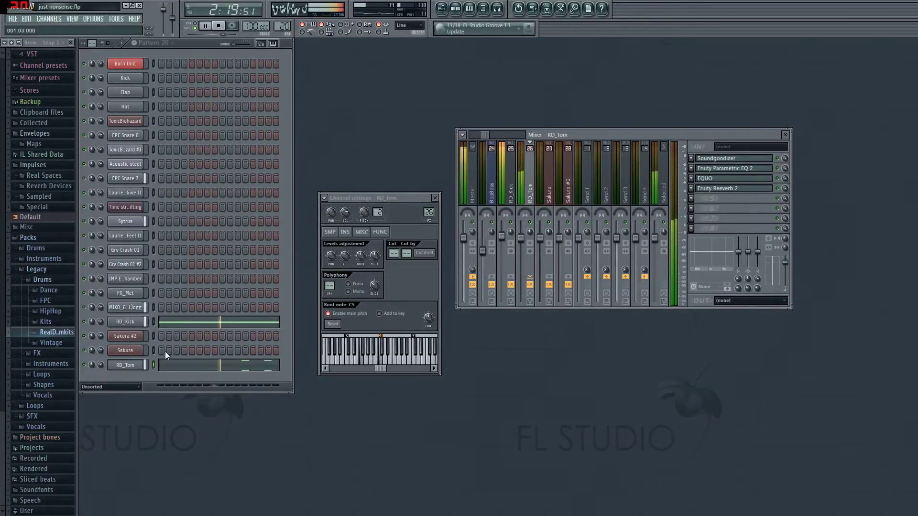
click(441, 8)
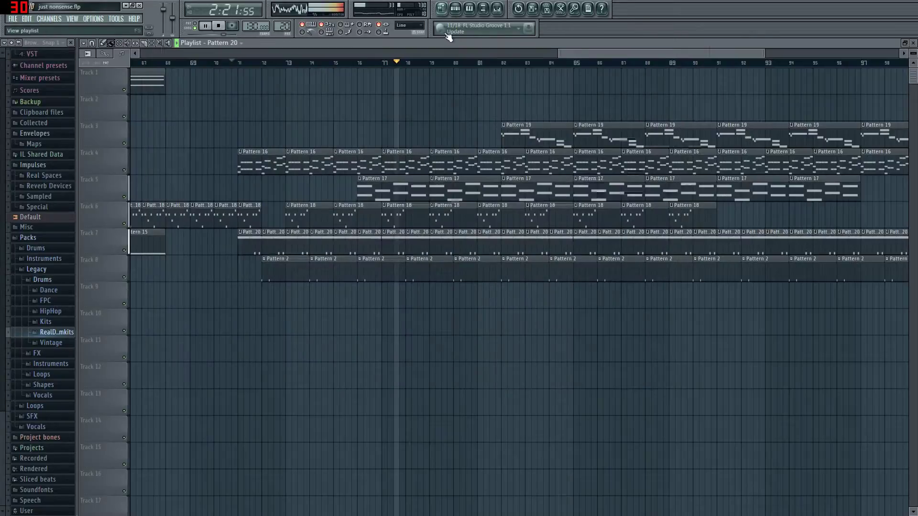
scroll(621, 67, right, 5)
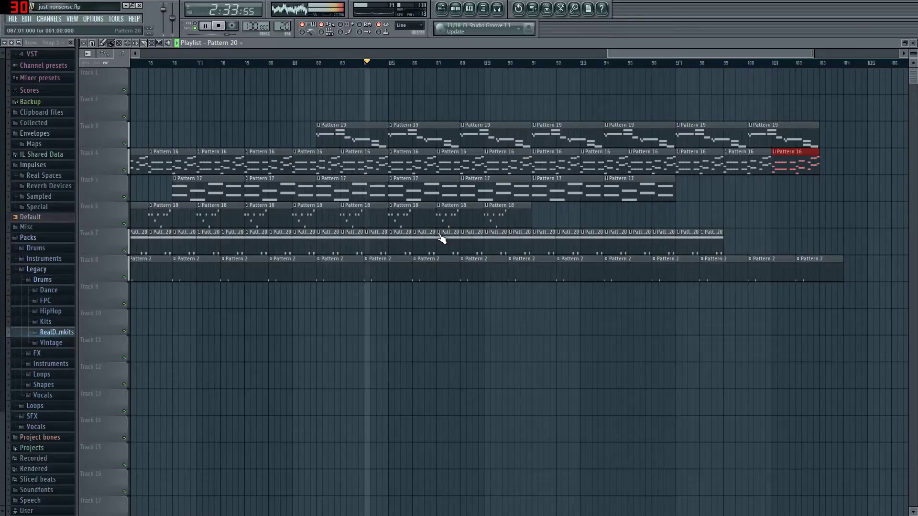
drag(702, 53, 727, 55)
key(space)
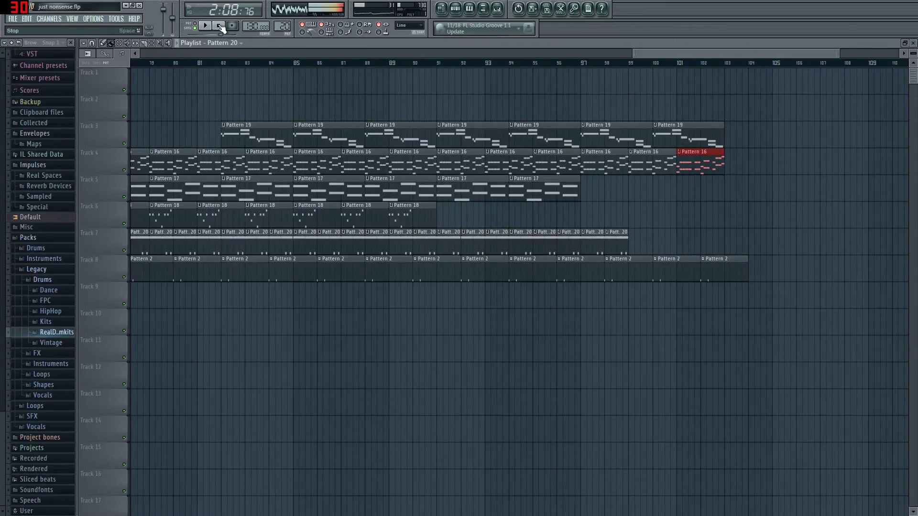
- Play the song from its beginning and check the opening of the arrangement
drag(784, 55, 5, 186)
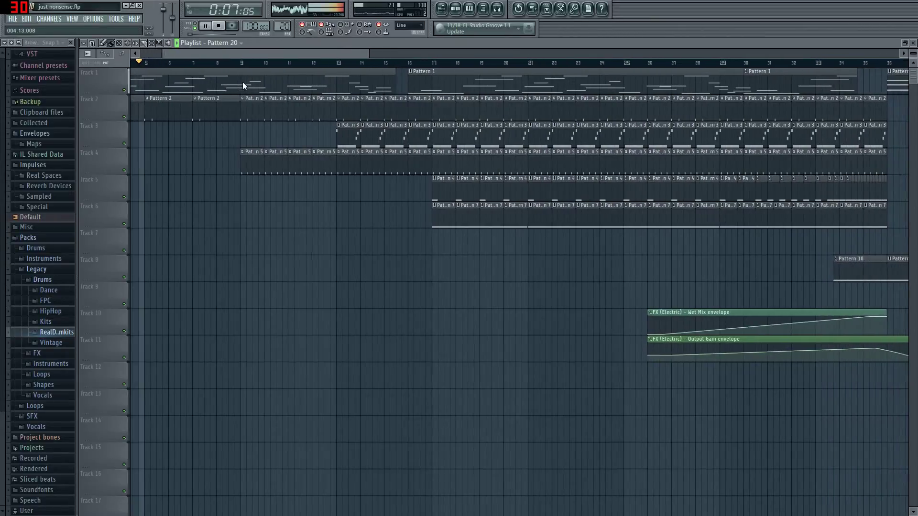
key(F5)
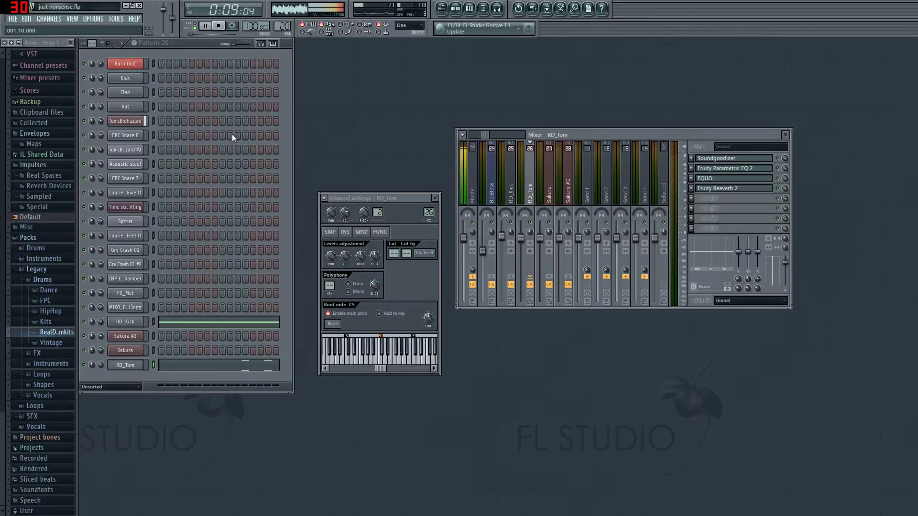
key(F5)
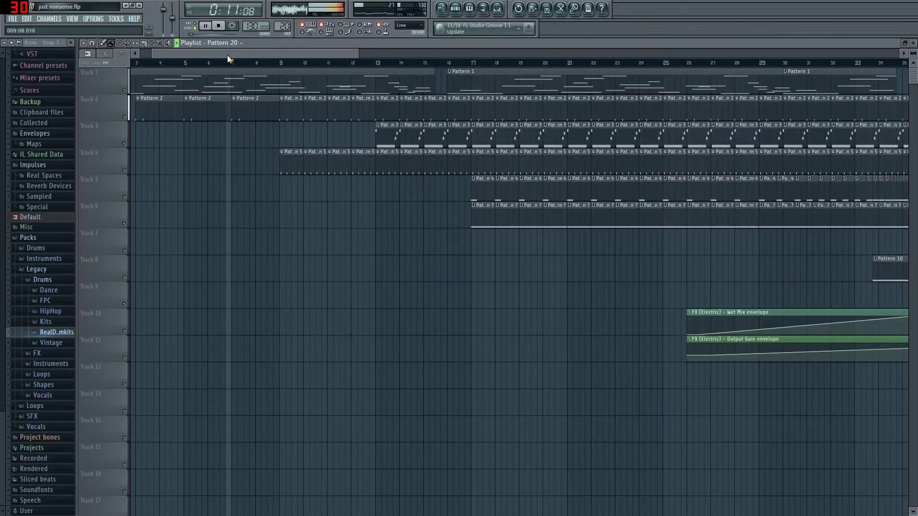
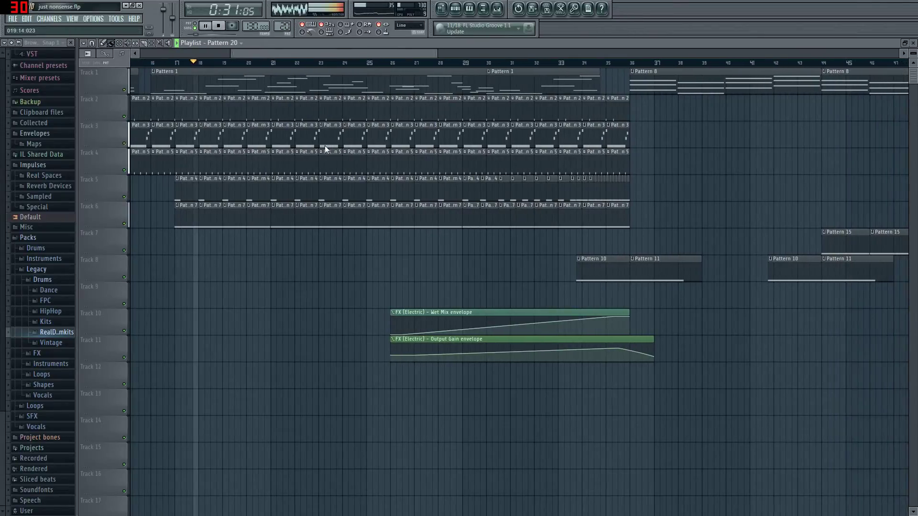
- Copy the Pattern 10 and Pattern 11 clips around bar 44 on Track 8 to Track 3, with Pattern 11 starting at bar 68
scroll(499, 208, right, 8)
scroll(499, 208, right, 4)
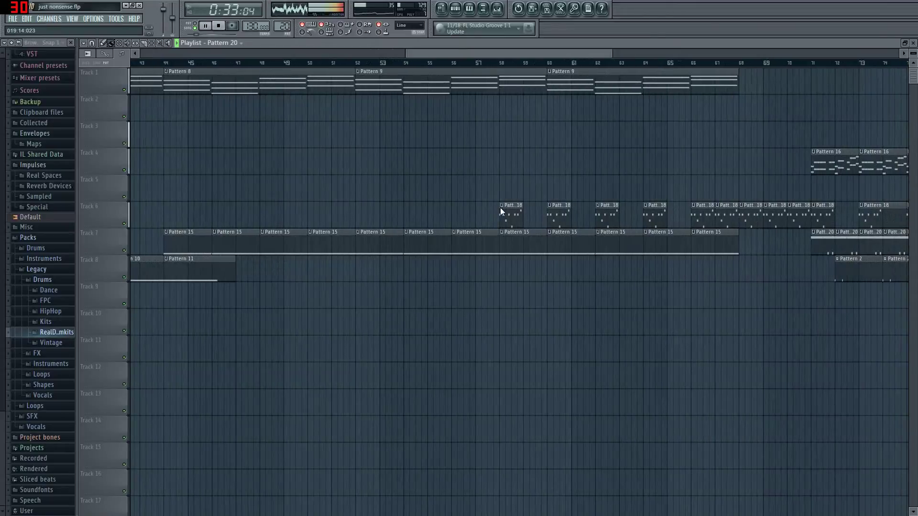
scroll(500, 208, right, 6)
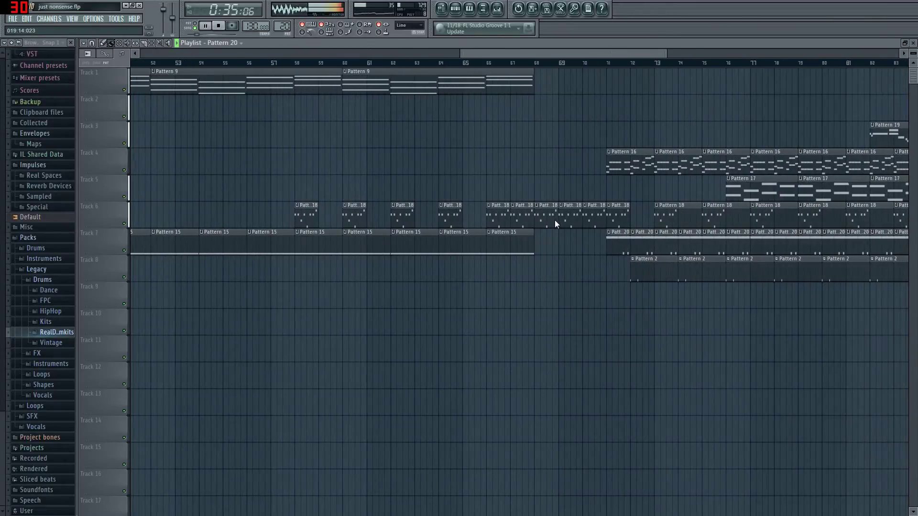
scroll(484, 230, left, 7)
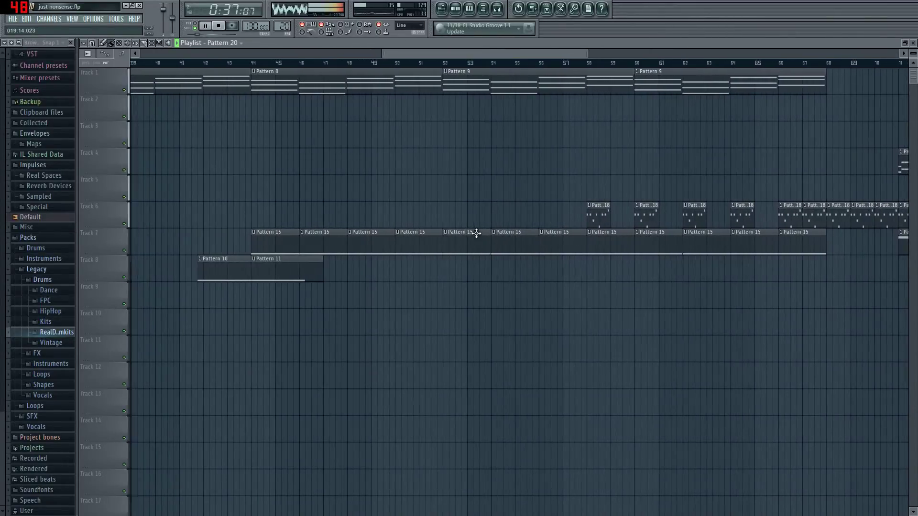
drag(170, 273, 366, 281)
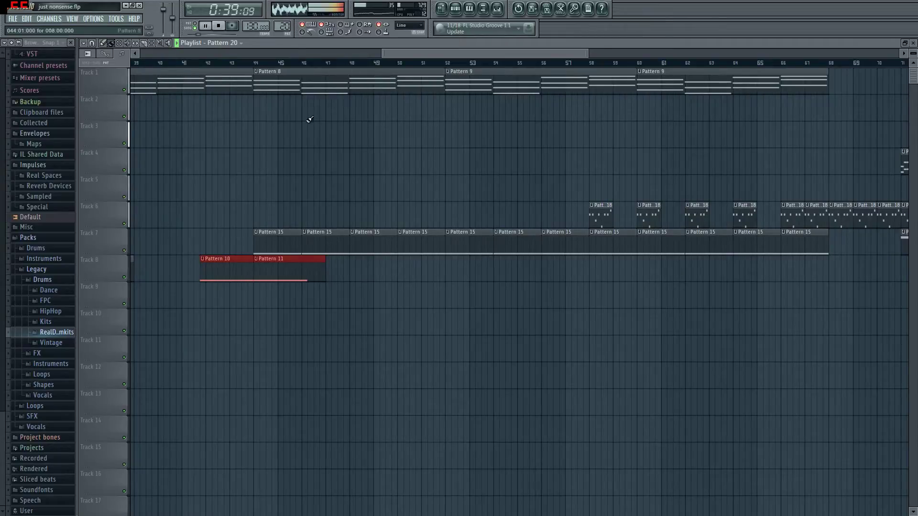
drag(446, 55, 543, 64)
key(ctrl+v)
drag(196, 277, 436, 143)
click(492, 350)
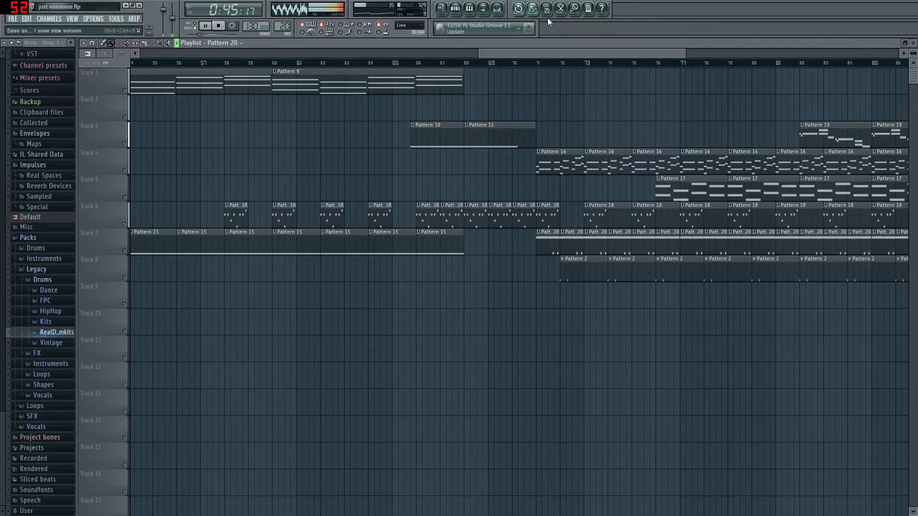
- Rename playlist Track 1 as "Red Track" and color it red
right_click(119, 70)
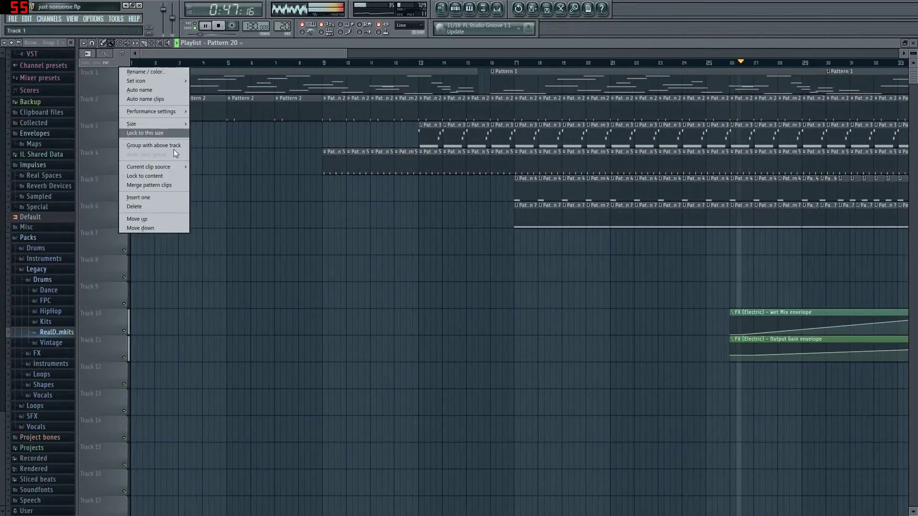
click(168, 75)
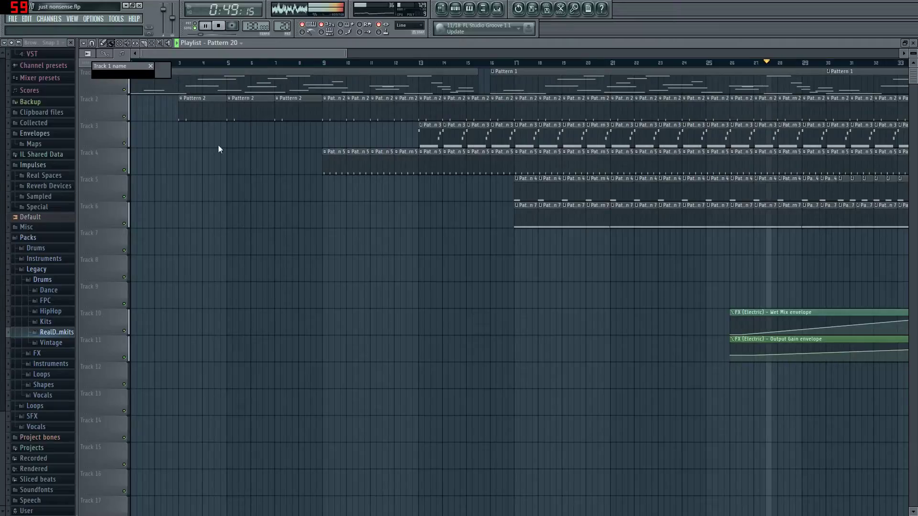
text(Red )
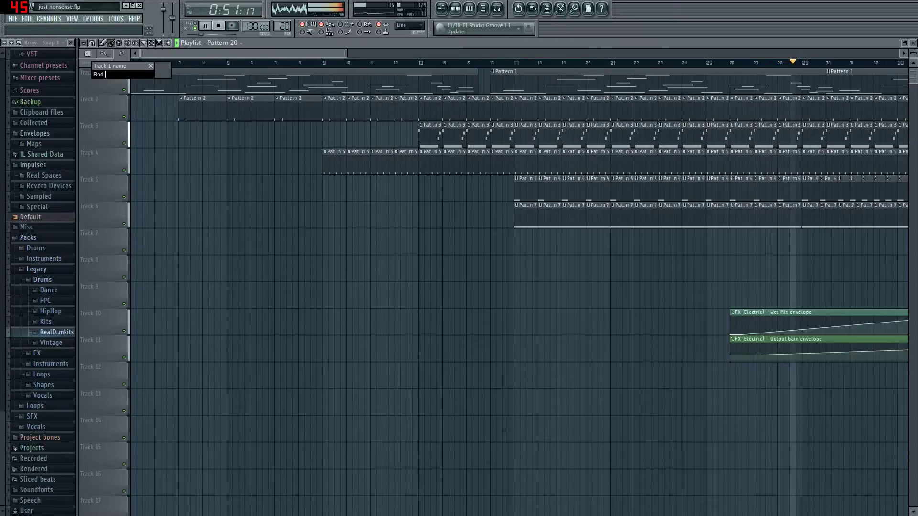
text(Track)
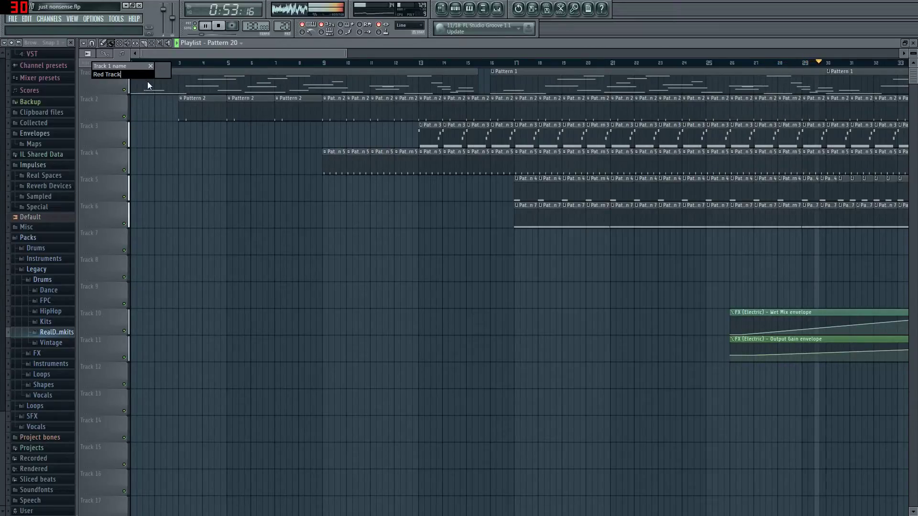
click(165, 71)
click(271, 81)
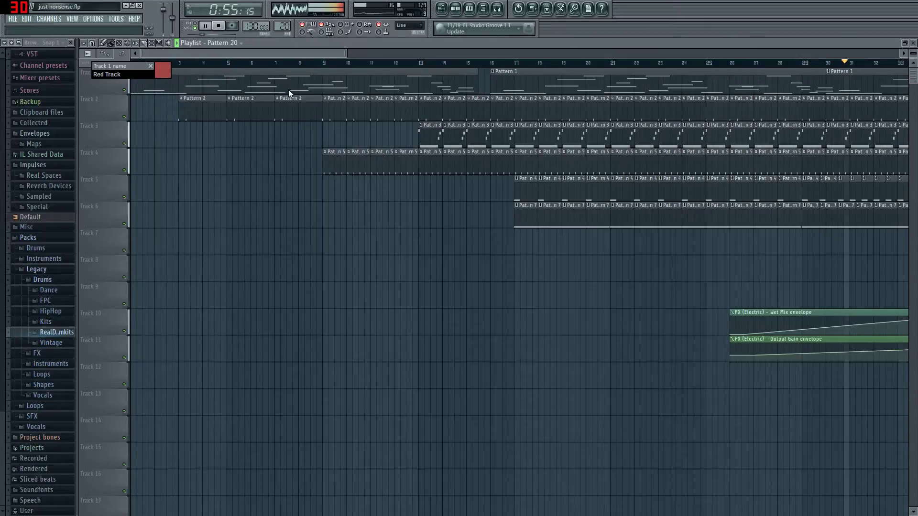
- Rename playlist Track 2 as "Blue Track" and color it blue
right_click(98, 96)
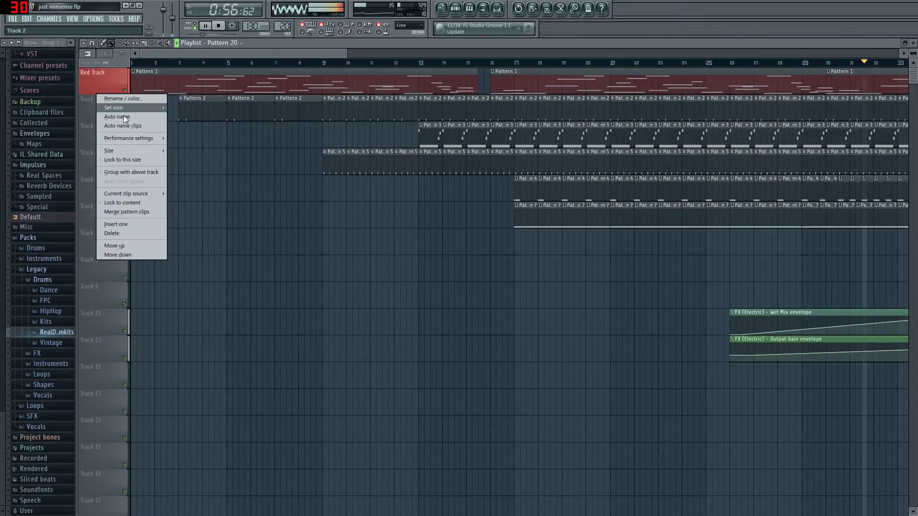
click(142, 98)
text(Blue Track)
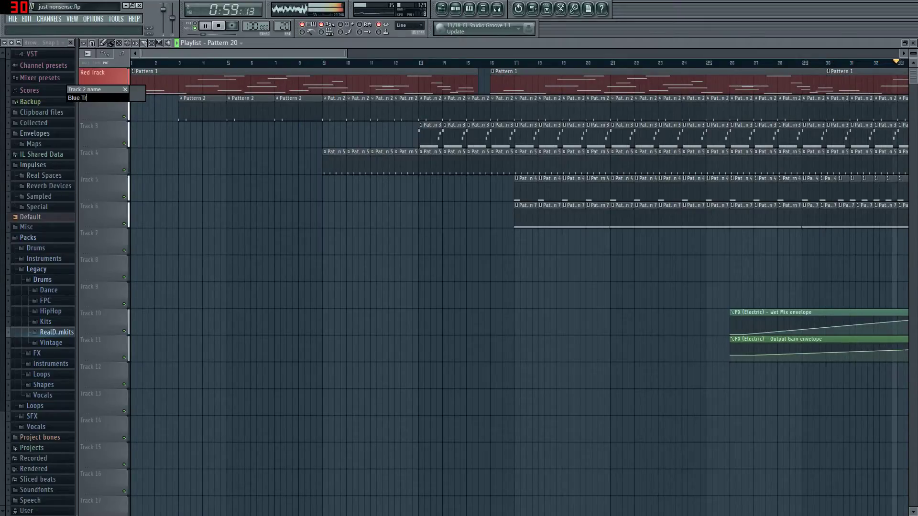
click(137, 98)
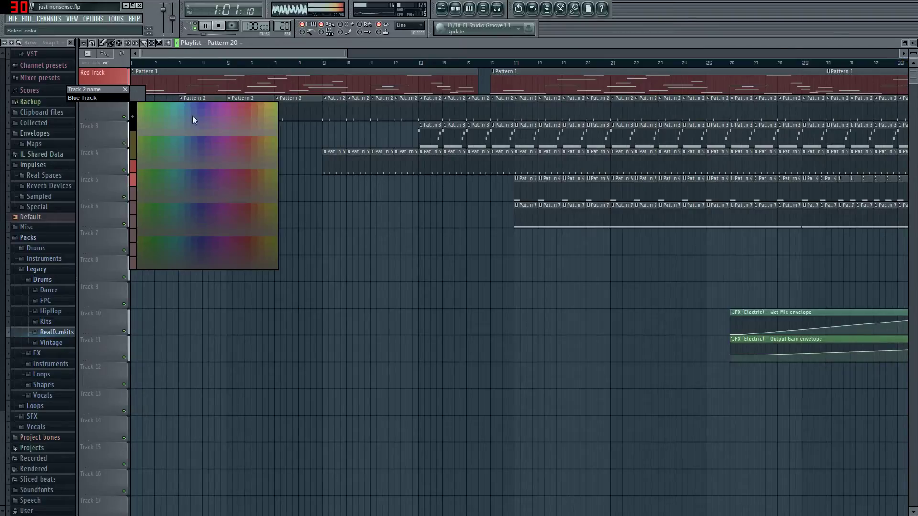
click(201, 103)
key(Return)
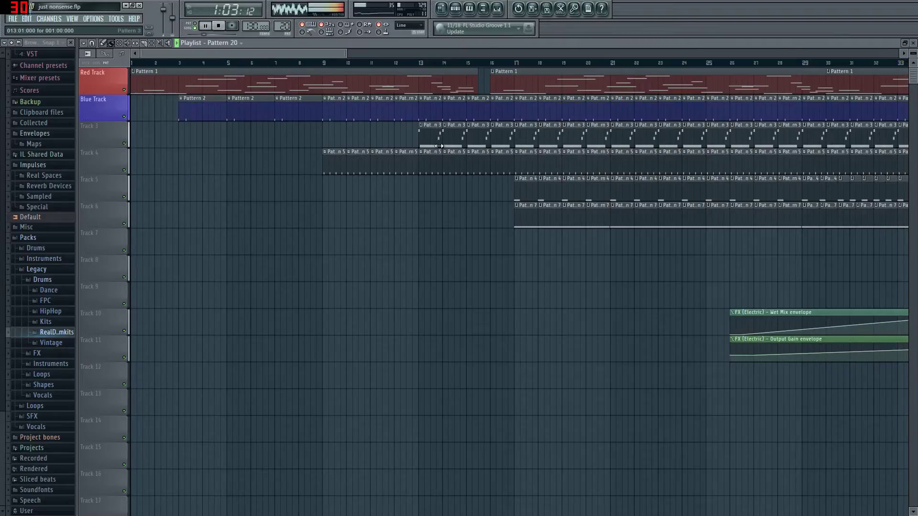
- Rename playlist Track 3 as "Green Track" and color it green
right_click(110, 122)
click(162, 125)
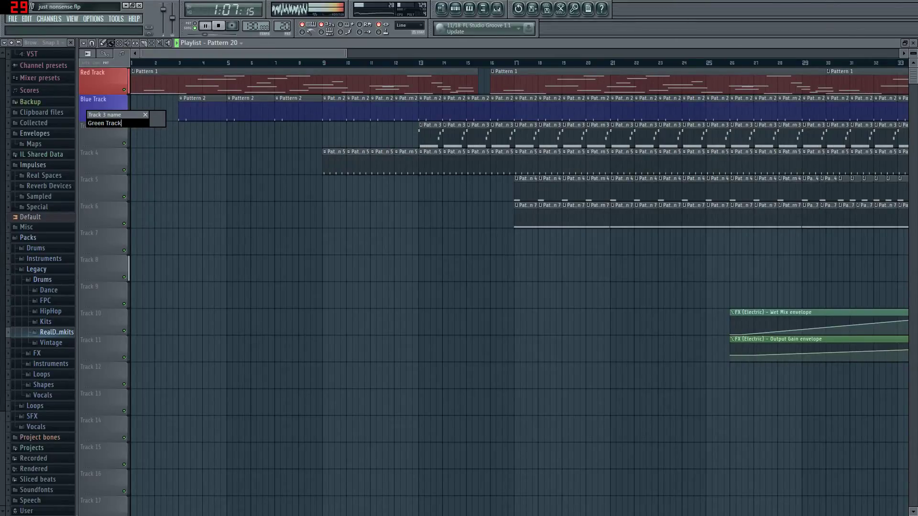
click(158, 126)
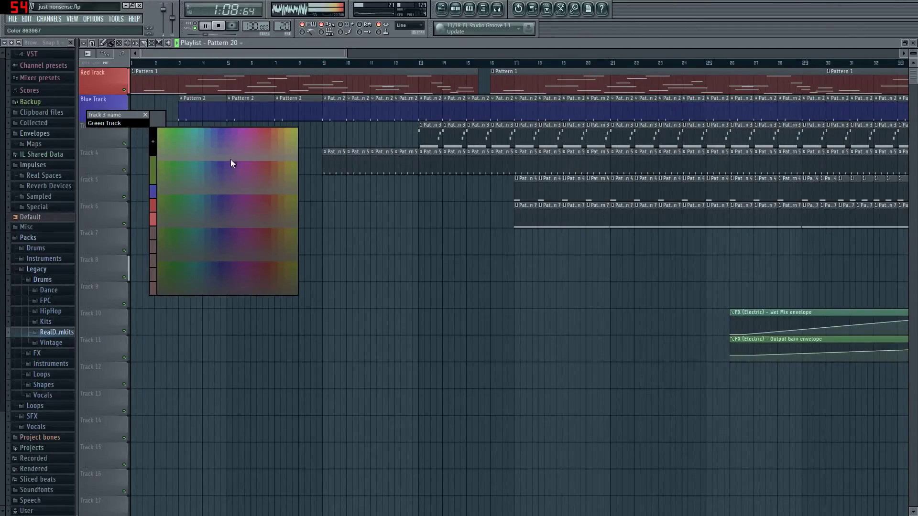
click(182, 130)
key(Return)
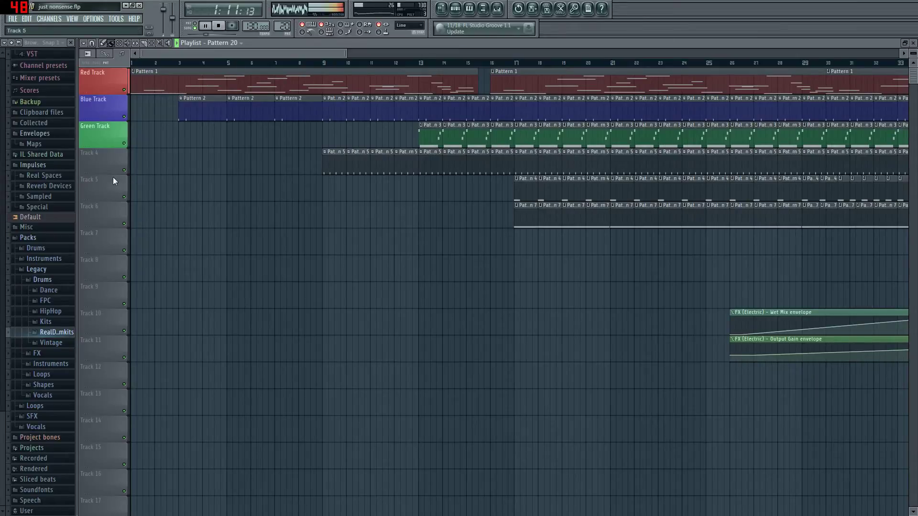
- Rename playlist Track 4 as "Yellow Track" and color it yellow
right_click(103, 150)
click(137, 153)
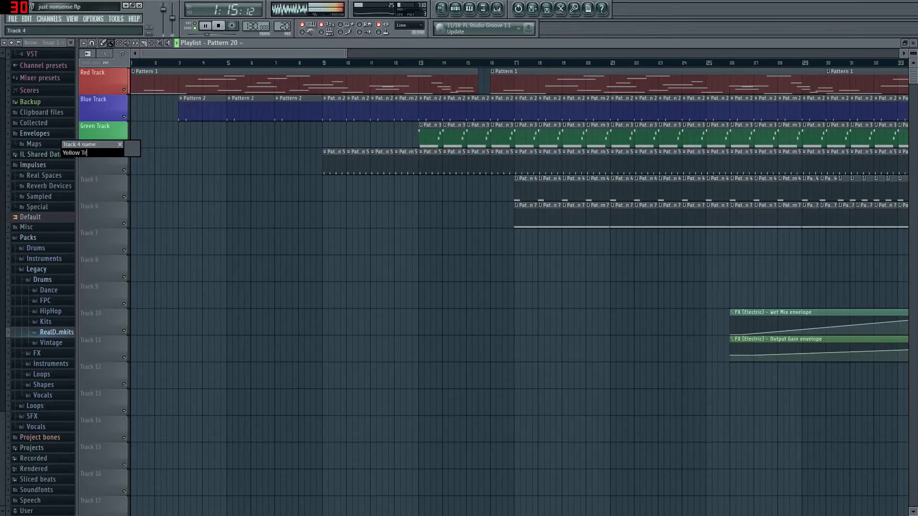
click(136, 152)
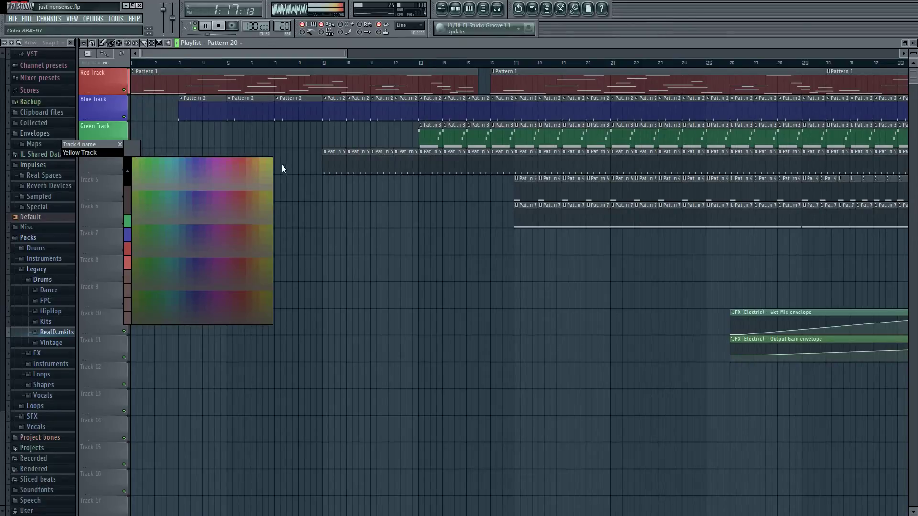
click(269, 159)
key(Return)
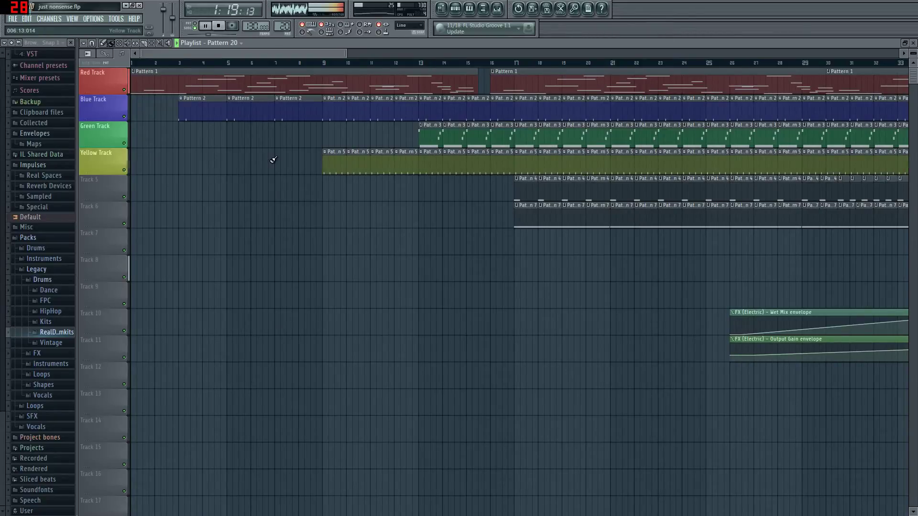
- Rename playlist Track 5 as "Orange Track" and color it orange
right_click(93, 194)
click(137, 181)
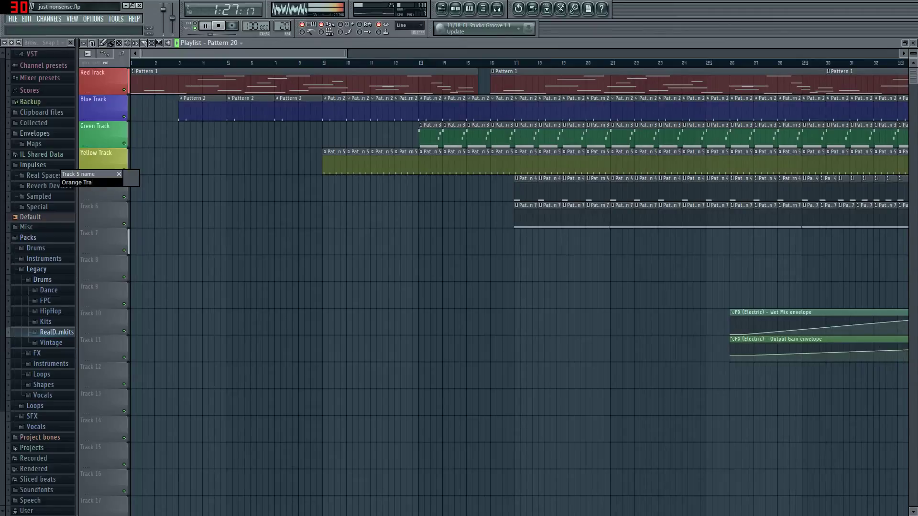
click(134, 181)
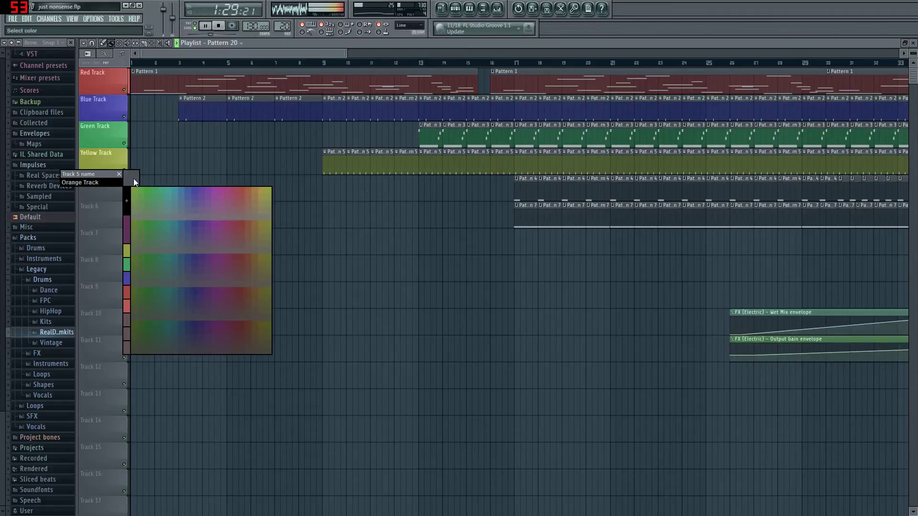
click(247, 191)
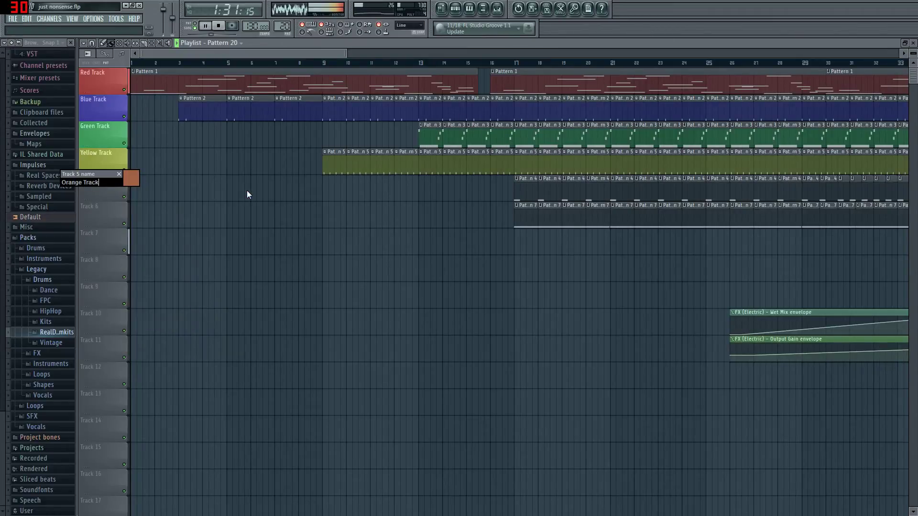
key(Return)
- Rename playlist Track 6 as "Purple Track" and color it purple
right_click(108, 202)
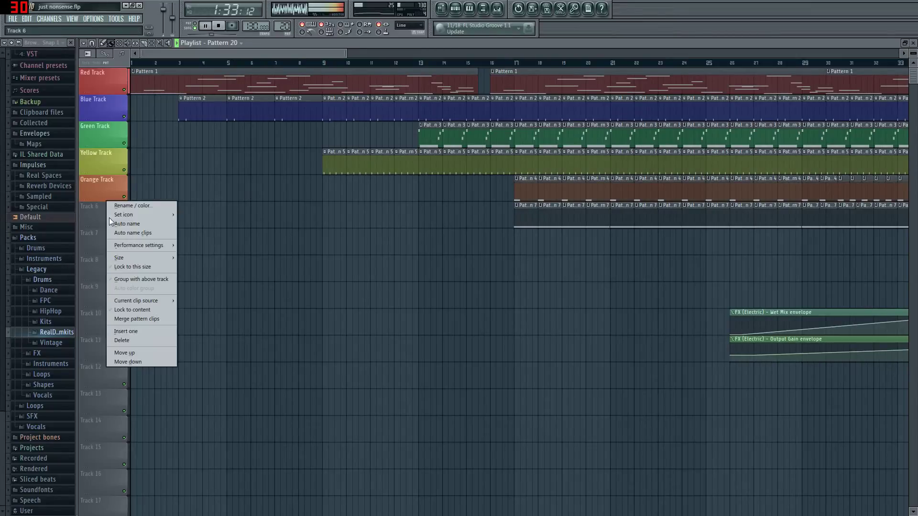
click(132, 205)
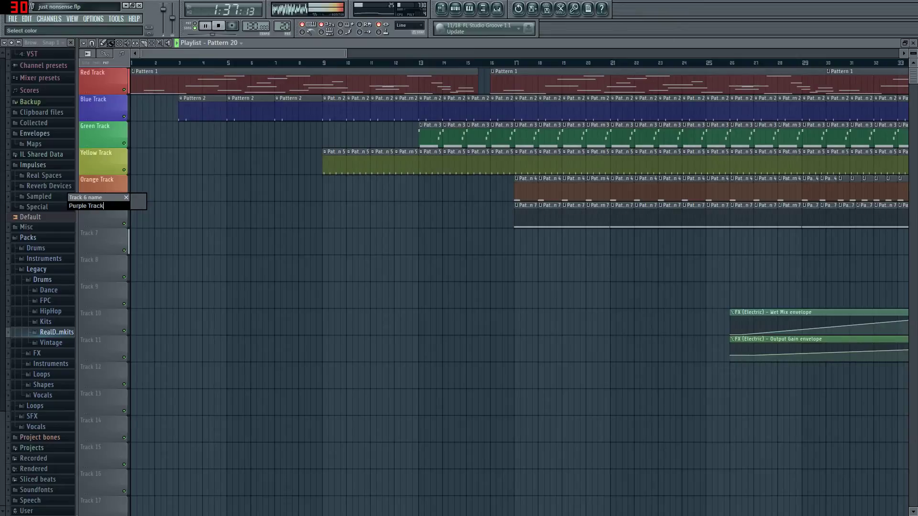
click(143, 207)
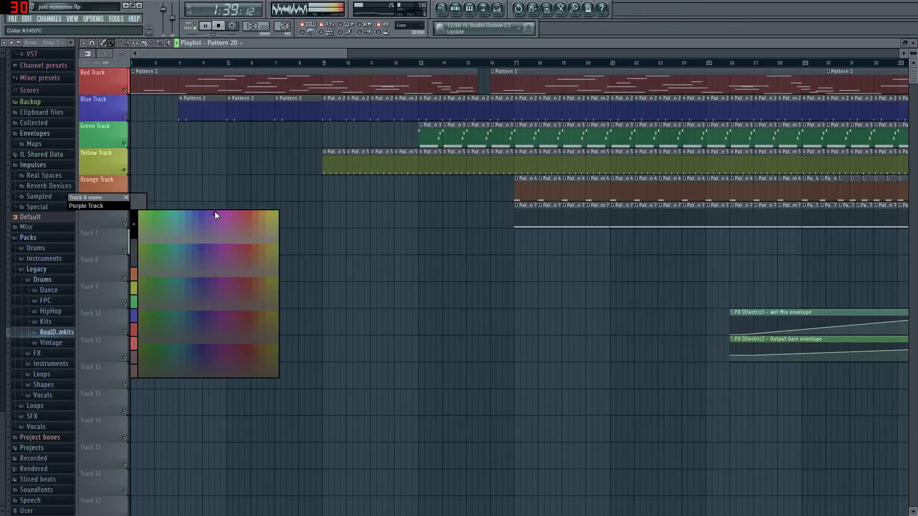
click(214, 211)
key(Return)
- Rename playlist Track 7 as "Cyan Track" and color it cyan
drag(301, 50, 550, 62)
right_click(118, 243)
click(179, 232)
text(Cya)
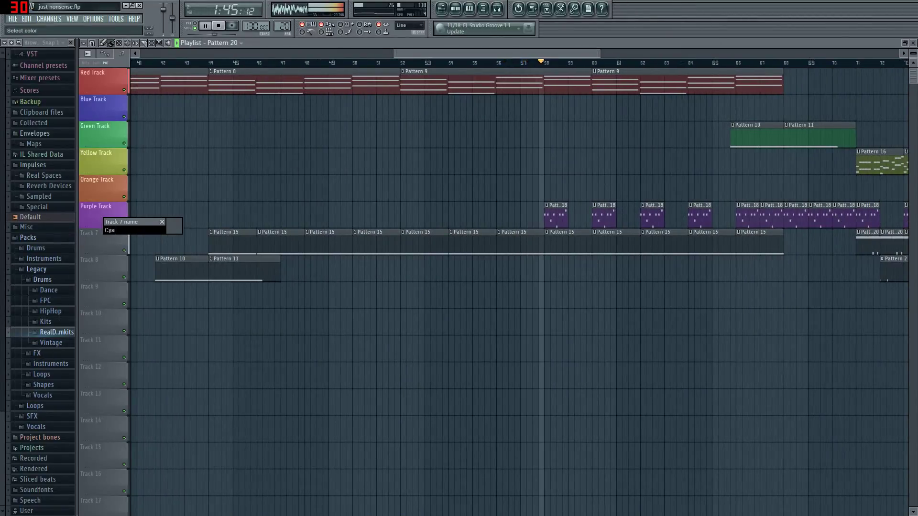
text(n Track)
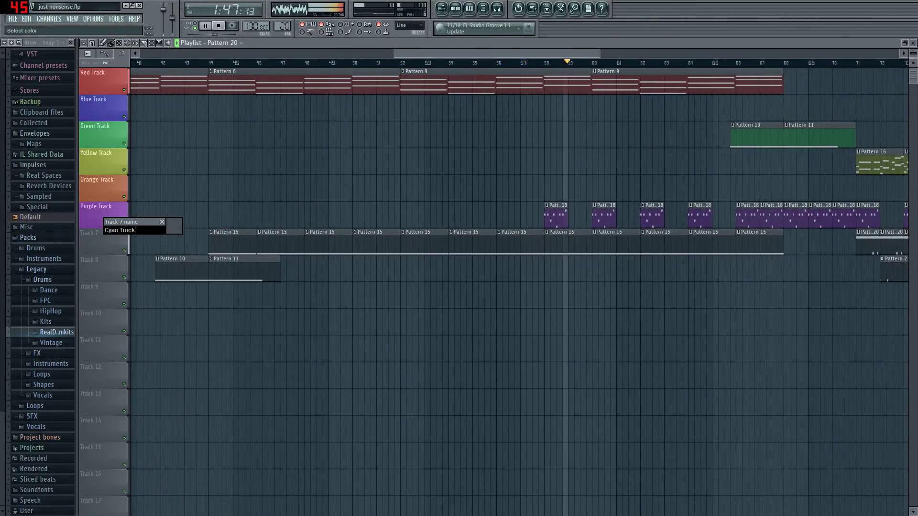
click(174, 225)
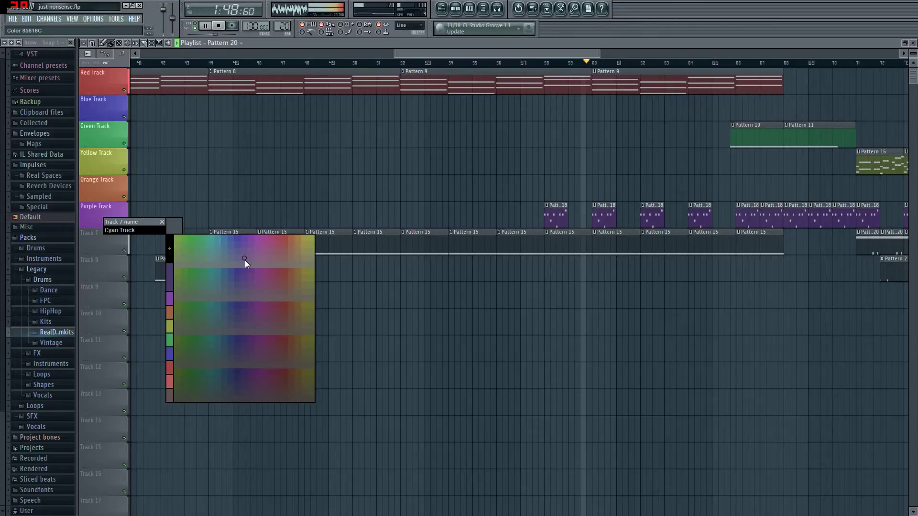
click(213, 237)
key(Return)
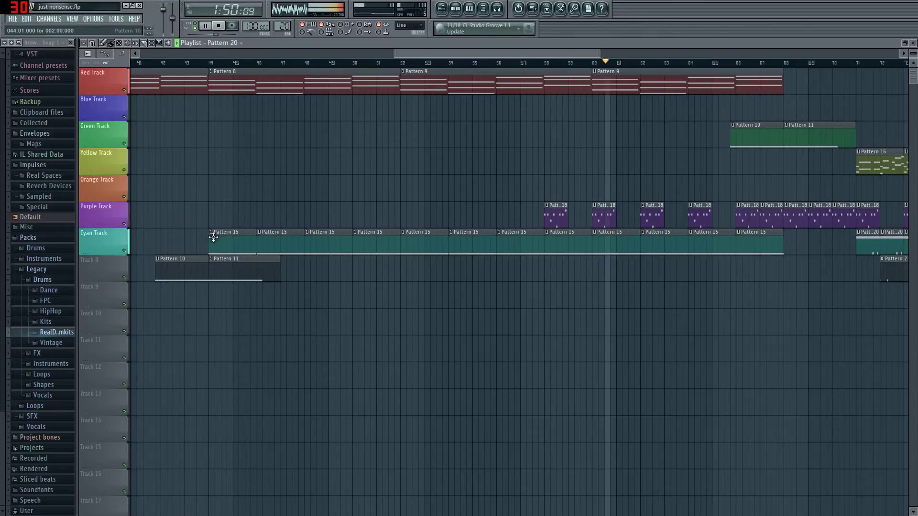
- Rename playlist Track 8 as "Pink Track" and color it pink
right_click(100, 271)
click(137, 260)
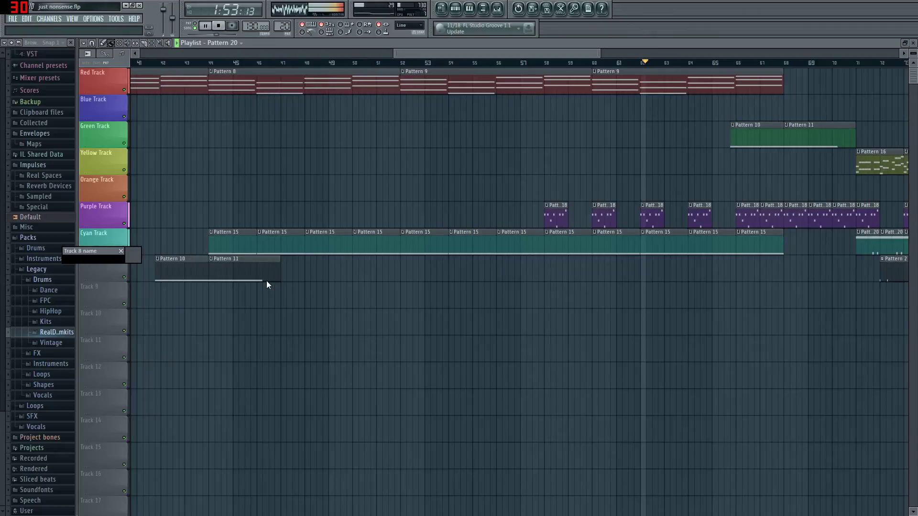
text(Not Sure Yet Track)
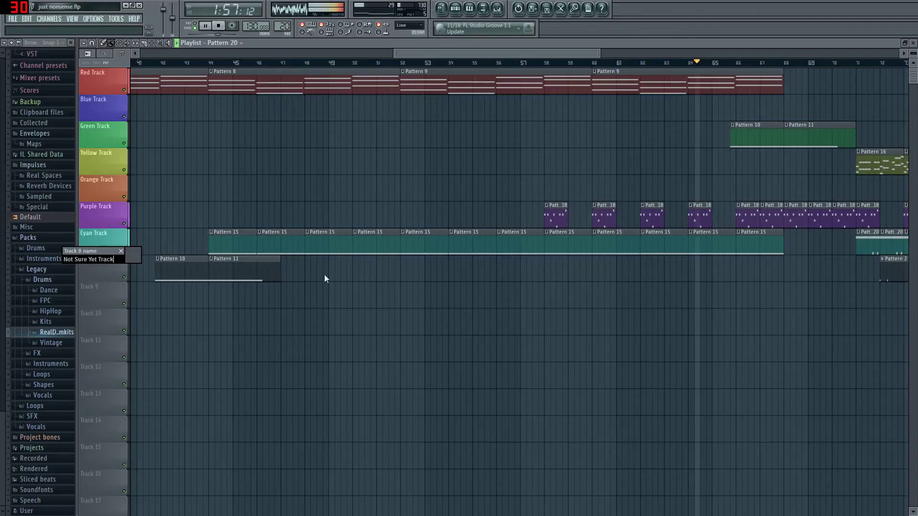
click(125, 255)
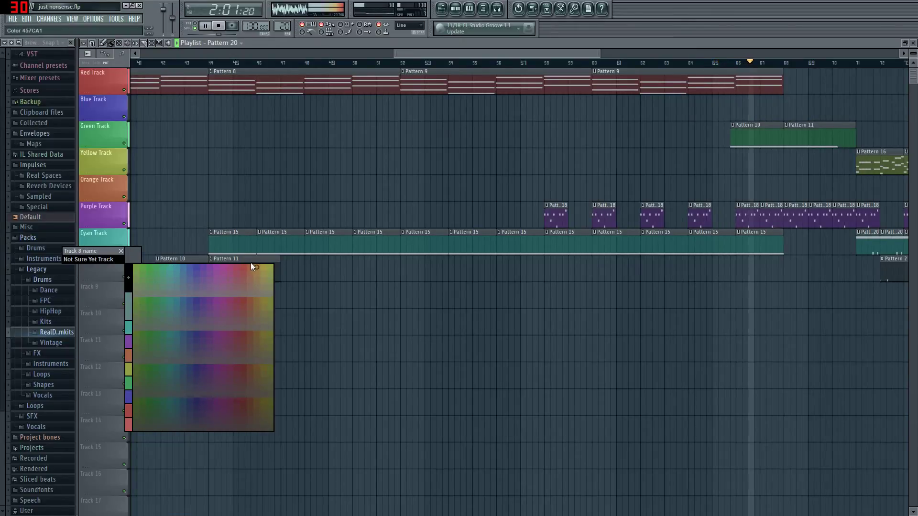
click(225, 267)
key(ctrl+a)
text(Pink Track)
key(Return)
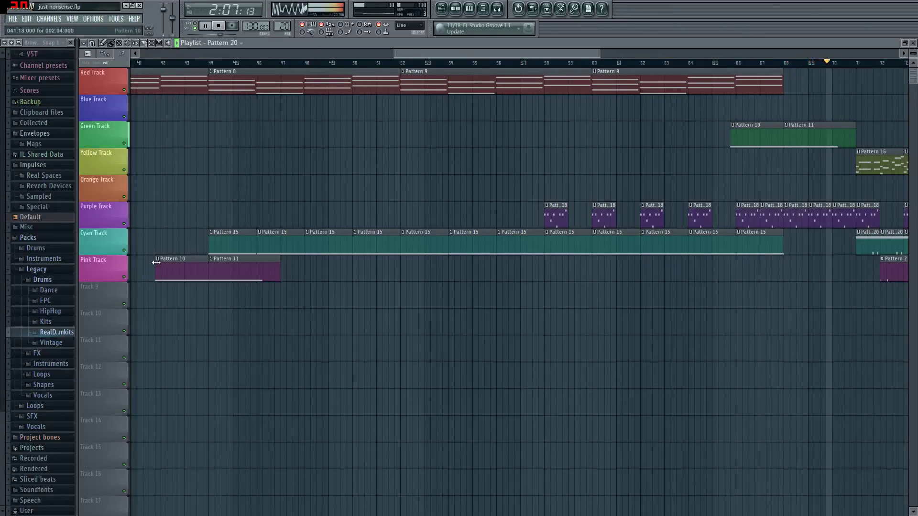
- Adjust the Pink Track's color to a different shade of pink, keeping its name
right_click(108, 271)
click(150, 262)
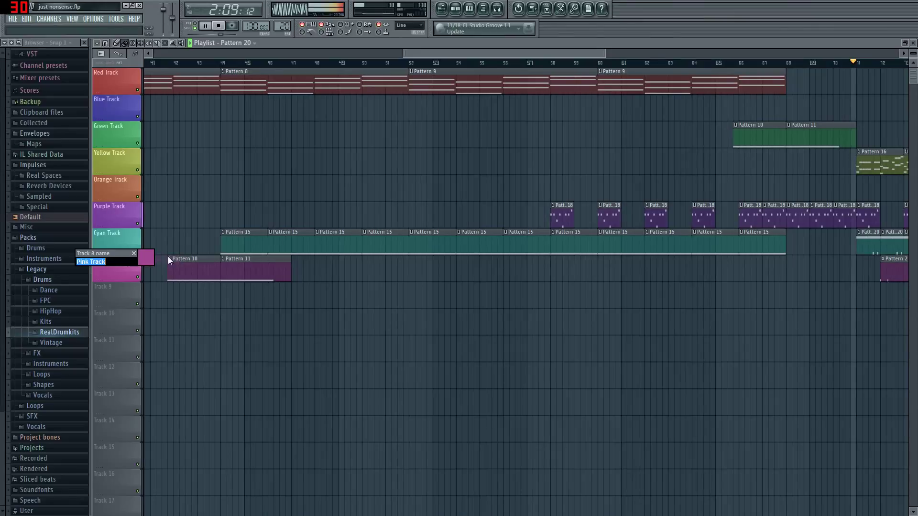
click(147, 258)
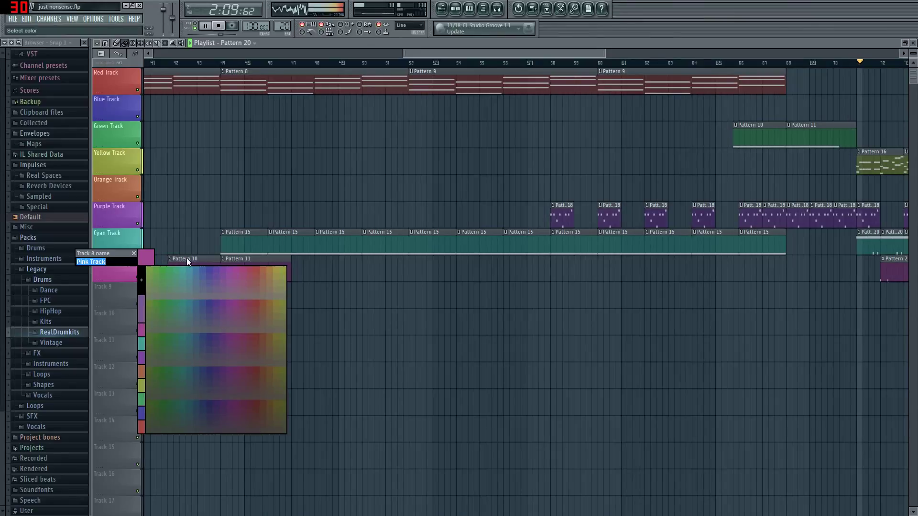
click(235, 273)
key(Return)
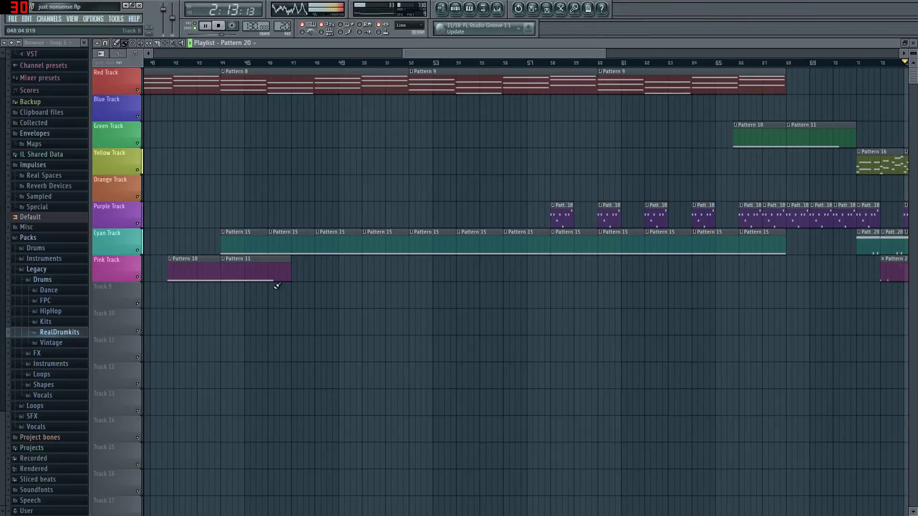
right_click(124, 277)
click(158, 261)
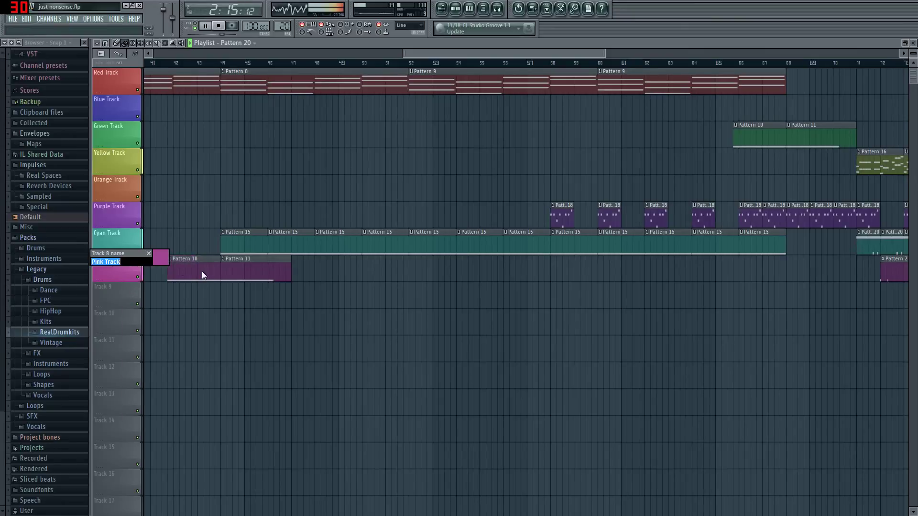
click(159, 258)
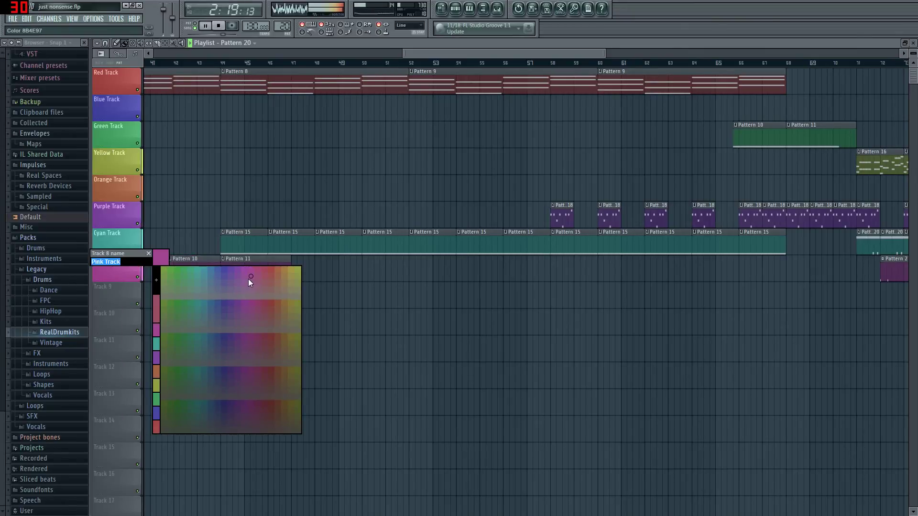
click(249, 280)
key(Return)
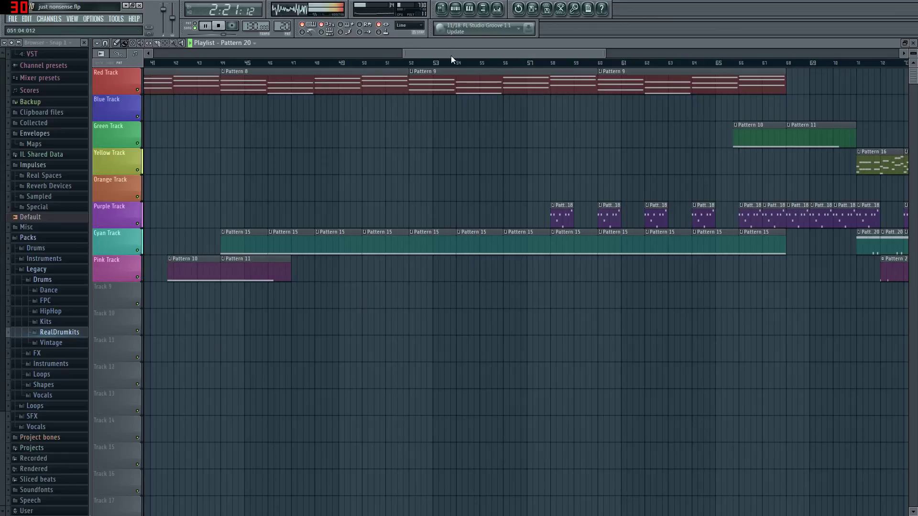
- Fill the gap at bar 77 on the Cyan Track with a Pattern 20 clip
drag(452, 56, 566, 232)
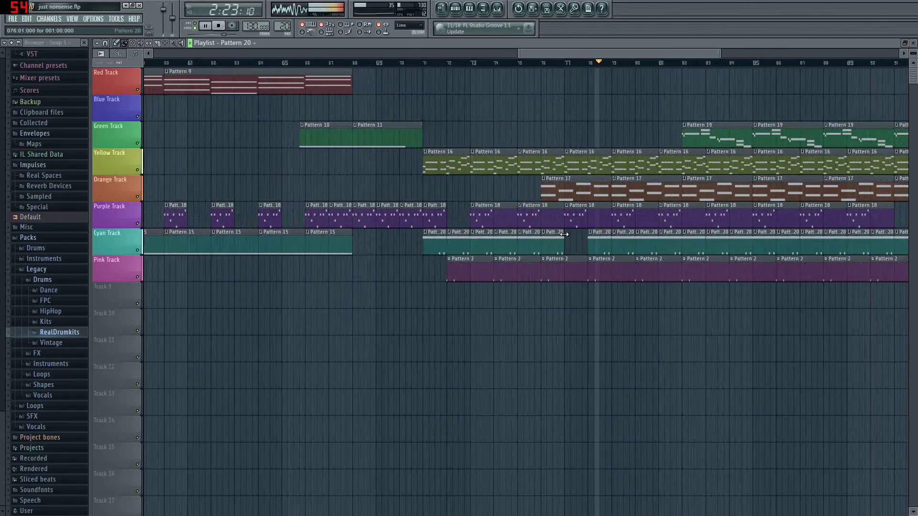
click(573, 239)
- Shift the final section's clips on the Green through Pink tracks two bars later, with the first Pattern 16 and Pattern 20 clips starting at bar 73
drag(580, 55, 675, 87)
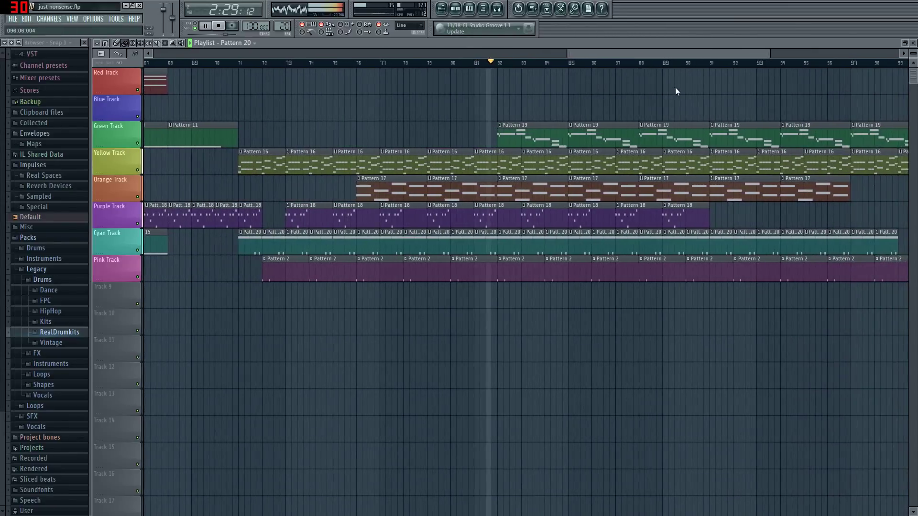
drag(275, 91, 884, 282)
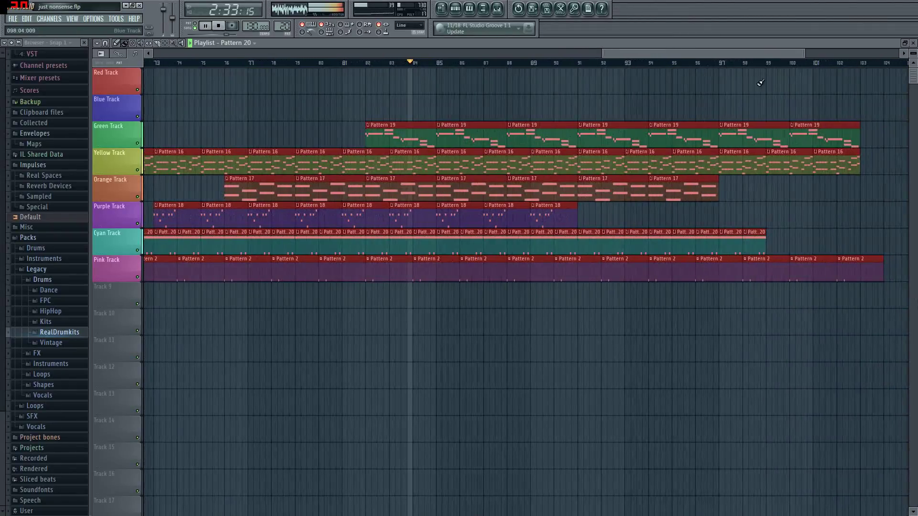
drag(735, 54, 668, 72)
drag(375, 165, 422, 164)
click(369, 246)
drag(369, 245, 416, 244)
- Extend the short Pattern 18 clips on the Purple Track through bars 72 and 73
click(368, 211)
drag(386, 217, 407, 218)
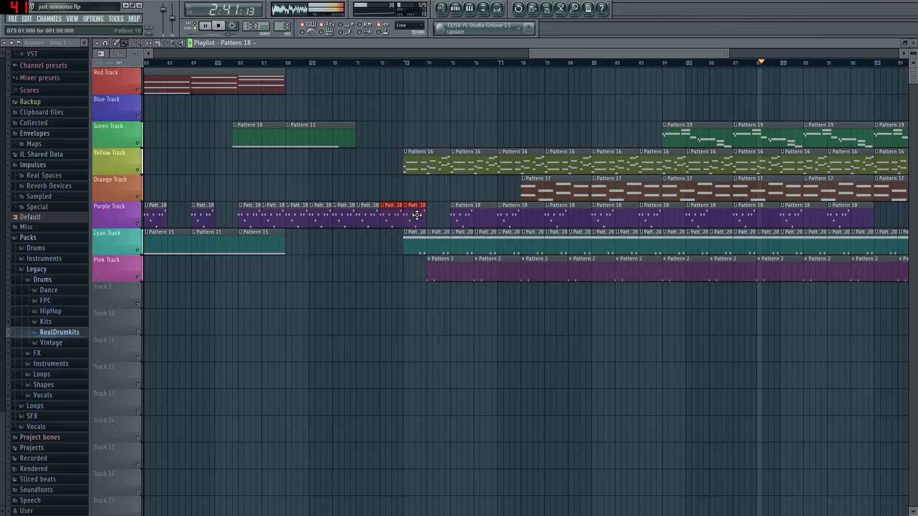
drag(436, 84, 412, 100)
- Continue the Pattern 18 clips on the Purple Track from bar 93 up to bar 99, level with the Orange Track's end
drag(630, 54, 733, 54)
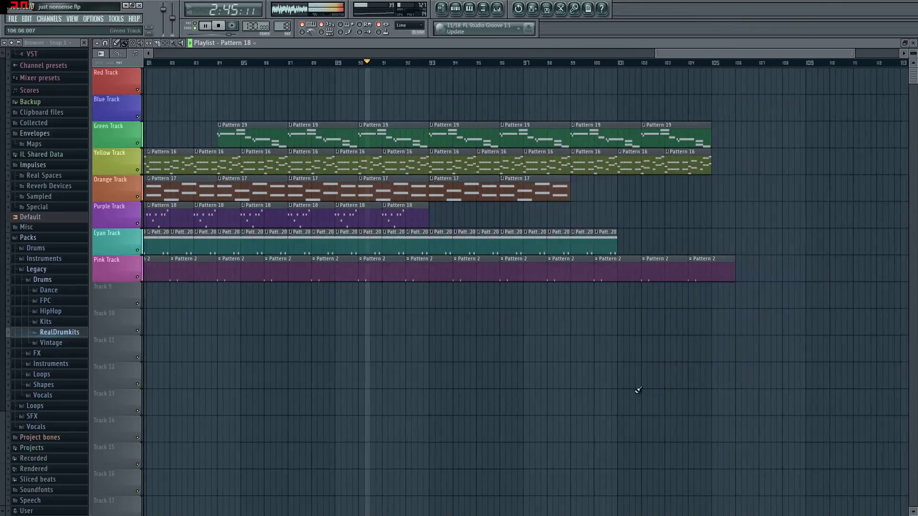
drag(747, 54, 729, 117)
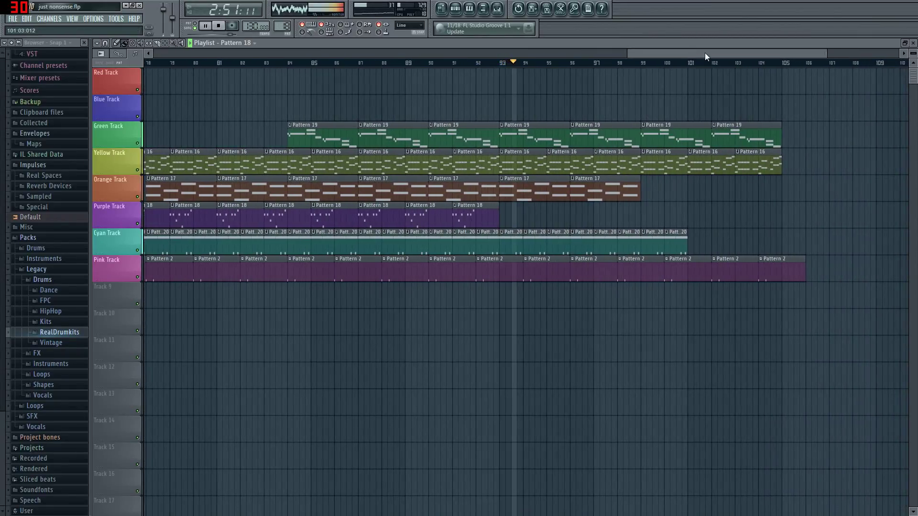
drag(705, 53, 716, 55)
drag(463, 219, 567, 212)
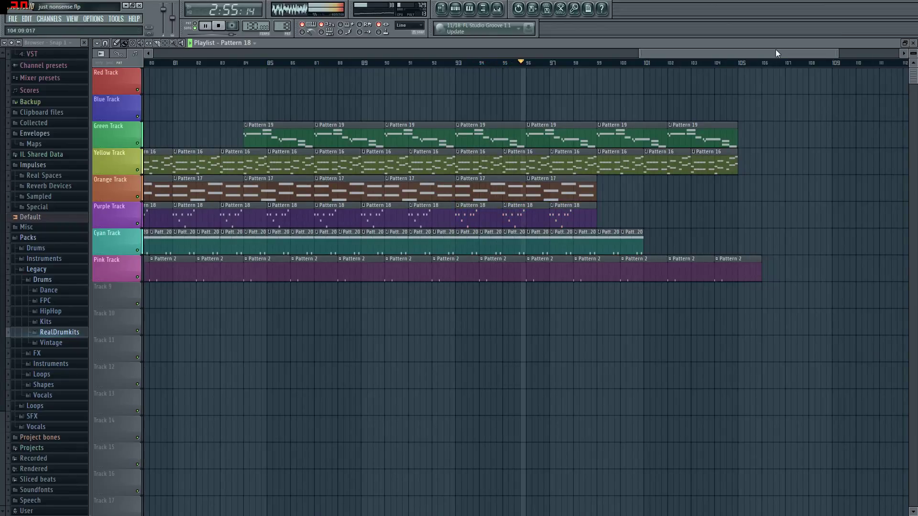
drag(739, 56, 789, 180)
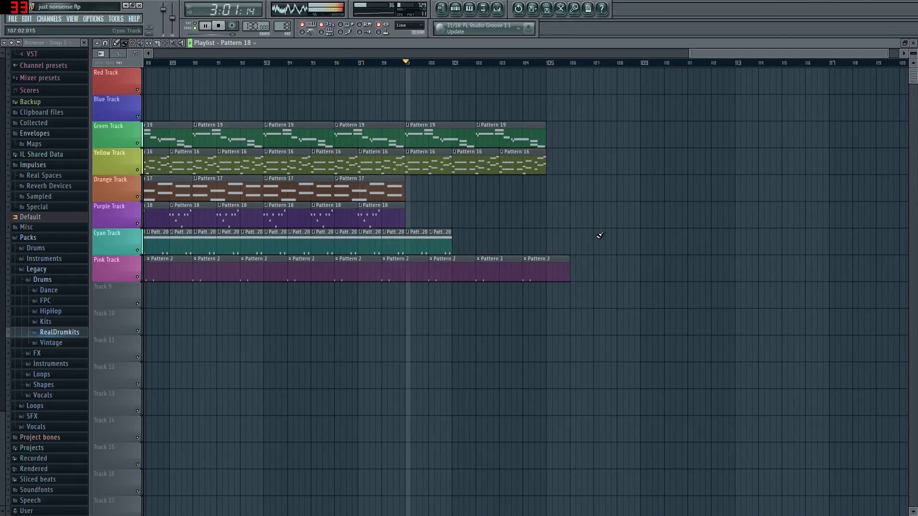
drag(743, 56, 753, 60)
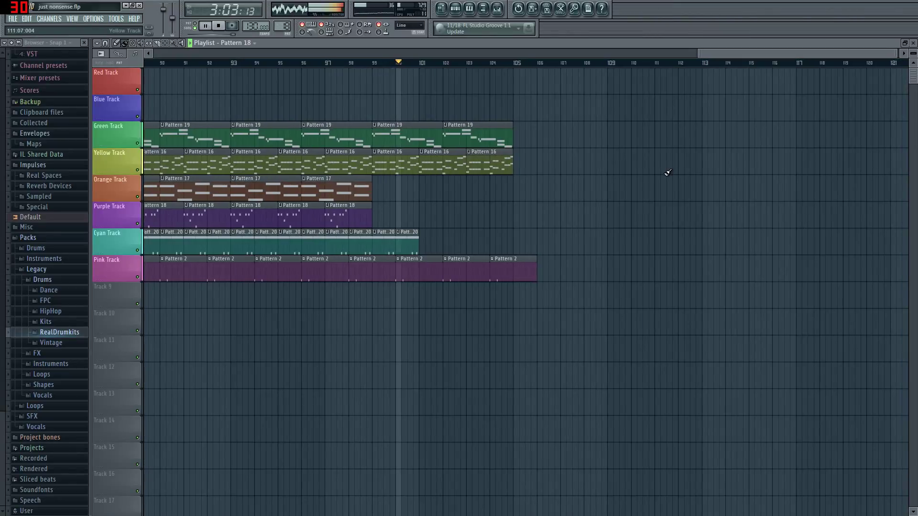